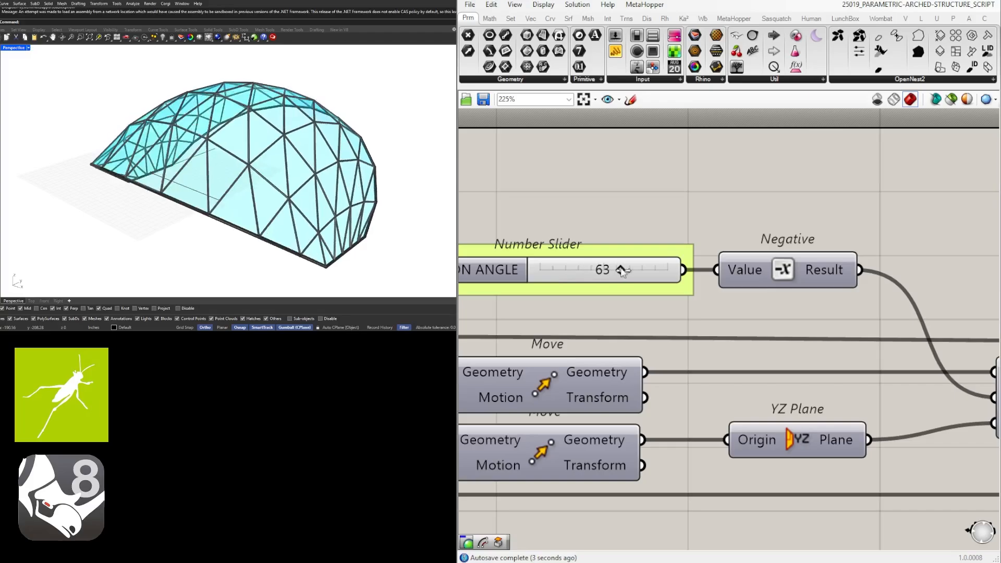
Increase the angle slider feeding the Negative component and view the reshaped arched structure from another angle.
{"action": "left_click_drag", "start_coordinate": [622, 271], "coordinate": [632, 270]}
{"action": "scroll", "coordinate": [667, 287], "scroll_direction": "down", "scroll_amount": 6}
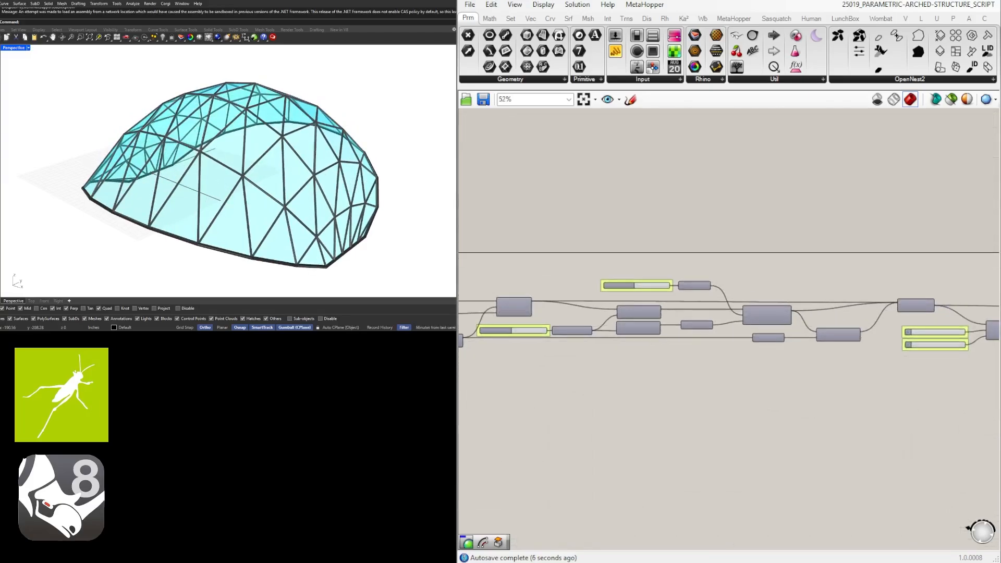
{"action": "right_click_drag", "start_coordinate": [133, 201], "coordinate": [145, 185]}
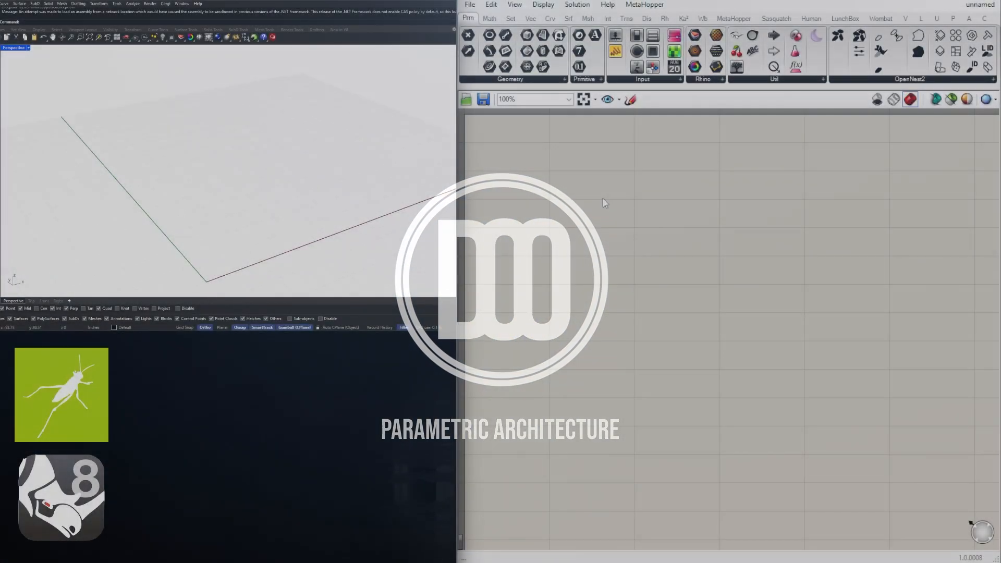
Add a Construct Point component to the empty canvas.
{"action": "double_click", "coordinate": [602, 198]}
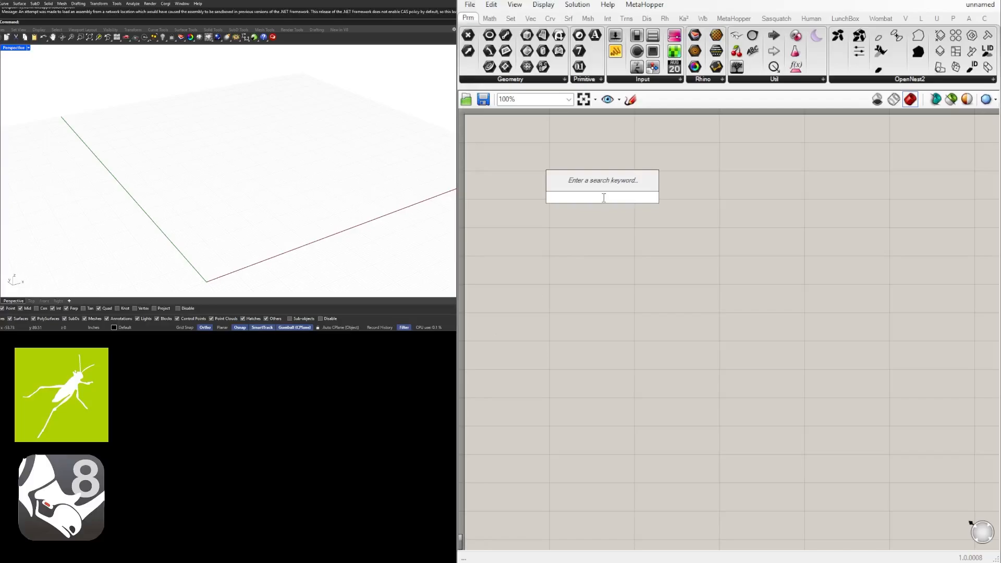
{"action": "type", "text": "constr"}
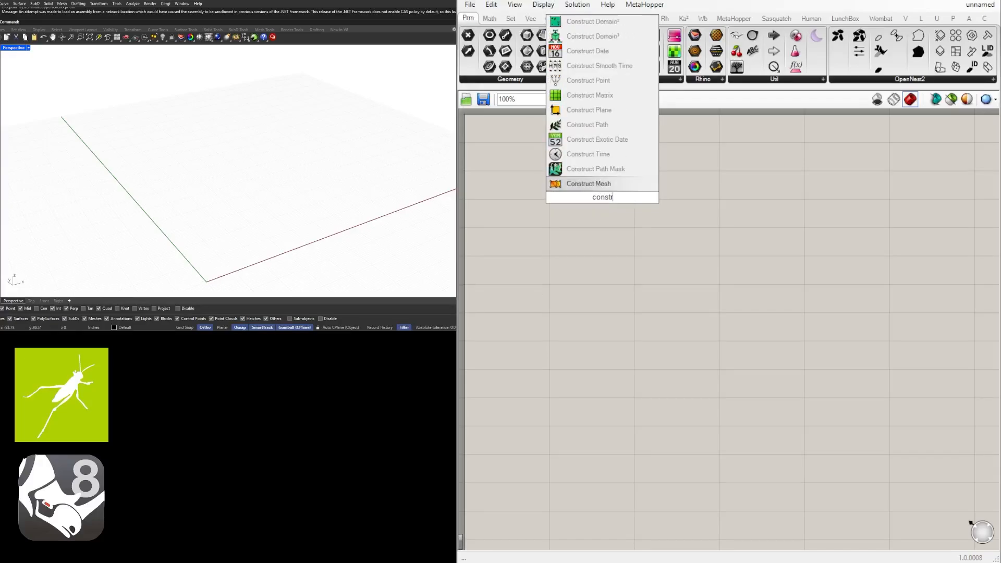
{"action": "type", "text": "uctp"}
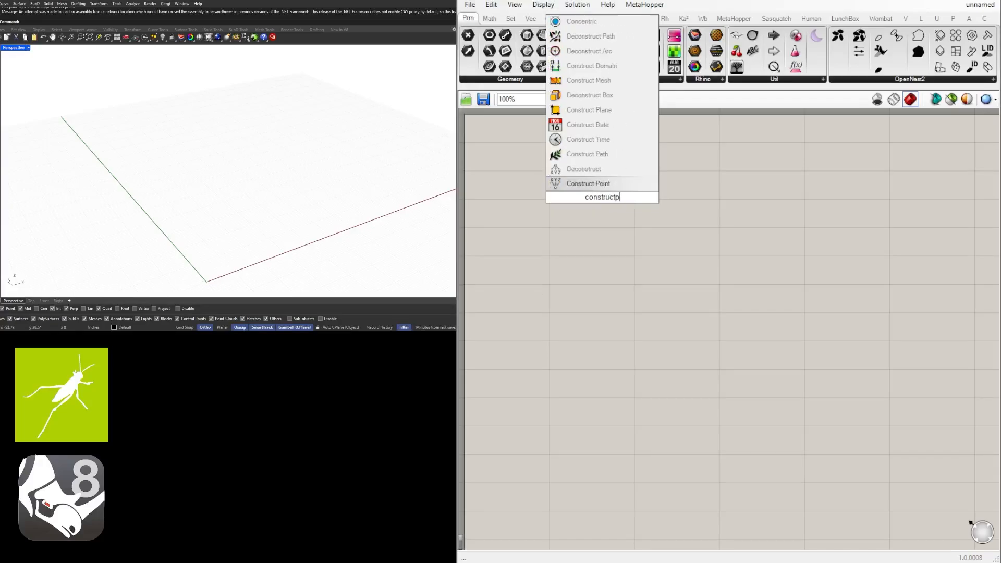
{"action": "type", "text": "oint"}
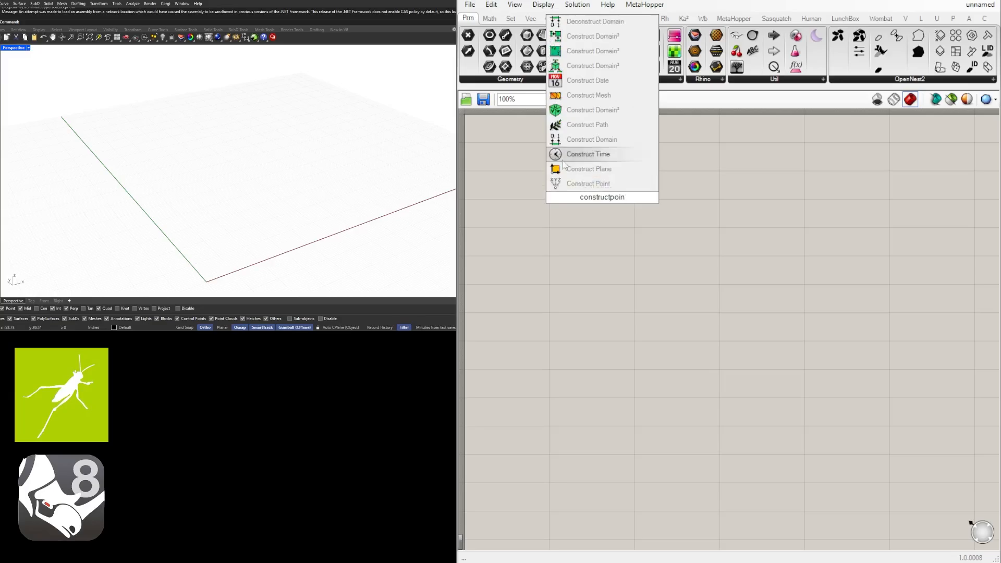
{"action": "left_click", "coordinate": [575, 184]}
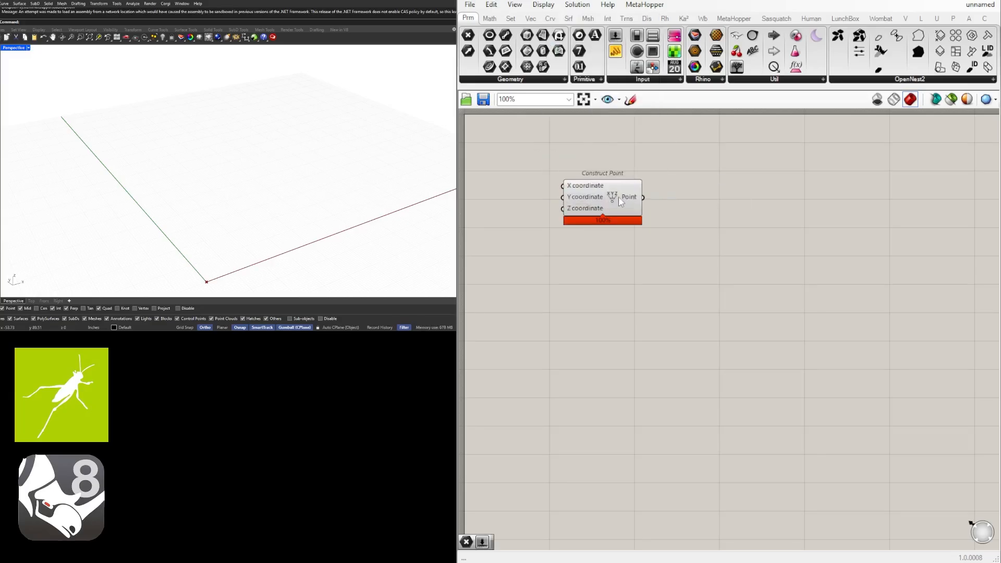
Add a Point parameter fed by the Construct Point output and place it level with that component.
{"action": "double_click", "coordinate": [657, 211]}
{"action": "type", "text": "point"}
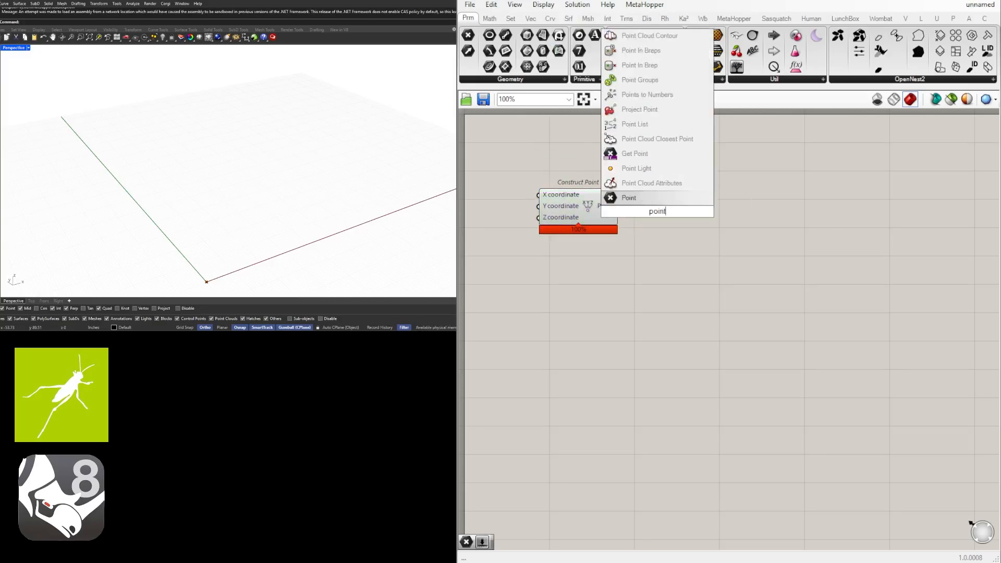
{"action": "left_click", "coordinate": [644, 201]}
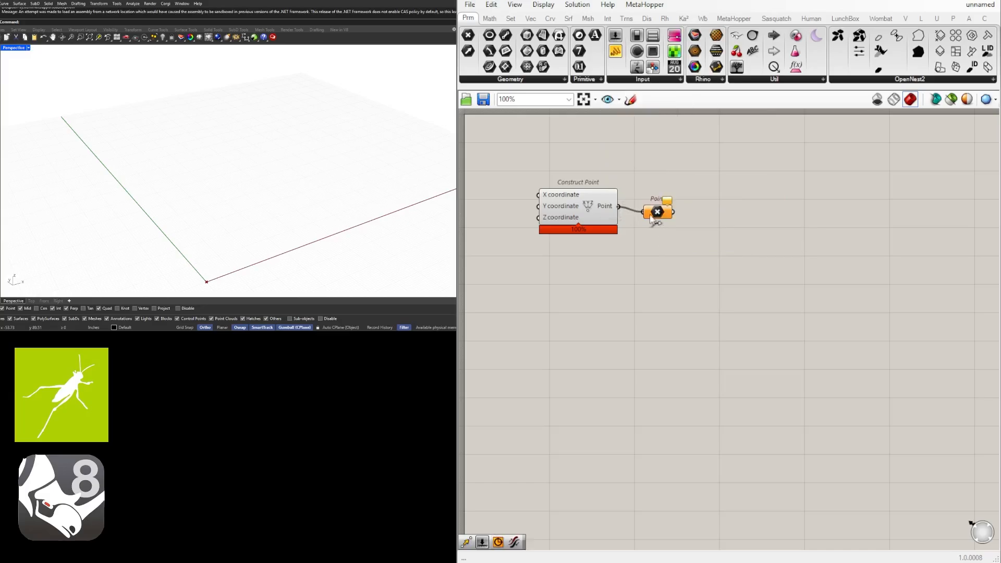
{"action": "left_click_drag", "start_coordinate": [651, 218], "coordinate": [698, 215]}
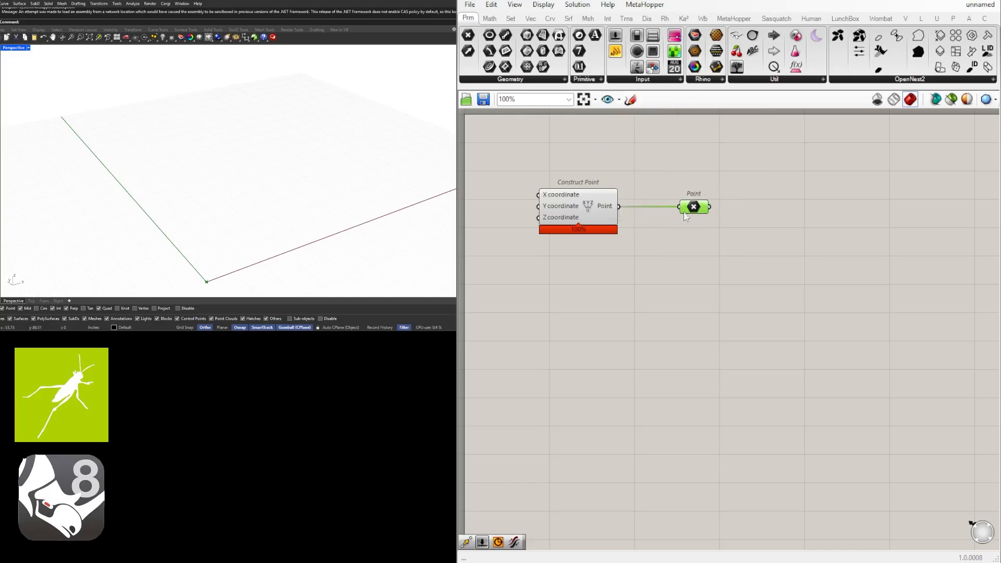
Add a Move component with the Point parameter as its geometry, leaving room for its motion inputs.
{"action": "right_click_drag", "start_coordinate": [284, 217], "coordinate": [229, 194]}
{"action": "double_click", "coordinate": [789, 238]}
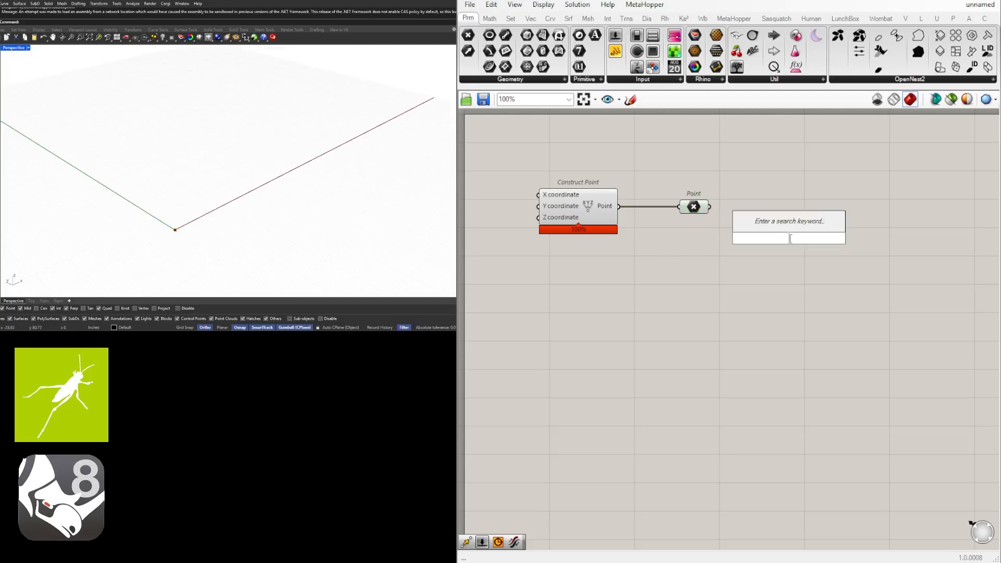
{"action": "type", "text": "move"}
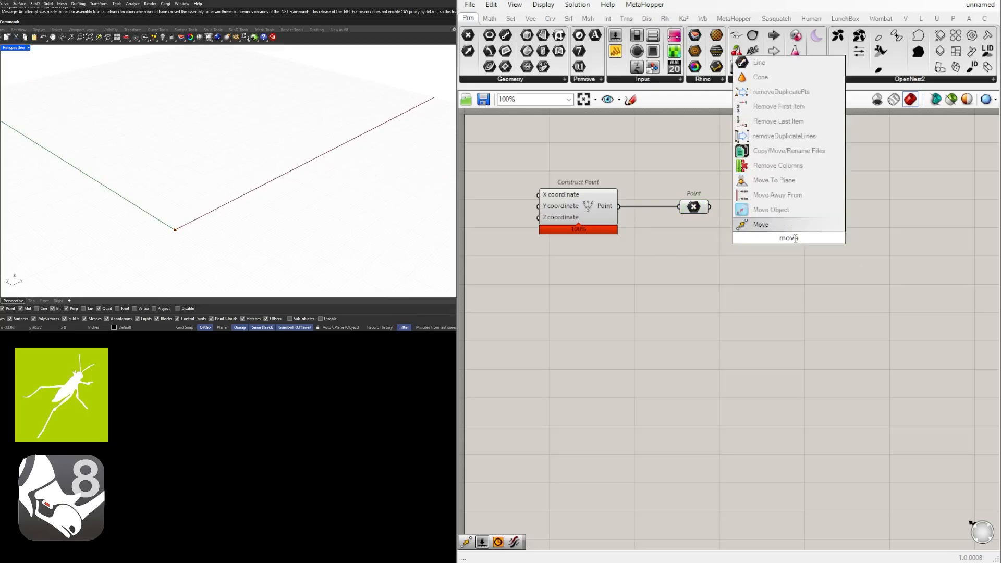
{"action": "key", "text": "Return"}
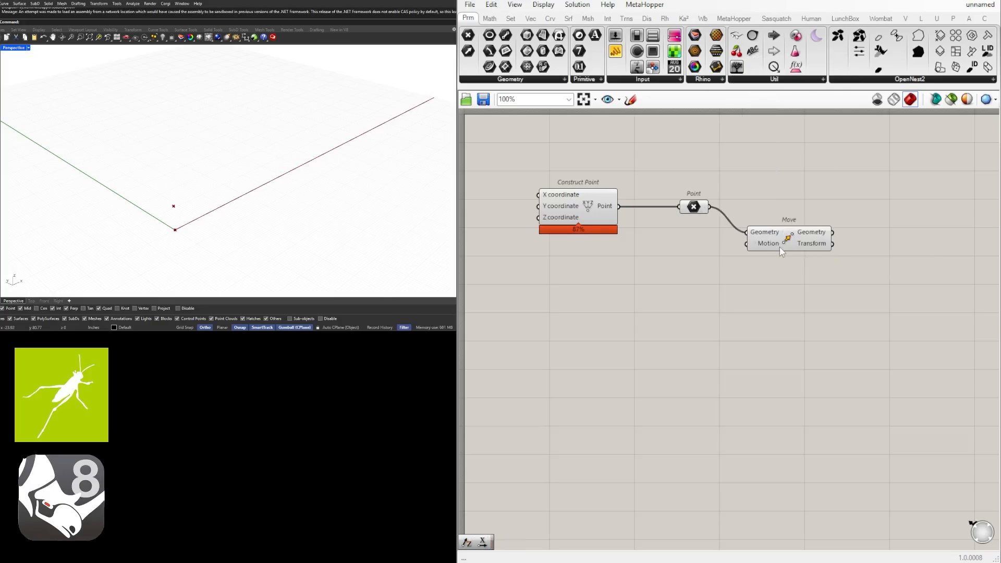
{"action": "left_click_drag", "start_coordinate": [779, 246], "coordinate": [868, 251]}
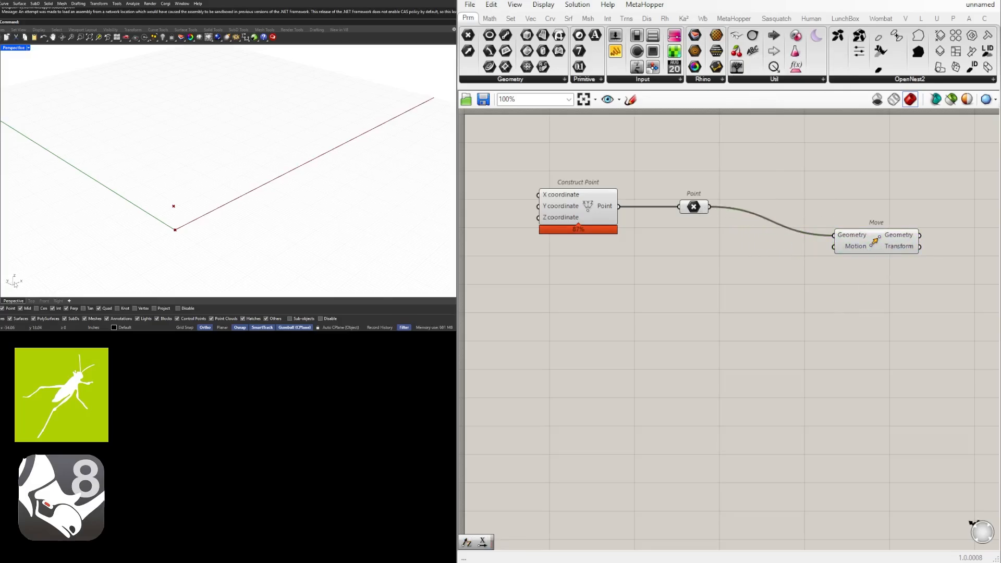
Add a Unit X vector and connect it to the Move component's Motion input.
{"action": "double_click", "coordinate": [732, 236]}
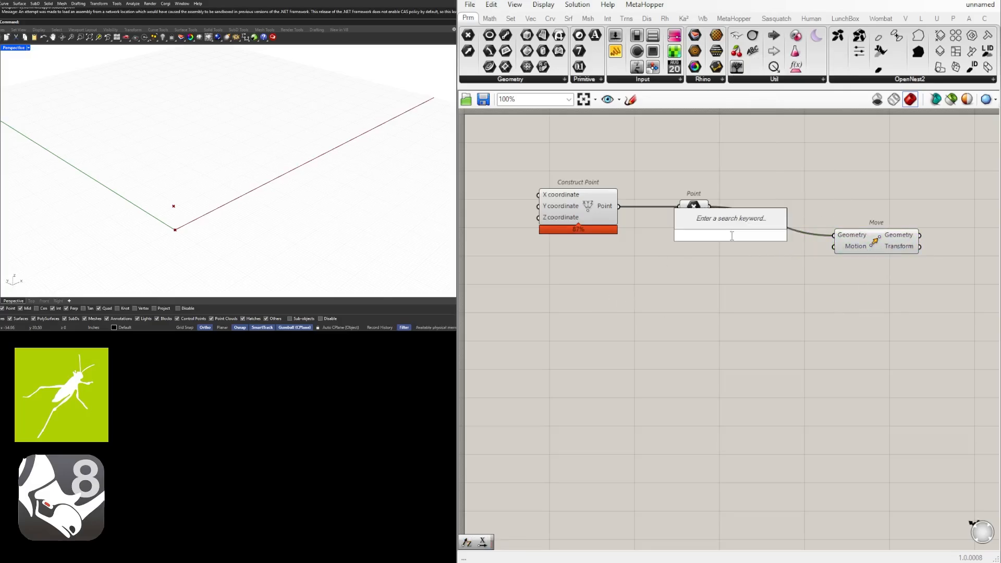
{"action": "type", "text": "x"}
{"action": "left_click", "coordinate": [735, 223]}
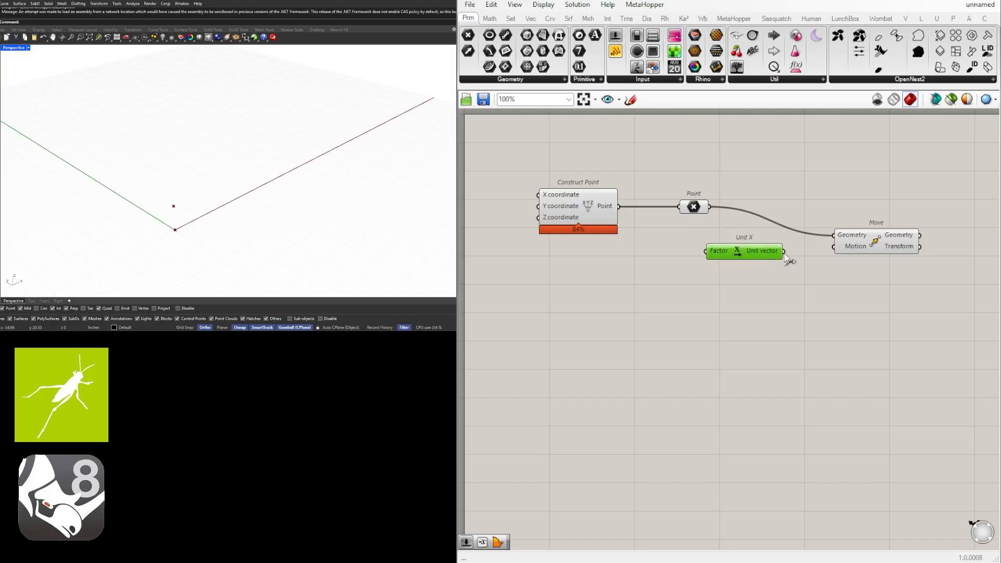
{"action": "left_click_drag", "start_coordinate": [831, 254], "coordinate": [831, 253]}
{"action": "left_click_drag", "start_coordinate": [736, 253], "coordinate": [769, 256]}
Create a number slider with the value 240 and connect it to the Unit X factor.
{"action": "double_click", "coordinate": [684, 261]}
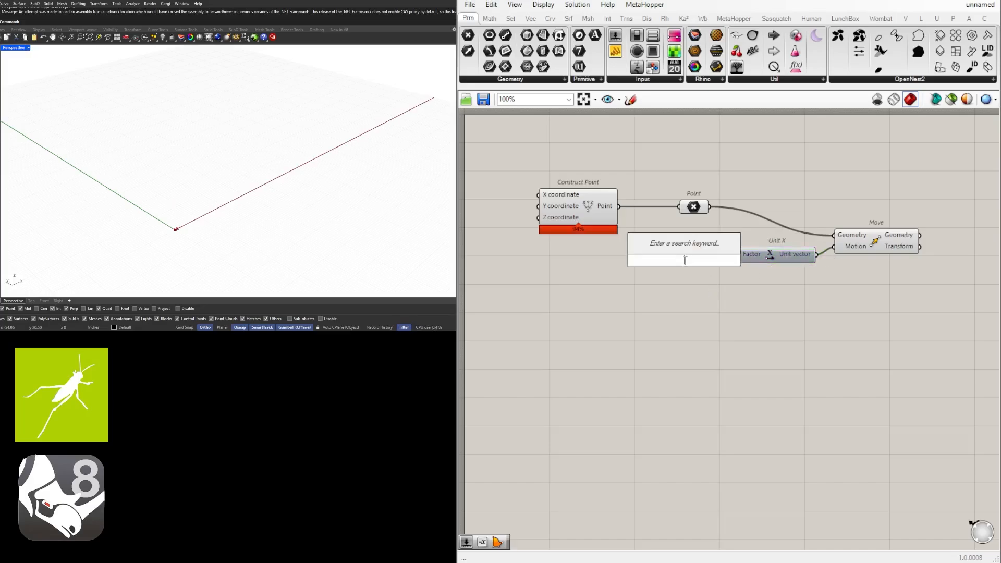
{"action": "type", "text": "2"}
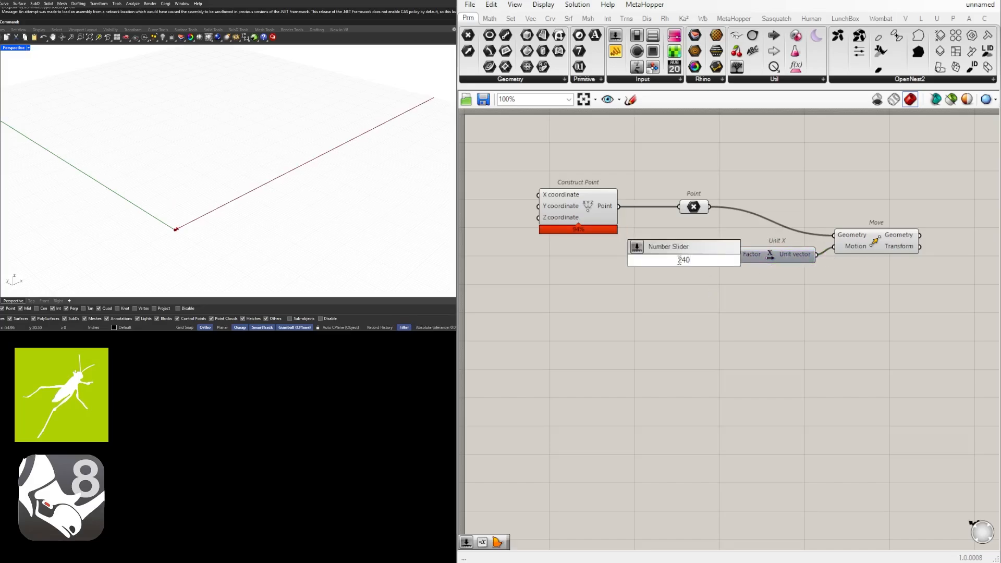
{"action": "type", "text": "40"}
{"action": "key", "text": "Return"}
{"action": "scroll", "coordinate": [722, 258], "scroll_direction": "up", "scroll_amount": 2}
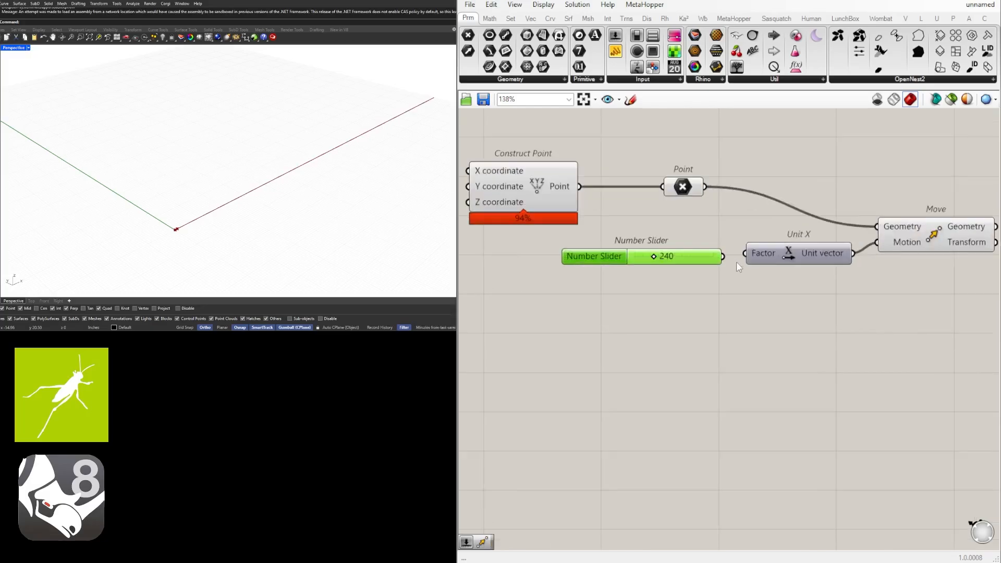
{"action": "left_click_drag", "start_coordinate": [723, 256], "coordinate": [743, 263]}
Shift the 240 slider, Unit X and Move components together slightly lower on the canvas.
{"action": "scroll", "coordinate": [286, 155], "scroll_direction": "down", "scroll_amount": 3}
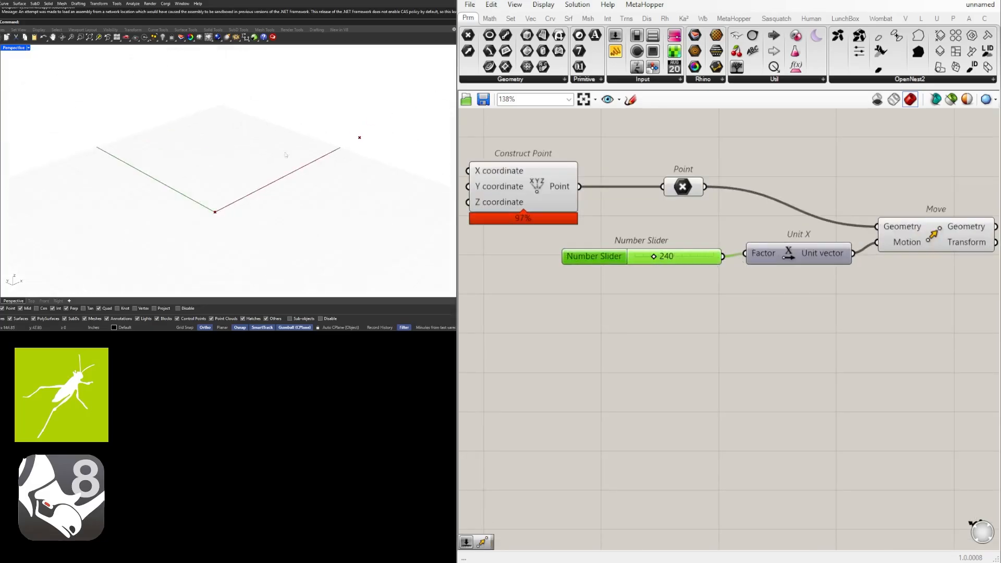
{"action": "scroll", "coordinate": [568, 295], "scroll_direction": "down", "scroll_amount": 3}
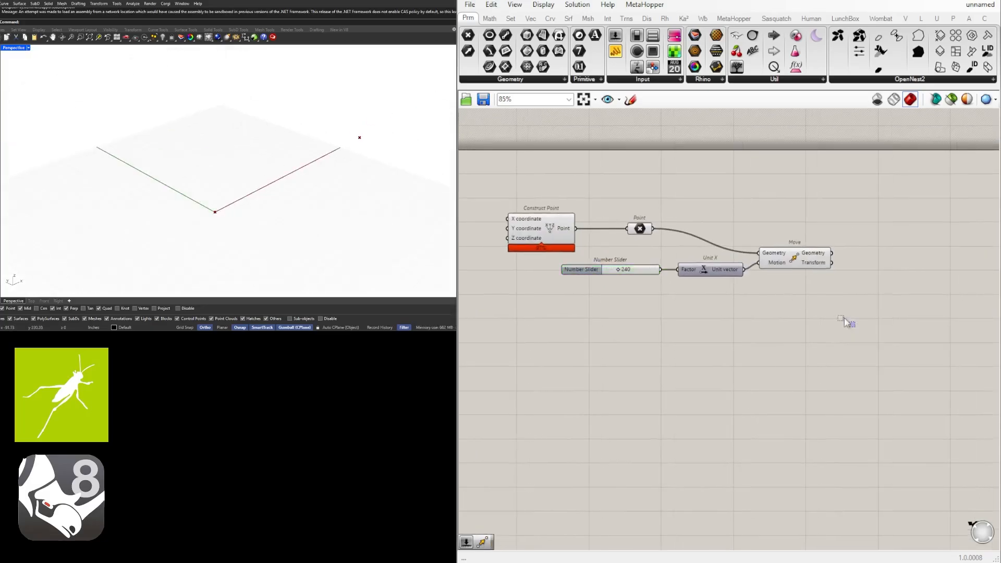
{"action": "left_click_drag", "start_coordinate": [855, 327], "coordinate": [602, 228]}
{"action": "left_click_drag", "start_coordinate": [807, 265], "coordinate": [816, 286]}
{"action": "left_click", "coordinate": [814, 262]}
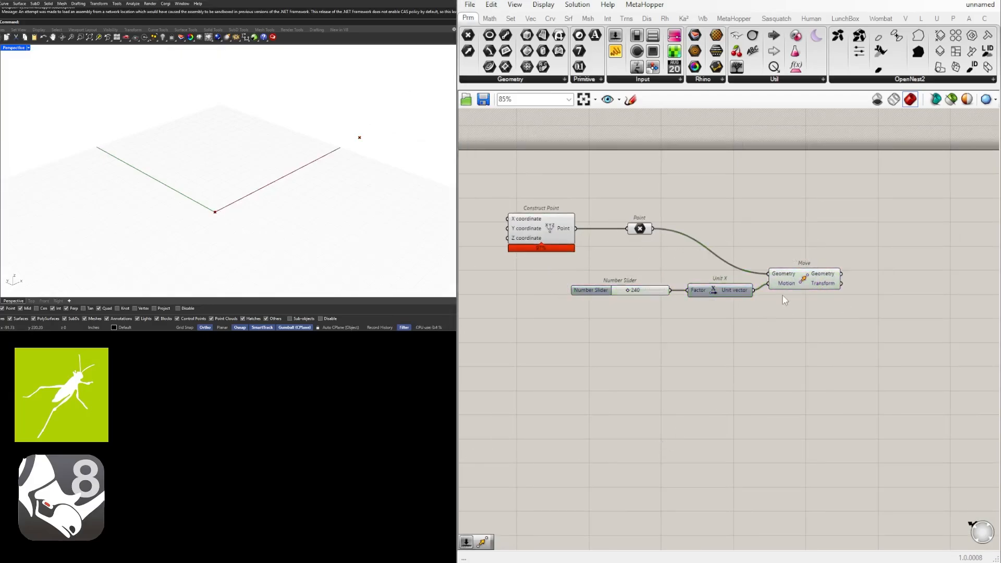
Add an Average component and feed it both the original Point and the Move component's geometry.
{"action": "right_click_drag", "start_coordinate": [889, 251], "coordinate": [792, 254]}
{"action": "double_click", "coordinate": [810, 261]}
{"action": "type", "text": "avera"}
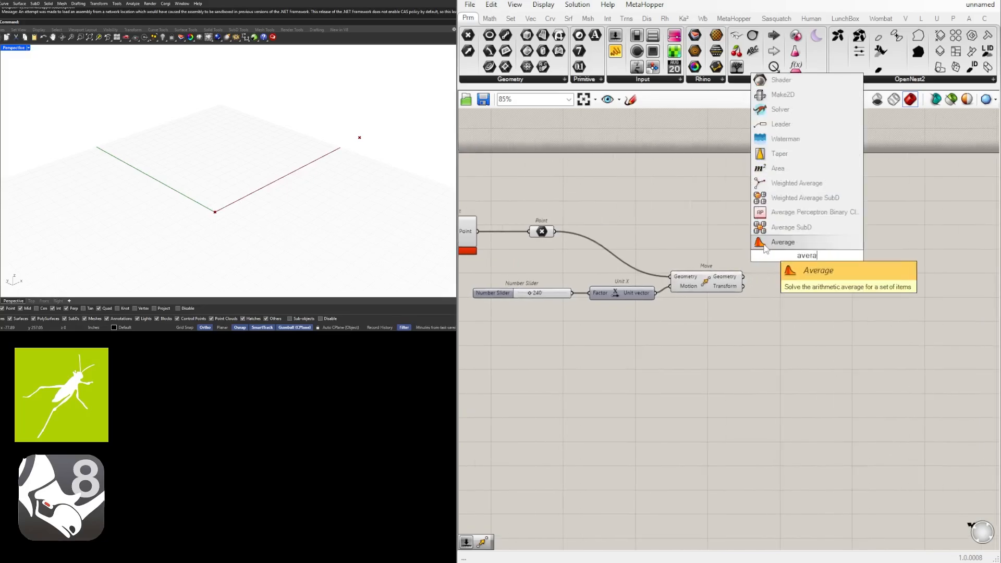
{"action": "key", "text": "Return"}
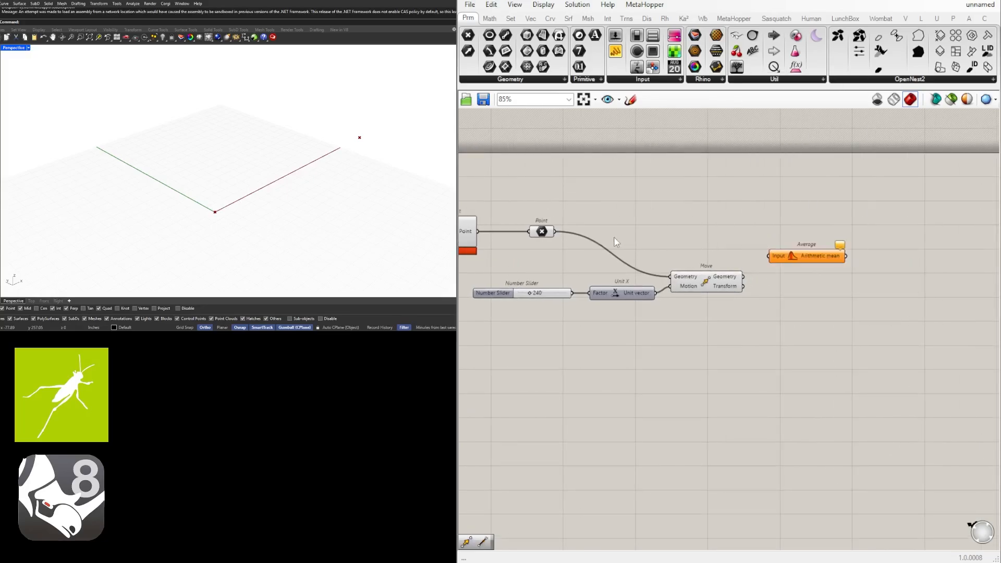
{"action": "left_click_drag", "start_coordinate": [555, 231], "coordinate": [771, 256]}
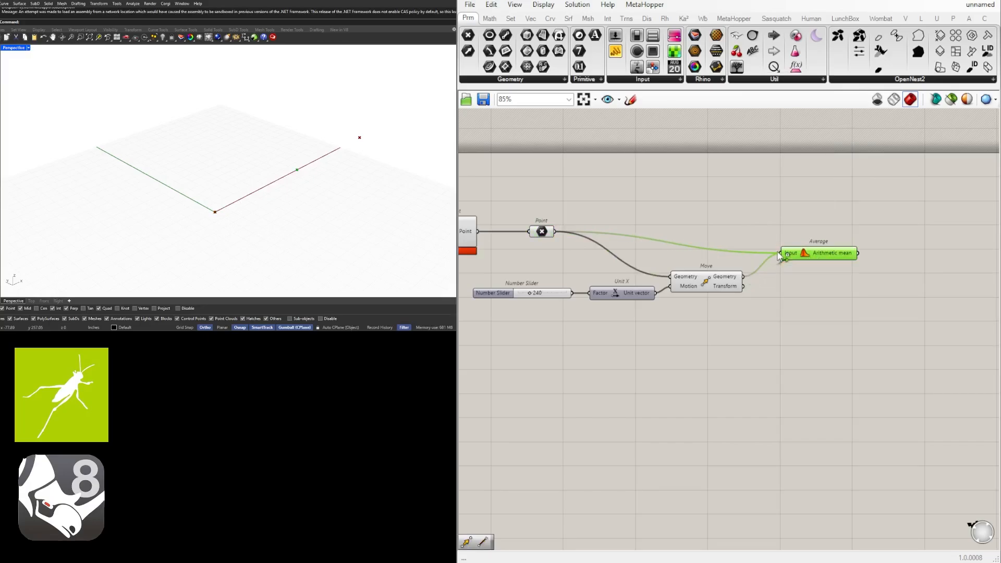
Align the Average component level with the Point parameter.
{"action": "left_click_drag", "start_coordinate": [821, 261], "coordinate": [811, 261]}
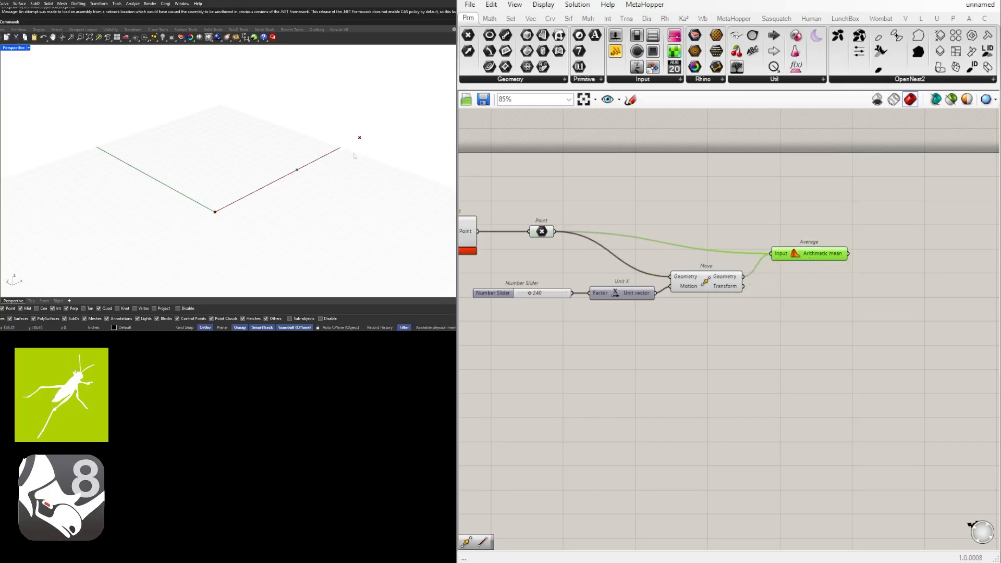
{"action": "left_click_drag", "start_coordinate": [795, 259], "coordinate": [809, 237]}
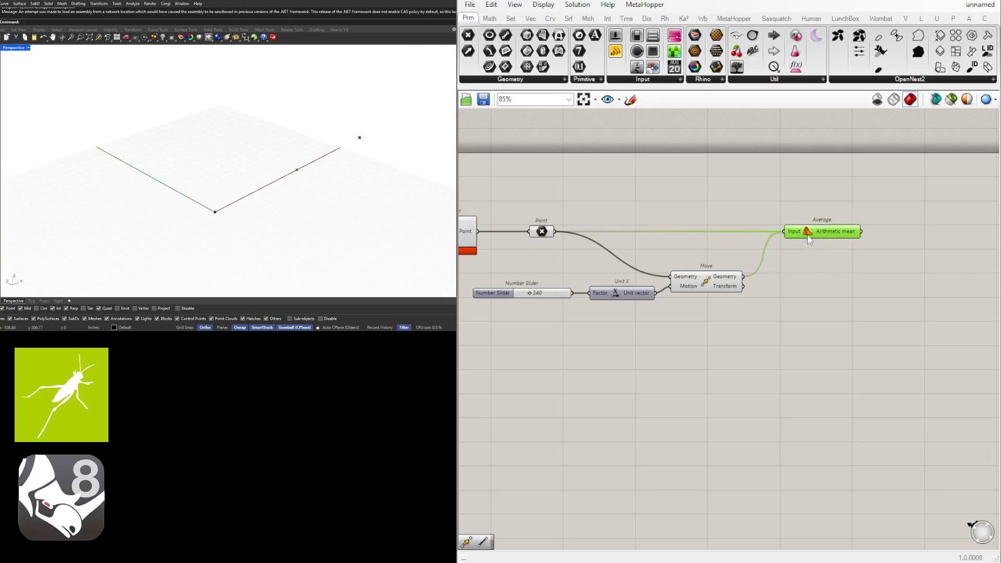
{"action": "left_click", "coordinate": [806, 276]}
Add a second Move component that takes the Average component's arithmetic mean as its geometry.
{"action": "right_click_drag", "start_coordinate": [854, 244], "coordinate": [783, 251]}
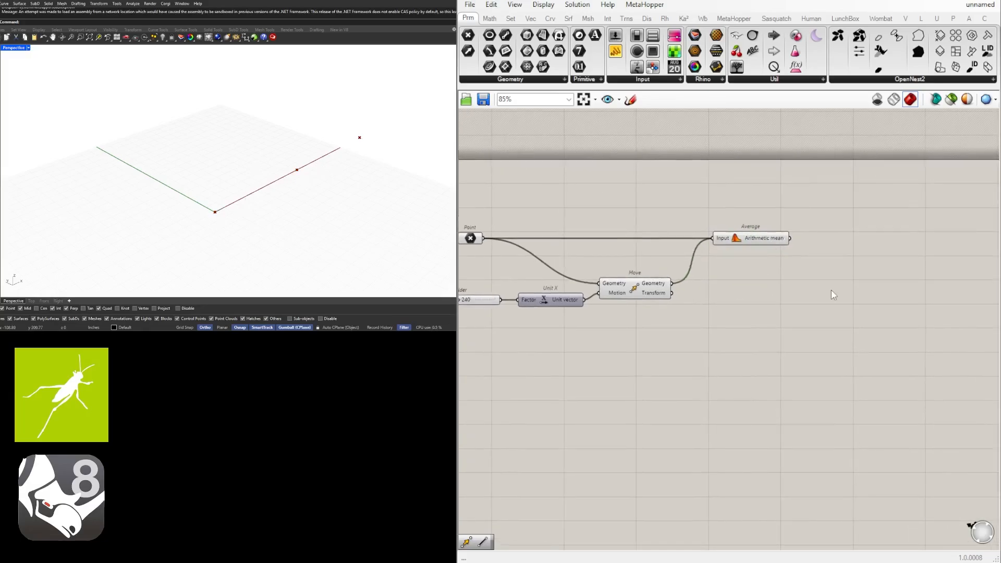
{"action": "double_click", "coordinate": [831, 289]}
{"action": "type", "text": "move"}
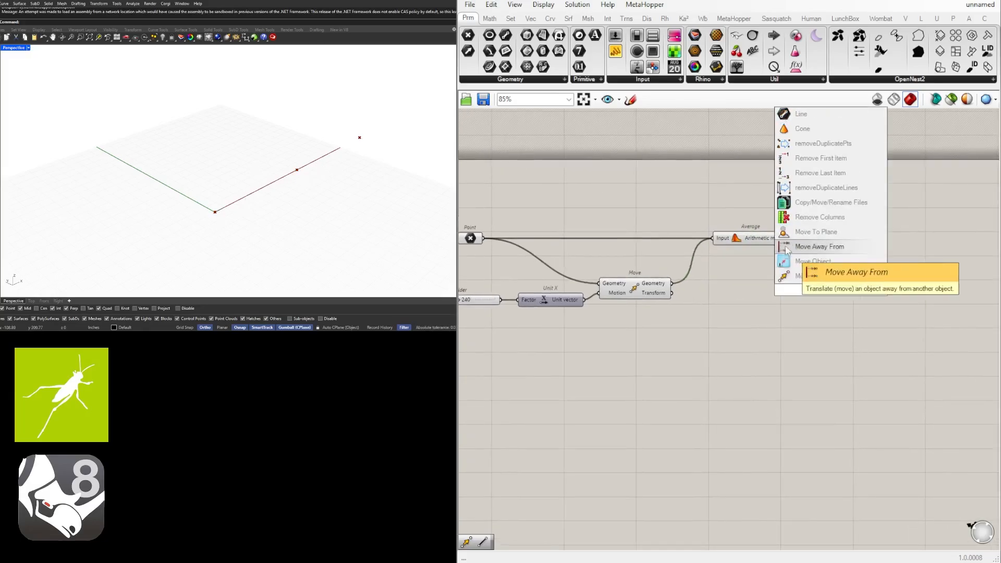
{"action": "left_click", "coordinate": [793, 275]}
{"action": "left_click_drag", "start_coordinate": [802, 284], "coordinate": [866, 253]}
Add a Unit Z vector and connect it to the second Move component's Motion input.
{"action": "double_click", "coordinate": [803, 284]}
{"action": "type", "text": "z"}
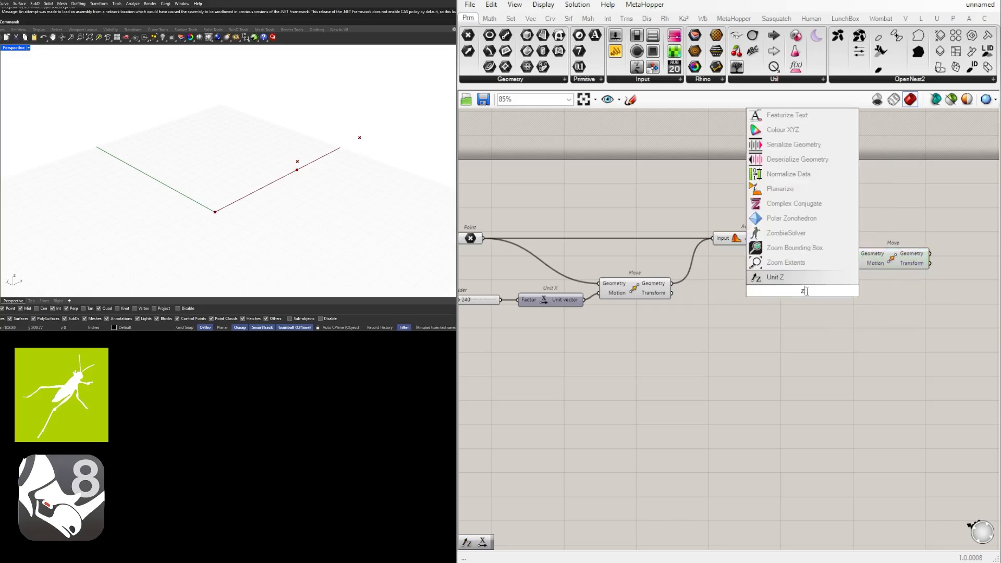
{"action": "left_click", "coordinate": [815, 277]}
{"action": "left_click_drag", "start_coordinate": [805, 287], "coordinate": [815, 261]}
Shift the Unit Z and second Move components together further along and below the Average component.
{"action": "left_click_drag", "start_coordinate": [910, 308], "coordinate": [814, 250]}
{"action": "left_click_drag", "start_coordinate": [824, 265], "coordinate": [865, 277]}
{"action": "left_click", "coordinate": [835, 304]}
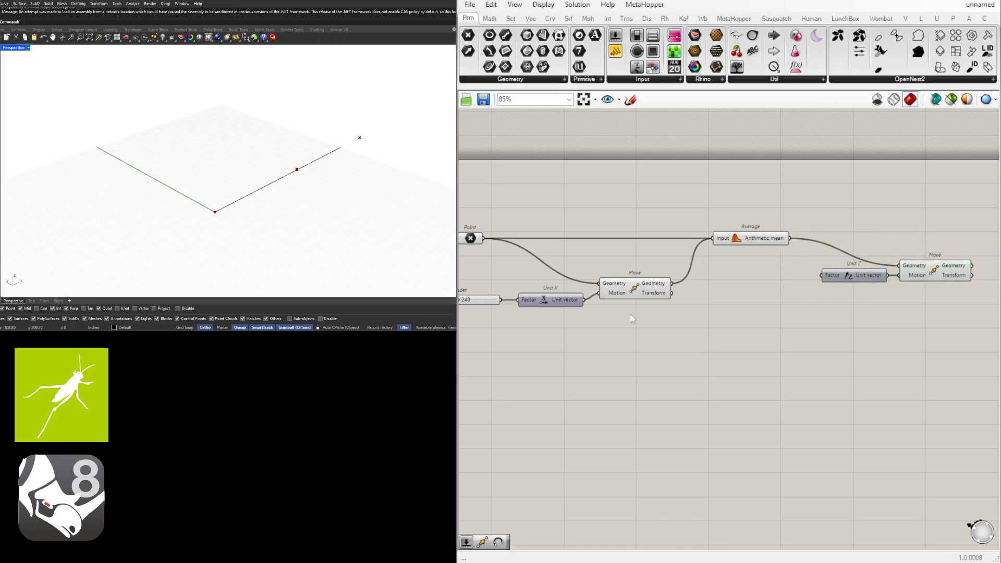
Duplicate the 240 slider, connect the copy to the Unit Z factor and set it to 100.
{"action": "right_click_drag", "start_coordinate": [631, 319], "coordinate": [671, 311]}
{"action": "left_click_drag", "start_coordinate": [480, 293], "coordinate": [790, 277], "text": "alt"}
{"action": "scroll", "coordinate": [865, 271], "scroll_direction": "up", "scroll_amount": 3}
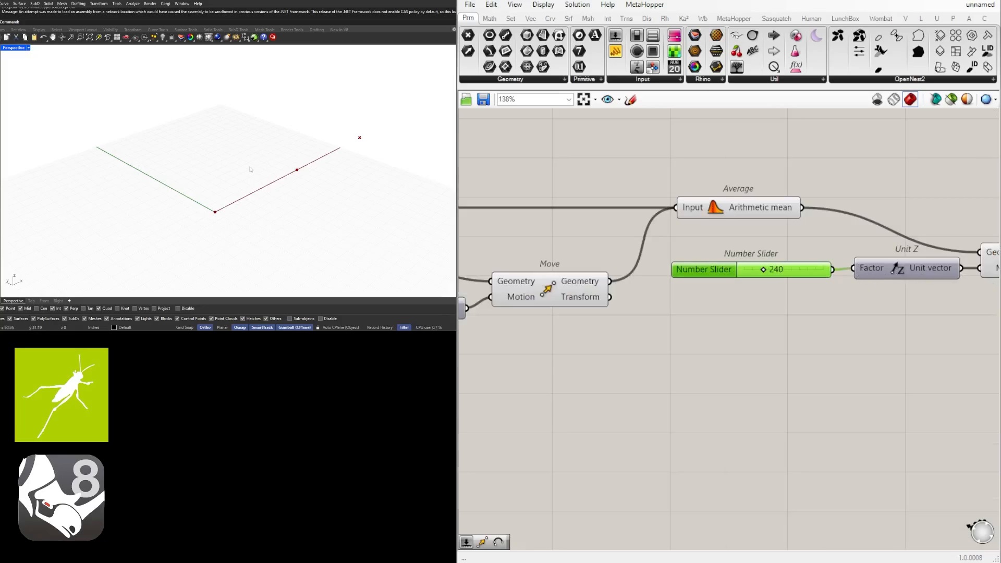
{"action": "scroll", "coordinate": [250, 170], "scroll_direction": "down", "scroll_amount": 3}
{"action": "scroll", "coordinate": [735, 276], "scroll_direction": "up", "scroll_amount": 3}
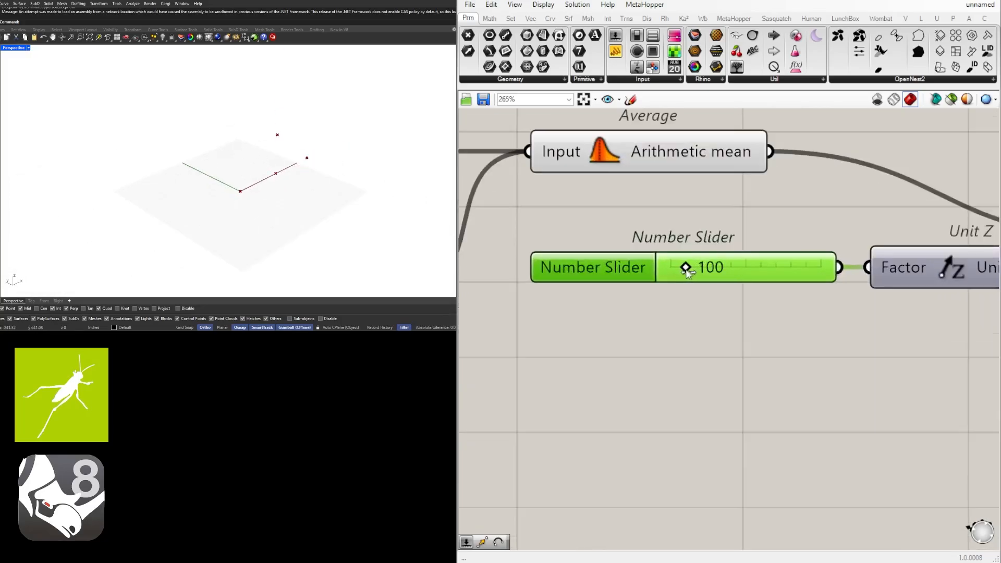
Shift the Average, 100 slider, Unit Z and second Move components together lower on the canvas.
{"action": "scroll", "coordinate": [687, 273], "scroll_direction": "down", "scroll_amount": 3}
{"action": "right_click_drag", "start_coordinate": [836, 320], "coordinate": [684, 328]}
{"action": "left_click", "coordinate": [821, 273]}
{"action": "left_click", "coordinate": [853, 333]}
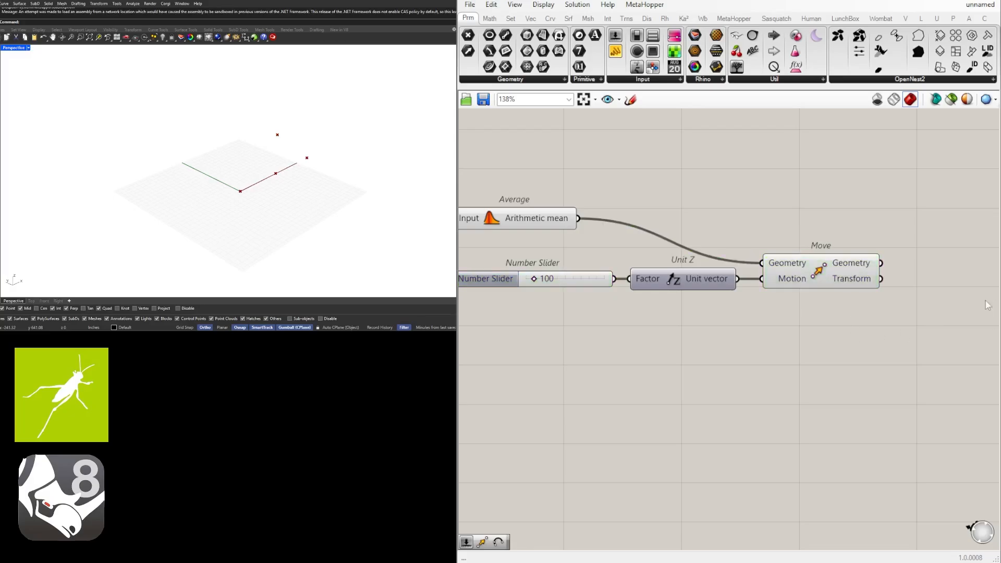
{"action": "scroll", "coordinate": [886, 323], "scroll_direction": "down", "scroll_amount": 4}
{"action": "left_click_drag", "start_coordinate": [935, 360], "coordinate": [702, 271]}
{"action": "scroll", "coordinate": [728, 237], "scroll_direction": "up", "scroll_amount": 2}
{"action": "left_click", "coordinate": [822, 230]}
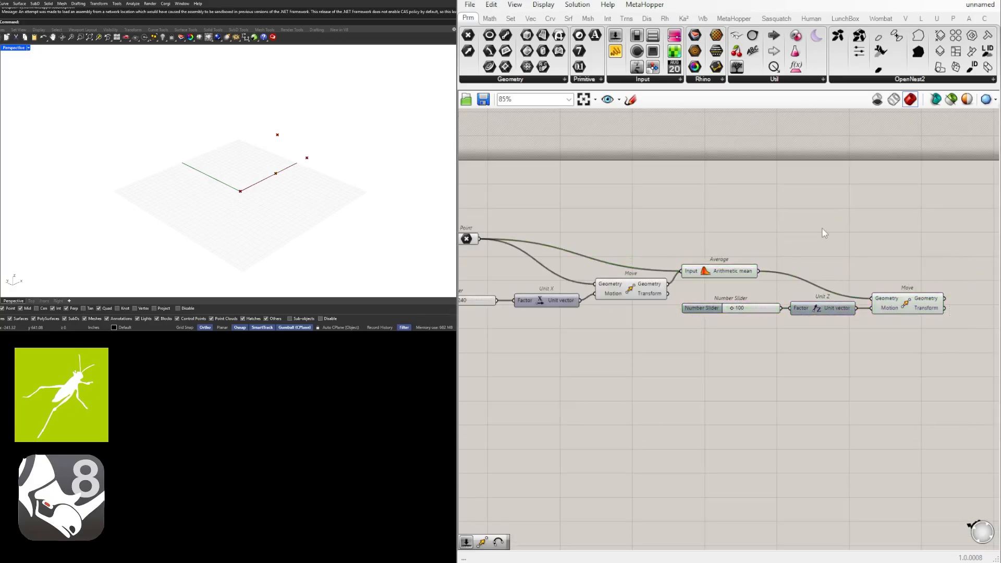
Add an Arc 3Pt component beyond the second Move and connect the base Point to its Point A input.
{"action": "double_click", "coordinate": [822, 242]}
{"action": "type", "text": "arc"}
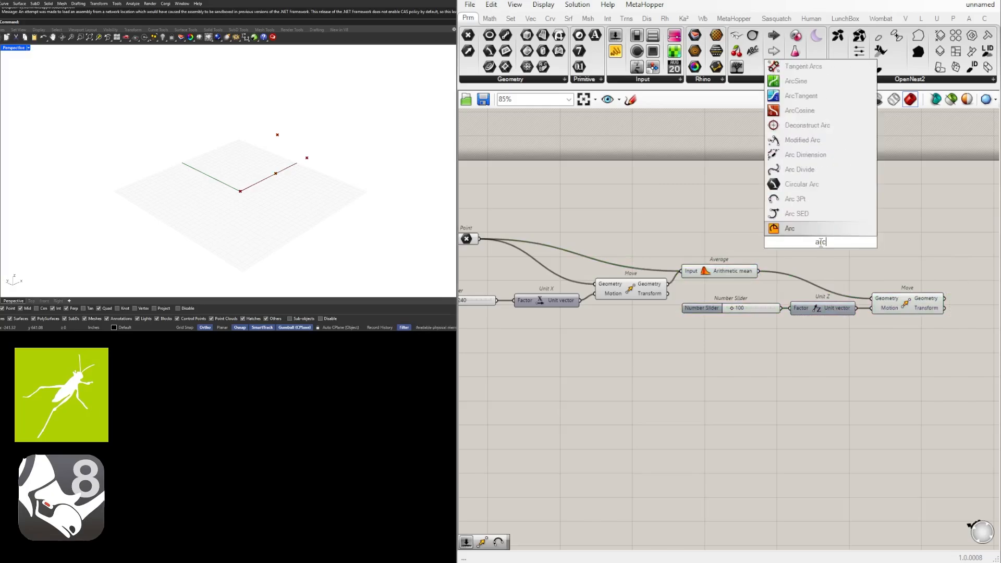
{"action": "left_click", "coordinate": [795, 198]}
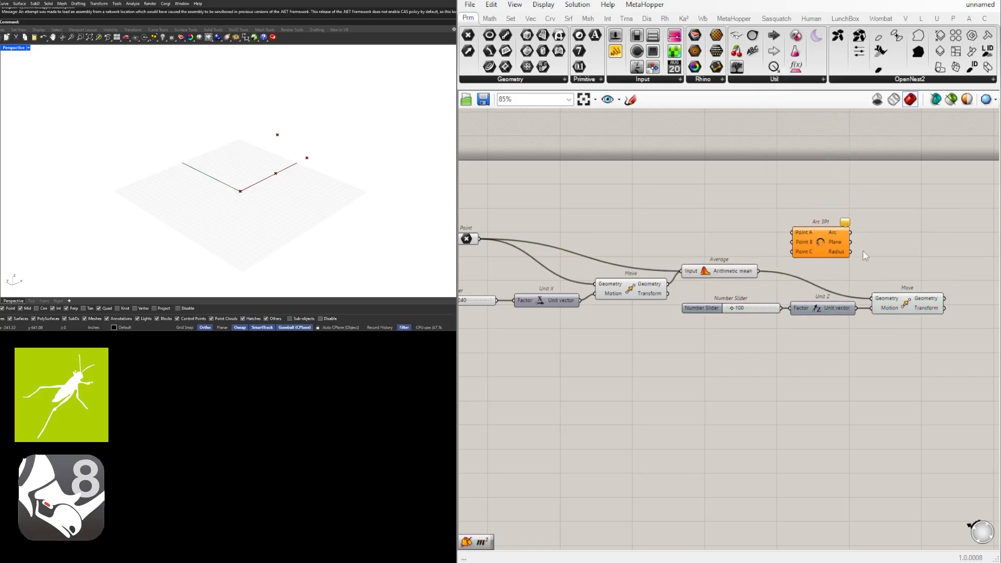
{"action": "scroll", "coordinate": [526, 241], "scroll_direction": "down", "scroll_amount": 2}
{"action": "left_click_drag", "start_coordinate": [796, 242], "coordinate": [897, 242]}
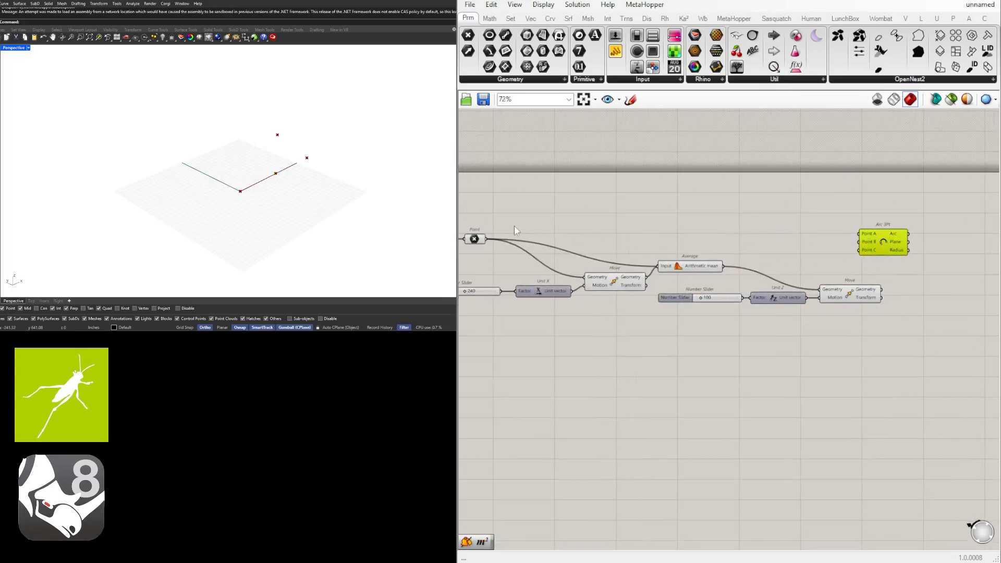
{"action": "left_click", "coordinate": [475, 242]}
{"action": "left_click_drag", "start_coordinate": [487, 240], "coordinate": [859, 239]}
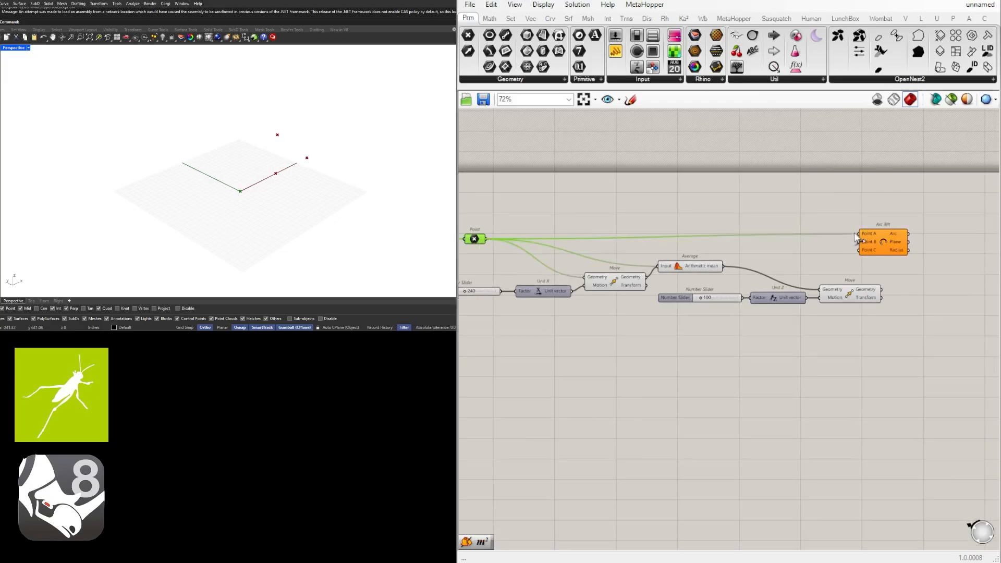
Connect the raised midpoint Move to the arc's Point B and the X-offset Move to Point C, with the arc component shifted further along.
{"action": "left_click", "coordinate": [869, 292]}
{"action": "right_click_drag", "start_coordinate": [890, 282], "coordinate": [824, 277]}
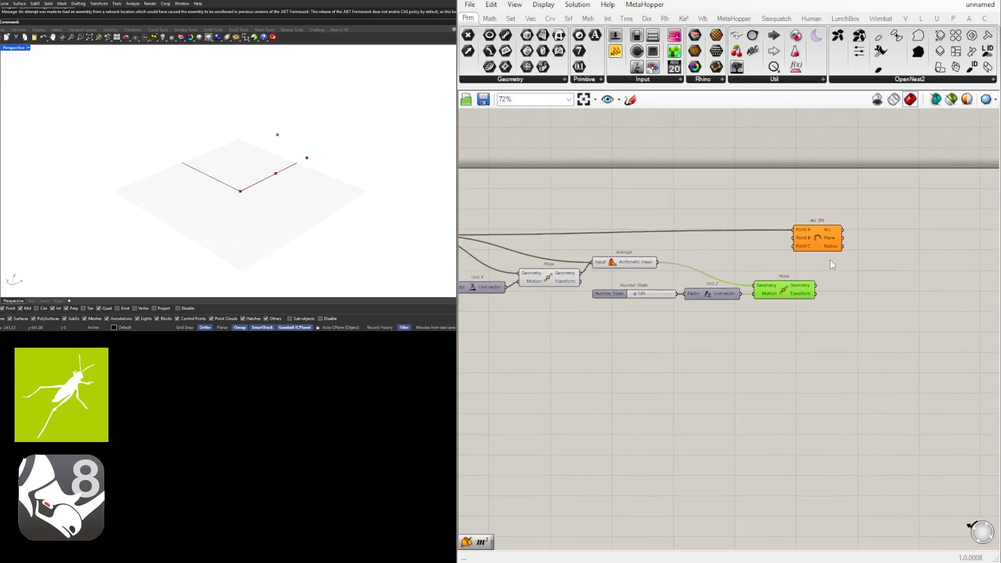
{"action": "left_click_drag", "start_coordinate": [820, 242], "coordinate": [892, 242]}
{"action": "left_click", "coordinate": [552, 276]}
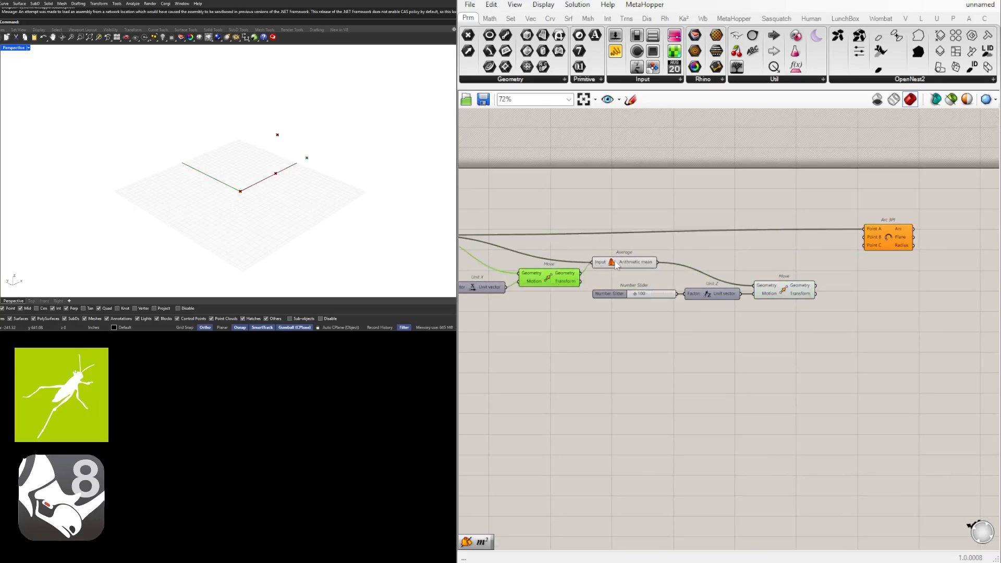
{"action": "left_click_drag", "start_coordinate": [615, 265], "coordinate": [885, 255]}
{"action": "left_click", "coordinate": [821, 291]}
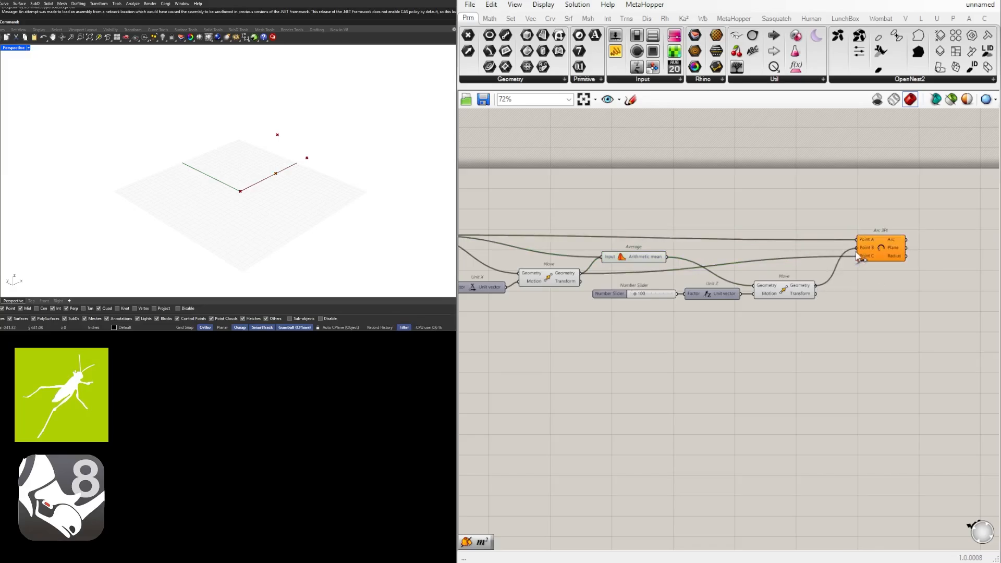
{"action": "left_click_drag", "start_coordinate": [856, 252], "coordinate": [854, 251]}
{"action": "left_click", "coordinate": [873, 247]}
{"action": "left_click", "coordinate": [886, 294]}
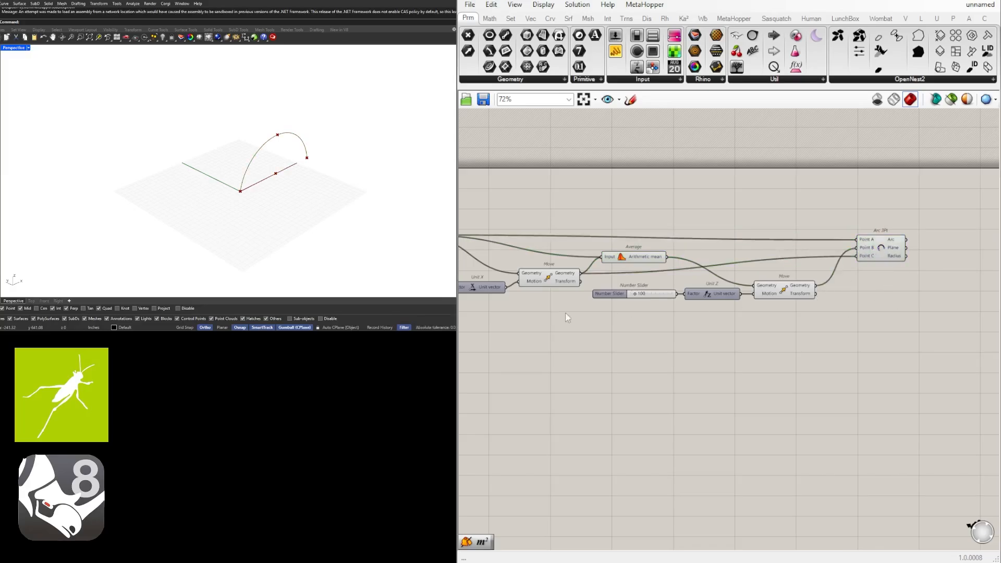
Set the Unit X number slider to 471 to widen the arch.
{"action": "right_click_drag", "start_coordinate": [562, 311], "coordinate": [720, 297]}
{"action": "scroll", "coordinate": [708, 289], "scroll_direction": "down", "scroll_amount": 2}
{"action": "scroll", "coordinate": [638, 282], "scroll_direction": "up", "scroll_amount": 4}
{"action": "scroll", "coordinate": [591, 278], "scroll_direction": "up", "scroll_amount": 2}
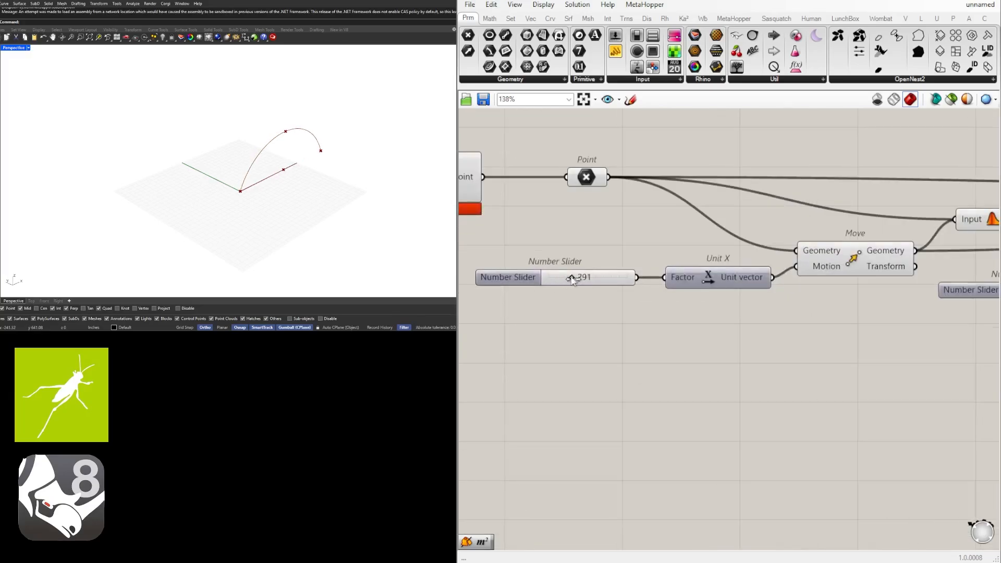
{"action": "left_click_drag", "start_coordinate": [567, 278], "coordinate": [586, 280]}
Set the Unit Z number slider to 135 to raise the arch's midpoint.
{"action": "scroll", "coordinate": [642, 292], "scroll_direction": "down", "scroll_amount": 3}
{"action": "scroll", "coordinate": [659, 313], "scroll_direction": "up", "scroll_amount": 5}
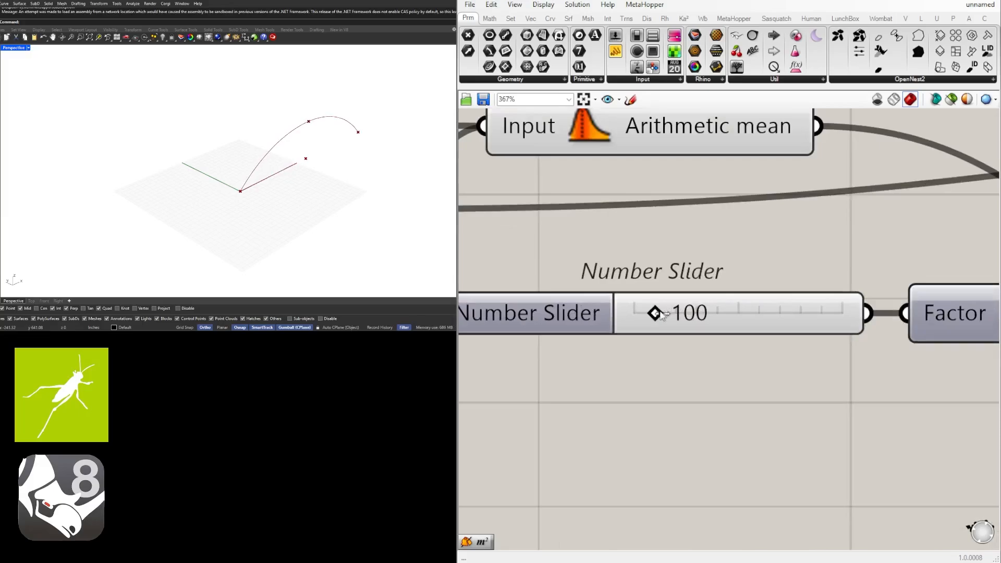
{"action": "mouse_move", "coordinate": [659, 313]}
{"action": "left_mouse_down"}
{"action": "mouse_move", "coordinate": [689, 318]}
{"action": "mouse_move", "coordinate": [657, 317]}
{"action": "mouse_move", "coordinate": [686, 317]}
{"action": "mouse_move", "coordinate": [666, 315]}
{"action": "left_mouse_up"}
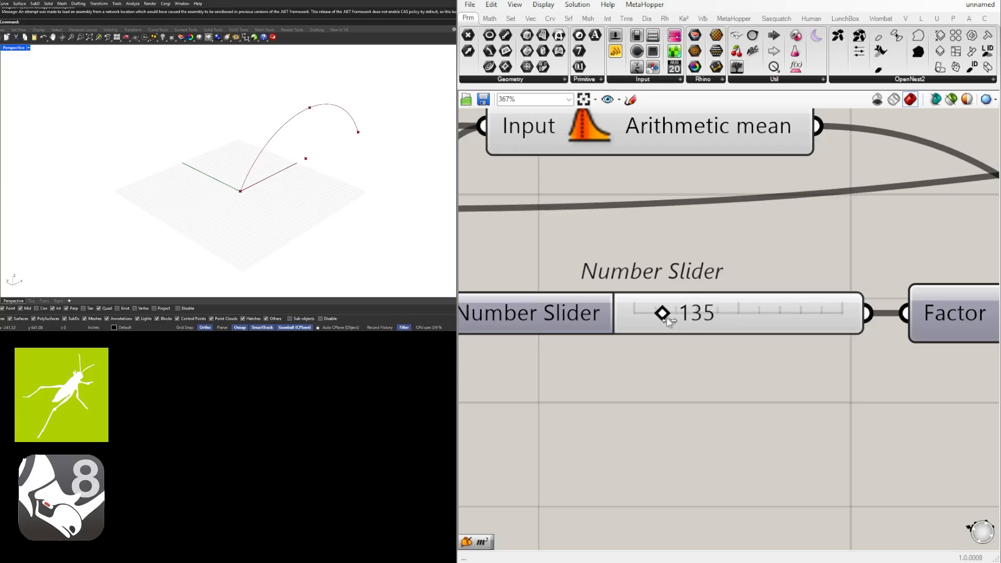
{"action": "scroll", "coordinate": [687, 334], "scroll_direction": "down", "scroll_amount": 5}
{"action": "right_click_drag", "start_coordinate": [995, 351], "coordinate": [674, 360]}
{"action": "scroll", "coordinate": [734, 324], "scroll_direction": "down", "scroll_amount": 2}
{"action": "left_click_drag", "start_coordinate": [786, 277], "coordinate": [791, 277]}
{"action": "left_click", "coordinate": [793, 331]}
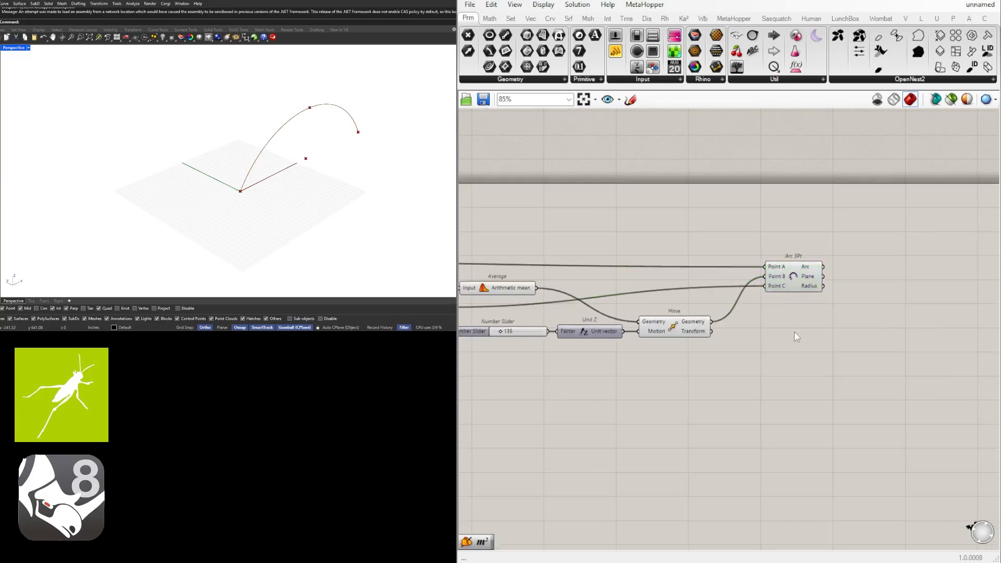
{"action": "scroll", "coordinate": [794, 331], "scroll_direction": "down", "scroll_amount": 2}
{"action": "left_click", "coordinate": [789, 288]}
{"action": "scroll", "coordinate": [790, 292], "scroll_direction": "up", "scroll_amount": 1}
{"action": "right_click_drag", "start_coordinate": [861, 303], "coordinate": [780, 321]}
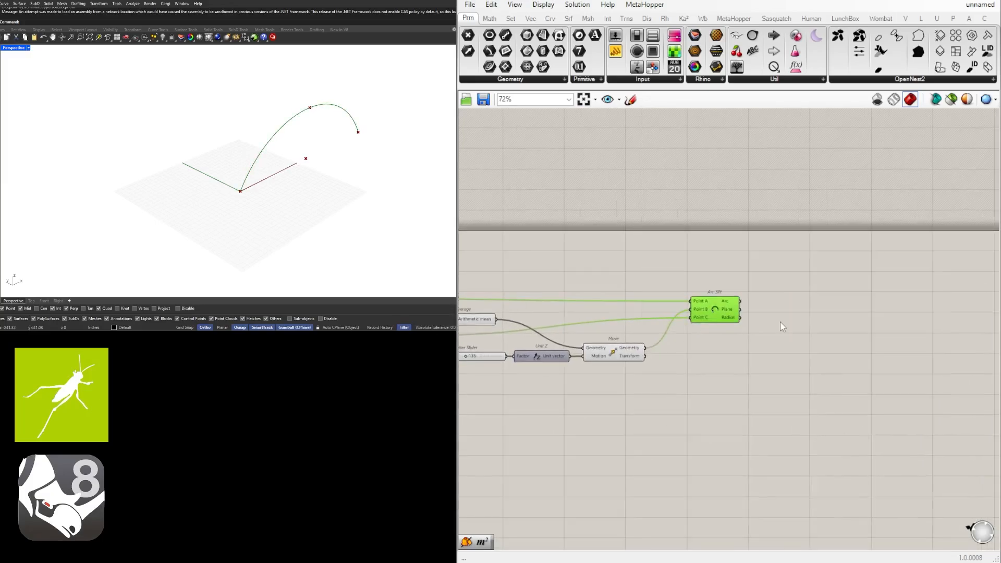
{"action": "double_click", "coordinate": [780, 321]}
{"action": "left_click", "coordinate": [744, 405]}
{"action": "scroll", "coordinate": [817, 352], "scroll_direction": "down", "scroll_amount": 1}
{"action": "double_click", "coordinate": [825, 346]}
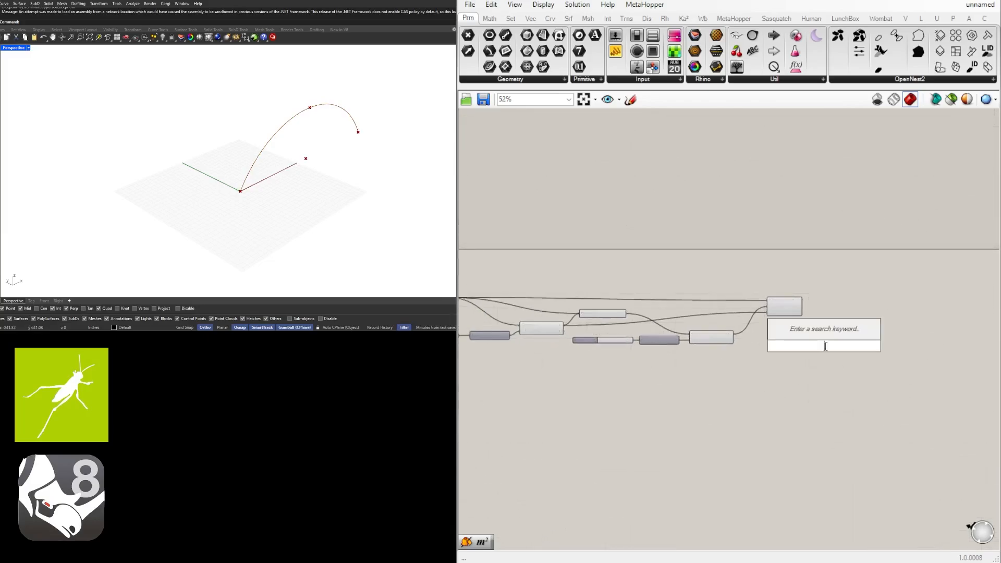
{"action": "type", "text": "move"}
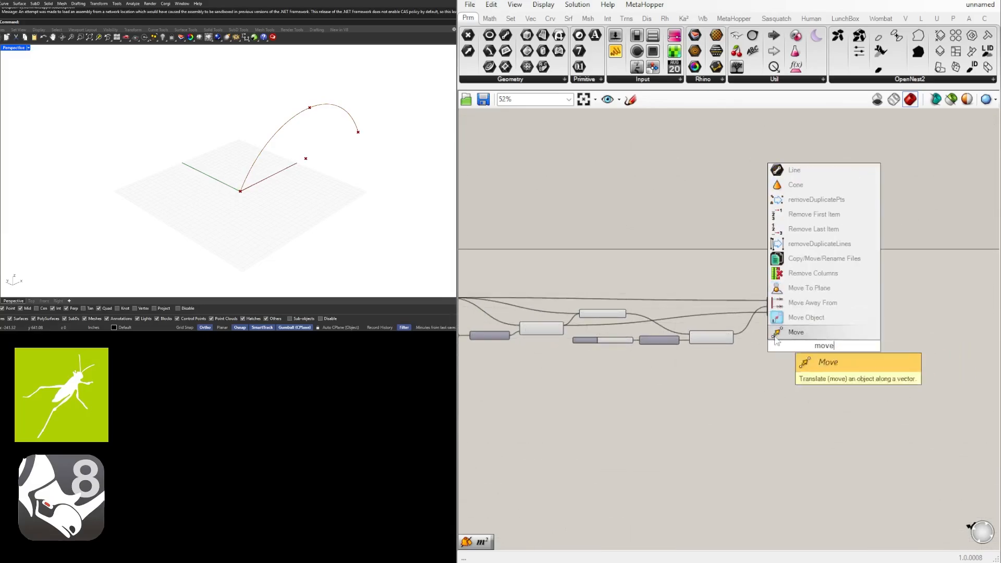
{"action": "left_click", "coordinate": [785, 334]}
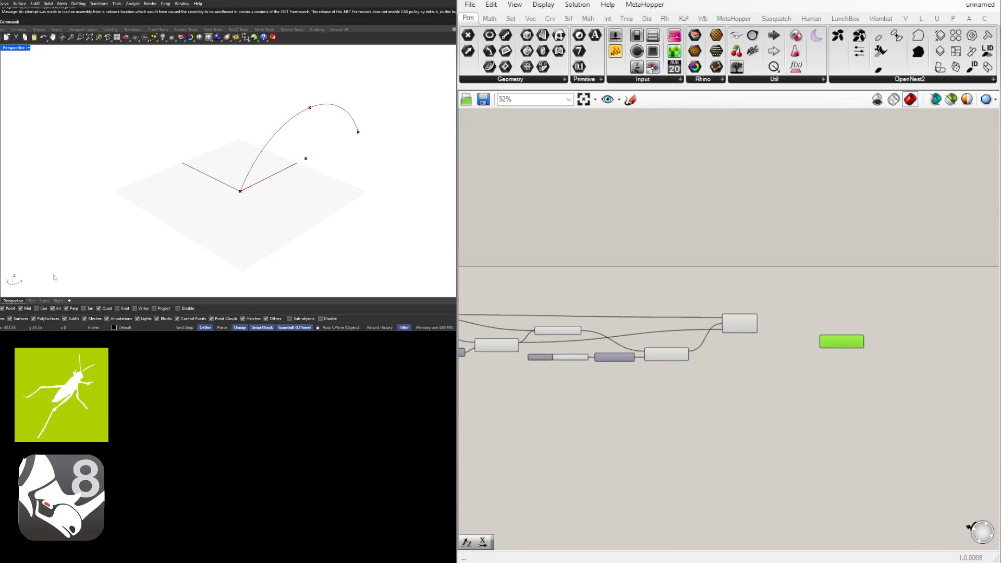
{"action": "scroll", "coordinate": [840, 341], "scroll_direction": "up", "scroll_amount": 4}
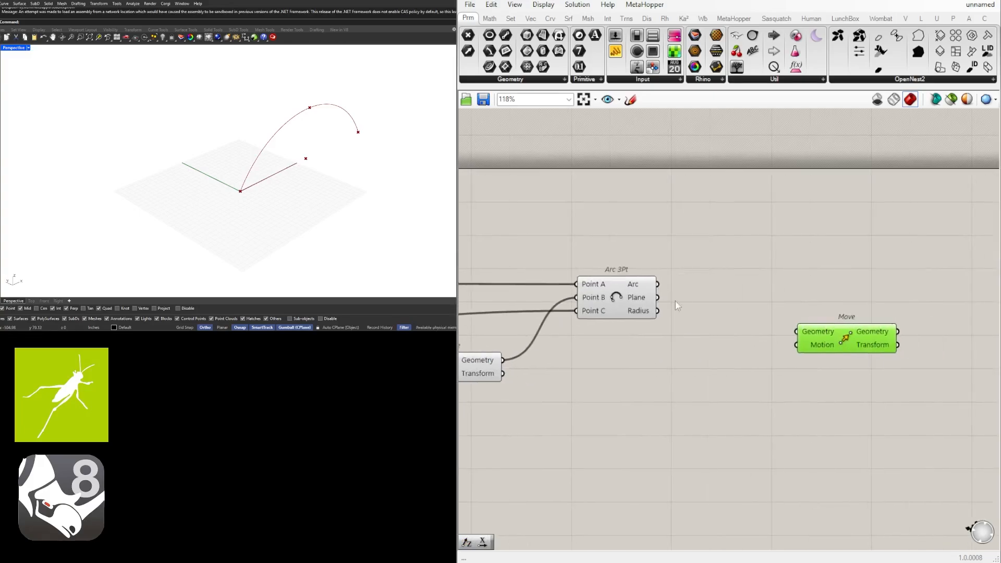
{"action": "scroll", "coordinate": [834, 333], "scroll_direction": "down", "scroll_amount": 3}
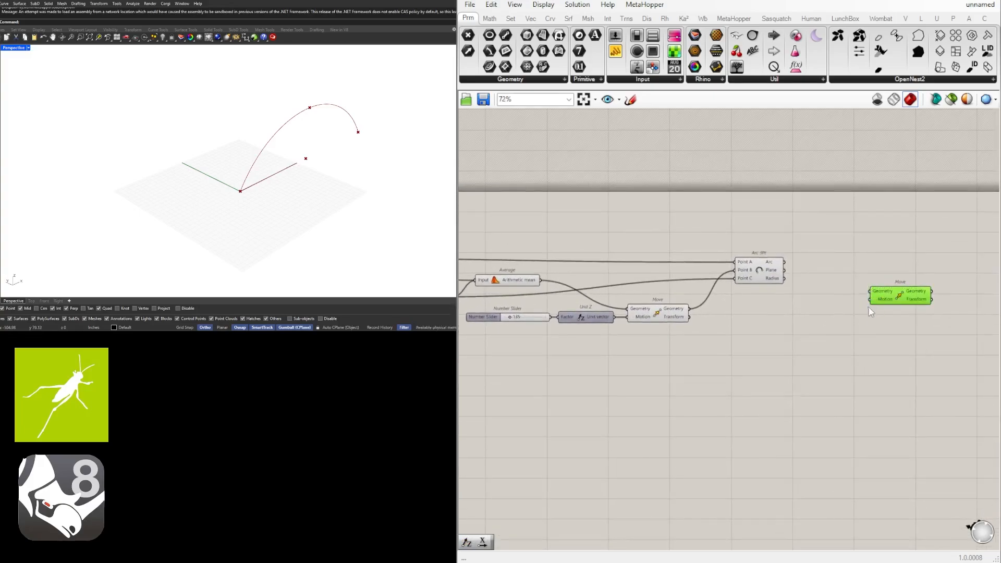
{"action": "key", "text": "Delete"}
Duplicate the X-offset slider, Unit X and Move components together and place the copies beyond the Arc 3Pt component.
{"action": "right_click_drag", "start_coordinate": [464, 323], "coordinate": [709, 315]}
{"action": "left_click_drag", "start_coordinate": [700, 329], "coordinate": [526, 295]}
{"action": "scroll", "coordinate": [551, 303], "scroll_direction": "down", "scroll_amount": 2}
{"action": "right_click_drag", "start_coordinate": [665, 310], "coordinate": [581, 316]}
{"action": "left_click_drag", "start_coordinate": [557, 304], "coordinate": [922, 300], "text": "alt"}
{"action": "scroll", "coordinate": [874, 275], "scroll_direction": "up", "scroll_amount": 3}
{"action": "left_click", "coordinate": [877, 242]}
{"action": "right_click_drag", "start_coordinate": [795, 286], "coordinate": [727, 275]}
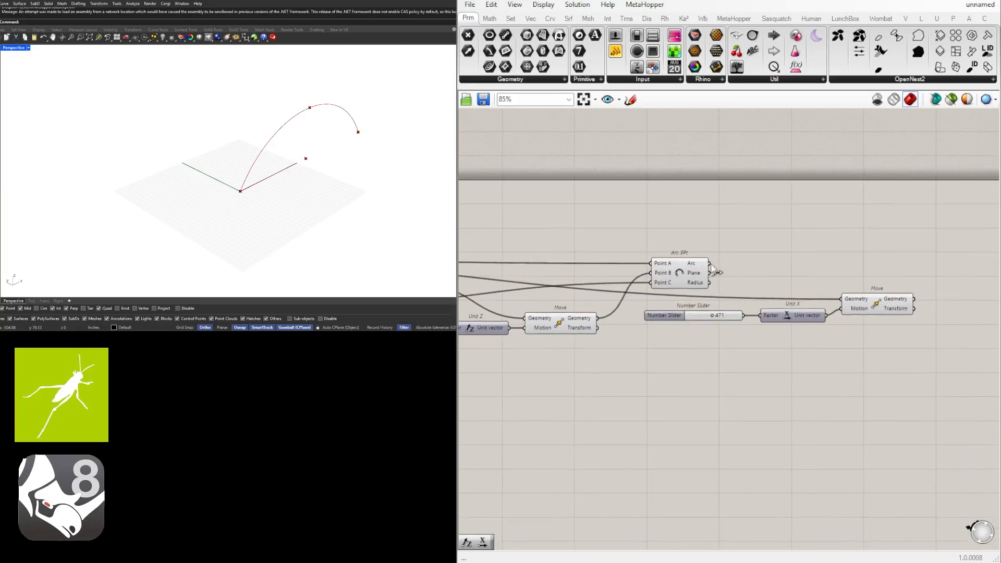
Feed the arc into the copied Move's Geometry and replace its Unit X with a Unit Y wired between the slider and Motion.
{"action": "mouse_move", "coordinate": [710, 263]}
{"action": "left_mouse_down"}
{"action": "mouse_move", "coordinate": [849, 291]}
{"action": "mouse_move", "coordinate": [843, 299]}
{"action": "left_mouse_up"}
{"action": "key", "text": "Delete"}
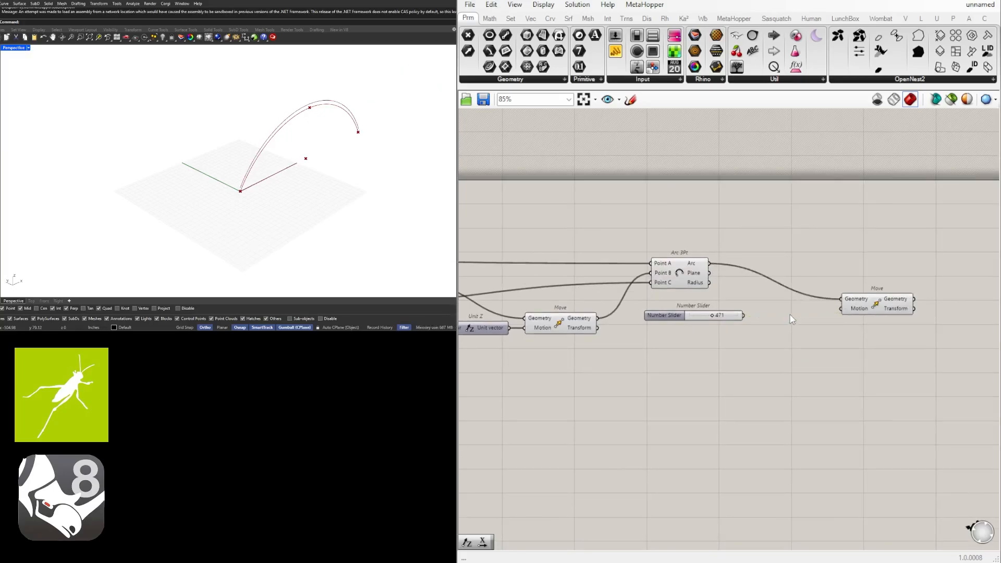
{"action": "double_click", "coordinate": [789, 315]}
{"action": "type", "text": "y"}
{"action": "key", "text": "Return"}
{"action": "scroll", "coordinate": [751, 316], "scroll_direction": "up", "scroll_amount": 2}
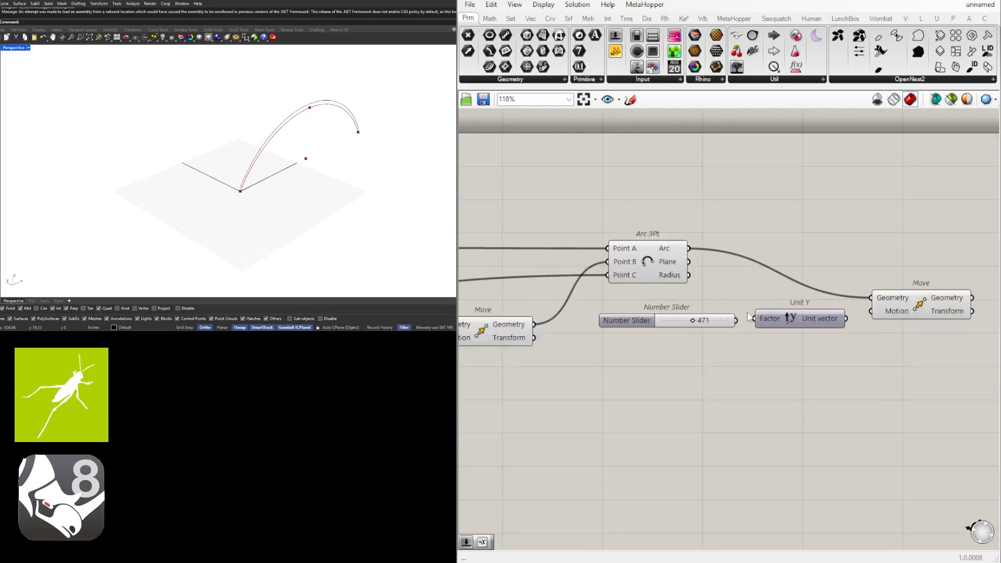
{"action": "left_click_drag", "start_coordinate": [867, 314], "coordinate": [871, 311]}
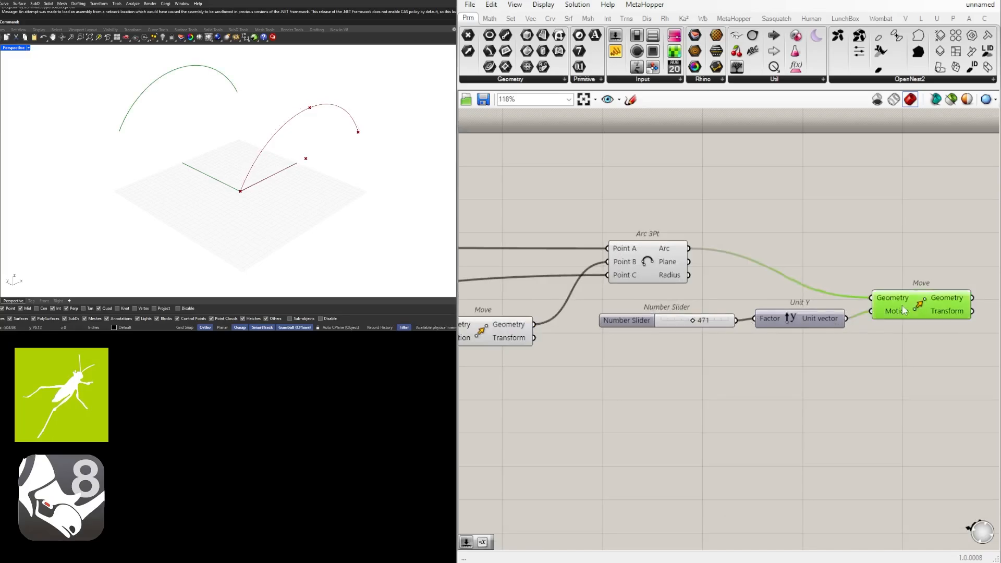
Set the Unit Y slider to 49 and shift the slider, Unit Y and Move components together lower on the canvas.
{"action": "scroll", "coordinate": [687, 320], "scroll_direction": "up", "scroll_amount": 3}
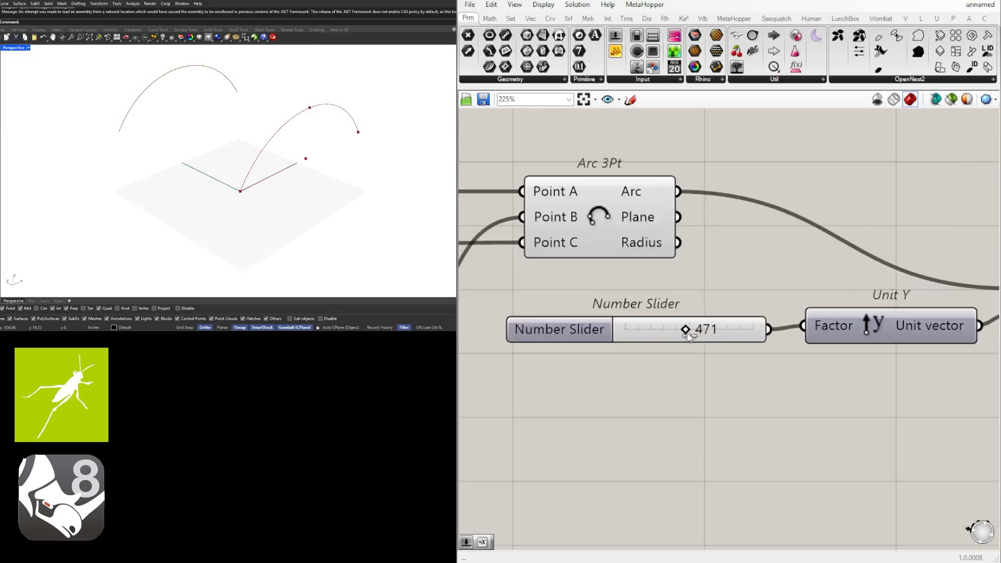
{"action": "left_click_drag", "start_coordinate": [688, 337], "coordinate": [635, 335]}
{"action": "scroll", "coordinate": [710, 291], "scroll_direction": "down", "scroll_amount": 4}
{"action": "left_click_drag", "start_coordinate": [871, 392], "coordinate": [646, 326]}
{"action": "left_click_drag", "start_coordinate": [815, 309], "coordinate": [860, 385]}
{"action": "left_click", "coordinate": [835, 363]}
{"action": "left_click", "coordinate": [860, 340]}
{"action": "left_click", "coordinate": [851, 388]}
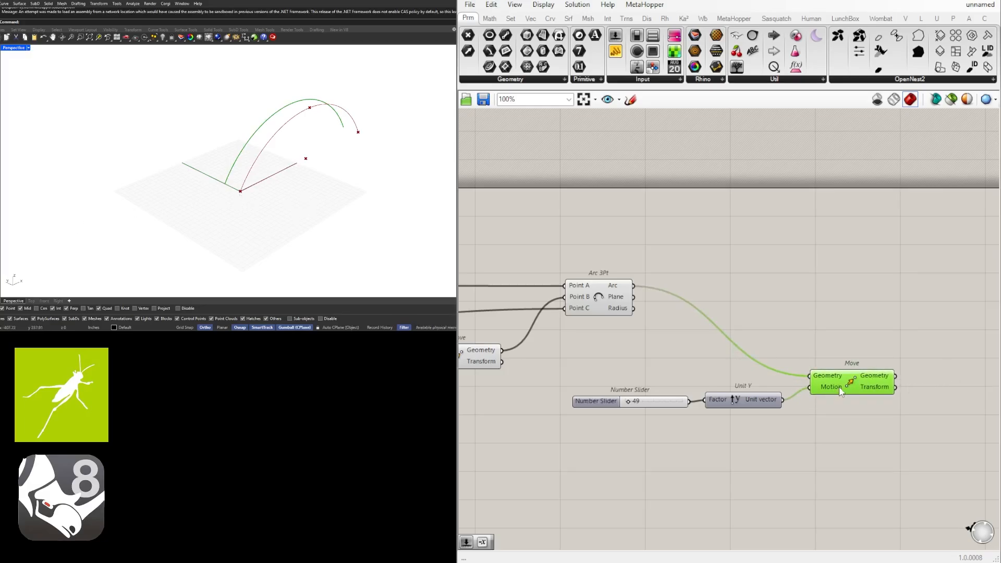
Duplicate the arc's Move component just above the original and connect the base Point to the lower Move's Geometry input.
{"action": "left_click_drag", "start_coordinate": [840, 391], "coordinate": [838, 352], "text": "alt"}
{"action": "right_click_drag", "start_coordinate": [609, 364], "coordinate": [756, 339]}
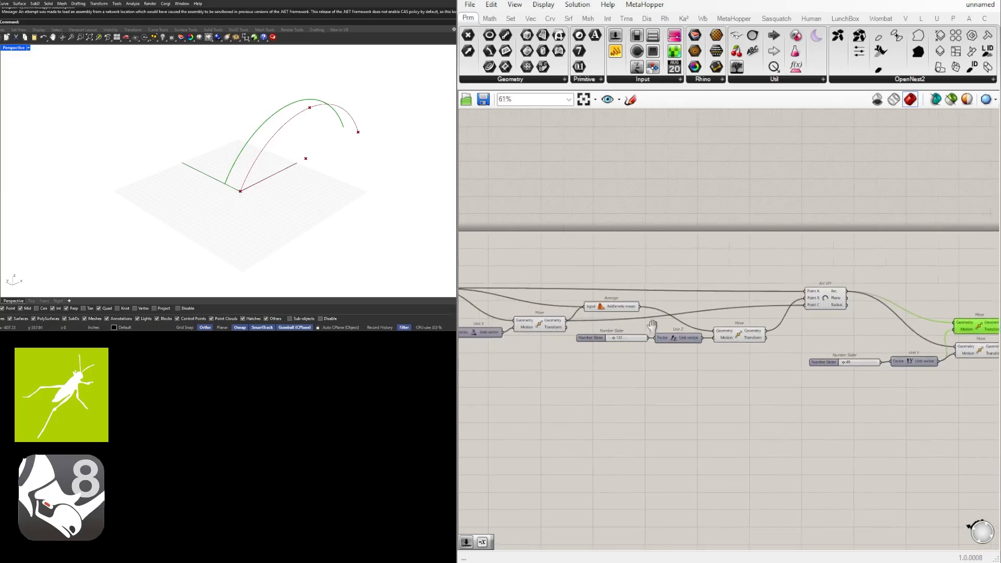
{"action": "right_click_drag", "start_coordinate": [514, 327], "coordinate": [612, 324]}
{"action": "left_click", "coordinate": [517, 286]}
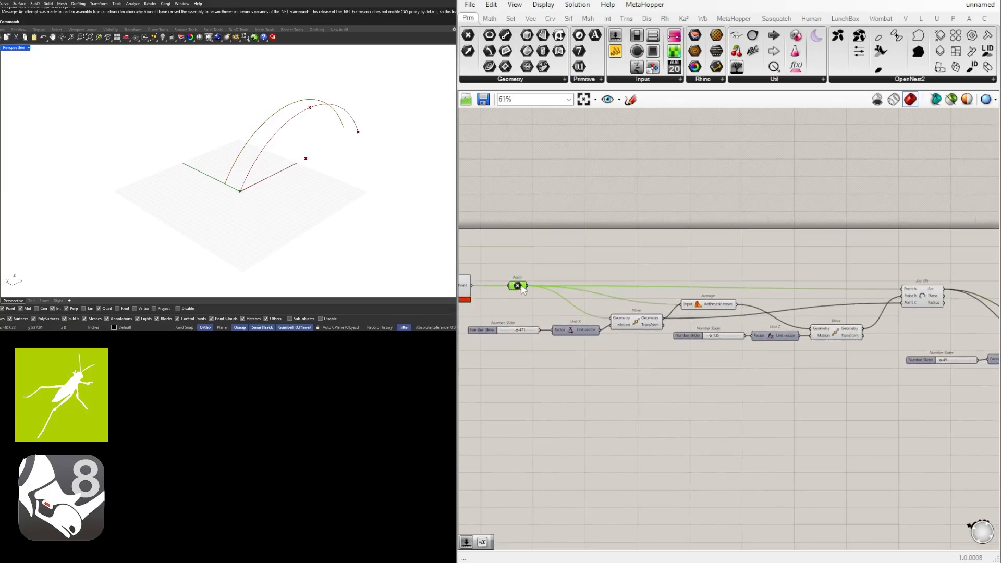
{"action": "scroll", "coordinate": [536, 282], "scroll_direction": "down", "scroll_amount": 3}
{"action": "scroll", "coordinate": [800, 289], "scroll_direction": "up", "scroll_amount": 7}
{"action": "left_click_drag", "start_coordinate": [535, 280], "coordinate": [866, 417]}
{"action": "right_click_drag", "start_coordinate": [912, 421], "coordinate": [776, 406]}
Examine the moved arc and the moved base point in the viewport, including from a side-on angle.
{"action": "left_click", "coordinate": [787, 363]}
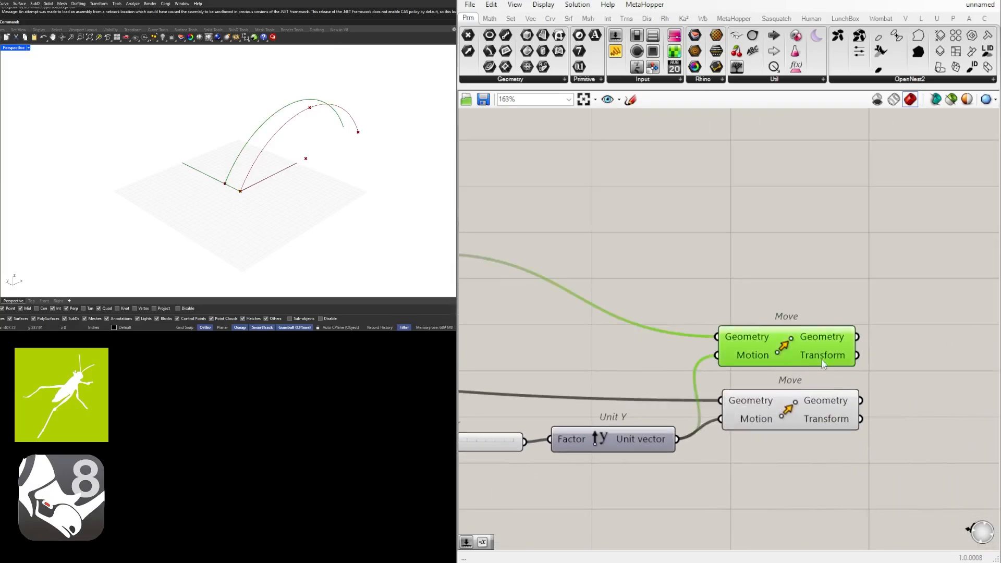
{"action": "left_click", "coordinate": [814, 412]}
{"action": "right_click_drag", "start_coordinate": [814, 411], "coordinate": [714, 390]}
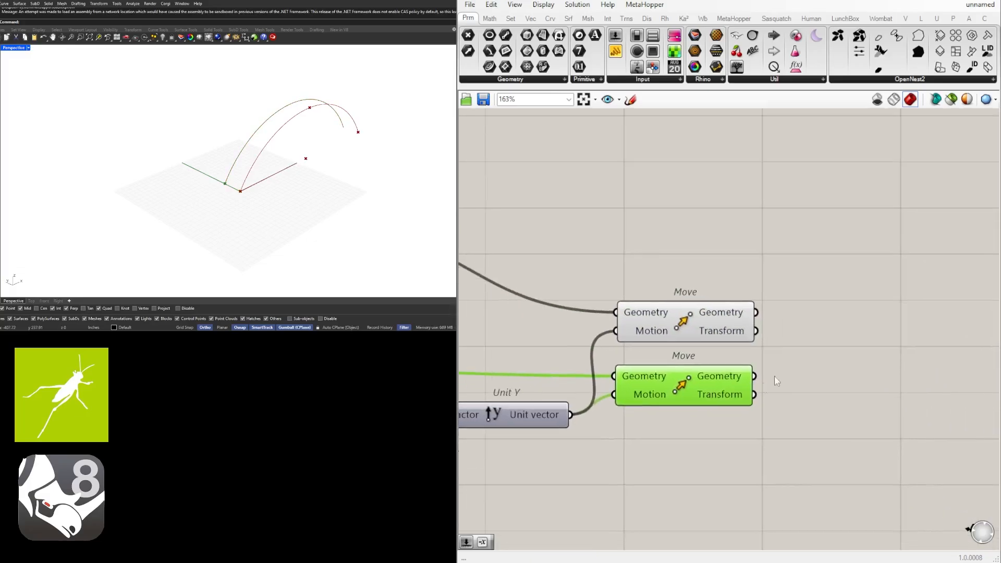
{"action": "left_click", "coordinate": [723, 324]}
{"action": "scroll", "coordinate": [712, 369], "scroll_direction": "down", "scroll_amount": 4}
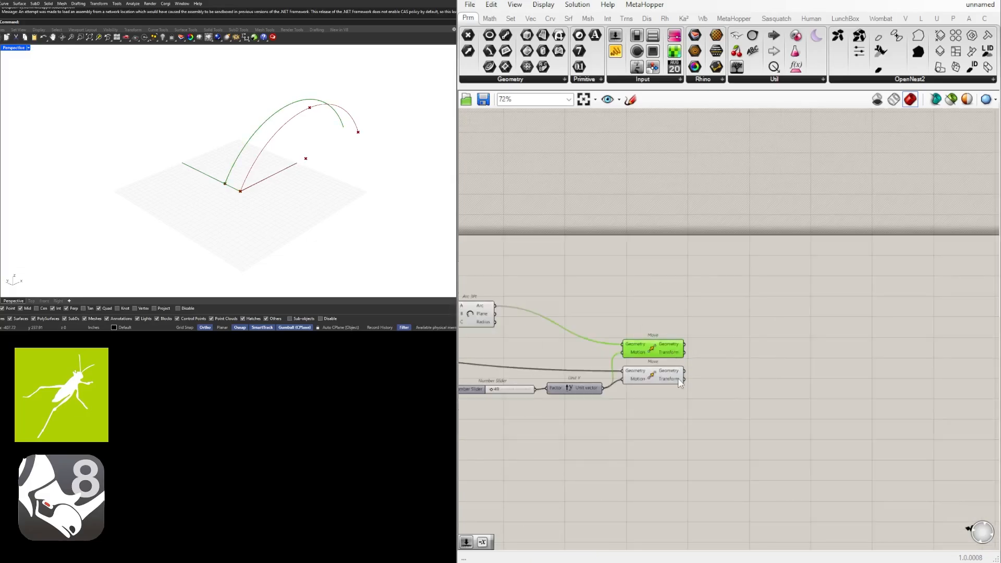
{"action": "scroll", "coordinate": [854, 373], "scroll_direction": "up", "scroll_amount": 3}
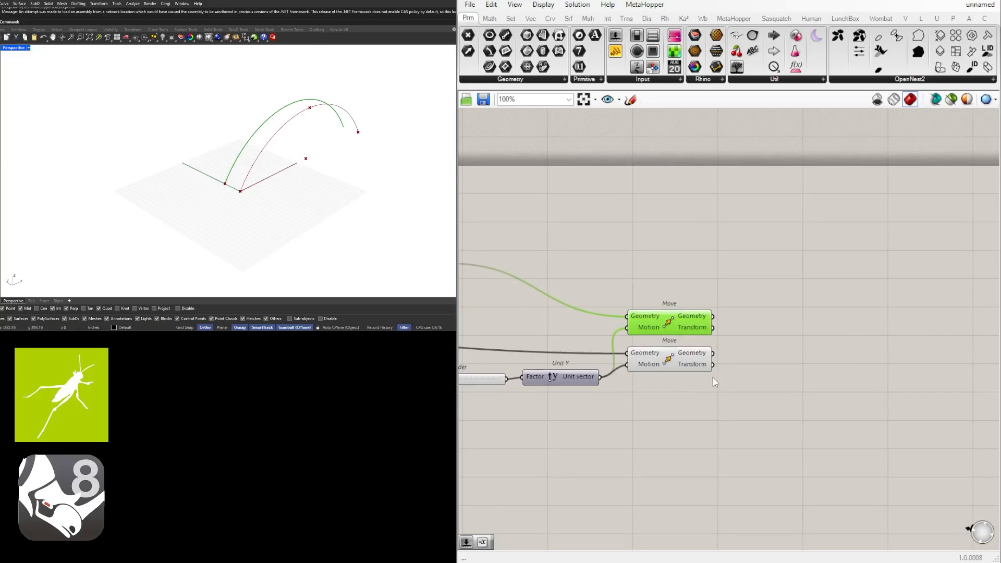
{"action": "left_click", "coordinate": [680, 357]}
{"action": "right_click_drag", "start_coordinate": [188, 181], "coordinate": [261, 184]}
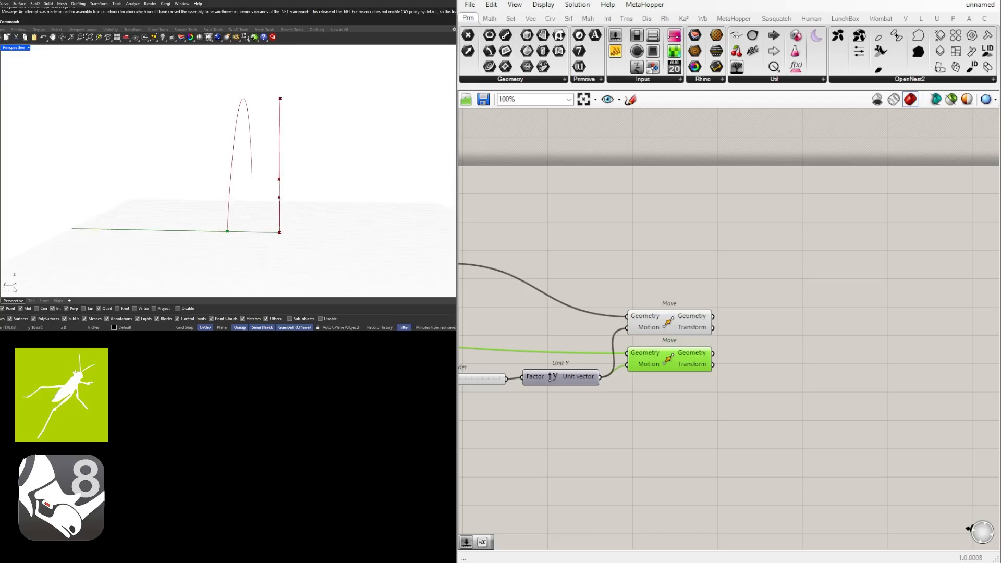
Add a YZ Plane component, connect the moved base point to its Origin and align it beside the lower Move.
{"action": "double_click", "coordinate": [786, 379]}
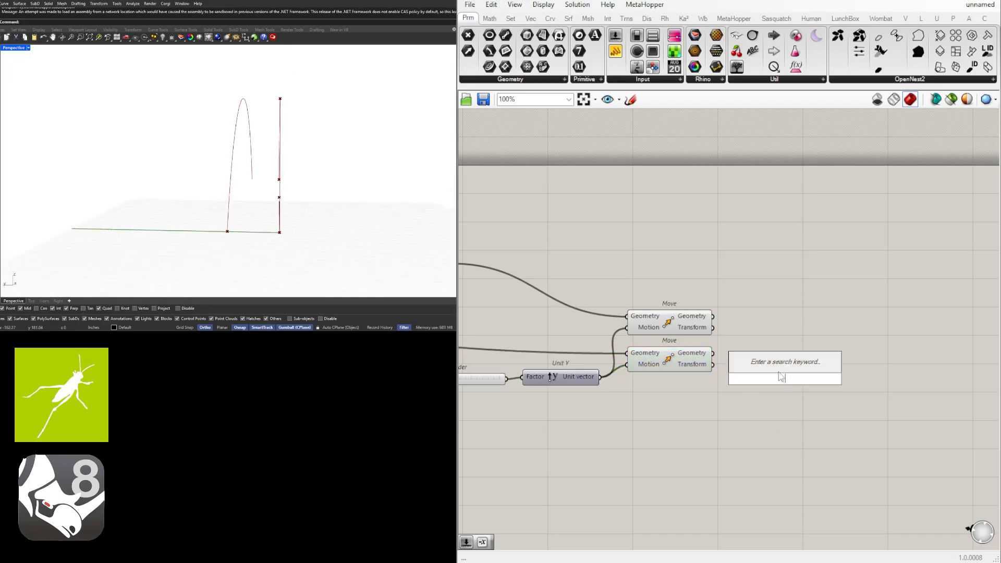
{"action": "type", "text": "yz"}
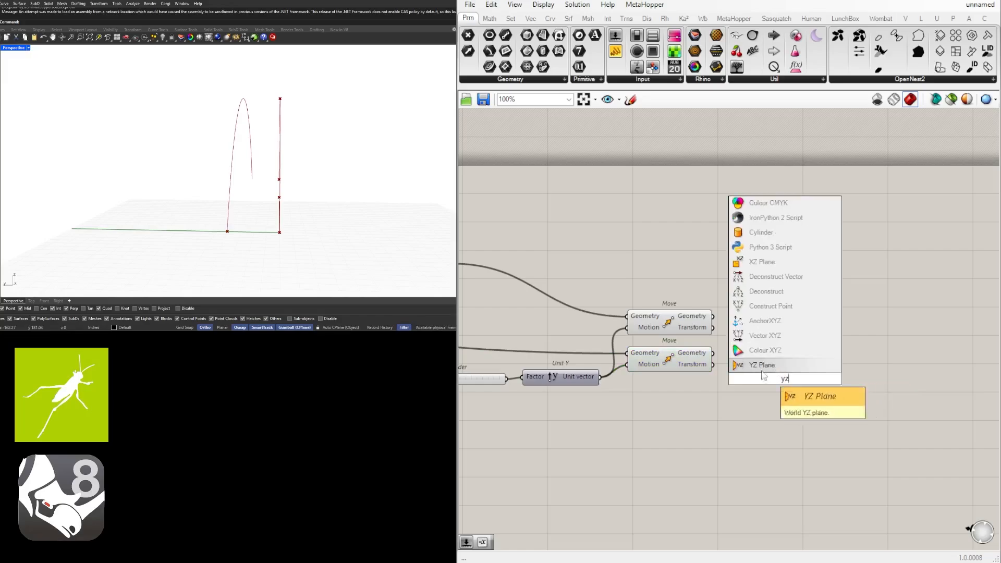
{"action": "left_click", "coordinate": [766, 366]}
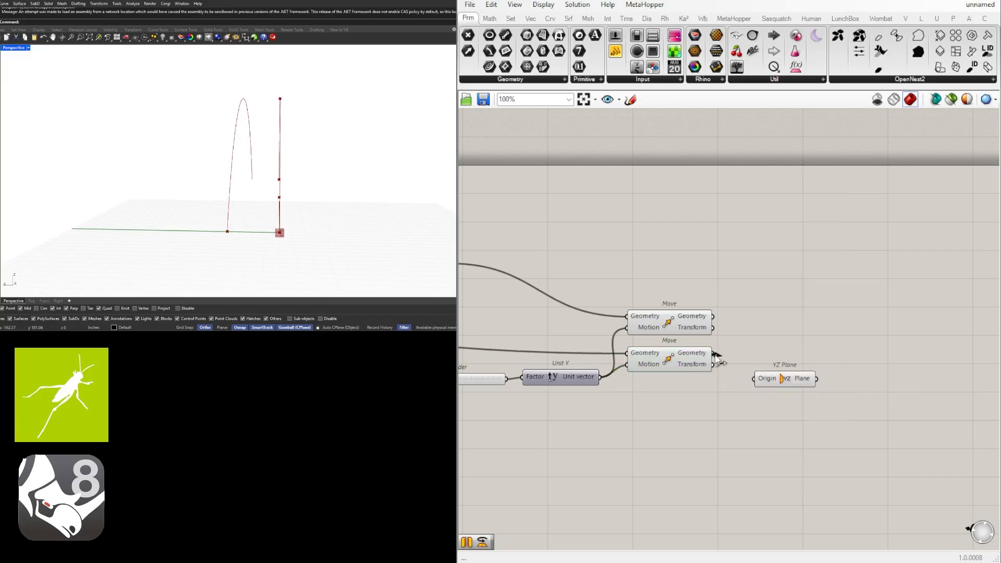
{"action": "left_click_drag", "start_coordinate": [720, 356], "coordinate": [756, 378]}
{"action": "left_click_drag", "start_coordinate": [782, 381], "coordinate": [779, 356]}
{"action": "right_click_drag", "start_coordinate": [887, 344], "coordinate": [865, 344]}
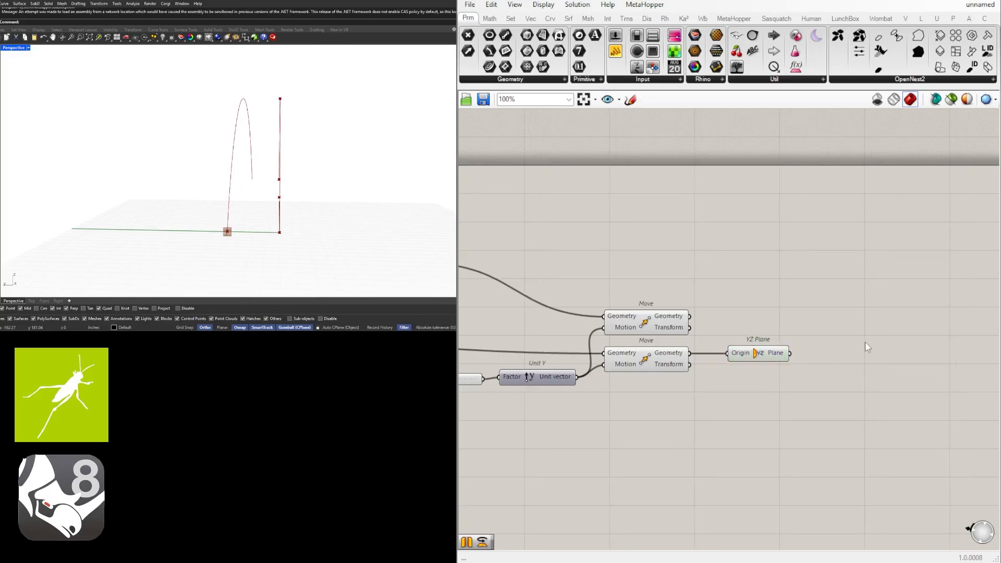
Add a Rotate component beside the YZ Plane and connect the plane to its Plane input.
{"action": "double_click", "coordinate": [865, 342]}
{"action": "type", "text": "rotate"}
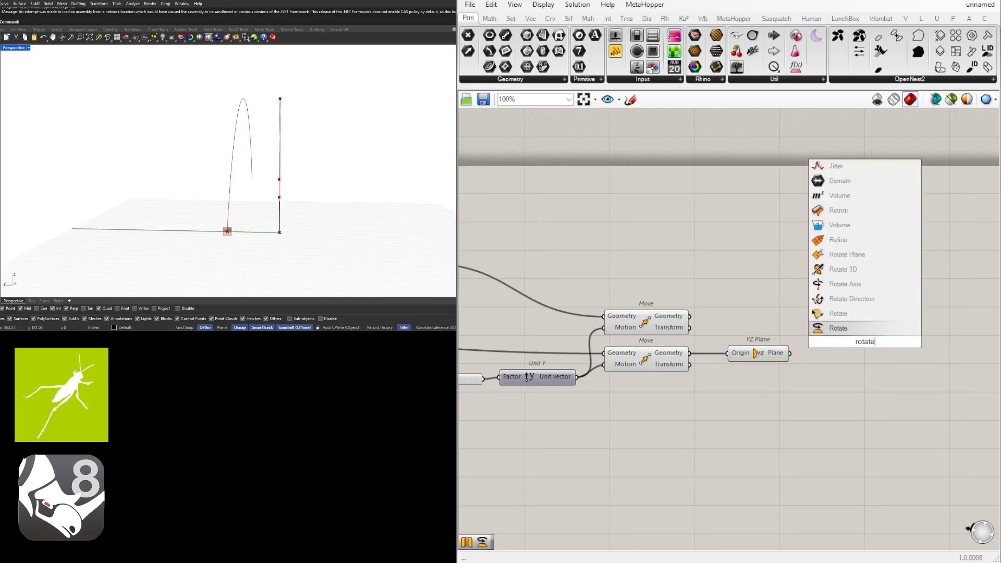
{"action": "left_click", "coordinate": [850, 329]}
{"action": "left_click_drag", "start_coordinate": [865, 340], "coordinate": [927, 324]}
{"action": "right_click_drag", "start_coordinate": [792, 351], "coordinate": [765, 354]}
{"action": "left_click", "coordinate": [750, 361]}
{"action": "left_click_drag", "start_coordinate": [762, 356], "coordinate": [850, 333]}
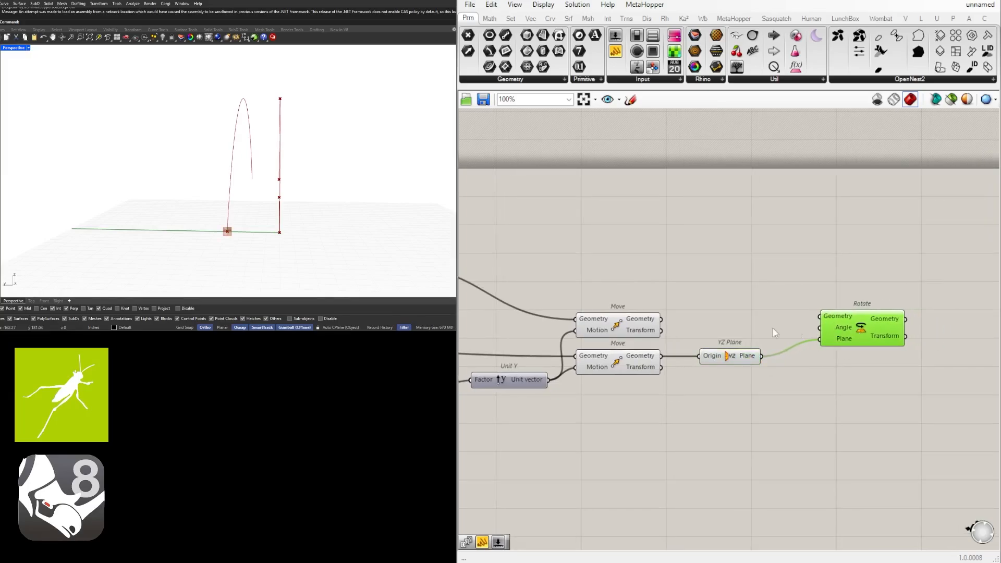
Connect the upper Move's Geometry output to the Rotate's Geometry input and switch the Angle input to degrees.
{"action": "left_click", "coordinate": [627, 324]}
{"action": "left_click_drag", "start_coordinate": [662, 323], "coordinate": [849, 333]}
{"action": "right_click", "coordinate": [839, 333]}
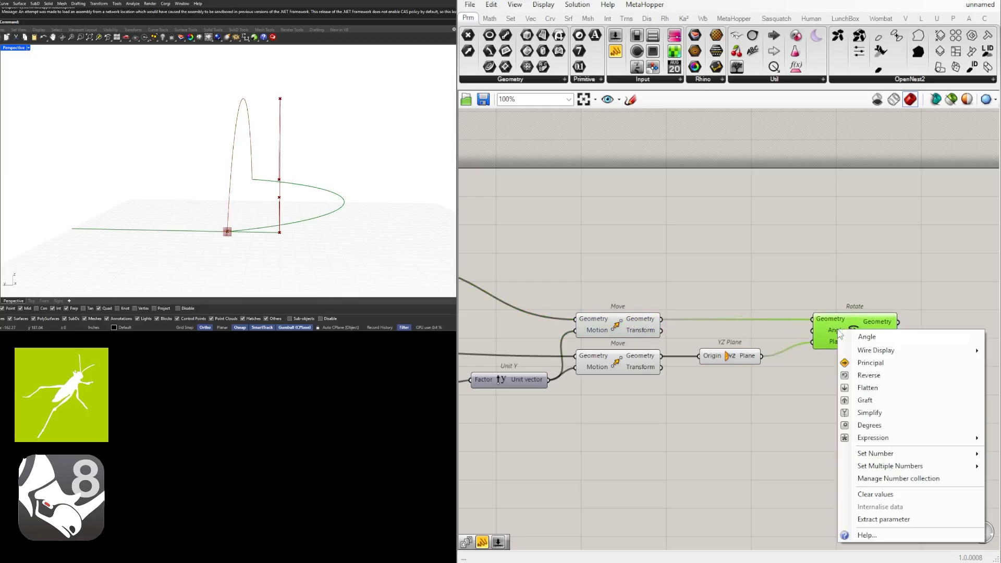
{"action": "left_click", "coordinate": [859, 426]}
Create a number slider with value 45, connect it to the Rotate's Angle input and place it above the Move components.
{"action": "double_click", "coordinate": [755, 271]}
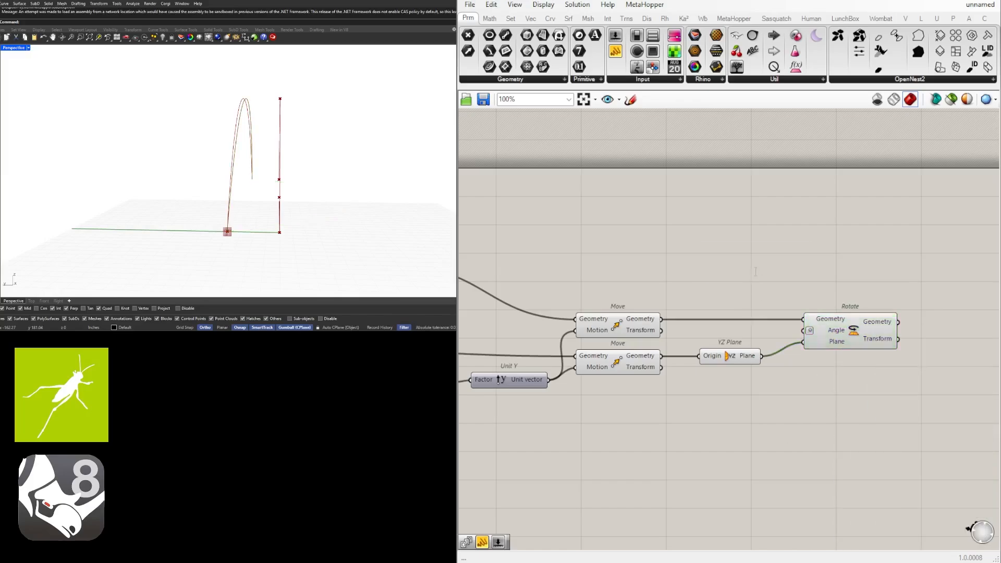
{"action": "type", "text": "4"}
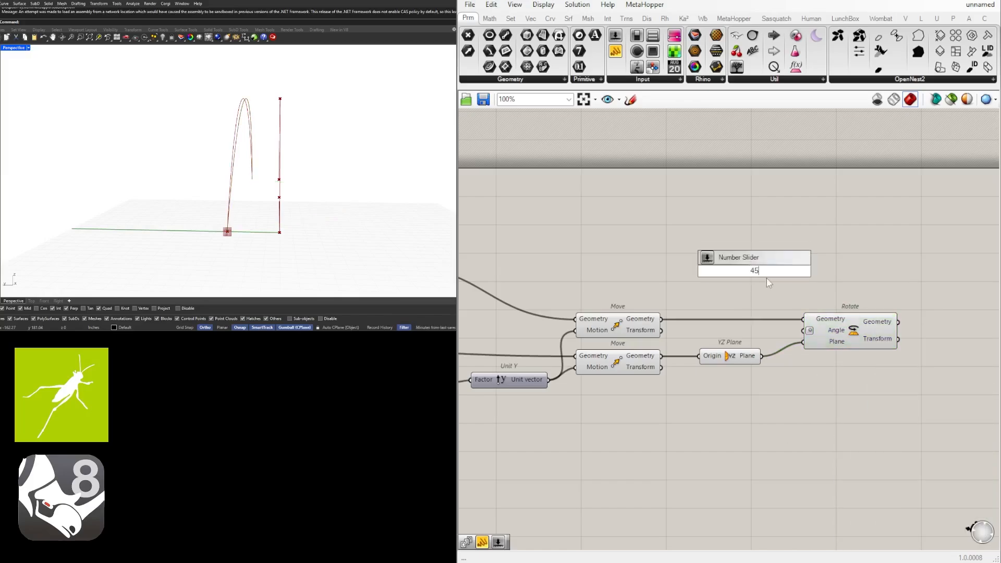
{"action": "type", "text": "5"}
{"action": "key", "text": "Return"}
{"action": "left_click_drag", "start_coordinate": [773, 275], "coordinate": [897, 350]}
{"action": "scroll", "coordinate": [780, 305], "scroll_direction": "up", "scroll_amount": 2}
{"action": "left_click", "coordinate": [867, 300]}
{"action": "left_click_drag", "start_coordinate": [727, 300], "coordinate": [694, 287]}
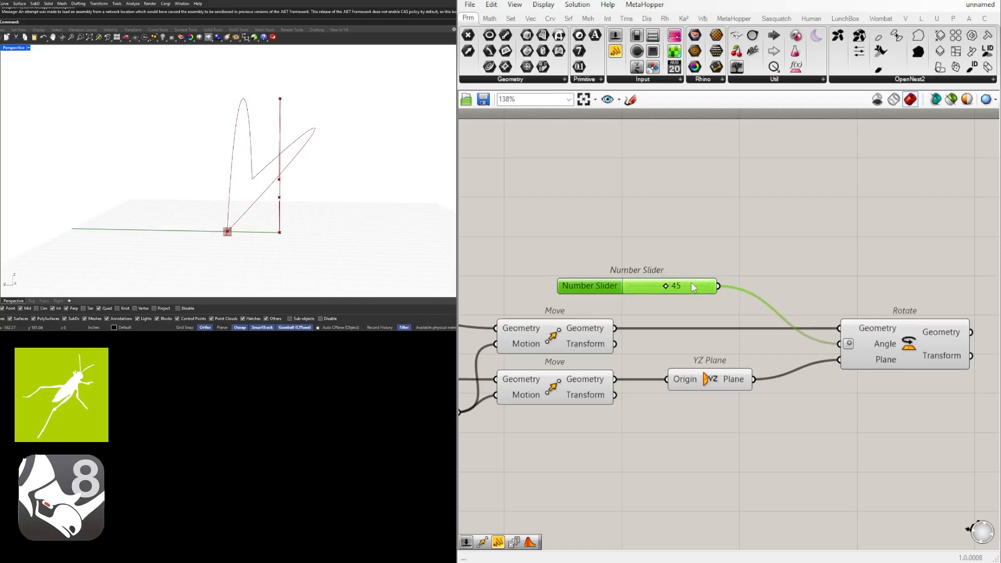
Insert a Negative component between the 45 slider and the Rotate's Angle input to reverse the rotation direction.
{"action": "scroll", "coordinate": [694, 287], "scroll_direction": "down", "scroll_amount": 4}
{"action": "right_click_drag", "start_coordinate": [679, 339], "coordinate": [722, 337]}
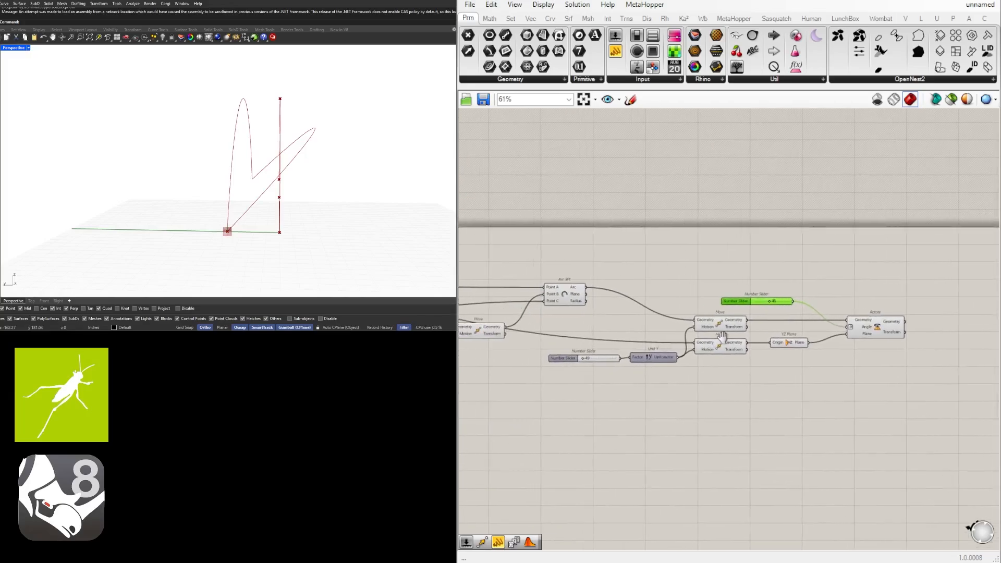
{"action": "scroll", "coordinate": [891, 333], "scroll_direction": "up", "scroll_amount": 3}
{"action": "left_click_drag", "start_coordinate": [712, 285], "coordinate": [664, 277]}
{"action": "scroll", "coordinate": [711, 272], "scroll_direction": "up", "scroll_amount": 1}
{"action": "double_click", "coordinate": [731, 271]}
{"action": "type", "text": "neg"}
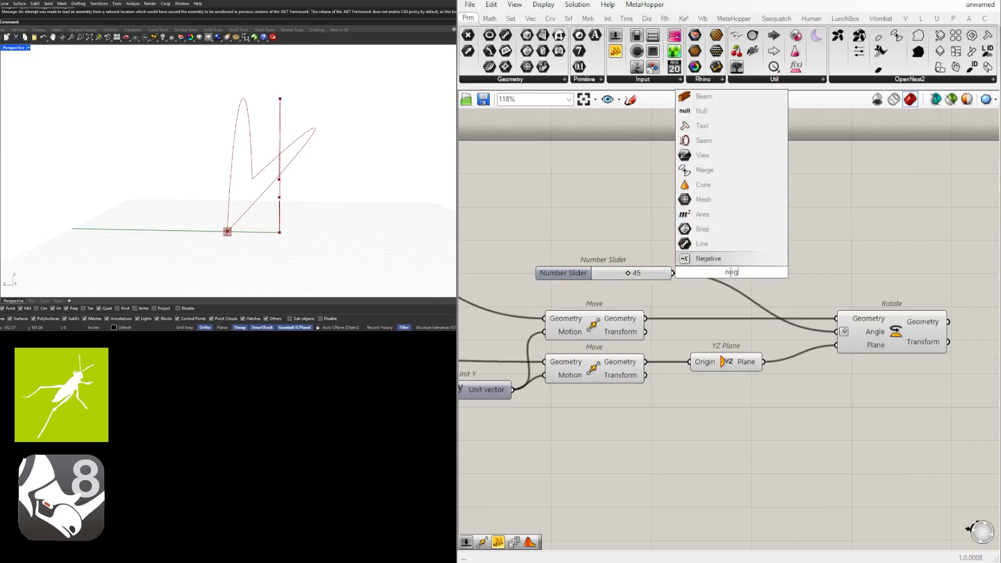
{"action": "key", "text": "Return"}
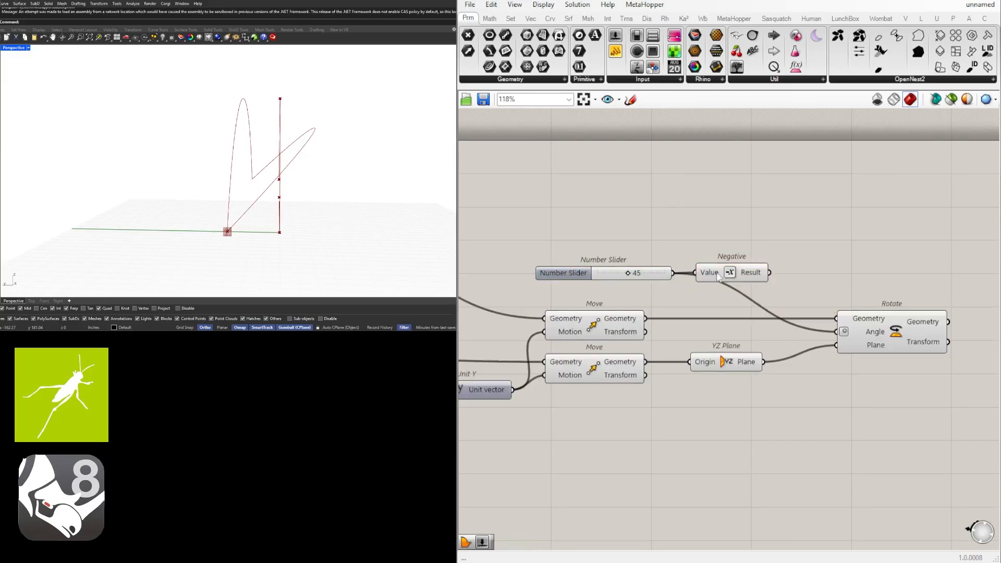
{"action": "left_click_drag", "start_coordinate": [727, 276], "coordinate": [838, 332]}
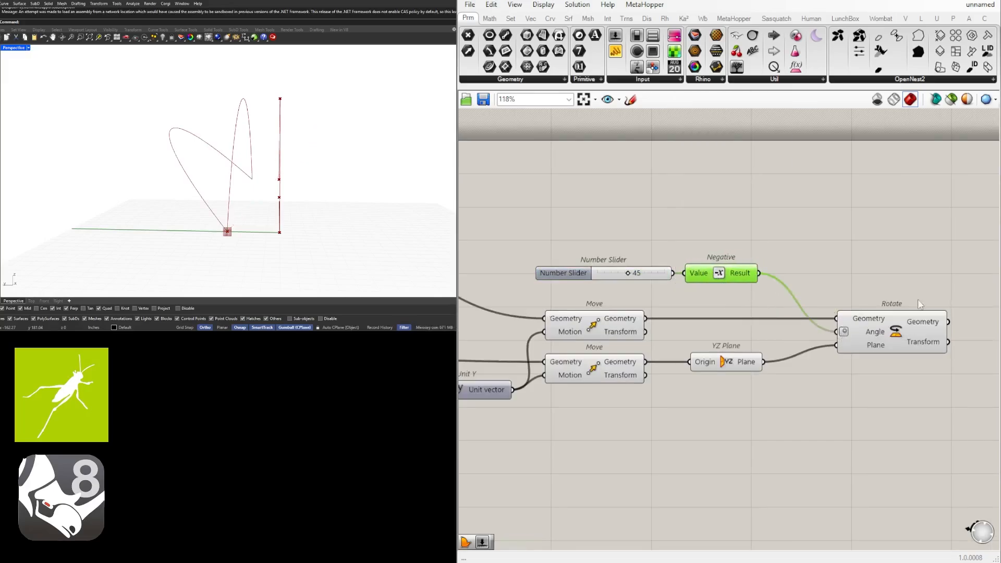
Hide the viewport preview of the upper Move that holds the unrotated arc copy.
{"action": "scroll", "coordinate": [816, 277], "scroll_direction": "down", "scroll_amount": 3}
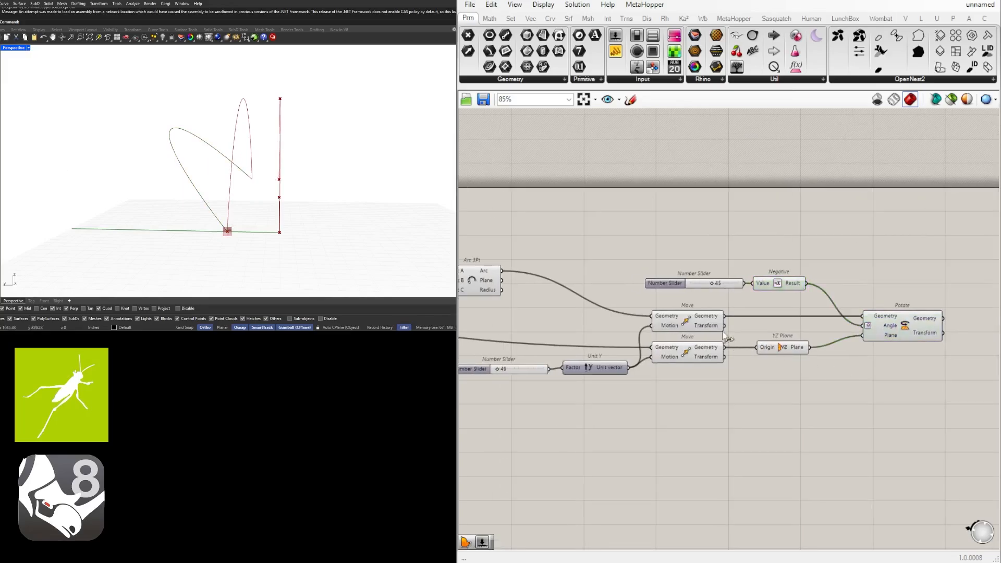
{"action": "left_click", "coordinate": [688, 323]}
{"action": "middle_click", "coordinate": [686, 324]}
{"action": "left_click", "coordinate": [711, 299]}
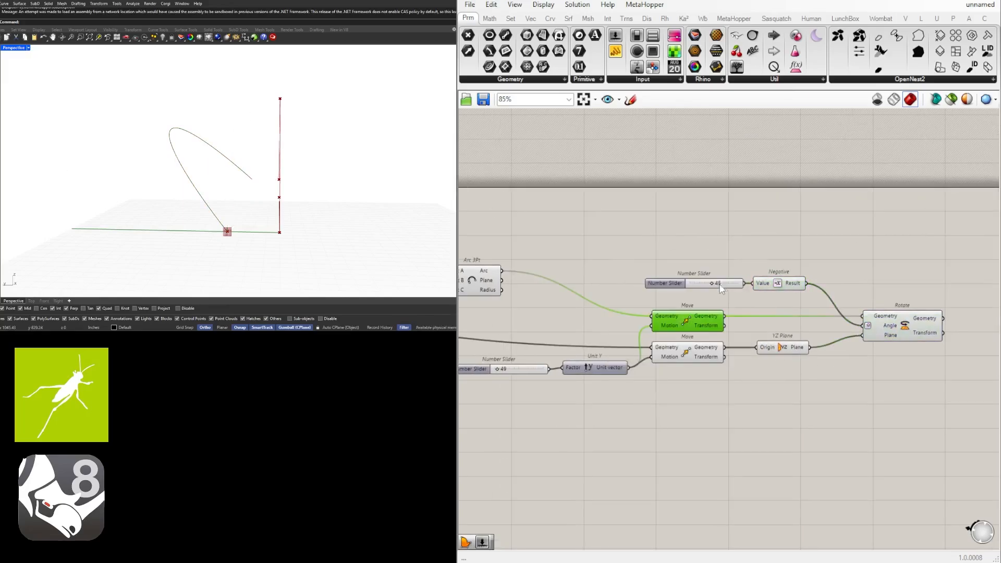
{"action": "left_click", "coordinate": [729, 401]}
Shift the Unit Y component and its slider together farther away from the two Move components.
{"action": "scroll", "coordinate": [706, 361], "scroll_direction": "down", "scroll_amount": 2}
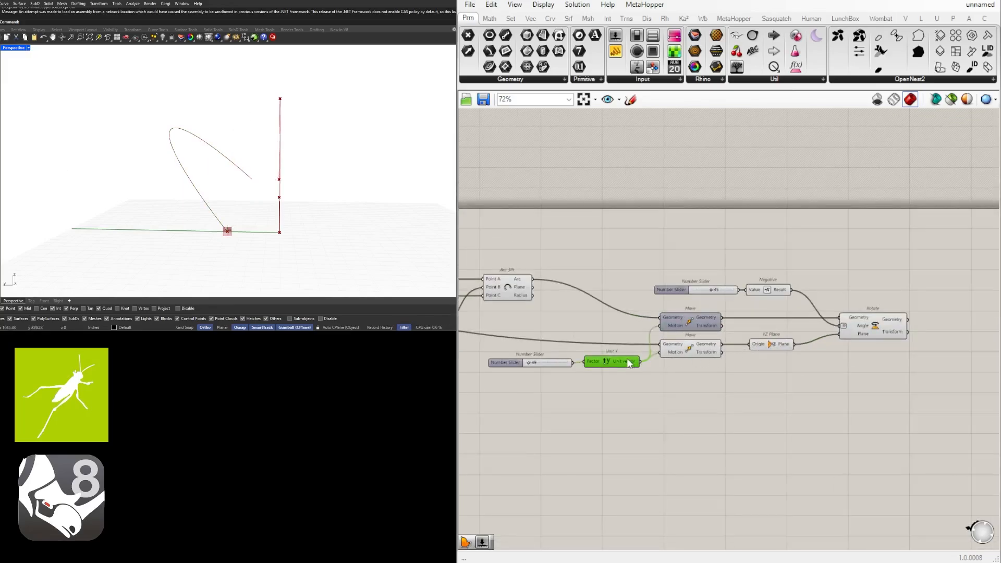
{"action": "left_click_drag", "start_coordinate": [631, 389], "coordinate": [550, 363]}
{"action": "left_click_drag", "start_coordinate": [621, 360], "coordinate": [587, 359]}
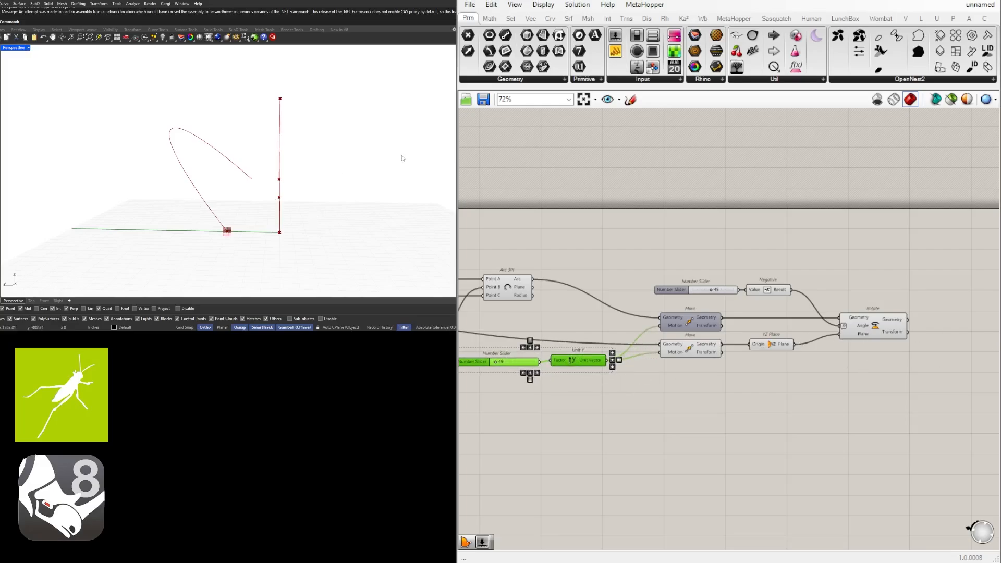
Try adjusting the Unit Z slider that controls the arch height while viewing both arcs from another angle.
{"action": "right_click_drag", "start_coordinate": [862, 278], "coordinate": [820, 289]}
{"action": "right_click_drag", "start_coordinate": [277, 167], "coordinate": [181, 190]}
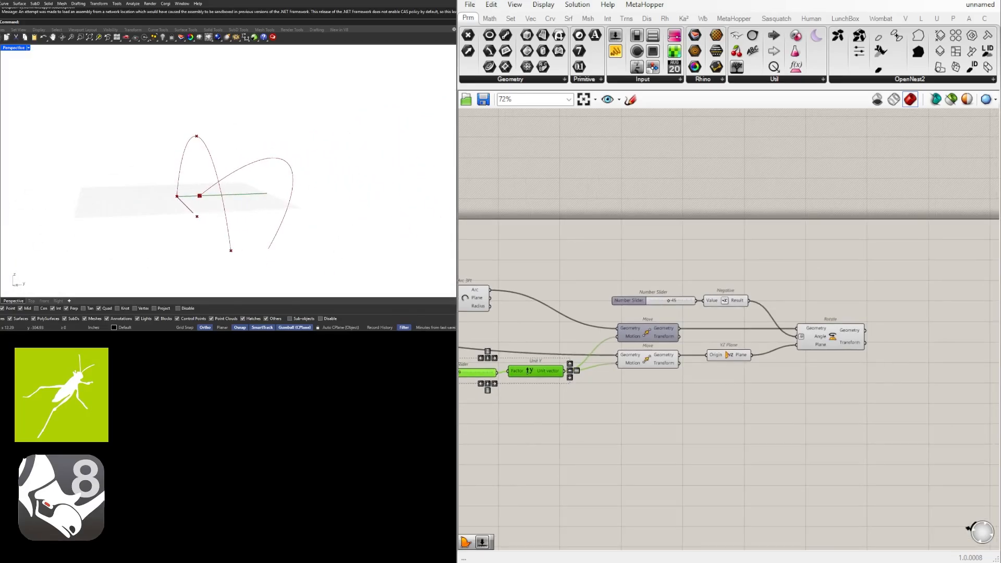
{"action": "right_click_drag", "start_coordinate": [619, 428], "coordinate": [773, 412]}
{"action": "scroll", "coordinate": [766, 409], "scroll_direction": "down", "scroll_amount": 1}
{"action": "left_click", "coordinate": [754, 404]}
{"action": "right_click_drag", "start_coordinate": [724, 368], "coordinate": [941, 350]}
{"action": "scroll", "coordinate": [660, 326], "scroll_direction": "up", "scroll_amount": 6}
{"action": "left_click_drag", "start_coordinate": [631, 322], "coordinate": [631, 322]}
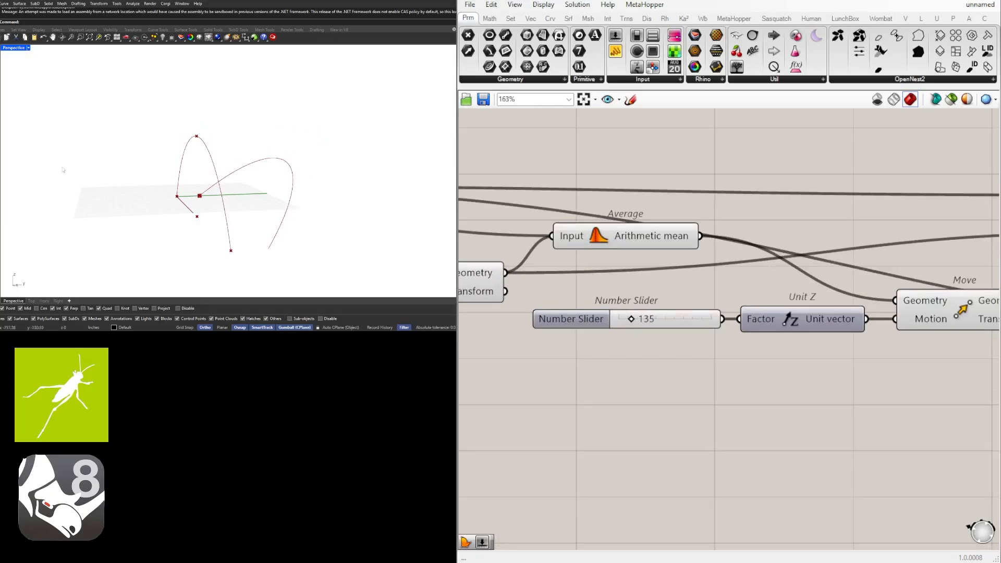
Set the Unit Y slider to 33 to change the offset of the rotated arc.
{"action": "scroll", "coordinate": [922, 330], "scroll_direction": "down", "scroll_amount": 1}
{"action": "right_click_drag", "start_coordinate": [922, 331], "coordinate": [665, 334]}
{"action": "scroll", "coordinate": [665, 334], "scroll_direction": "down", "scroll_amount": 3}
{"action": "right_click_drag", "start_coordinate": [838, 336], "coordinate": [691, 352]}
{"action": "scroll", "coordinate": [661, 374], "scroll_direction": "up", "scroll_amount": 5}
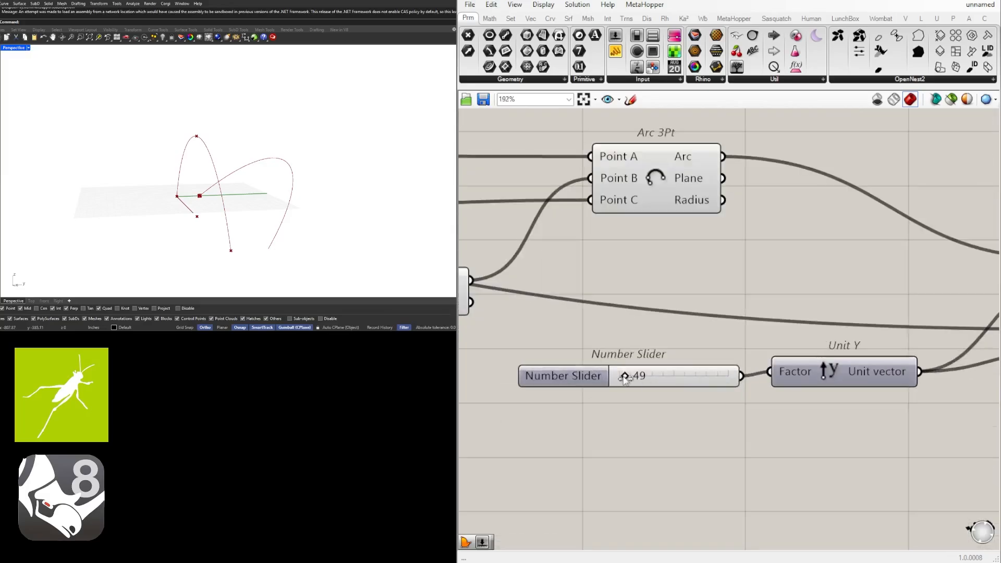
{"action": "left_click_drag", "start_coordinate": [624, 377], "coordinate": [624, 380]}
{"action": "right_click_drag", "start_coordinate": [224, 201], "coordinate": [199, 208]}
{"action": "scroll", "coordinate": [774, 293], "scroll_direction": "down", "scroll_amount": 5}
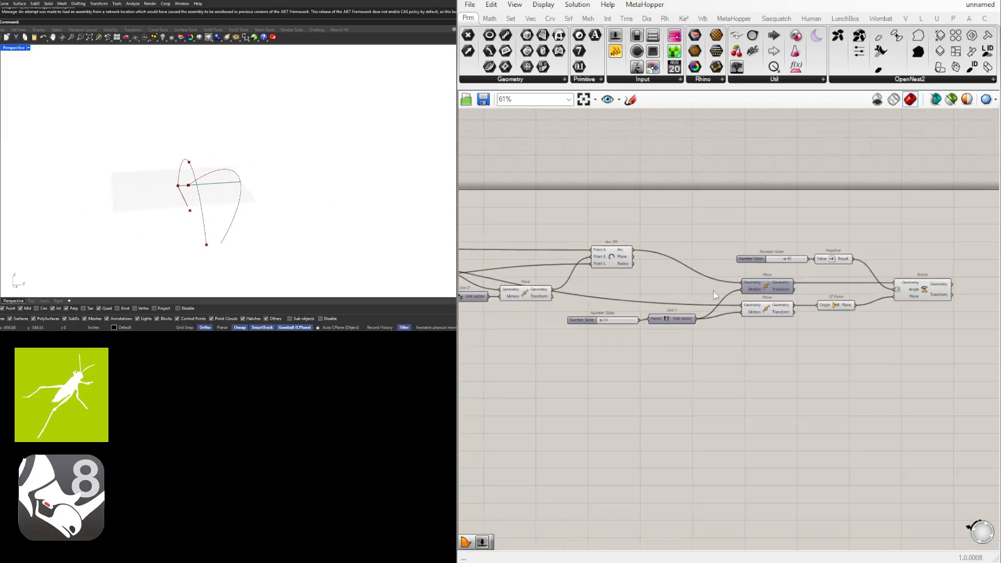
Examine the arch's raised midpoint from the Unit Z Move, both in the viewport and in the component chain.
{"action": "scroll", "coordinate": [774, 293], "scroll_direction": "up", "scroll_amount": 2}
{"action": "scroll", "coordinate": [720, 284], "scroll_direction": "down", "scroll_amount": 1}
{"action": "right_click_drag", "start_coordinate": [612, 265], "coordinate": [683, 264]}
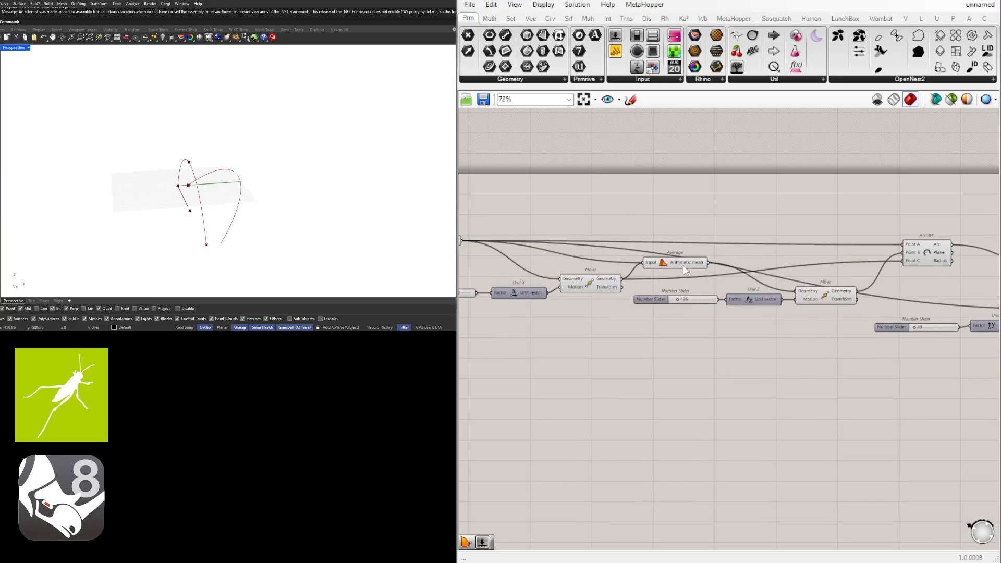
{"action": "right_click_drag", "start_coordinate": [847, 286], "coordinate": [751, 288]}
{"action": "left_click", "coordinate": [741, 296]}
{"action": "scroll", "coordinate": [197, 160], "scroll_direction": "up", "scroll_amount": 4}
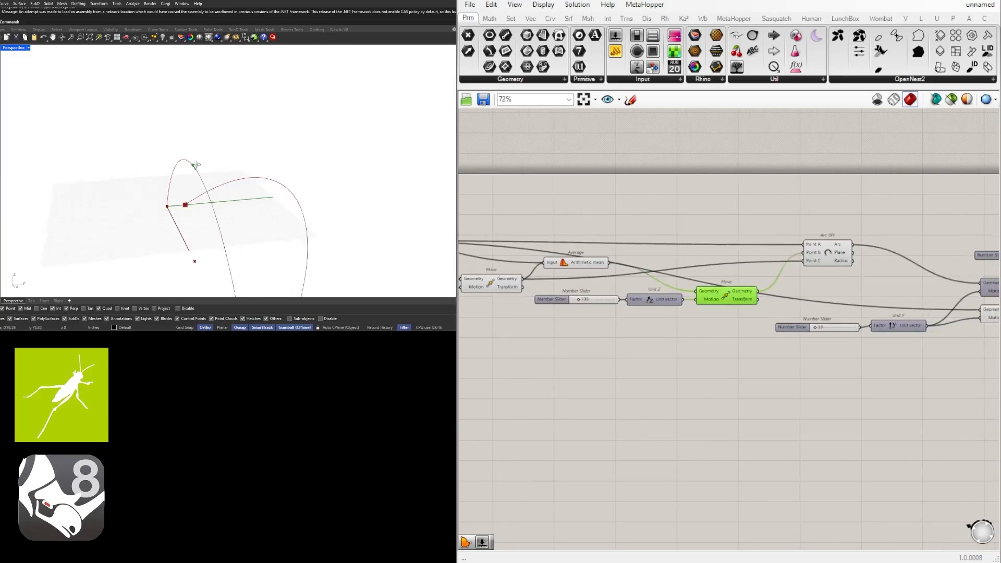
{"action": "right_click_drag", "start_coordinate": [177, 206], "coordinate": [261, 192]}
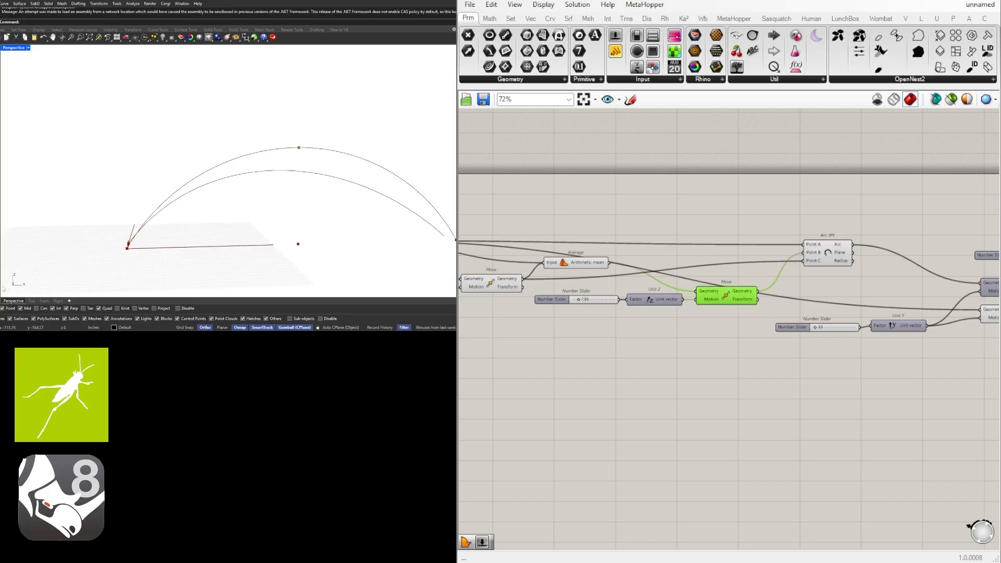
{"action": "left_click", "coordinate": [696, 440]}
{"action": "scroll", "coordinate": [769, 302], "scroll_direction": "up", "scroll_amount": 2}
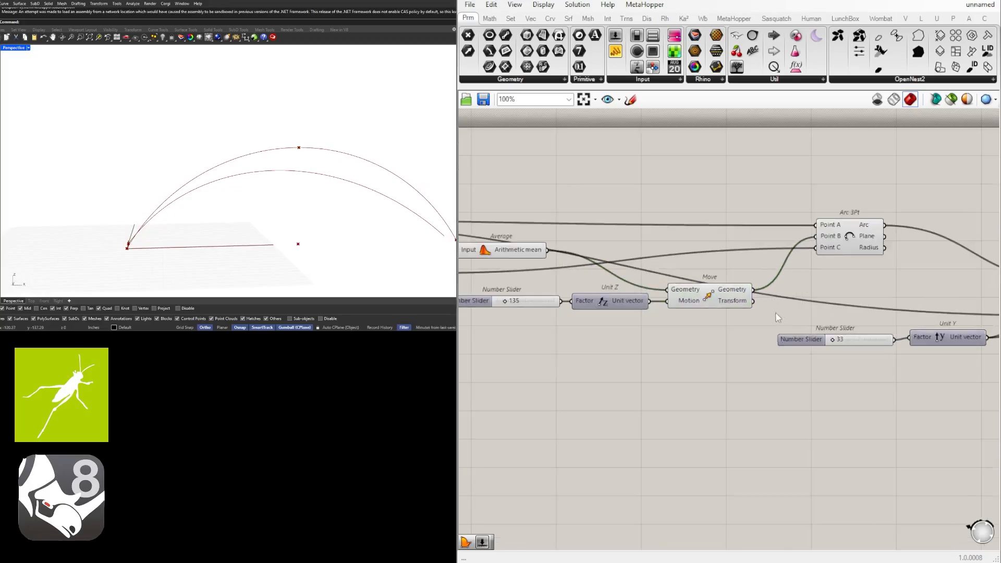
{"action": "right_click_drag", "start_coordinate": [774, 304], "coordinate": [680, 303]}
{"action": "scroll", "coordinate": [680, 304], "scroll_direction": "down", "scroll_amount": 2}
{"action": "left_click", "coordinate": [629, 288]}
{"action": "right_click_drag", "start_coordinate": [791, 283], "coordinate": [687, 282]}
{"action": "scroll", "coordinate": [785, 380], "scroll_direction": "down", "scroll_amount": 3}
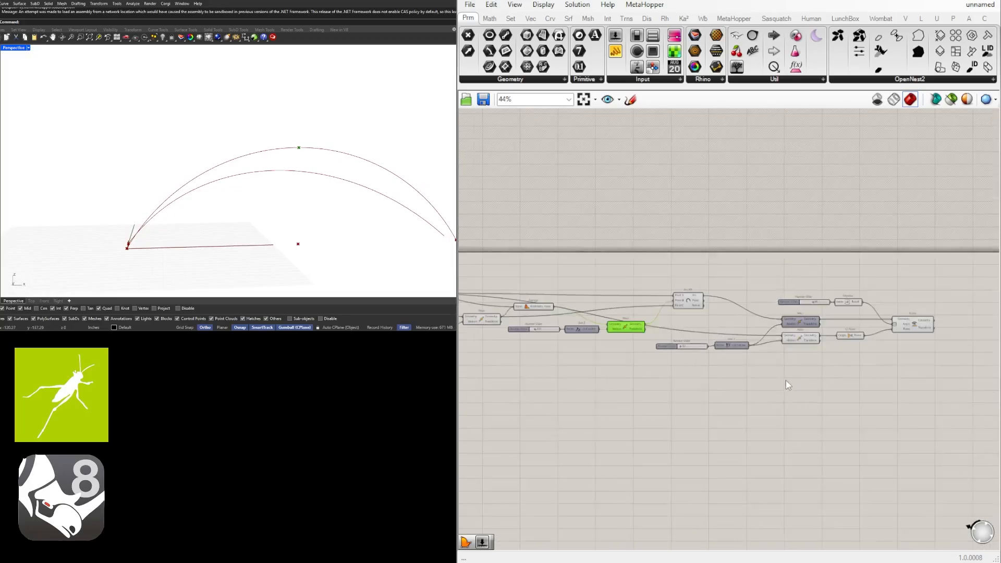
{"action": "left_click", "coordinate": [786, 380]}
{"action": "mouse_move", "coordinate": [786, 380]}
{"action": "right_mouse_down"}
{"action": "mouse_move", "coordinate": [980, 360]}
{"action": "mouse_move", "coordinate": [794, 368]}
{"action": "right_mouse_up"}
Set the wire display of the lower Move's Geometry input to Hidden.
{"action": "scroll", "coordinate": [837, 324], "scroll_direction": "up", "scroll_amount": 3}
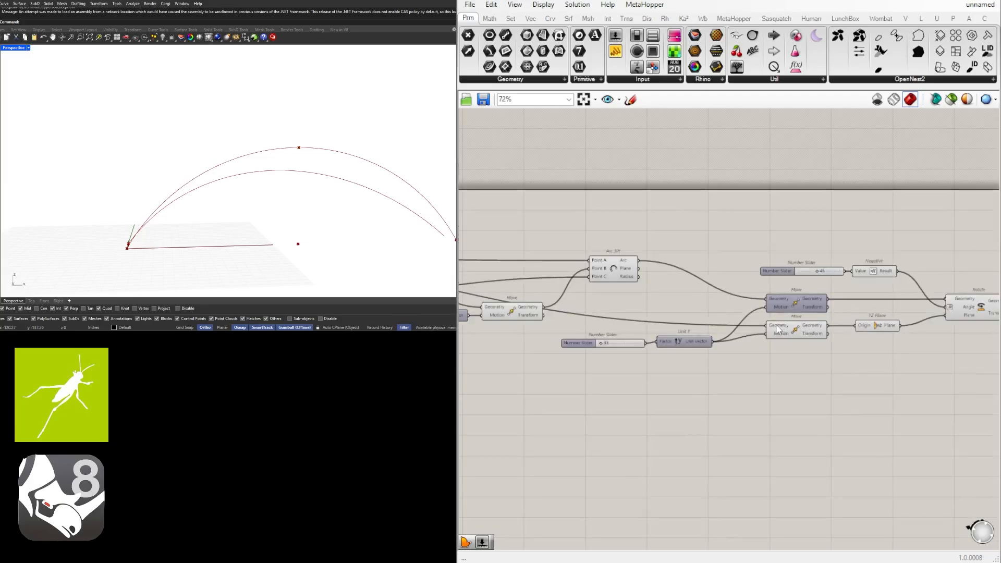
{"action": "right_click", "coordinate": [777, 328]}
{"action": "mouse_move", "coordinate": [847, 358]}
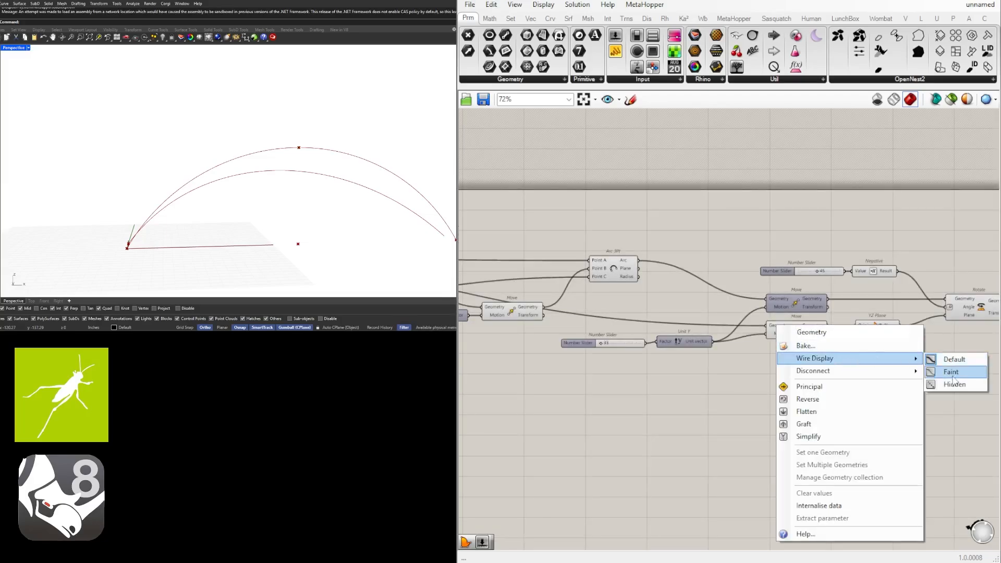
{"action": "left_click", "coordinate": [953, 384]}
Move the Unit Y component and its slider together closer to the lower Move and align them with it.
{"action": "scroll", "coordinate": [775, 360], "scroll_direction": "down", "scroll_amount": 2}
{"action": "scroll", "coordinate": [698, 362], "scroll_direction": "up", "scroll_amount": 3}
{"action": "left_click_drag", "start_coordinate": [727, 378], "coordinate": [601, 322]}
{"action": "left_click_drag", "start_coordinate": [737, 336], "coordinate": [761, 330]}
{"action": "left_click", "coordinate": [795, 355]}
Shift the whole offset and rotation group, from the Unit Y slider to Rotate, closer to the Arc 3Pt component.
{"action": "scroll", "coordinate": [813, 344], "scroll_direction": "down", "scroll_amount": 2}
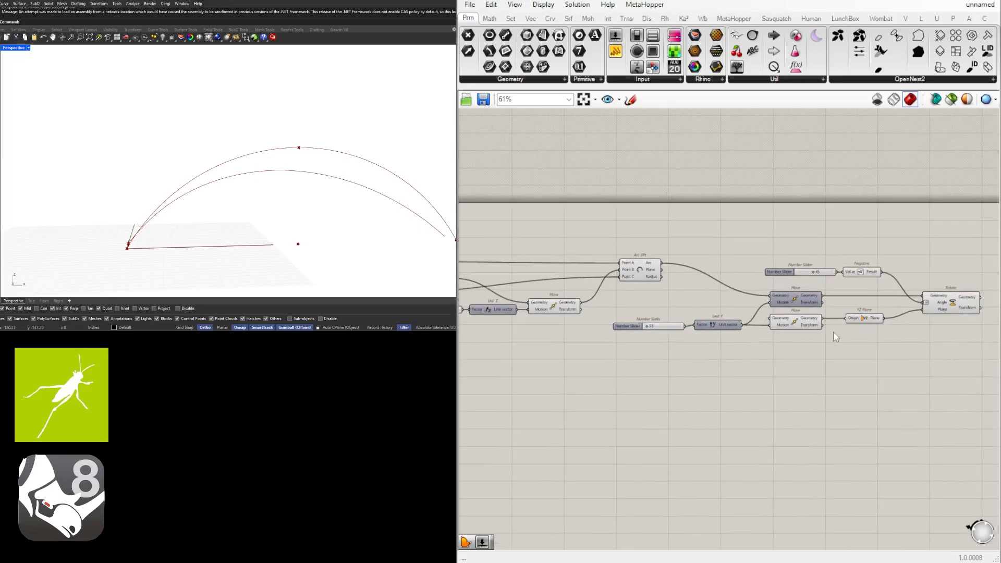
{"action": "right_click_drag", "start_coordinate": [929, 368], "coordinate": [833, 340]}
{"action": "left_click_drag", "start_coordinate": [913, 346], "coordinate": [605, 224]}
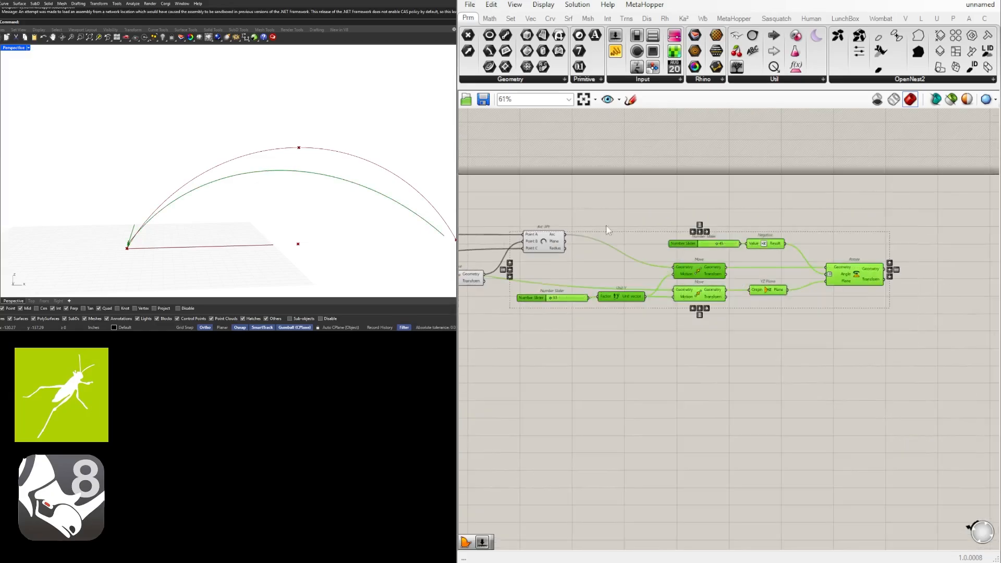
{"action": "left_click_drag", "start_coordinate": [630, 297], "coordinate": [621, 267]}
Add an XZ Plane component and connect the arch's raised midpoint from the Unit Z Move to its Origin.
{"action": "left_click", "coordinate": [633, 320]}
{"action": "right_click_drag", "start_coordinate": [634, 321], "coordinate": [826, 322]}
{"action": "left_click", "coordinate": [647, 278]}
{"action": "right_click_drag", "start_coordinate": [214, 176], "coordinate": [165, 184]}
{"action": "right_click_drag", "start_coordinate": [40, 270], "coordinate": [112, 265]}
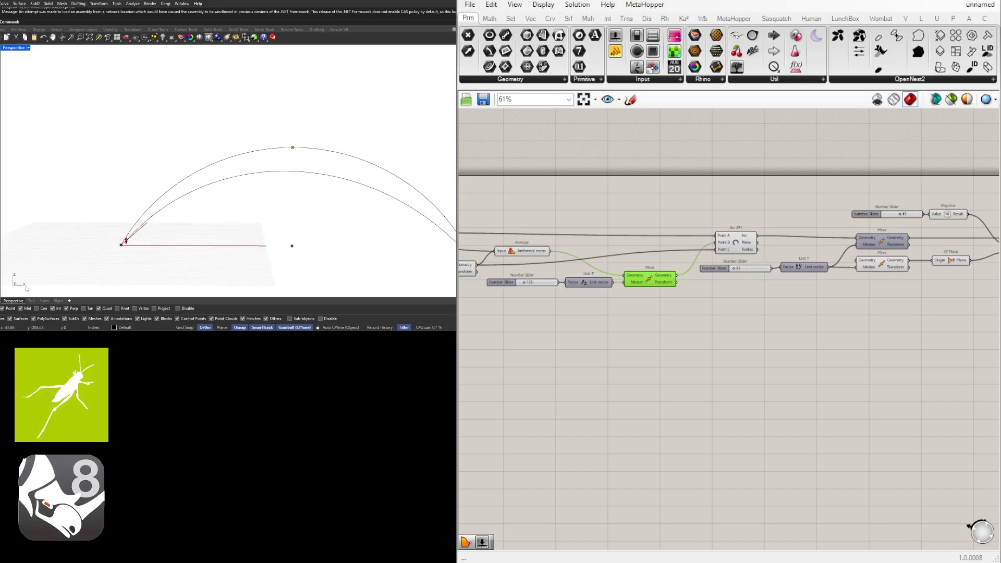
{"action": "double_click", "coordinate": [705, 326]}
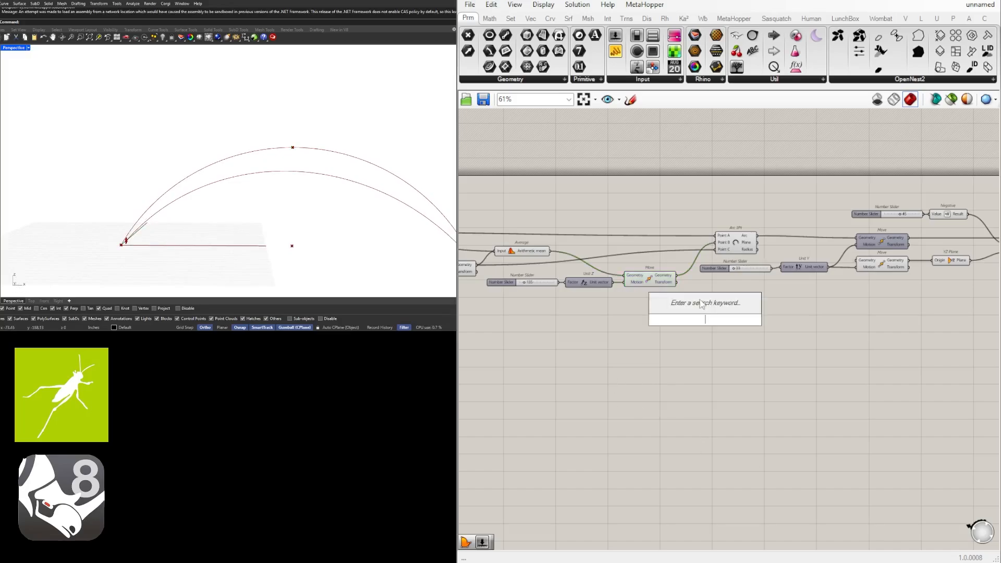
{"action": "type", "text": "xz"}
{"action": "left_click", "coordinate": [689, 307]}
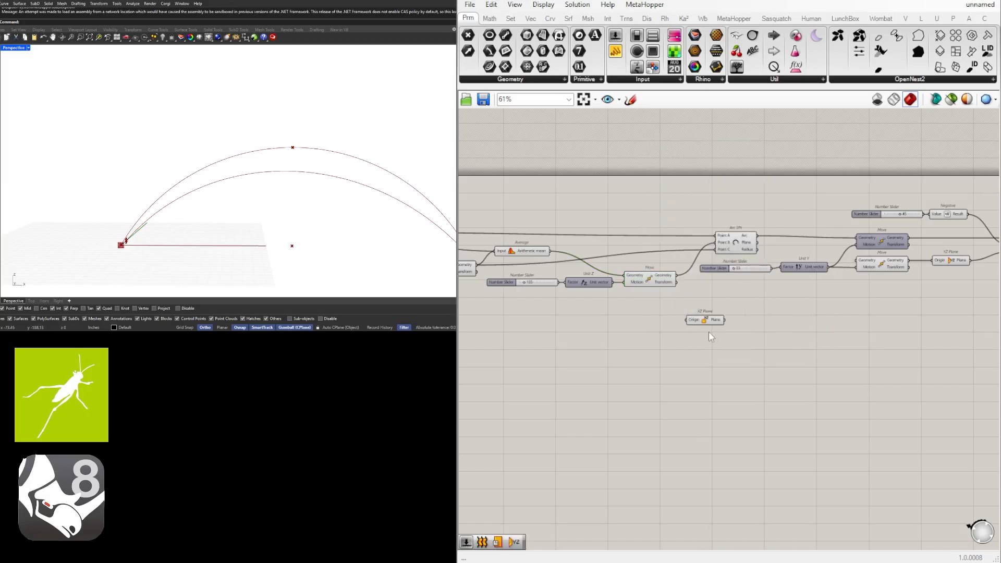
{"action": "left_click_drag", "start_coordinate": [705, 320], "coordinate": [724, 317]}
{"action": "left_click", "coordinate": [681, 306]}
{"action": "scroll", "coordinate": [671, 279], "scroll_direction": "up", "scroll_amount": 2}
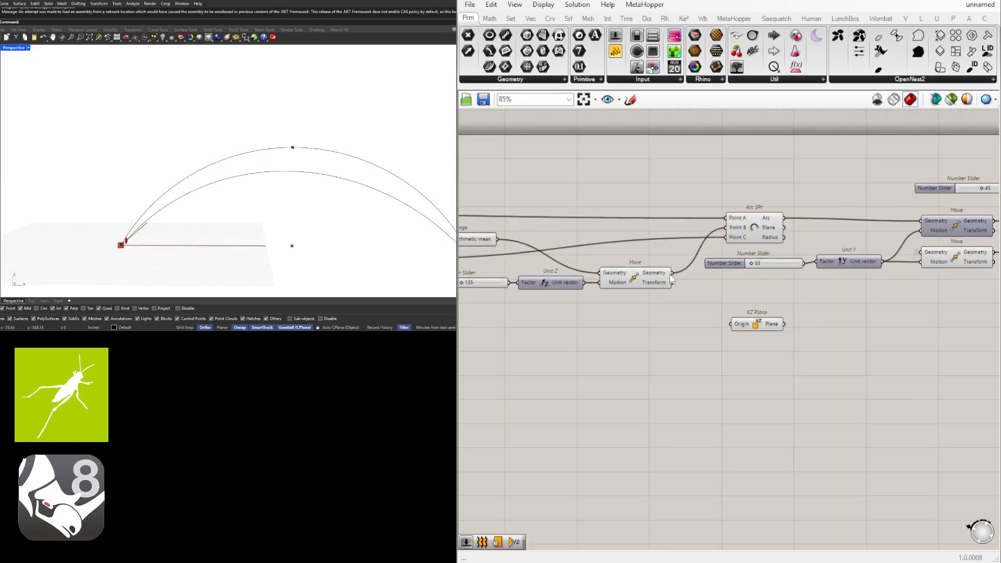
{"action": "left_click_drag", "start_coordinate": [686, 280], "coordinate": [726, 326]}
Reposition the XZ Plane component directly below the Rotate component.
{"action": "right_click_drag", "start_coordinate": [792, 327], "coordinate": [555, 328]}
{"action": "scroll", "coordinate": [665, 325], "scroll_direction": "down", "scroll_amount": 2}
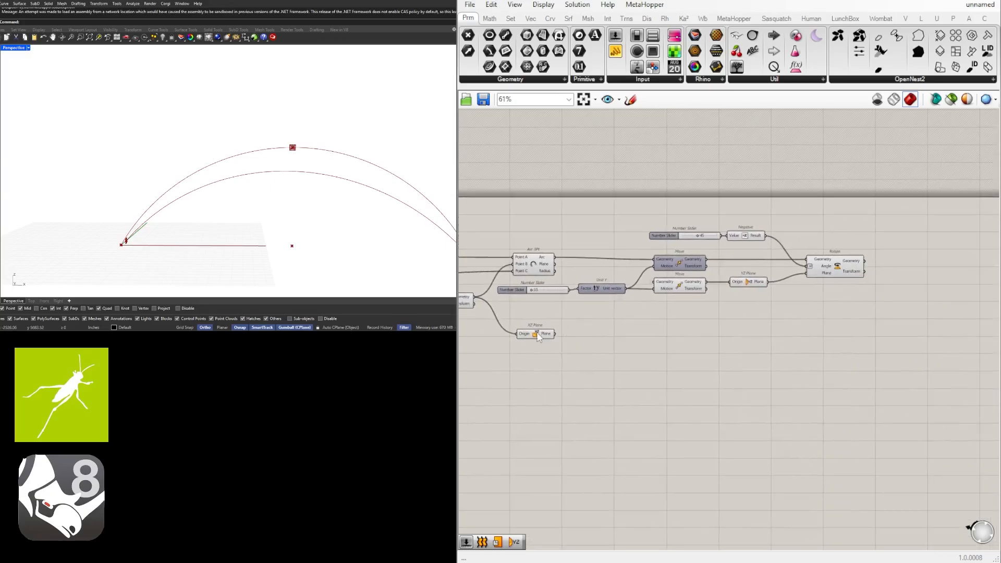
{"action": "left_click_drag", "start_coordinate": [537, 333], "coordinate": [836, 303]}
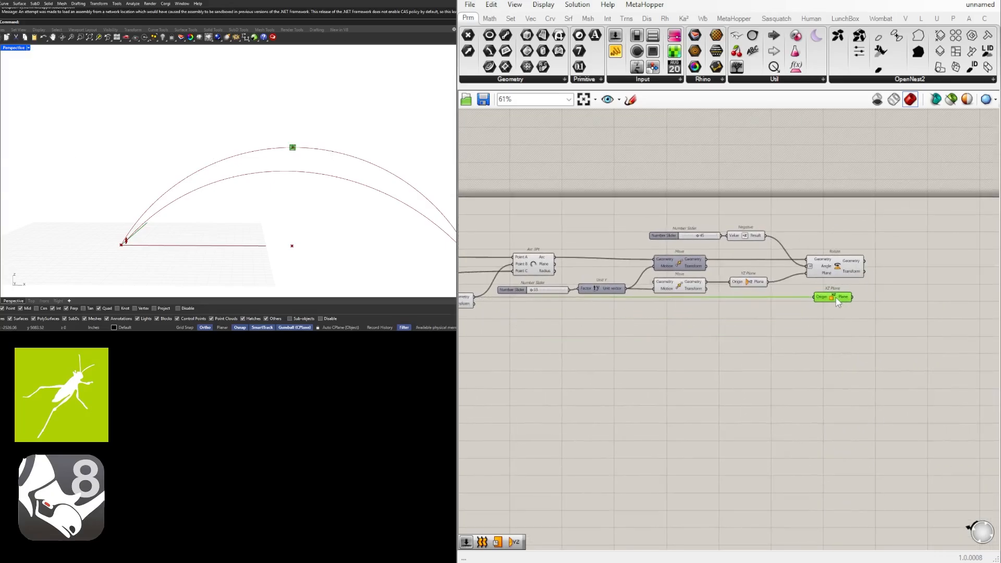
Add a Mirror component next to the XZ Plane.
{"action": "scroll", "coordinate": [790, 322], "scroll_direction": "up", "scroll_amount": 2}
{"action": "double_click", "coordinate": [788, 316]}
{"action": "type", "text": "mirro"}
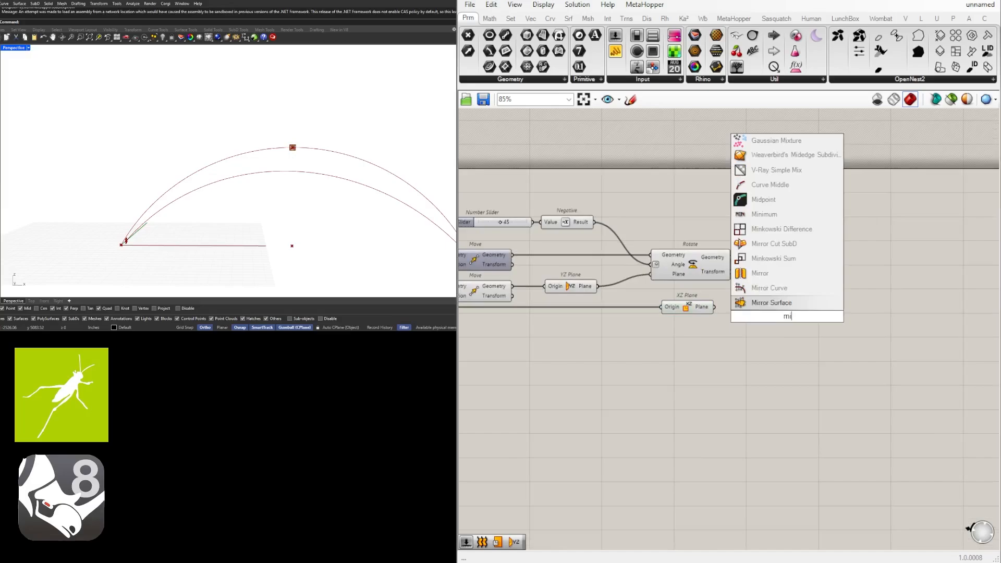
{"action": "left_click", "coordinate": [760, 273]}
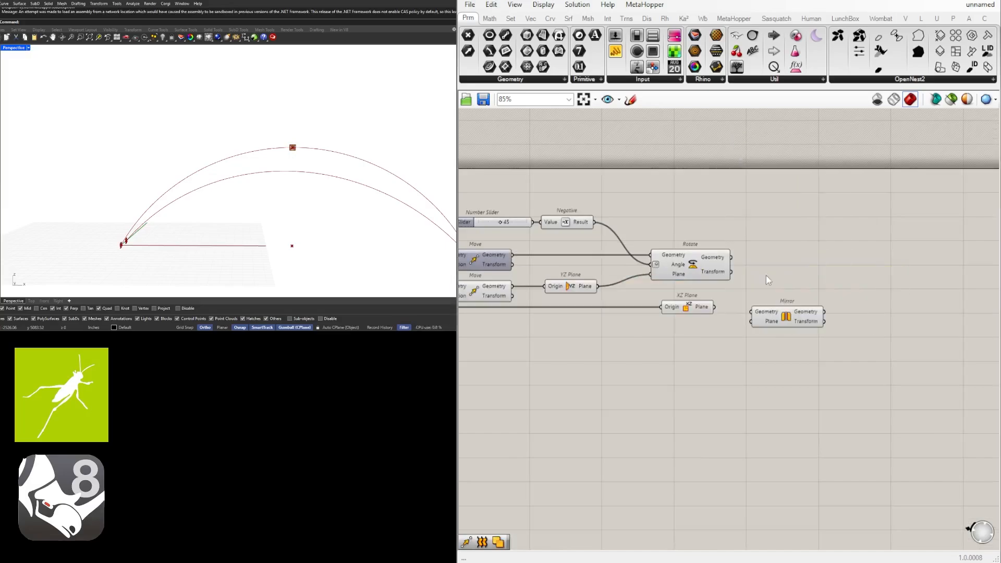
Connect the XZ Plane and the rotated arc from Rotate to the Mirror component, and nudge Mirror closer.
{"action": "right_click_drag", "start_coordinate": [725, 284], "coordinate": [649, 296]}
{"action": "left_click", "coordinate": [640, 277]}
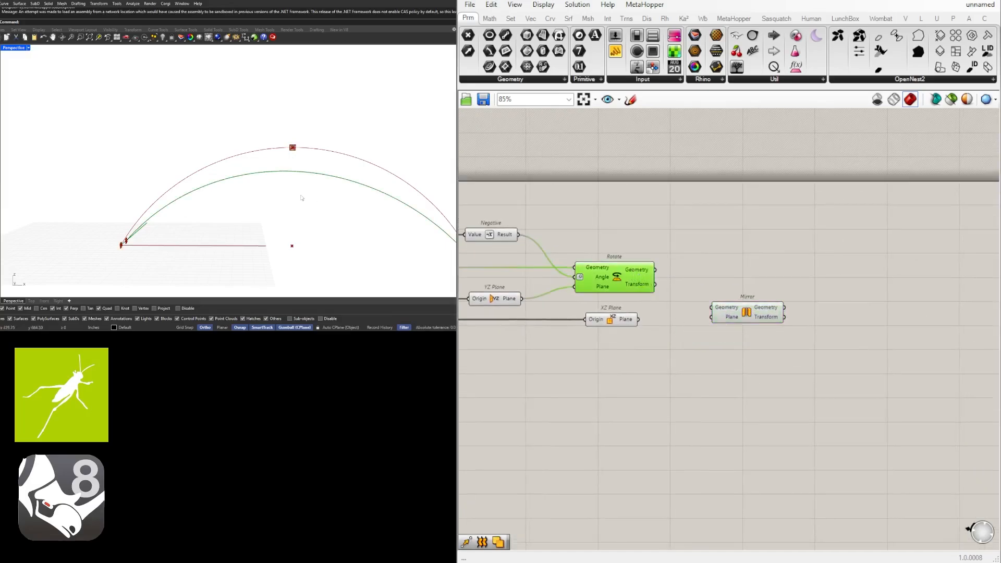
{"action": "right_click_drag", "start_coordinate": [302, 197], "coordinate": [186, 201]}
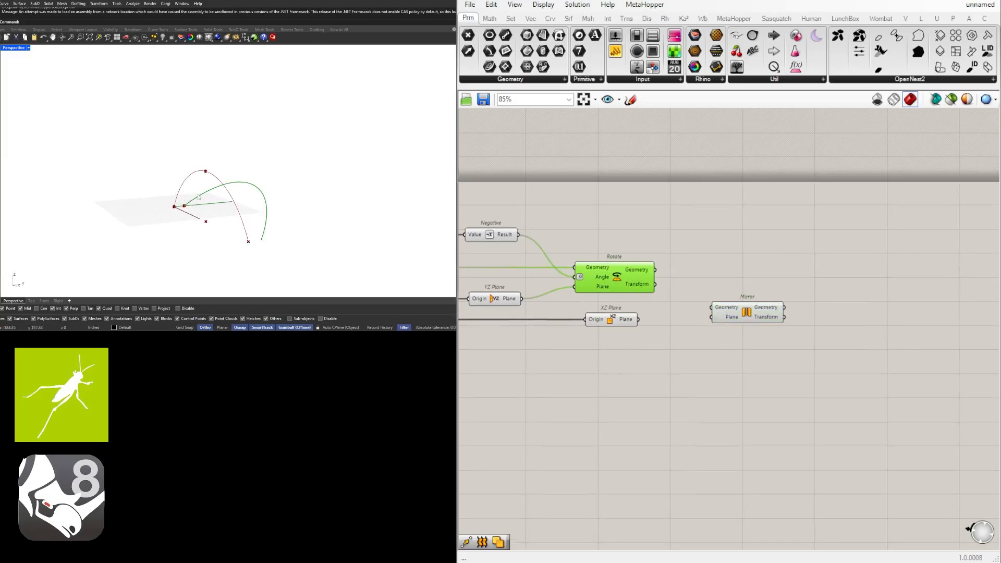
{"action": "scroll", "coordinate": [612, 299], "scroll_direction": "up", "scroll_amount": 3}
{"action": "left_click_drag", "start_coordinate": [646, 323], "coordinate": [748, 320]}
{"action": "left_click_drag", "start_coordinate": [672, 258], "coordinate": [749, 306]}
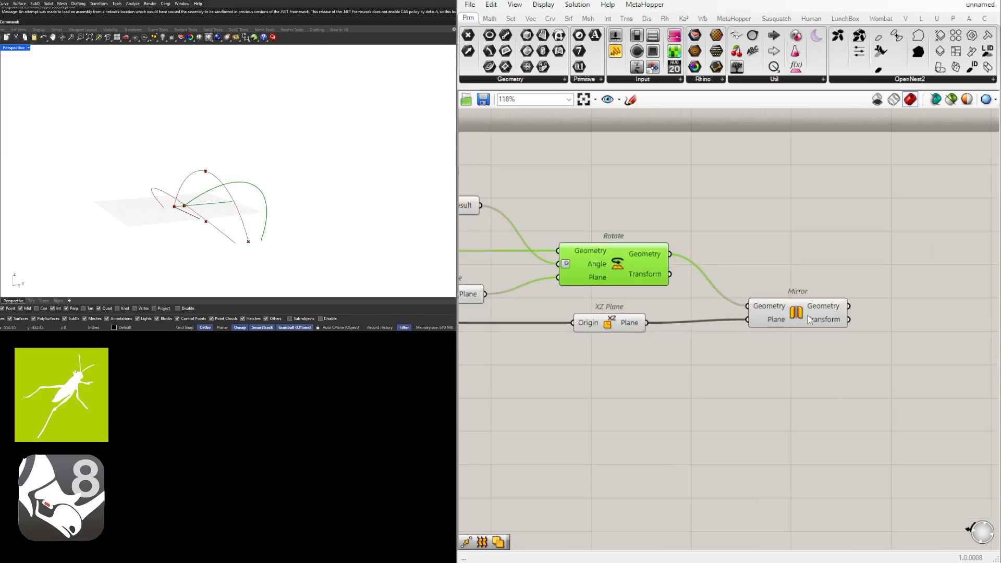
{"action": "scroll", "coordinate": [834, 232], "scroll_direction": "down", "scroll_amount": 2}
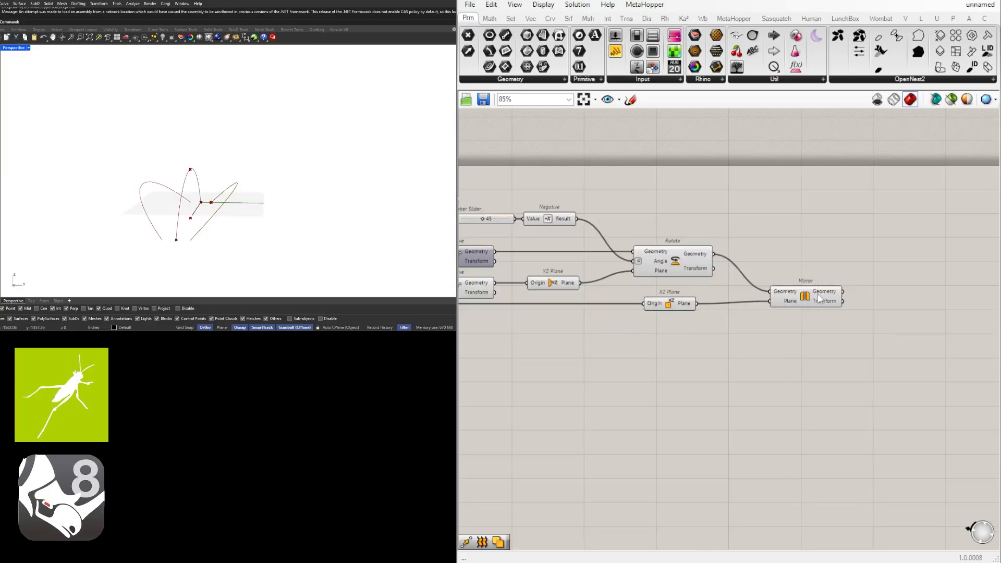
{"action": "left_click", "coordinate": [810, 299]}
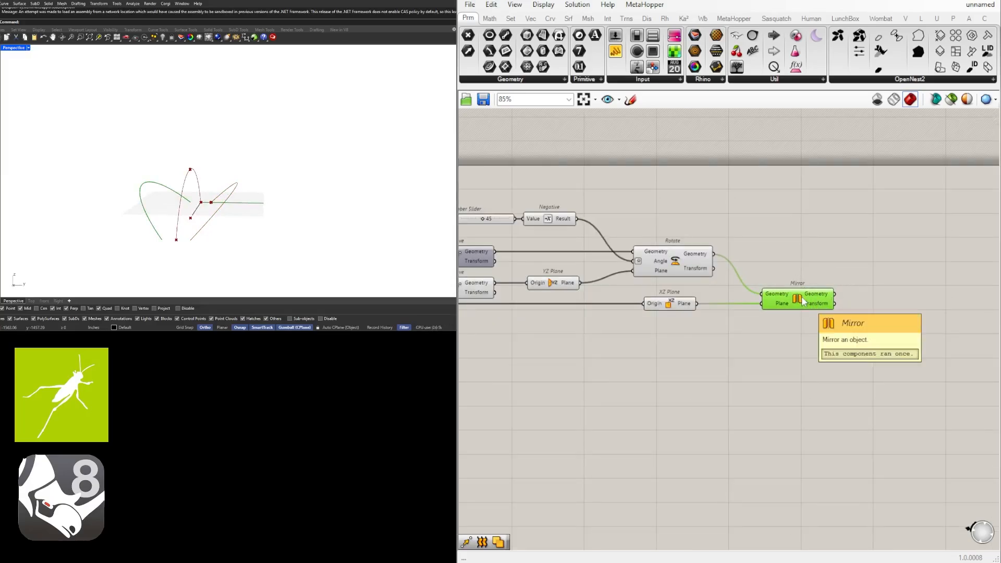
Set the rotation angle slider feeding the Negative component to 44.
{"action": "left_click", "coordinate": [683, 261]}
{"action": "right_click_drag", "start_coordinate": [684, 262], "coordinate": [913, 272]}
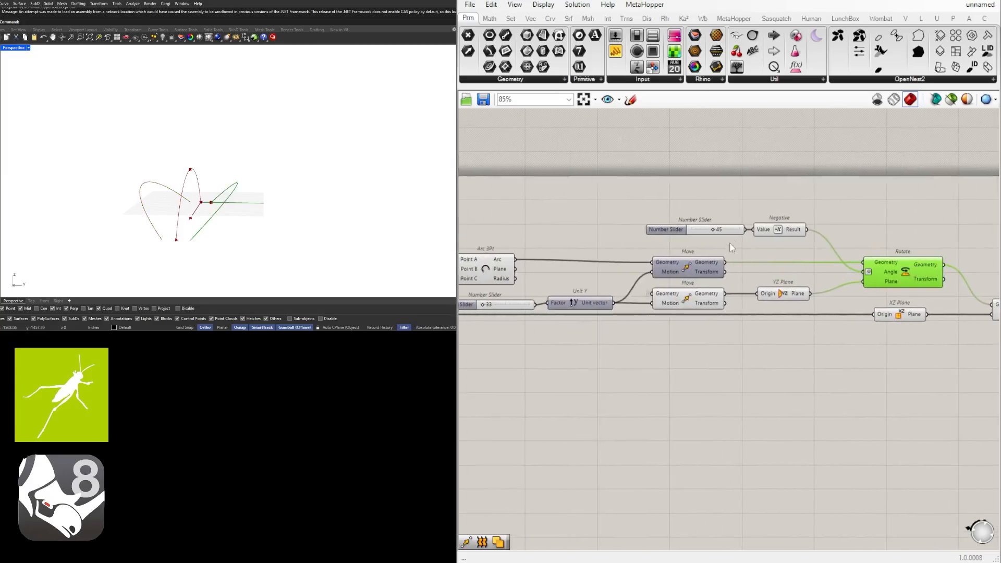
{"action": "scroll", "coordinate": [729, 242], "scroll_direction": "up", "scroll_amount": 3}
{"action": "mouse_move", "coordinate": [724, 230]}
{"action": "left_mouse_down"}
{"action": "mouse_move", "coordinate": [701, 226]}
{"action": "mouse_move", "coordinate": [723, 230]}
{"action": "left_mouse_up"}
{"action": "scroll", "coordinate": [720, 227], "scroll_direction": "down", "scroll_amount": 4}
{"action": "right_click_drag", "start_coordinate": [793, 285], "coordinate": [717, 315]}
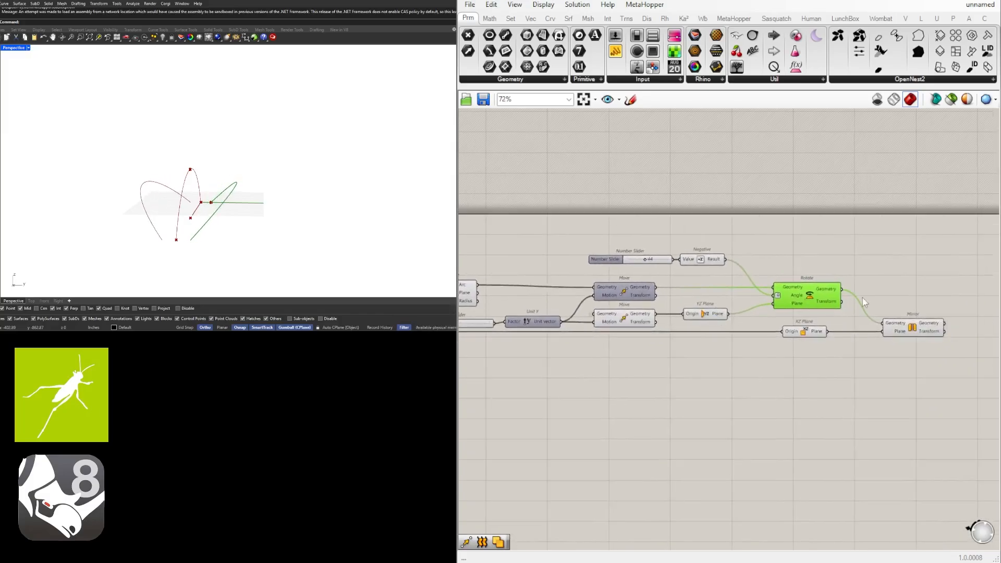
Nudge the Mirror component into place and add a Loft component beyond it.
{"action": "right_click_drag", "start_coordinate": [863, 298], "coordinate": [746, 299]}
{"action": "left_click", "coordinate": [772, 316]}
{"action": "right_click_drag", "start_coordinate": [610, 284], "coordinate": [696, 281]}
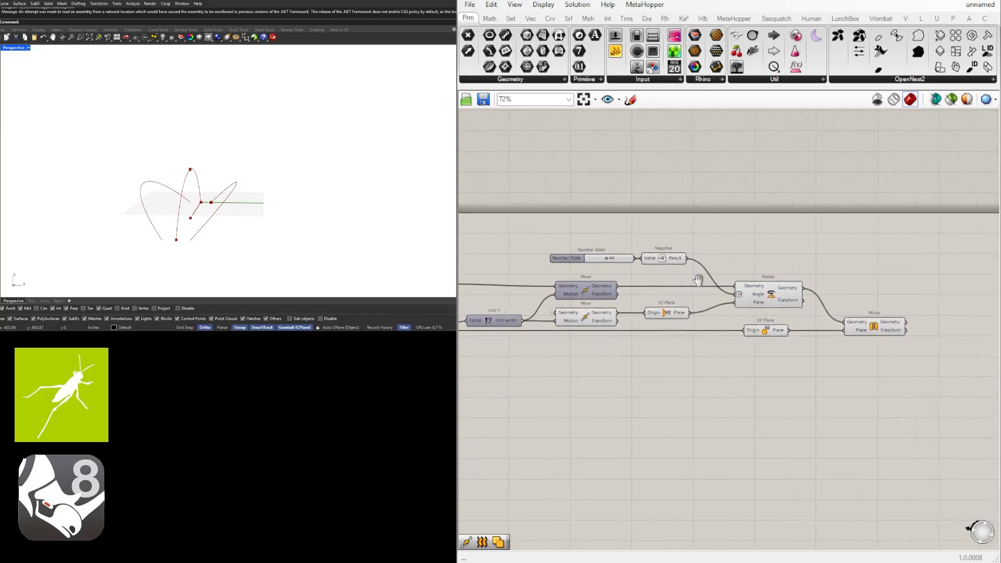
{"action": "right_click_drag", "start_coordinate": [897, 311], "coordinate": [760, 312]}
{"action": "scroll", "coordinate": [760, 314], "scroll_direction": "up", "scroll_amount": 1}
{"action": "left_click_drag", "start_coordinate": [732, 330], "coordinate": [740, 330]}
{"action": "right_click_drag", "start_coordinate": [851, 323], "coordinate": [815, 306]}
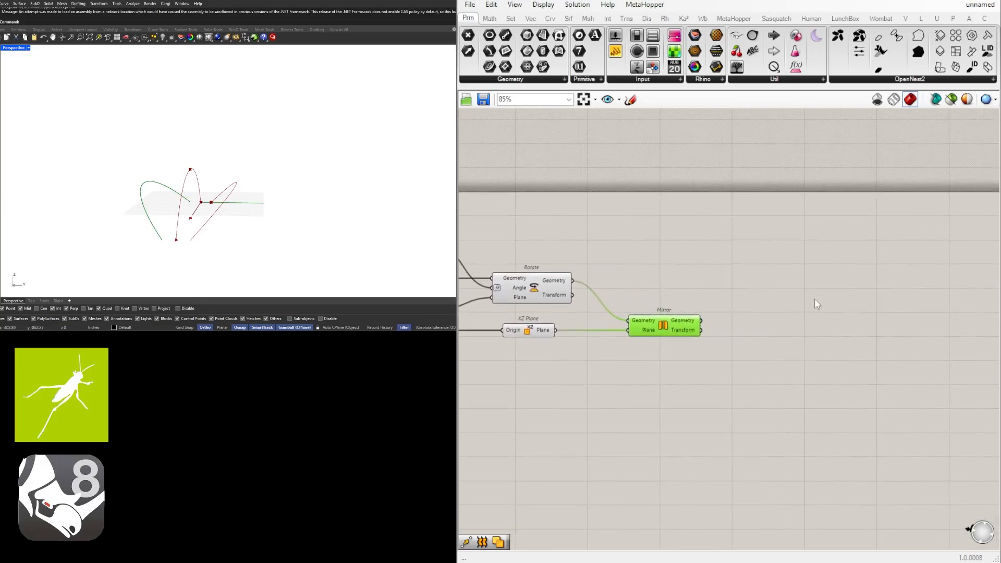
{"action": "double_click", "coordinate": [767, 278]}
{"action": "type", "text": "loft"}
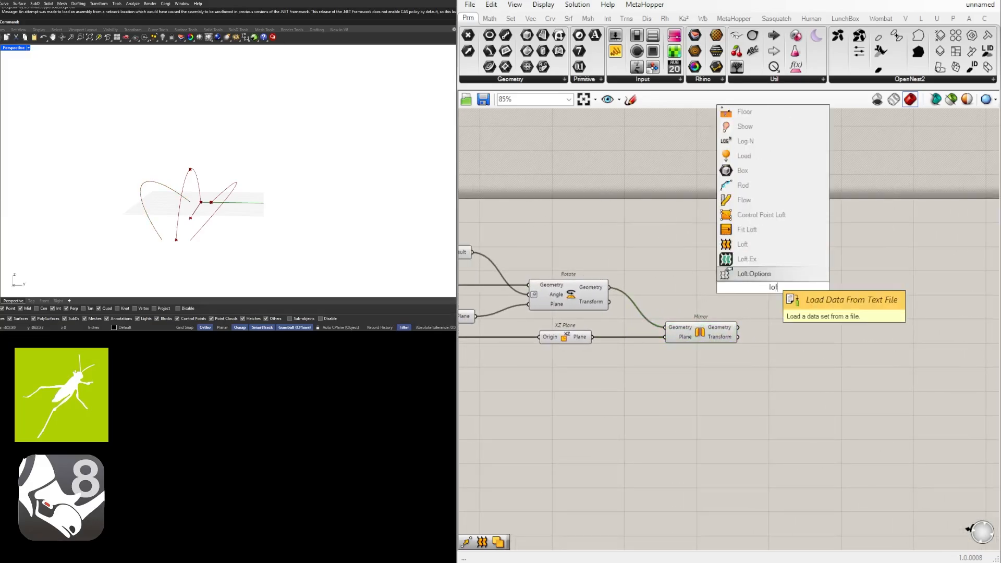
{"action": "left_click", "coordinate": [743, 272]}
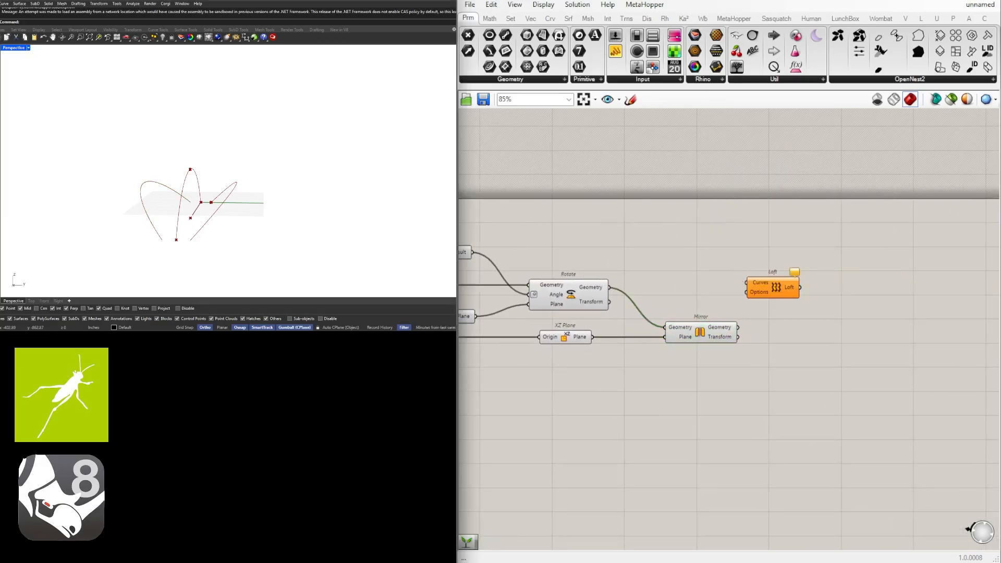
Examine which curves the Arc 3Pt, Rotate and Mirror components produce in the Rhino viewport.
{"action": "right_click_drag", "start_coordinate": [653, 283], "coordinate": [722, 267]}
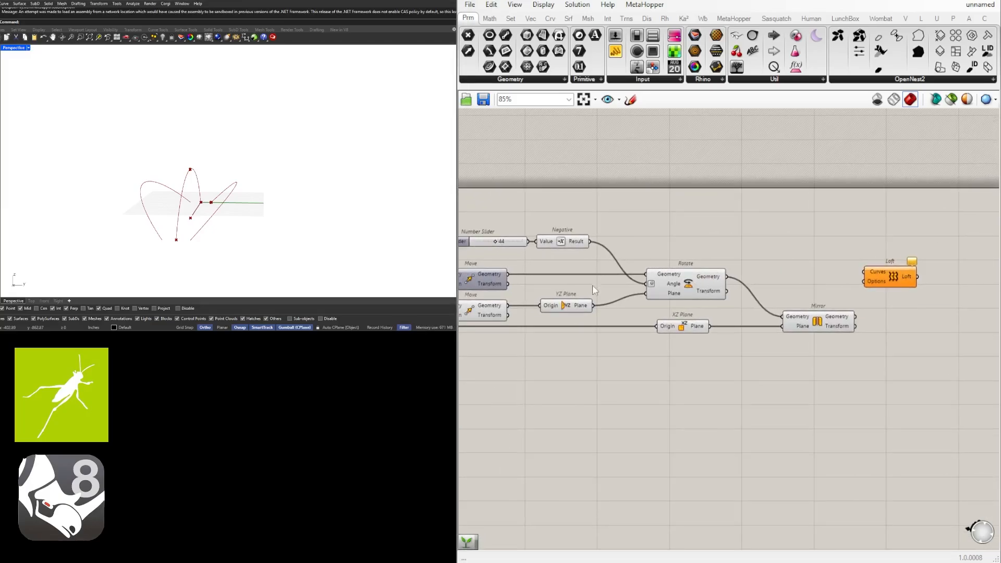
{"action": "mouse_move", "coordinate": [494, 328]}
{"action": "right_mouse_down"}
{"action": "mouse_move", "coordinate": [562, 310]}
{"action": "mouse_move", "coordinate": [498, 338]}
{"action": "right_mouse_up"}
{"action": "right_click_drag", "start_coordinate": [621, 299], "coordinate": [731, 292]}
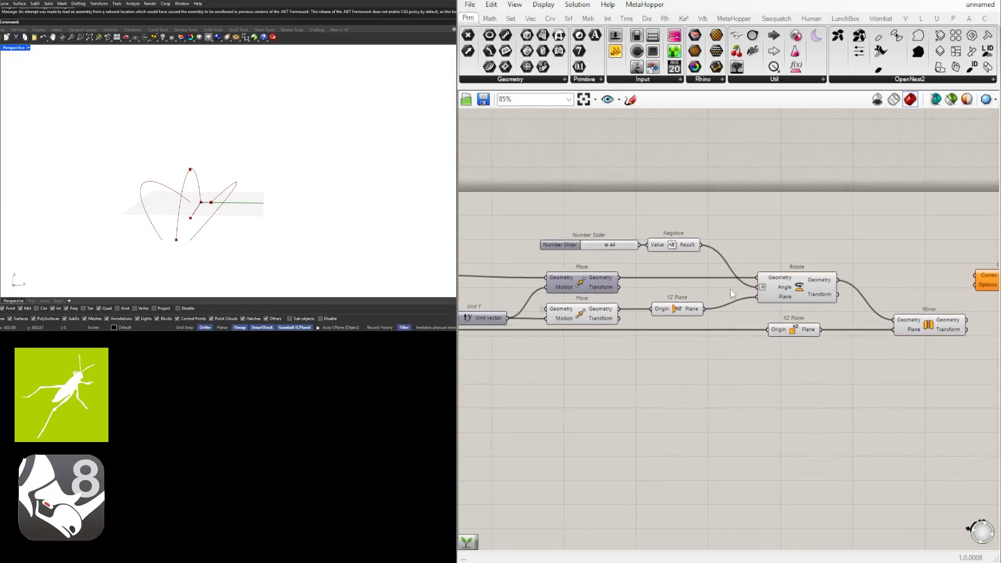
{"action": "right_click_drag", "start_coordinate": [563, 313], "coordinate": [787, 306]}
{"action": "left_click", "coordinate": [694, 312]}
{"action": "left_click", "coordinate": [625, 267]}
{"action": "right_click_drag", "start_coordinate": [661, 270], "coordinate": [551, 275]}
{"action": "right_click_drag", "start_coordinate": [685, 284], "coordinate": [553, 275]}
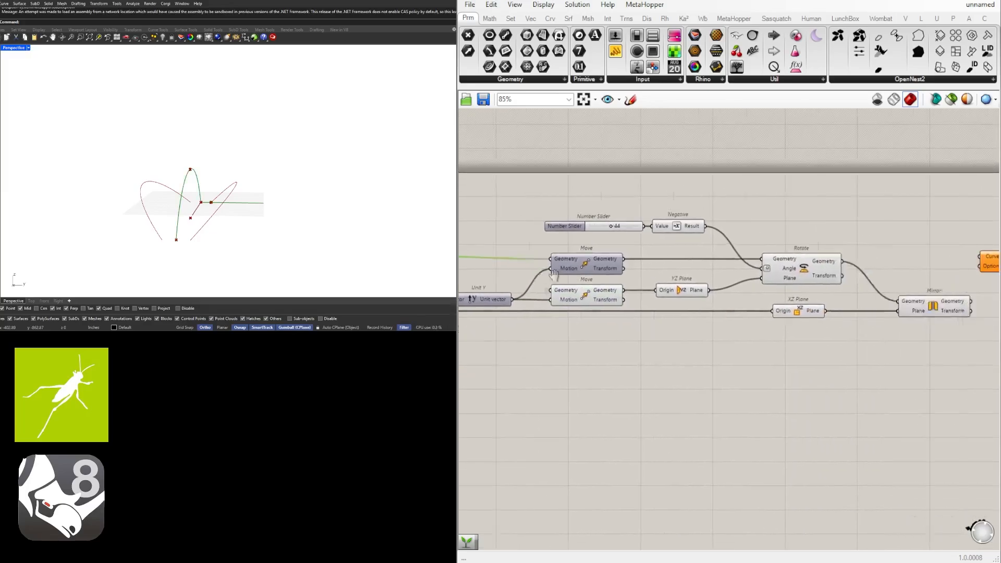
{"action": "right_click_drag", "start_coordinate": [903, 300], "coordinate": [754, 287]}
{"action": "left_click", "coordinate": [657, 256]}
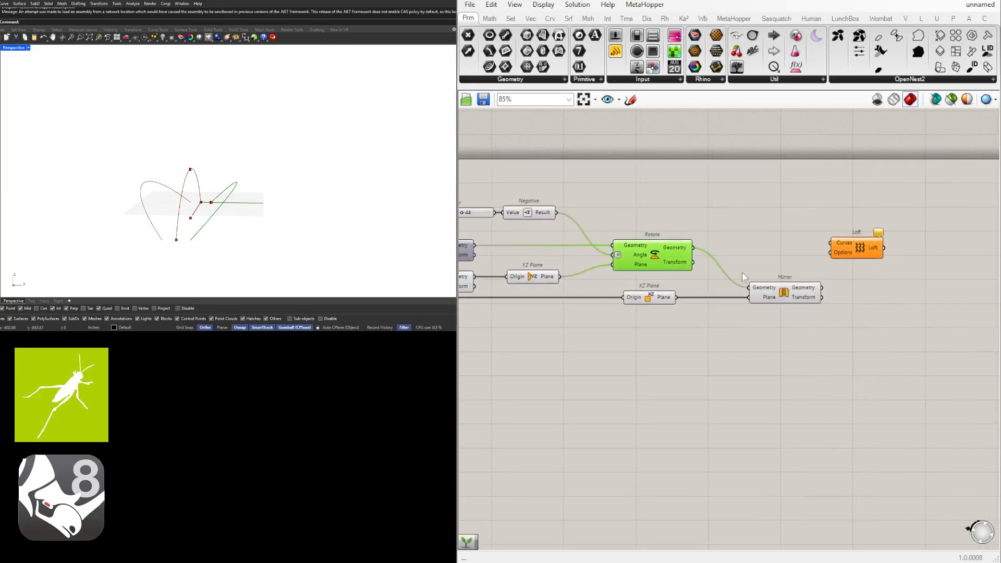
{"action": "left_click", "coordinate": [781, 302]}
{"action": "left_click", "coordinate": [657, 253]}
Connect Rotate's Geometry output to the Loft's Curves input and flatten that input.
{"action": "left_click_drag", "start_coordinate": [694, 247], "coordinate": [875, 256]}
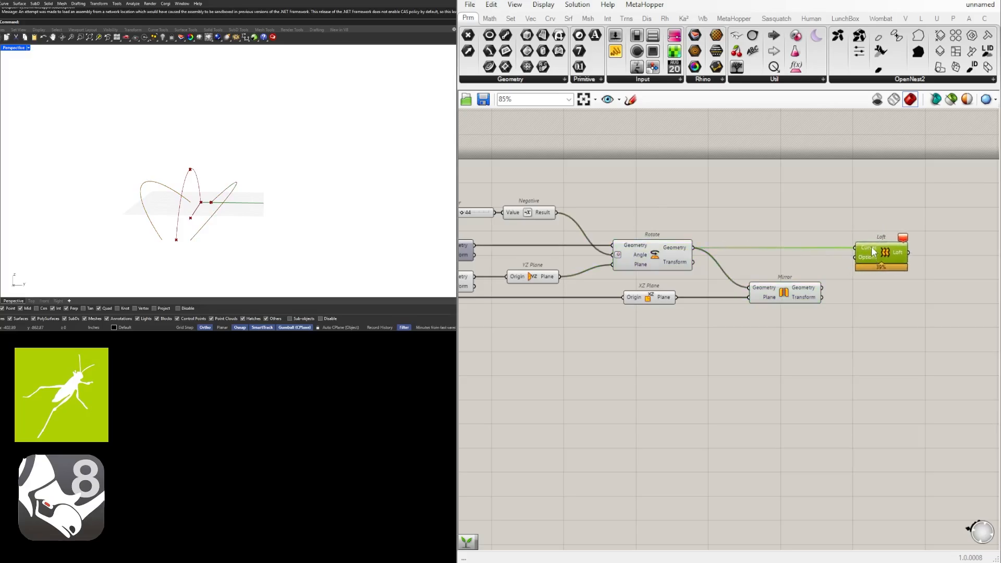
{"action": "right_click", "coordinate": [874, 252]}
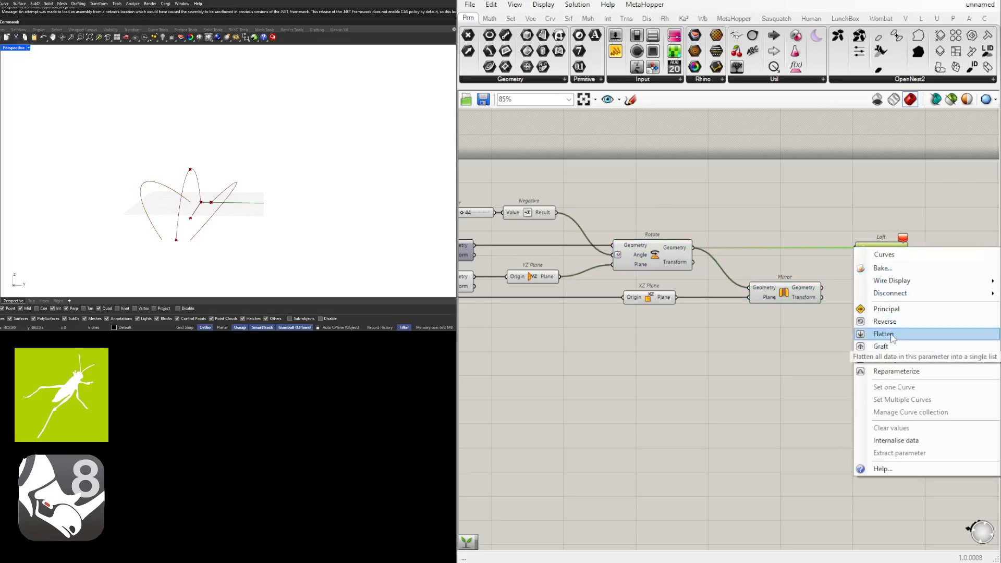
{"action": "left_click", "coordinate": [893, 338]}
Add the Arc 3Pt arc and the mirrored arc to the Loft's Curves input, keeping the existing connection.
{"action": "scroll", "coordinate": [625, 308], "scroll_direction": "down", "scroll_amount": 2}
{"action": "left_click", "coordinate": [505, 259]}
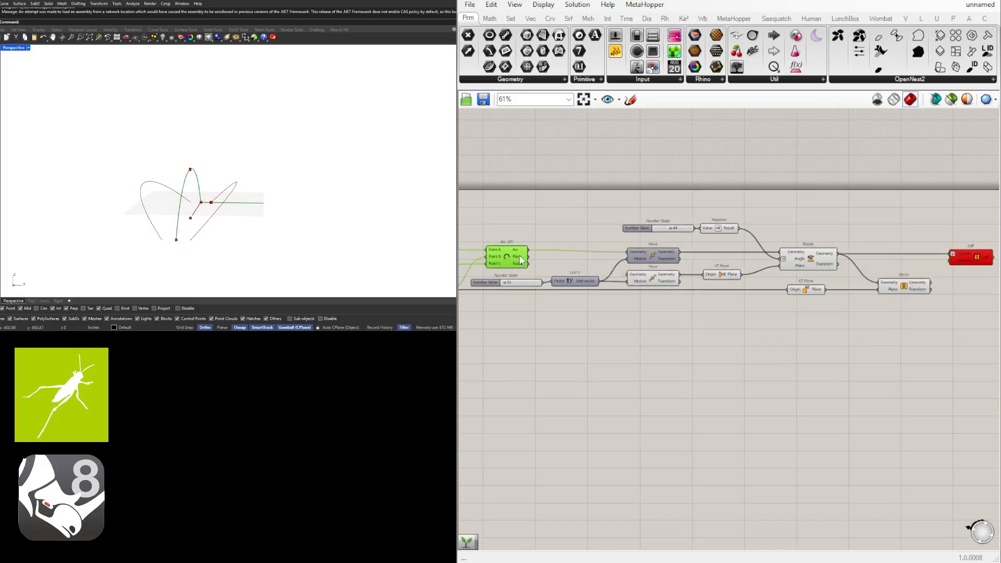
{"action": "left_click_drag", "start_coordinate": [529, 251], "coordinate": [950, 257]}
{"action": "scroll", "coordinate": [775, 300], "scroll_direction": "up", "scroll_amount": 5}
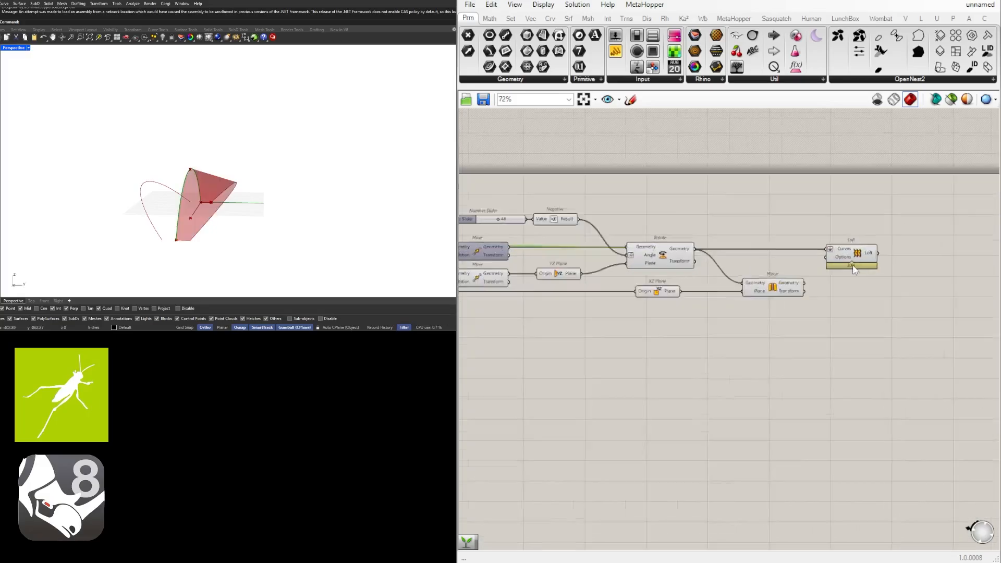
{"action": "left_click_drag", "start_coordinate": [775, 300], "coordinate": [814, 234], "text": "shift"}
{"action": "left_click_drag", "start_coordinate": [875, 254], "coordinate": [924, 254]}
{"action": "right_click_drag", "start_coordinate": [260, 214], "coordinate": [222, 228]}
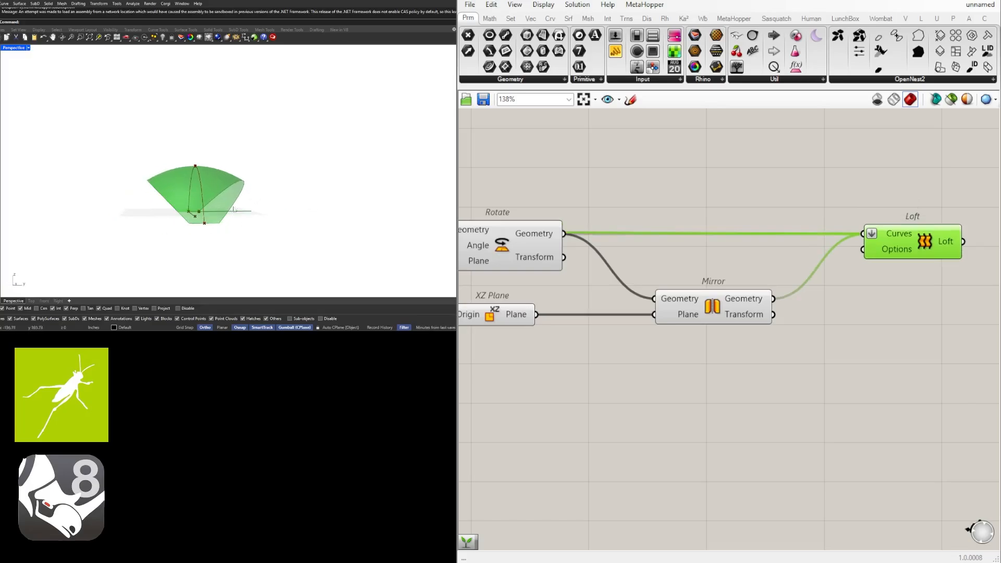
Reduce the rotation angle slider slightly to fine-tune the tilt of the lofted surface's side arcs.
{"action": "scroll", "coordinate": [839, 318], "scroll_direction": "down", "scroll_amount": 3}
{"action": "right_click_drag", "start_coordinate": [735, 351], "coordinate": [875, 353]}
{"action": "right_click_drag", "start_coordinate": [670, 333], "coordinate": [731, 339]}
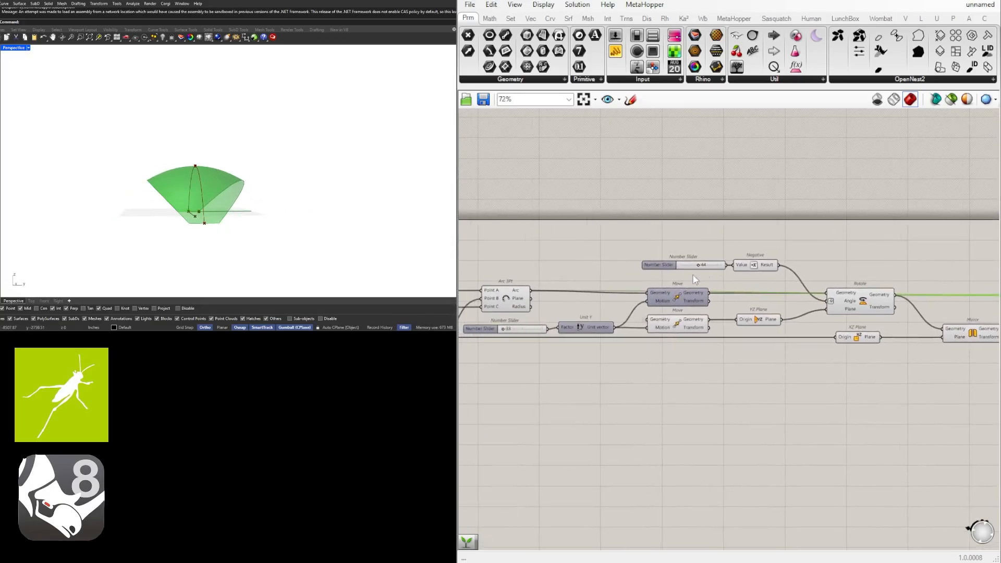
{"action": "scroll", "coordinate": [668, 272], "scroll_direction": "up", "scroll_amount": 8}
{"action": "mouse_move", "coordinate": [667, 271]}
{"action": "left_mouse_down"}
{"action": "mouse_move", "coordinate": [586, 270]}
{"action": "mouse_move", "coordinate": [726, 277]}
{"action": "mouse_move", "coordinate": [668, 279]}
{"action": "left_mouse_up"}
{"action": "scroll", "coordinate": [668, 281], "scroll_direction": "down", "scroll_amount": 5}
Set the arc offset slider feeding Unit Y to 46.
{"action": "right_click_drag", "start_coordinate": [541, 325], "coordinate": [778, 333]}
{"action": "scroll", "coordinate": [779, 333], "scroll_direction": "down", "scroll_amount": 3}
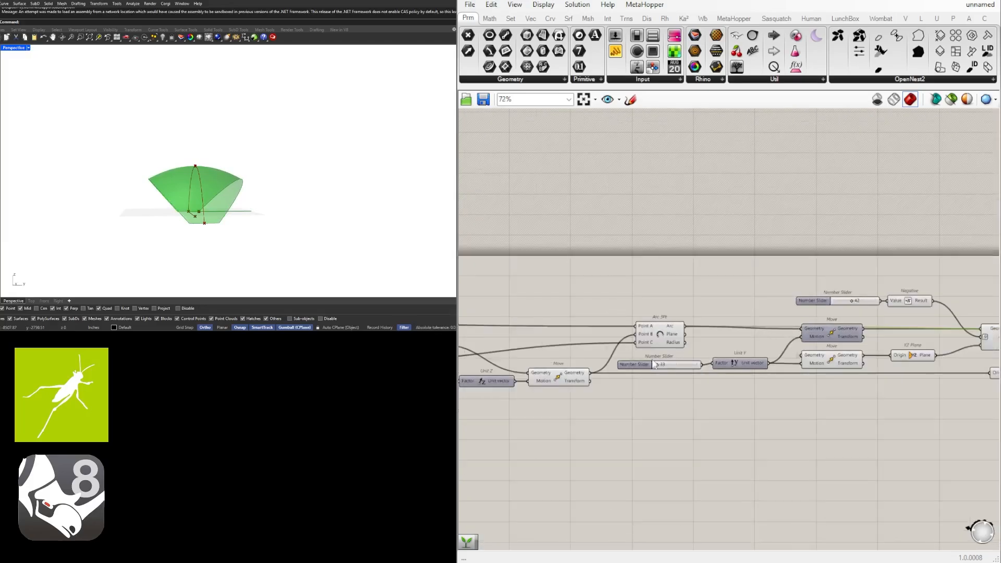
{"action": "scroll", "coordinate": [659, 364], "scroll_direction": "up", "scroll_amount": 6}
{"action": "left_click_drag", "start_coordinate": [658, 373], "coordinate": [660, 377]}
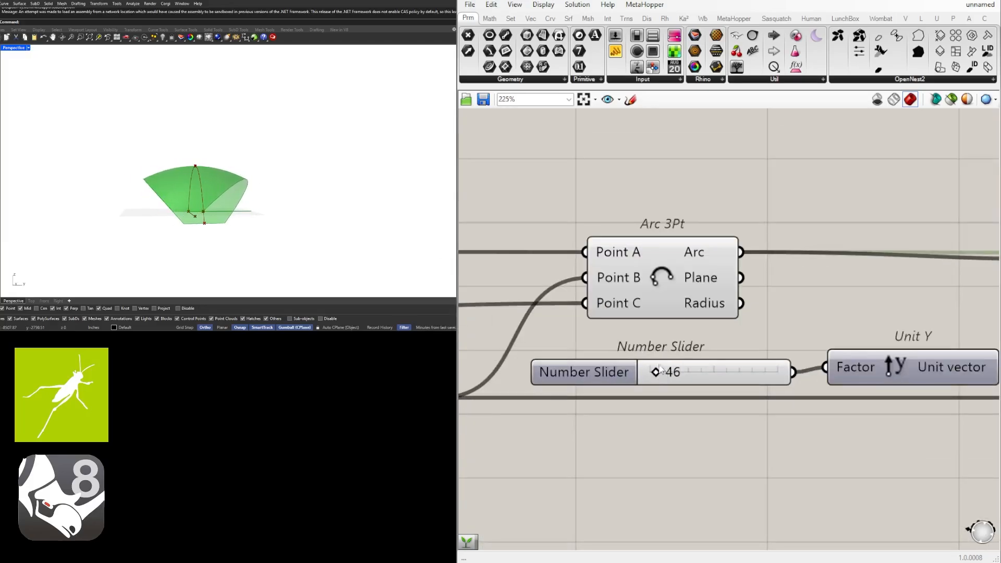
Set the arch height slider feeding Unit Z to 135.
{"action": "scroll", "coordinate": [660, 371], "scroll_direction": "down", "scroll_amount": 5}
{"action": "scroll", "coordinate": [722, 380], "scroll_direction": "up", "scroll_amount": 6}
{"action": "left_click_drag", "start_coordinate": [720, 381], "coordinate": [725, 381]}
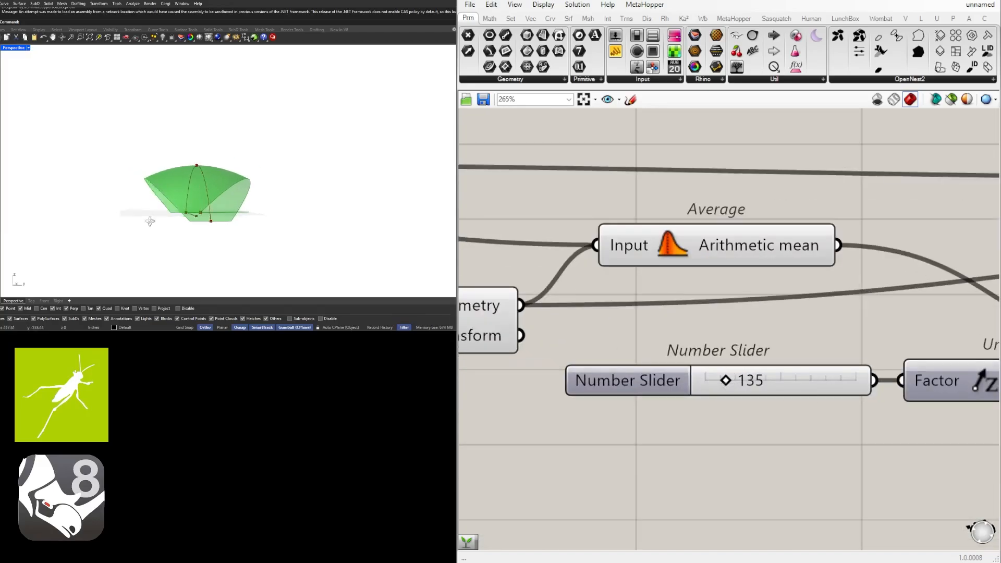
{"action": "right_click_drag", "start_coordinate": [151, 221], "coordinate": [138, 238]}
Move the Loft component slightly closer to the Mirror component and deselect it.
{"action": "scroll", "coordinate": [753, 340], "scroll_direction": "down", "scroll_amount": 5}
{"action": "right_click_drag", "start_coordinate": [787, 345], "coordinate": [642, 335]}
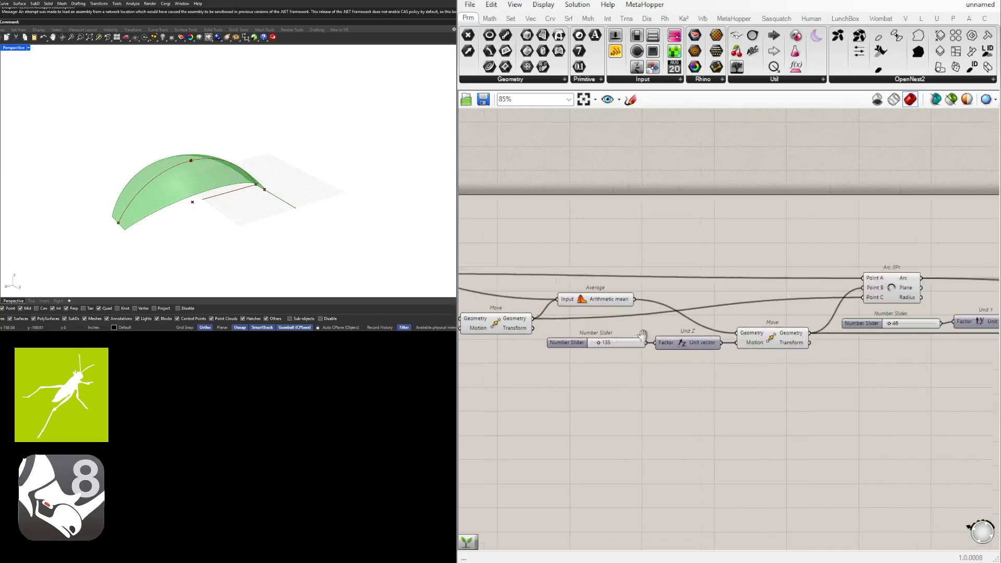
{"action": "scroll", "coordinate": [643, 335], "scroll_direction": "down", "scroll_amount": 4}
{"action": "left_click", "coordinate": [846, 387]}
{"action": "scroll", "coordinate": [794, 333], "scroll_direction": "up", "scroll_amount": 4}
{"action": "right_click_drag", "start_coordinate": [922, 341], "coordinate": [693, 341]}
{"action": "left_click_drag", "start_coordinate": [743, 288], "coordinate": [732, 287]}
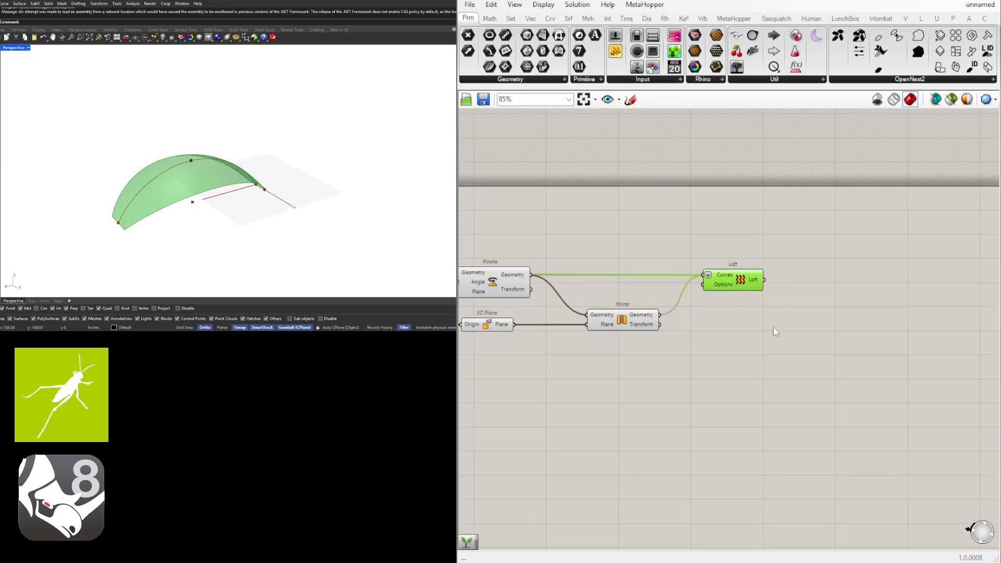
{"action": "left_click", "coordinate": [774, 331]}
Add an Isotrim component beyond the Loft, leaving space between them for another component.
{"action": "right_click_drag", "start_coordinate": [224, 203], "coordinate": [205, 194]}
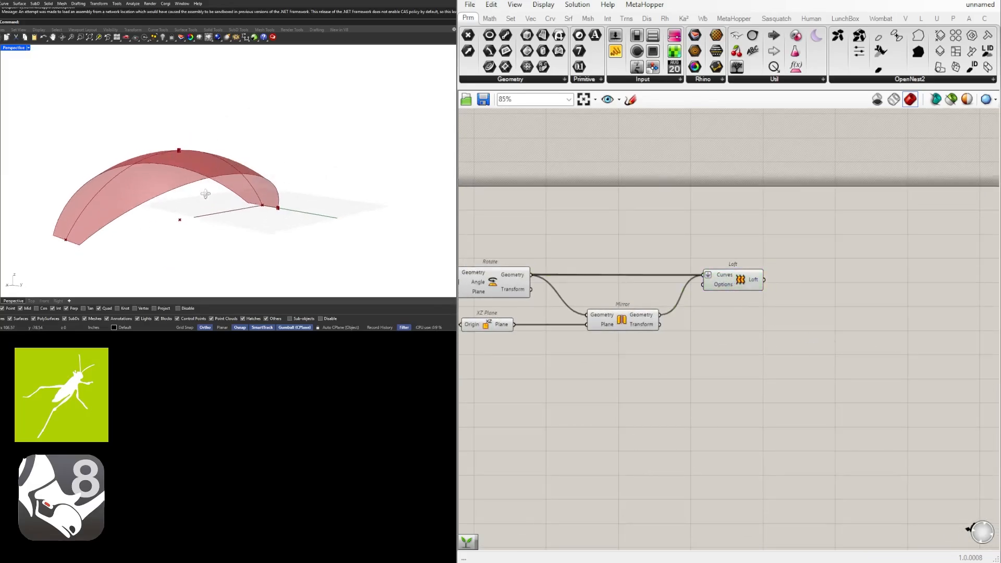
{"action": "scroll", "coordinate": [785, 295], "scroll_direction": "up", "scroll_amount": 3}
{"action": "left_click", "coordinate": [644, 299]}
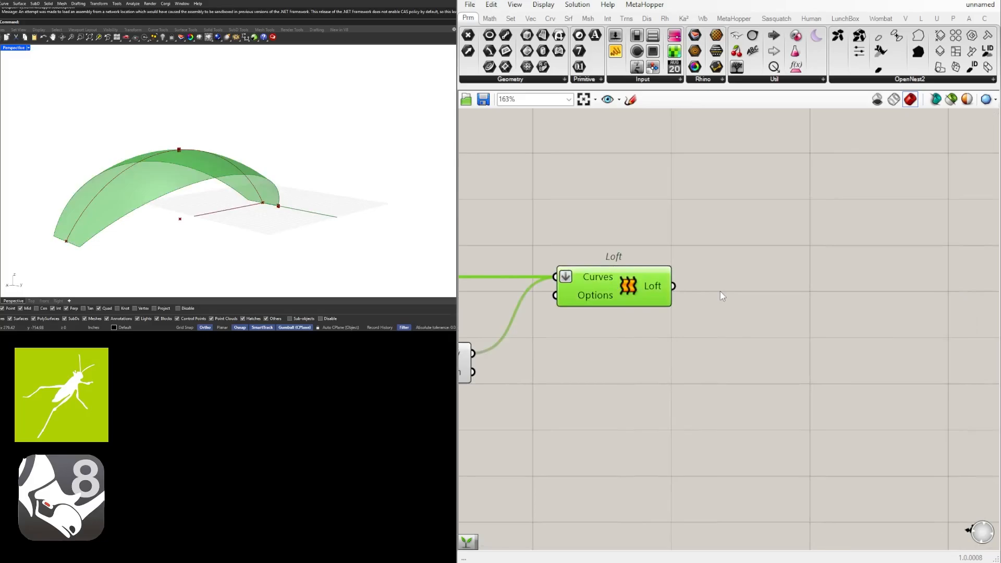
{"action": "double_click", "coordinate": [805, 299]}
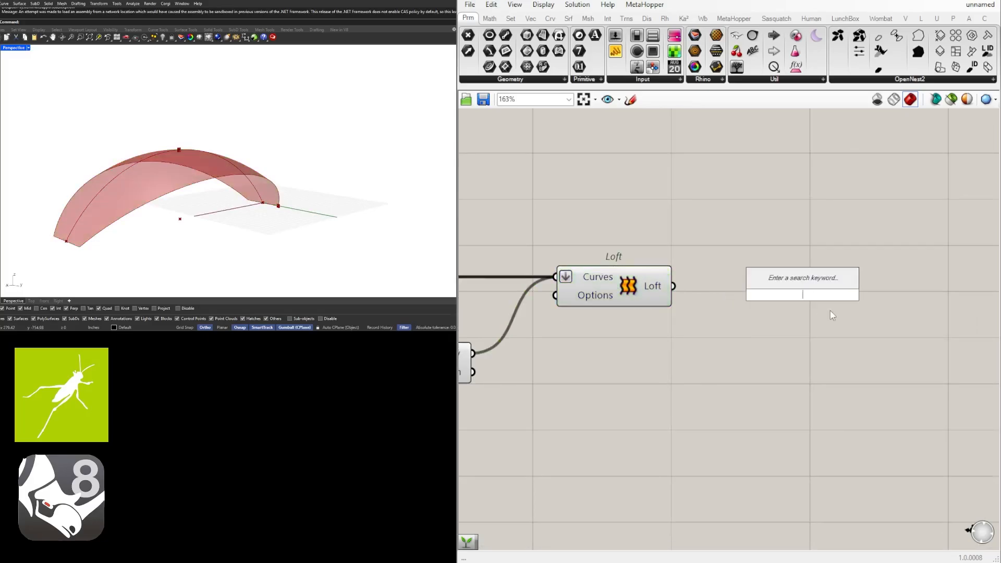
{"action": "type", "text": "isot"}
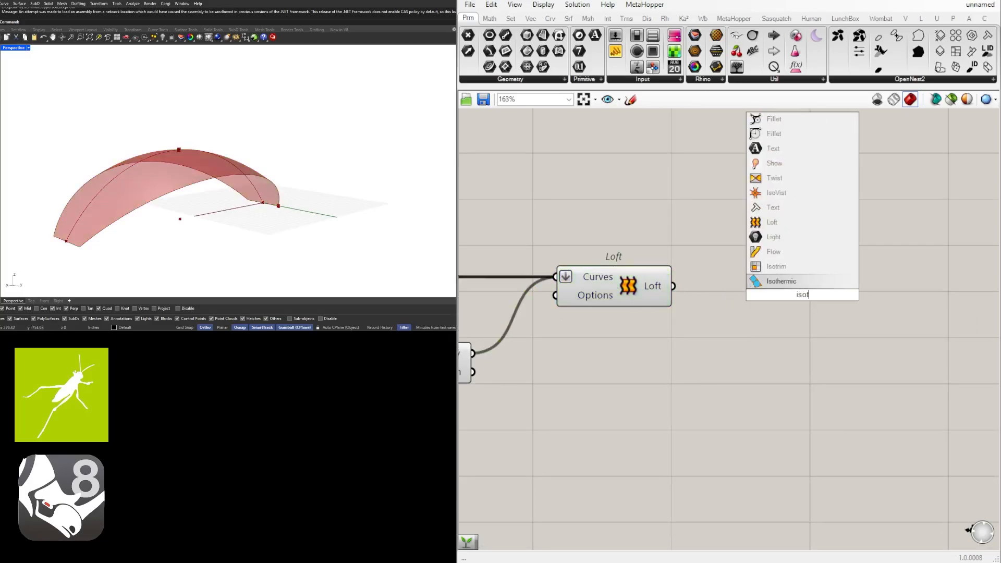
{"action": "type", "text": "rim"}
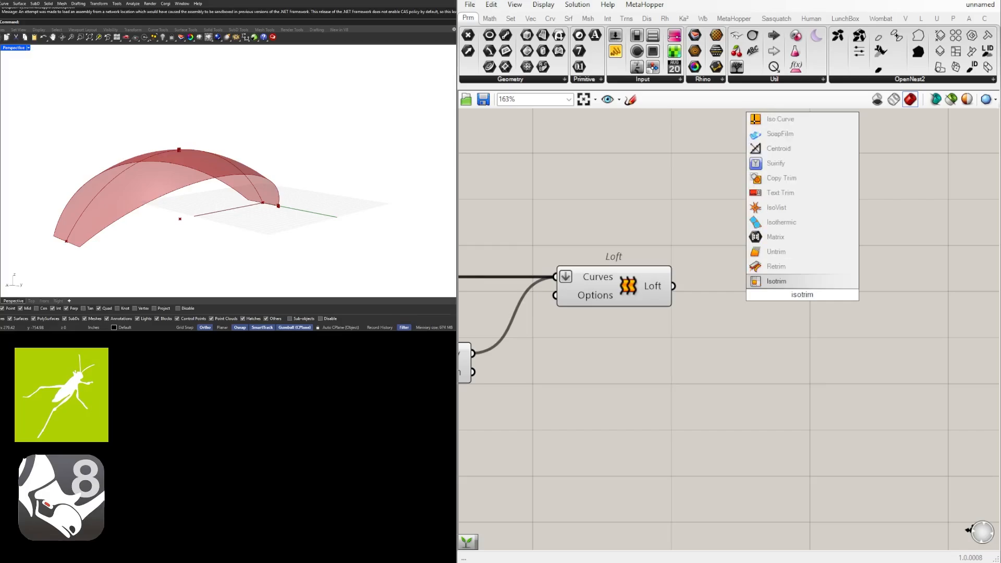
{"action": "key", "text": "Return"}
{"action": "scroll", "coordinate": [614, 292], "scroll_direction": "down", "scroll_amount": 3}
{"action": "left_click_drag", "start_coordinate": [719, 294], "coordinate": [842, 300]}
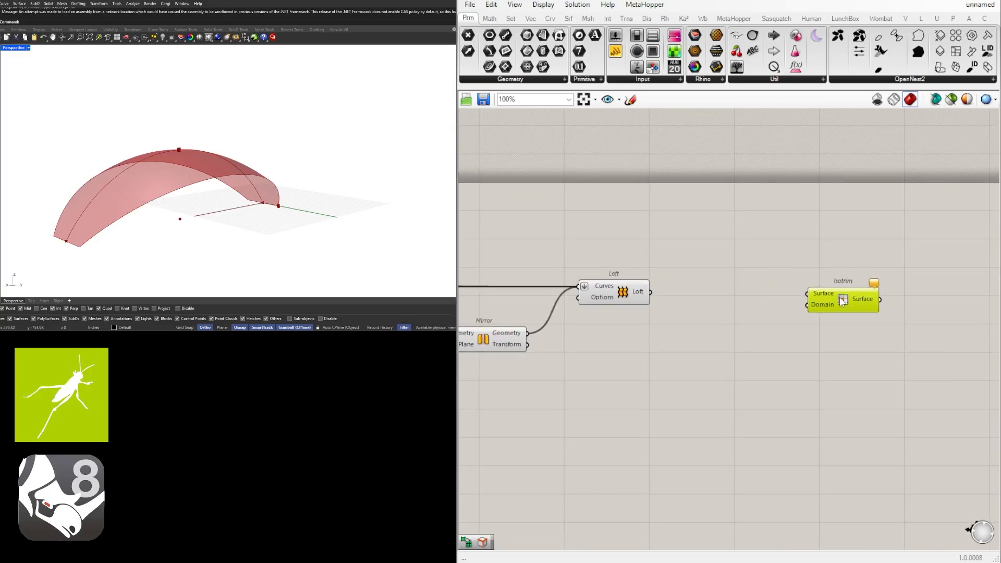
{"action": "scroll", "coordinate": [755, 320], "scroll_direction": "up", "scroll_amount": 1}
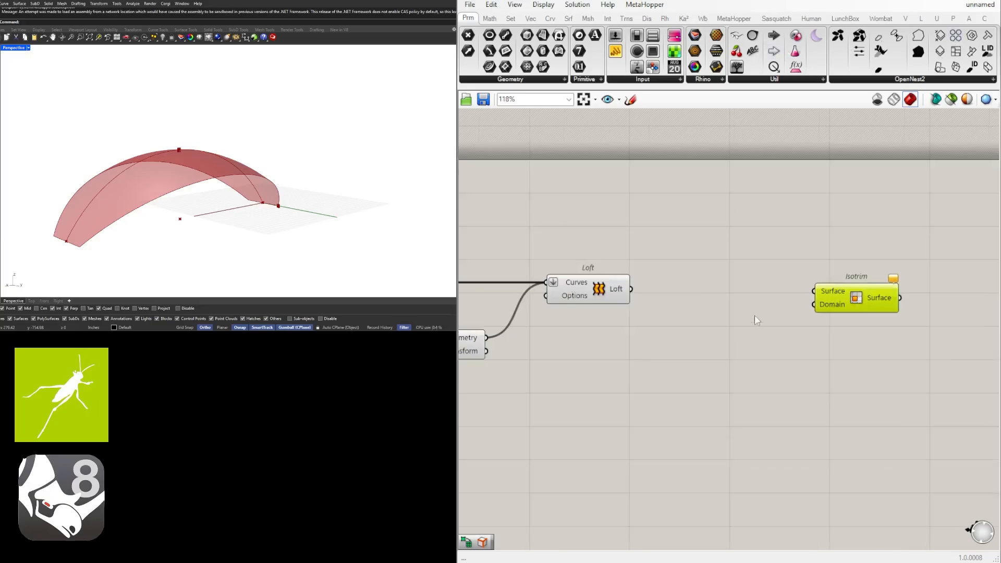
Add a Divide Domain² component between the Loft and Isotrim components, slightly below them.
{"action": "double_click", "coordinate": [754, 323]}
{"action": "type", "text": "divi"}
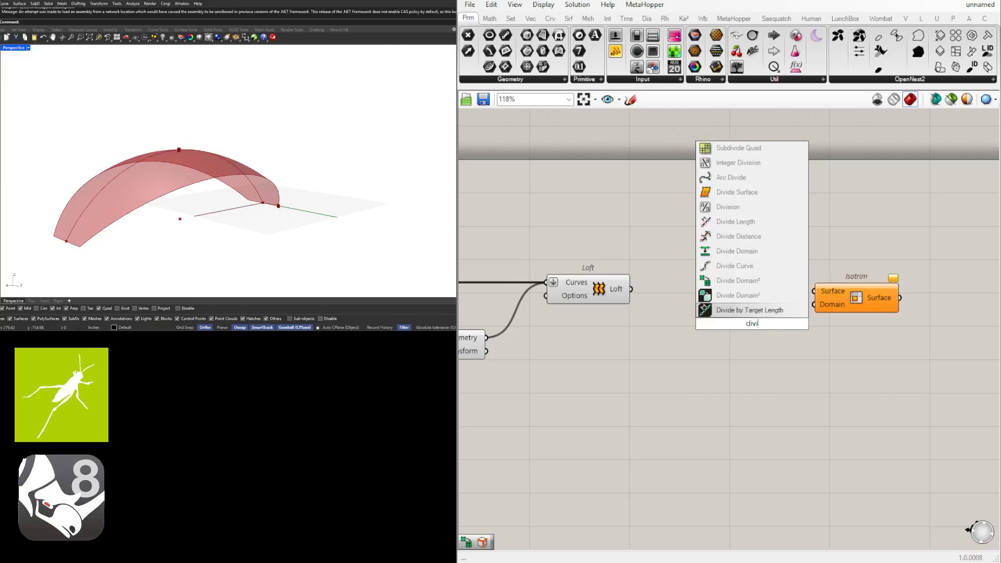
{"action": "left_click", "coordinate": [740, 281]}
{"action": "mouse_move", "coordinate": [747, 339]}
{"action": "left_mouse_down"}
{"action": "mouse_move", "coordinate": [744, 349]}
{"action": "mouse_move", "coordinate": [742, 339]}
{"action": "left_mouse_up"}
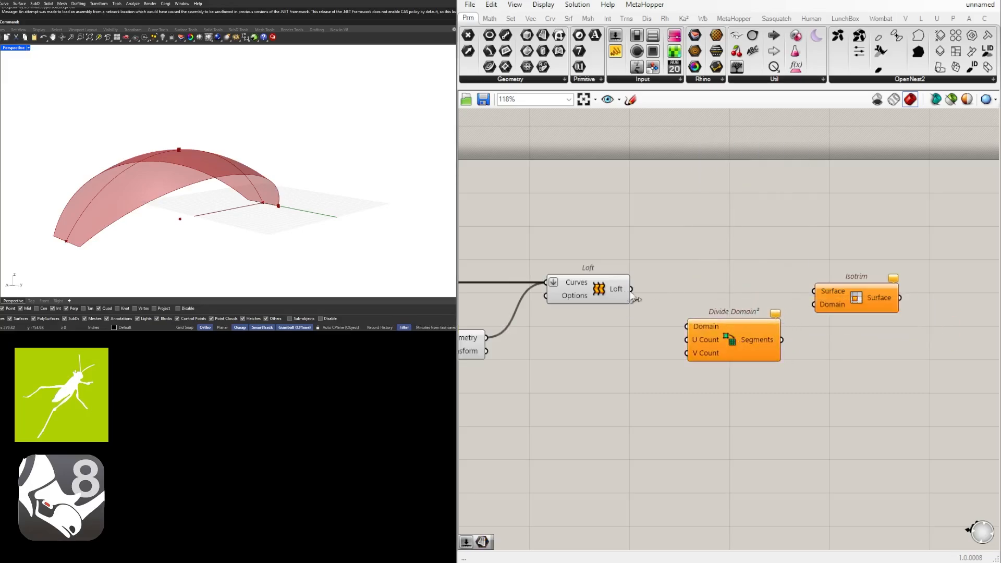
Wire Loft into Isotrim's Surface and Divide Domain²'s Domain, feed Segments into Isotrim's Domain, and move both components farther from Loft.
{"action": "left_click_drag", "start_coordinate": [632, 295], "coordinate": [845, 290]}
{"action": "left_click_drag", "start_coordinate": [630, 290], "coordinate": [718, 325]}
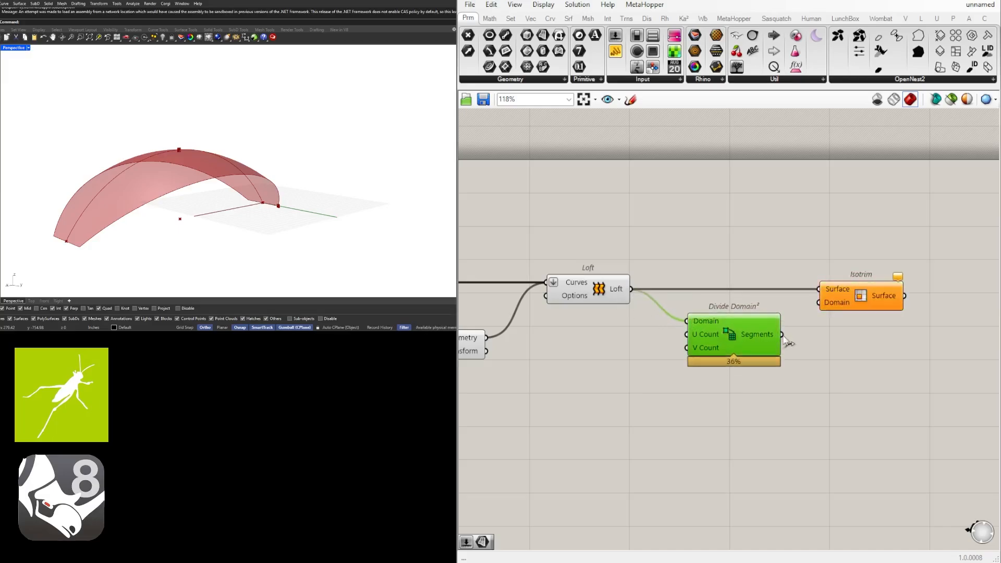
{"action": "left_click_drag", "start_coordinate": [783, 337], "coordinate": [818, 305]}
{"action": "left_click_drag", "start_coordinate": [935, 439], "coordinate": [686, 261]}
{"action": "left_click_drag", "start_coordinate": [721, 333], "coordinate": [771, 333]}
{"action": "left_click", "coordinate": [811, 407]}
Add two number sliders with value 10 beside Divide Domain² and connect them to its U Count and V Count inputs.
{"action": "double_click", "coordinate": [641, 375]}
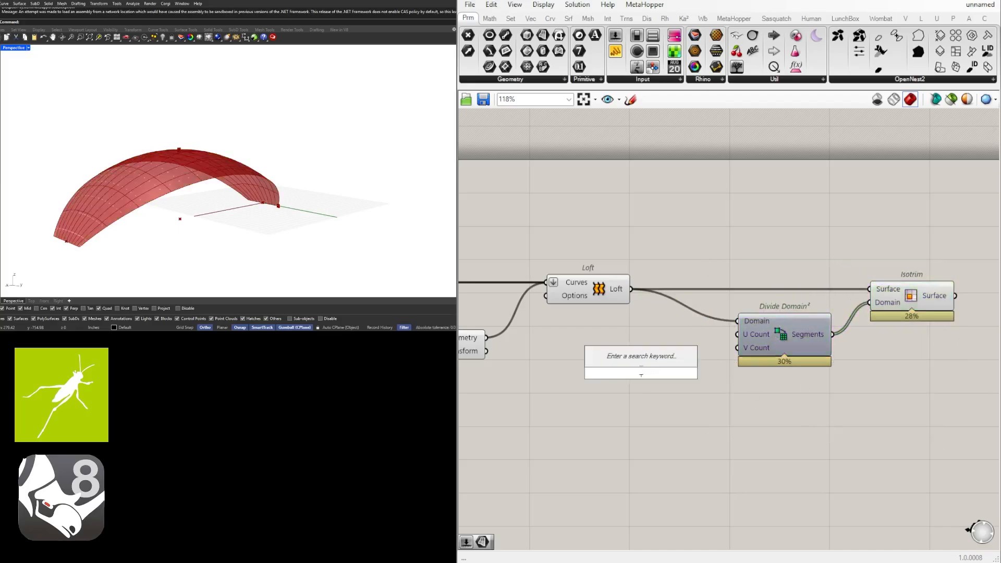
{"action": "type", "text": "Number Slider"}
{"action": "key", "text": "Return"}
{"action": "scroll", "coordinate": [641, 365], "scroll_direction": "up", "scroll_amount": 2}
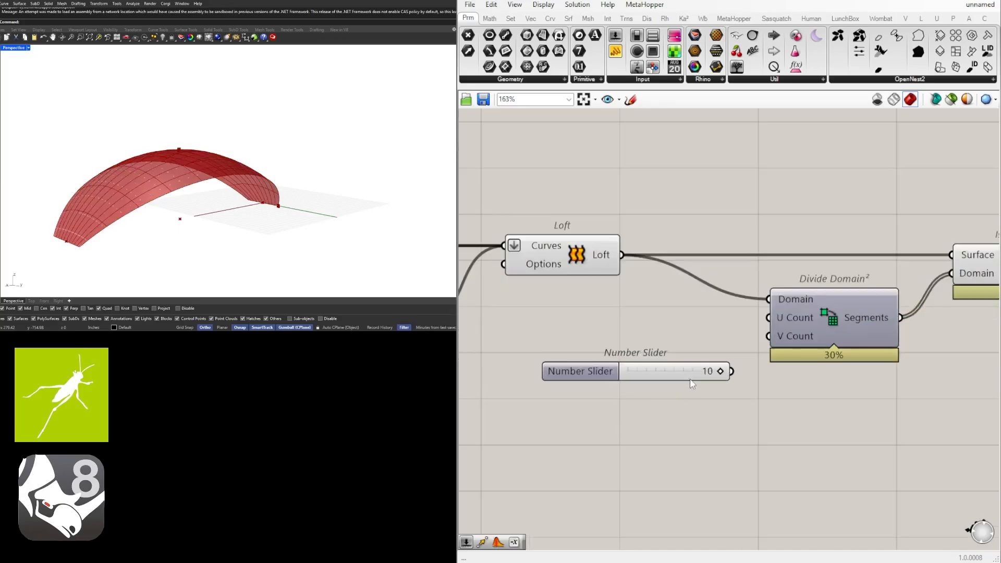
{"action": "left_click", "coordinate": [669, 336]}
{"action": "left_click_drag", "start_coordinate": [669, 337], "coordinate": [679, 361]}
{"action": "left_click_drag", "start_coordinate": [709, 403], "coordinate": [671, 338]}
{"action": "left_click_drag", "start_coordinate": [679, 349], "coordinate": [772, 323]}
{"action": "left_click", "coordinate": [712, 416]}
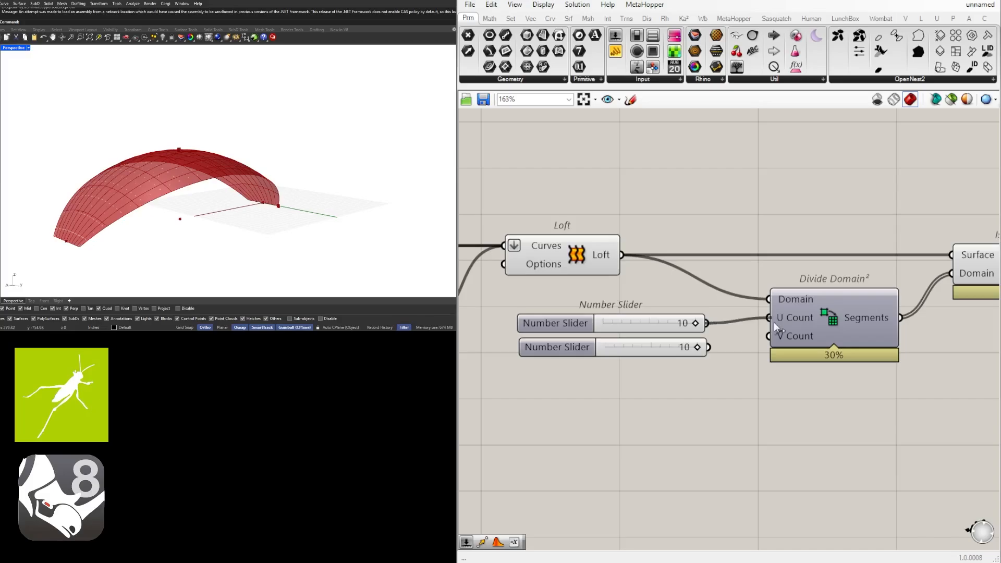
{"action": "left_click_drag", "start_coordinate": [708, 347], "coordinate": [771, 337]}
Set the U Count slider of Divide Domain² to 4 while checking the subdivision on the arch.
{"action": "scroll", "coordinate": [699, 337], "scroll_direction": "up", "scroll_amount": 3}
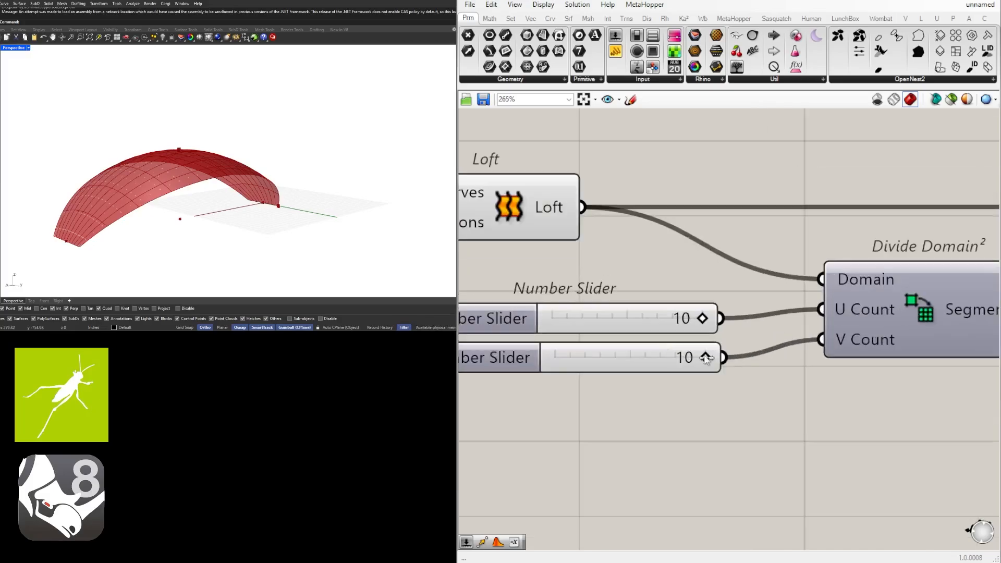
{"action": "left_click_drag", "start_coordinate": [697, 347], "coordinate": [646, 320]}
{"action": "right_click_drag", "start_coordinate": [154, 192], "coordinate": [171, 169]}
{"action": "right_click_drag", "start_coordinate": [197, 201], "coordinate": [243, 265]}
{"action": "scroll", "coordinate": [629, 318], "scroll_direction": "up", "scroll_amount": 1}
{"action": "left_click_drag", "start_coordinate": [646, 319], "coordinate": [608, 324]}
{"action": "right_click_drag", "start_coordinate": [267, 188], "coordinate": [244, 162]}
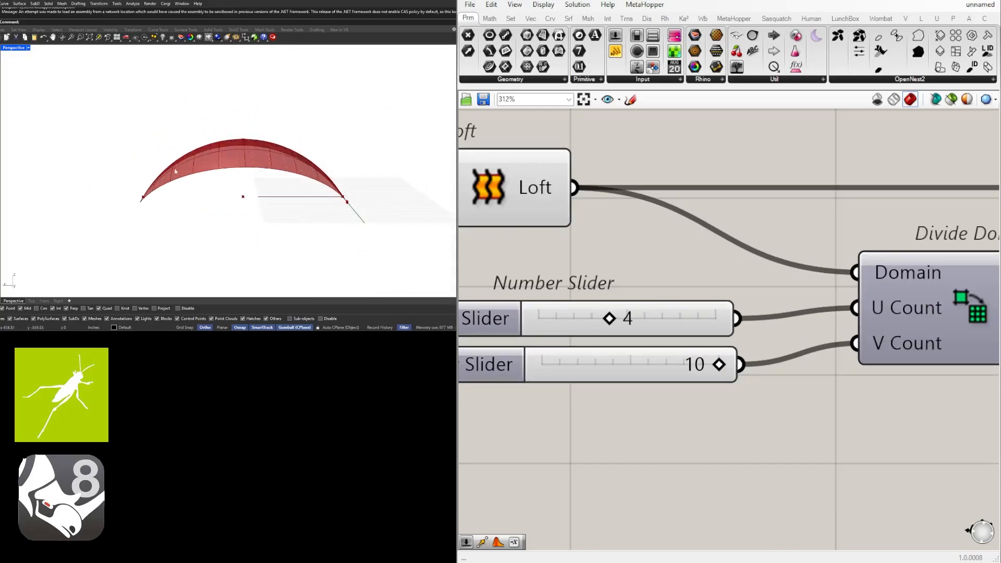
{"action": "right_click_drag", "start_coordinate": [417, 161], "coordinate": [225, 176]}
Hide the Loft component's preview so only the Isotrim panels display on the arch.
{"action": "scroll", "coordinate": [839, 216], "scroll_direction": "down", "scroll_amount": 4}
{"action": "right_click_drag", "start_coordinate": [861, 245], "coordinate": [633, 274]}
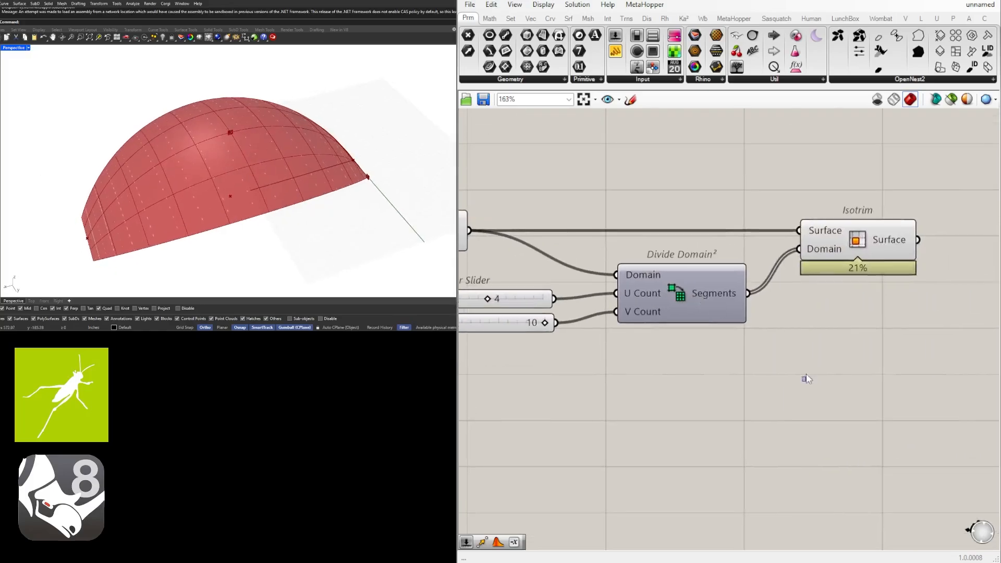
{"action": "scroll", "coordinate": [834, 339], "scroll_direction": "down", "scroll_amount": 3}
{"action": "right_click_drag", "start_coordinate": [860, 305], "coordinate": [793, 281]}
{"action": "left_click_drag", "start_coordinate": [781, 263], "coordinate": [796, 264]}
{"action": "left_click", "coordinate": [777, 302]}
{"action": "right_click_drag", "start_coordinate": [708, 331], "coordinate": [713, 309]}
{"action": "left_click", "coordinate": [520, 221]}
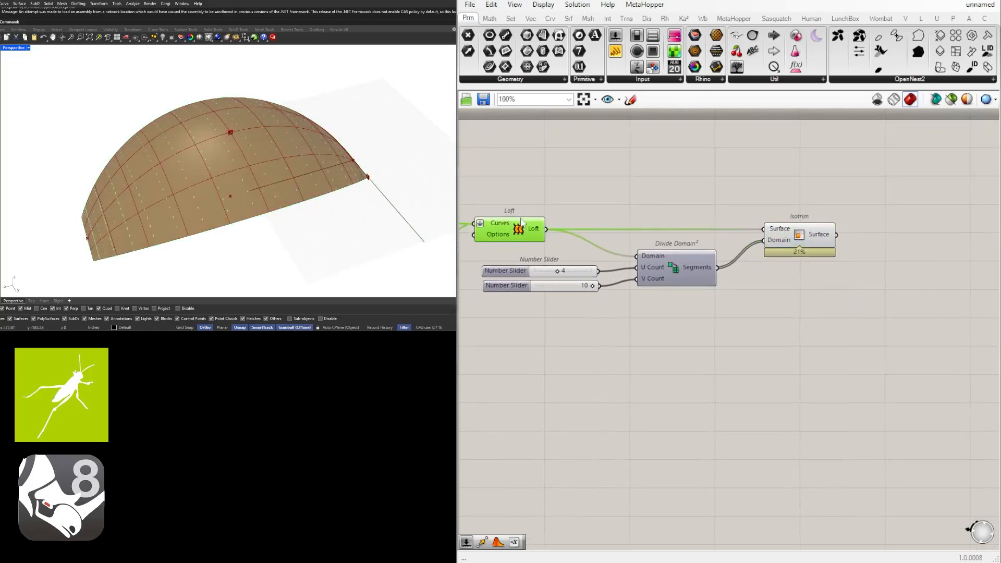
{"action": "middle_click", "coordinate": [520, 218]}
{"action": "left_click", "coordinate": [555, 182]}
{"action": "right_click_drag", "start_coordinate": [196, 180], "coordinate": [181, 142]}
{"action": "scroll", "coordinate": [262, 157], "scroll_direction": "up", "scroll_amount": 2}
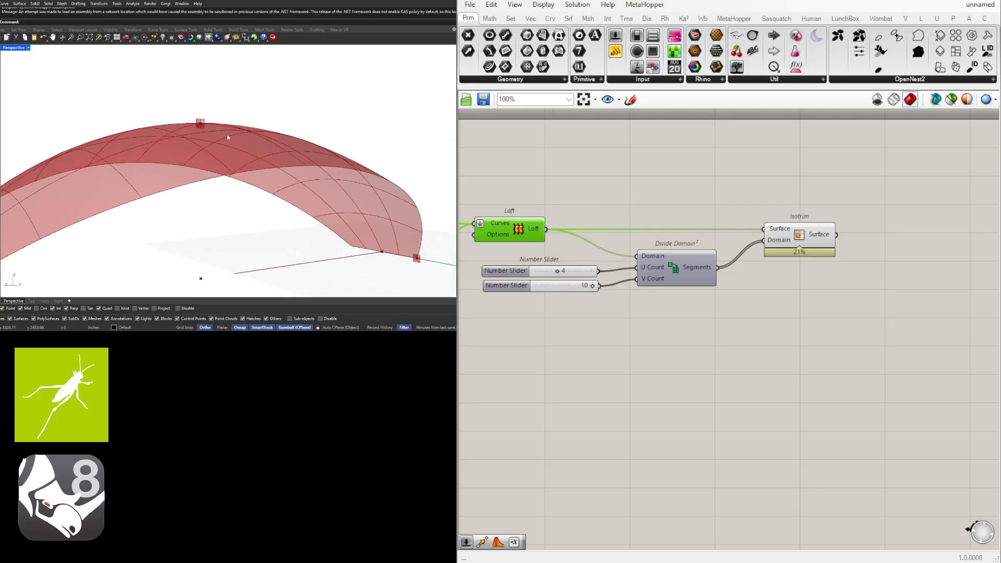
{"action": "right_click_drag", "start_coordinate": [89, 132], "coordinate": [202, 151]}
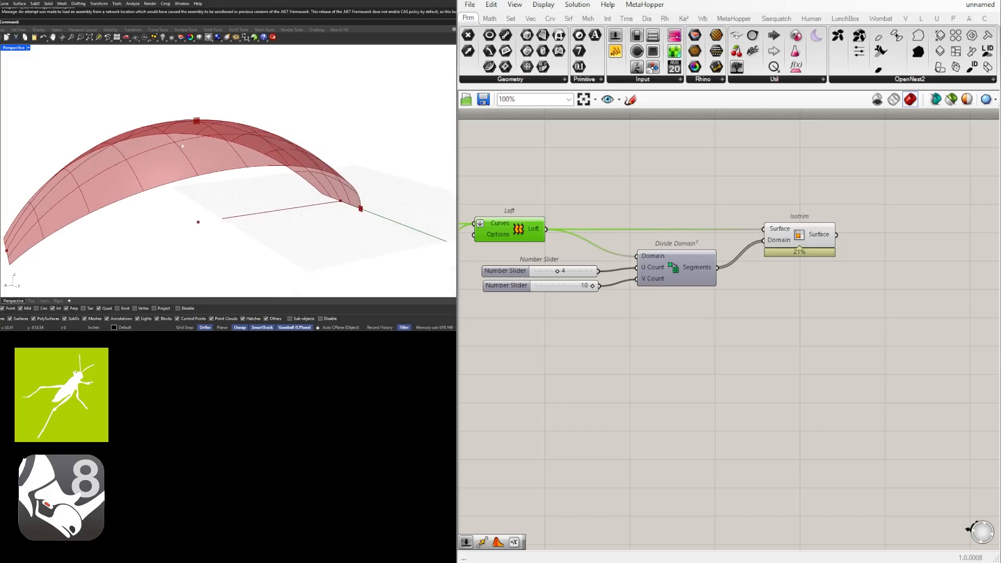
Add a Deconstruct Brep component after Isotrim and connect Isotrim's Surface output to its Brep input.
{"action": "right_click_drag", "start_coordinate": [755, 274], "coordinate": [730, 271]}
{"action": "left_click", "coordinate": [713, 249]}
{"action": "double_click", "coordinate": [821, 270]}
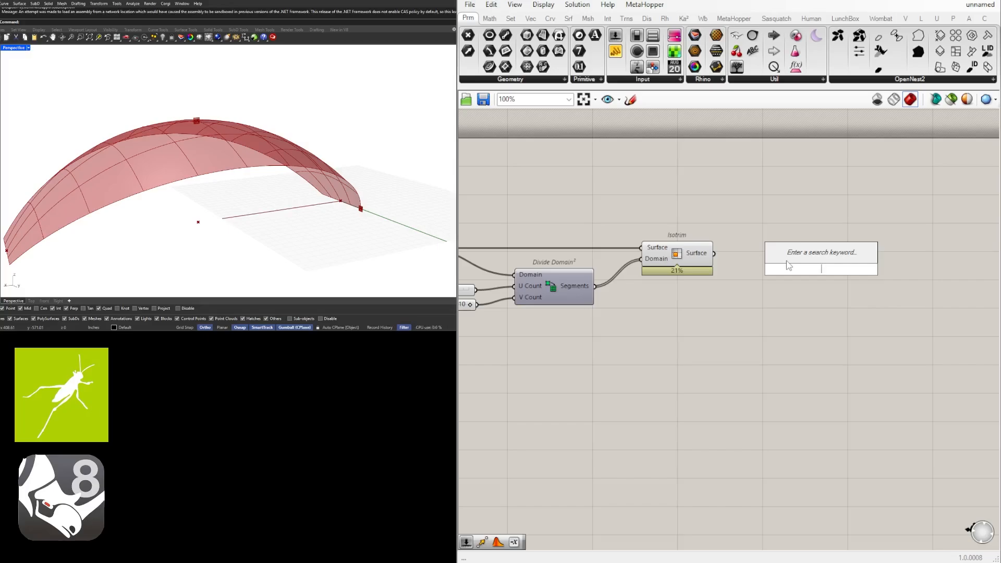
{"action": "type", "text": "dec"}
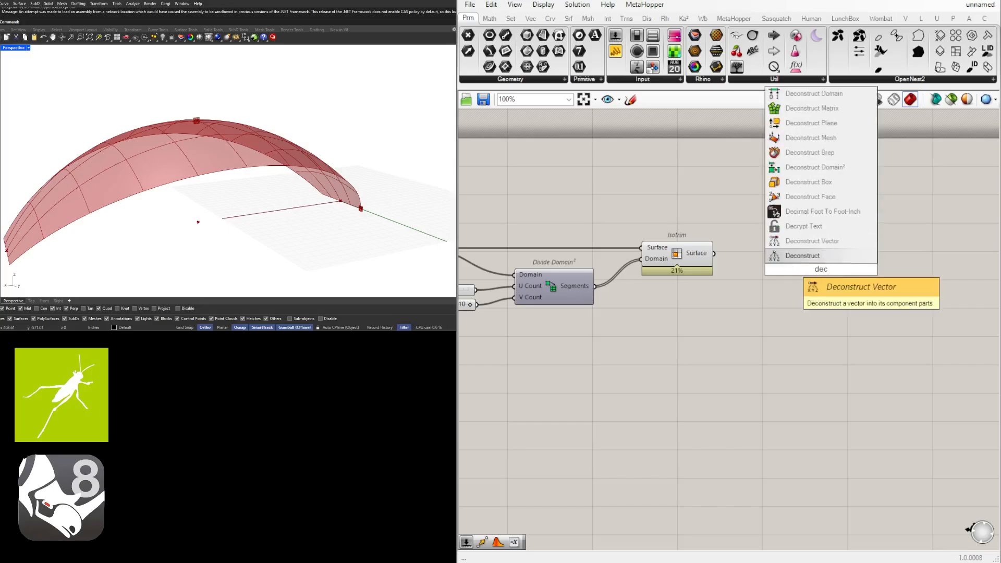
{"action": "left_click", "coordinate": [807, 156]}
{"action": "left_click_drag", "start_coordinate": [715, 253], "coordinate": [787, 252]}
{"action": "left_click", "coordinate": [846, 243]}
Highlight the Deconstruct Brep output in the viewport to examine the faces, edges and vertices of the arch panels.
{"action": "right_click_drag", "start_coordinate": [847, 242], "coordinate": [753, 247]}
{"action": "scroll", "coordinate": [719, 248], "scroll_direction": "up", "scroll_amount": 2}
{"action": "left_click", "coordinate": [714, 249]}
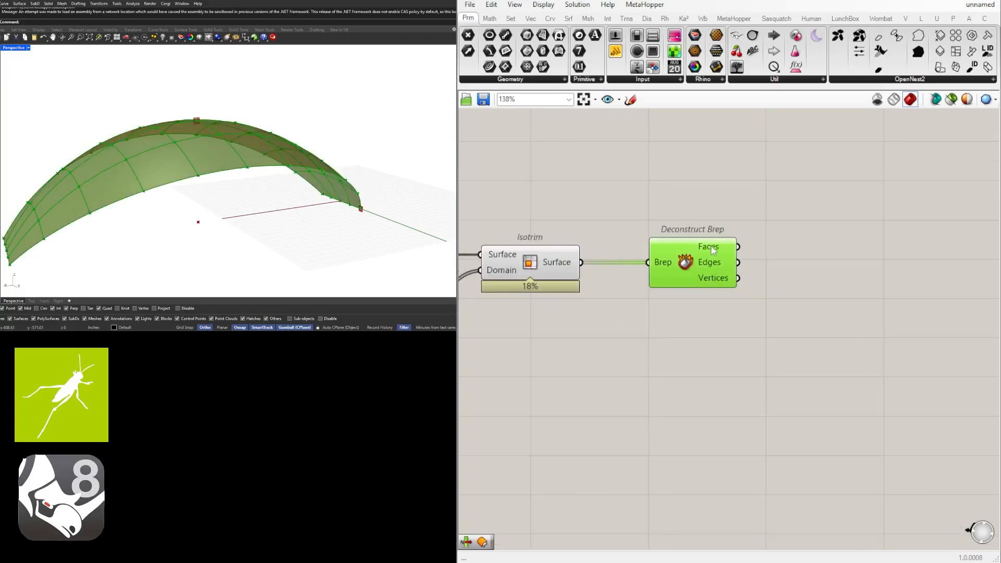
{"action": "left_click", "coordinate": [839, 264]}
{"action": "double_click", "coordinate": [839, 265]}
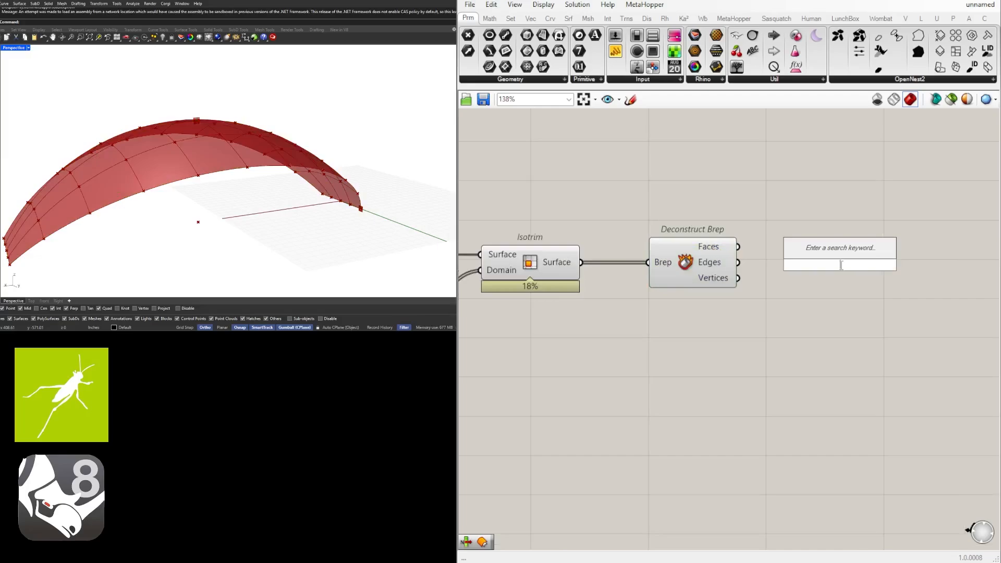
{"action": "left_click", "coordinate": [741, 248]}
{"action": "left_click", "coordinate": [703, 261]}
{"action": "mouse_move", "coordinate": [701, 265]}
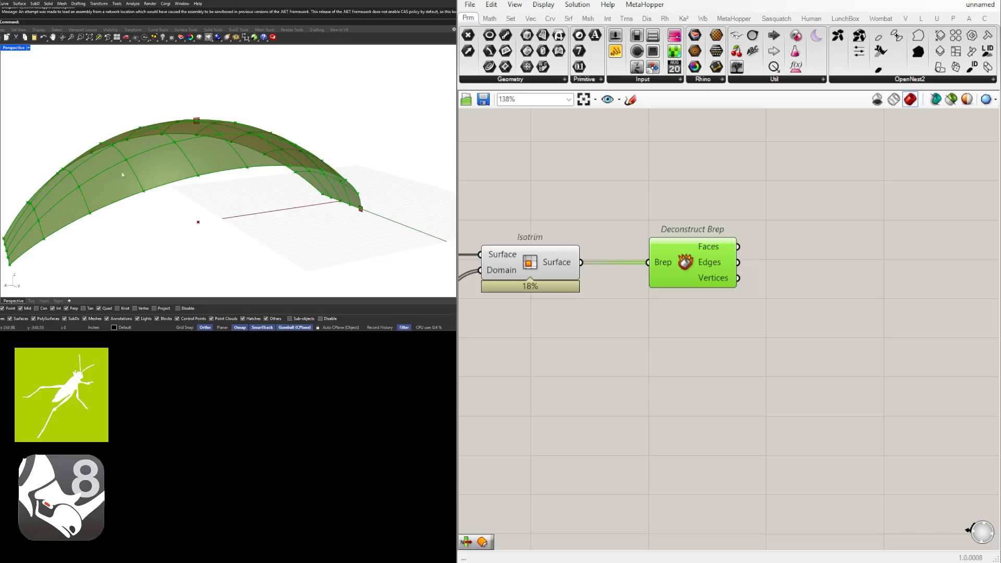
Add a List Item component after Deconstruct Brep and connect the Faces output to its List input.
{"action": "double_click", "coordinate": [861, 295]}
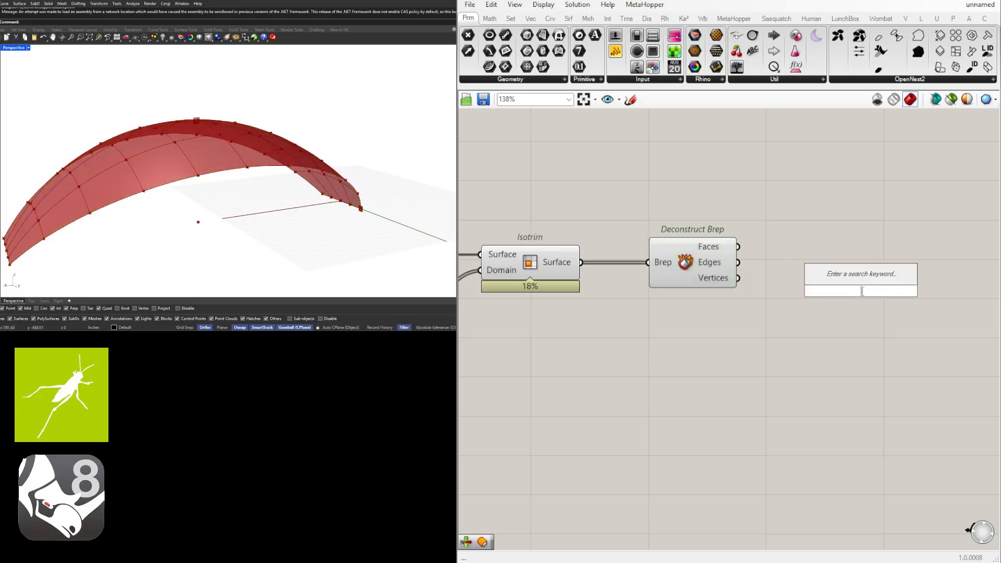
{"action": "type", "text": "item"}
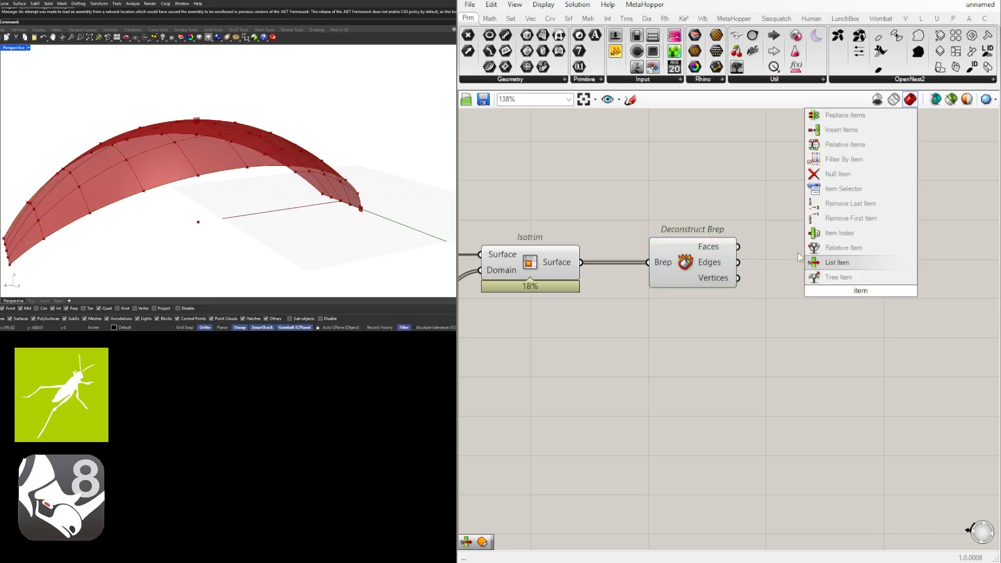
{"action": "left_click", "coordinate": [834, 263]}
{"action": "left_click_drag", "start_coordinate": [740, 247], "coordinate": [868, 266]}
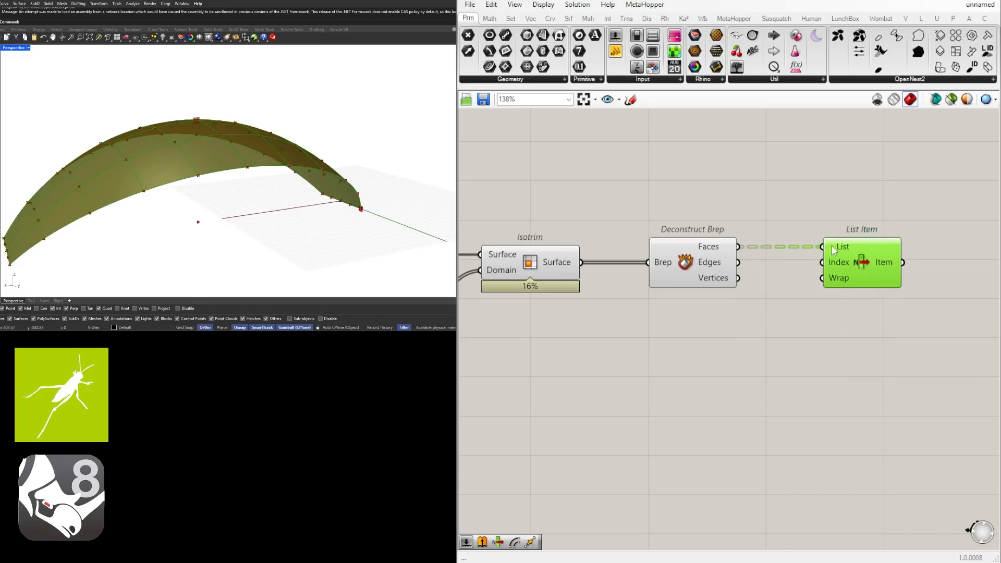
Flatten the List input of List Item and check the single panel it picks at the arch's base.
{"action": "mouse_move", "coordinate": [834, 254]}
{"action": "right_click", "coordinate": [846, 244]}
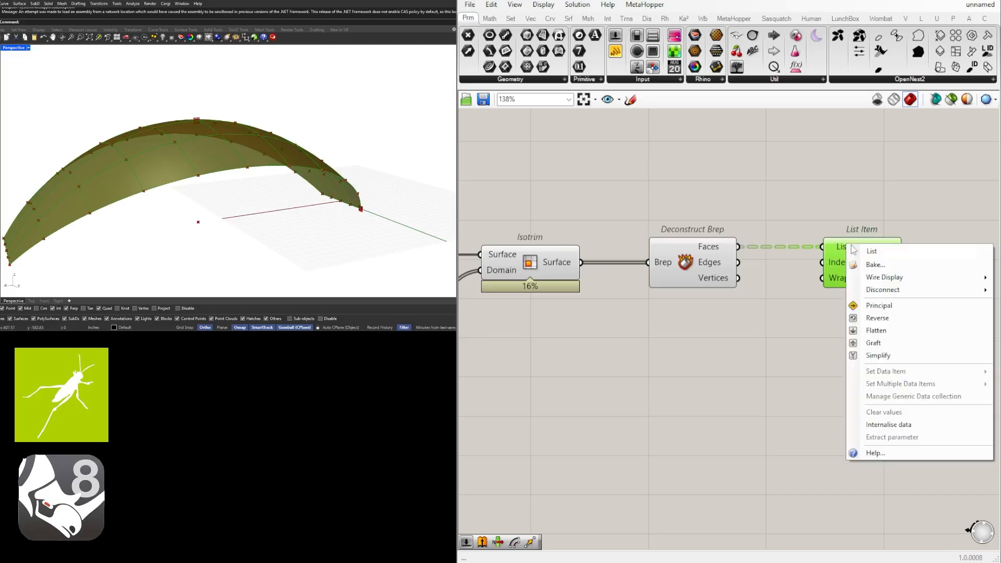
{"action": "left_click", "coordinate": [895, 332]}
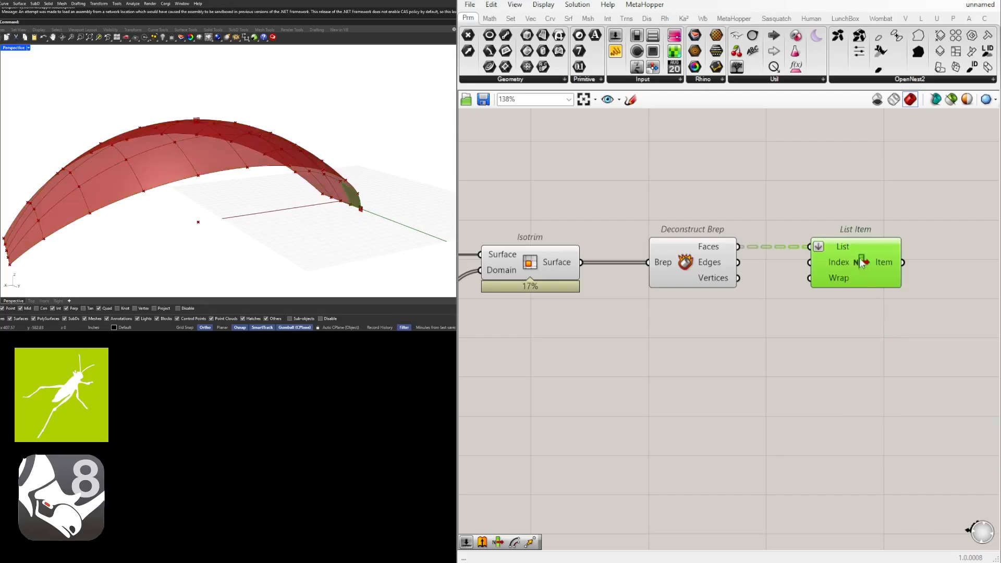
{"action": "right_click_drag", "start_coordinate": [390, 166], "coordinate": [283, 146]}
{"action": "scroll", "coordinate": [257, 202], "scroll_direction": "up", "scroll_amount": 5}
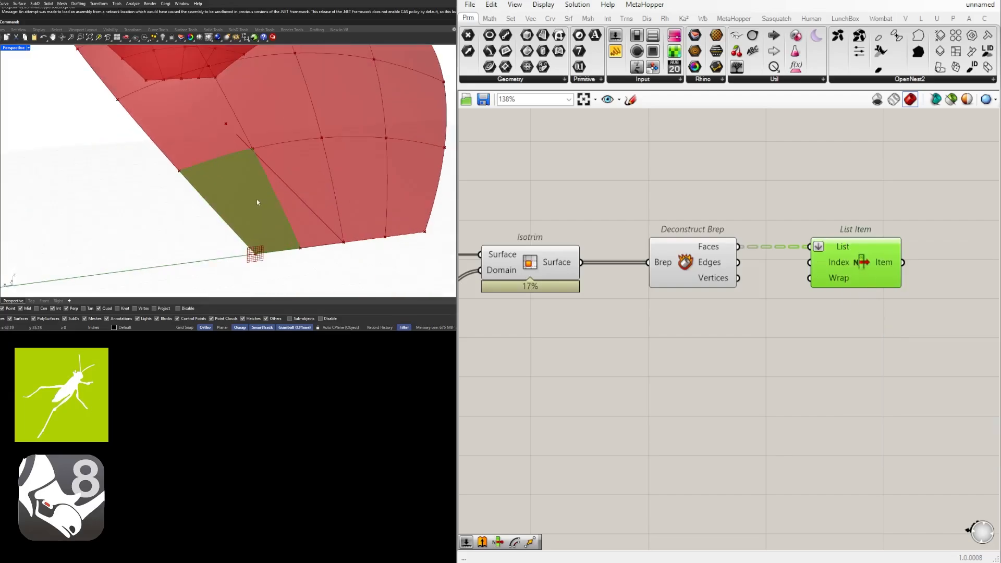
Delete Deconstruct Brep, wire Isotrim's Surface directly into List Item's List input, and move List Item closer to Isotrim.
{"action": "scroll", "coordinate": [834, 315], "scroll_direction": "down", "scroll_amount": 3}
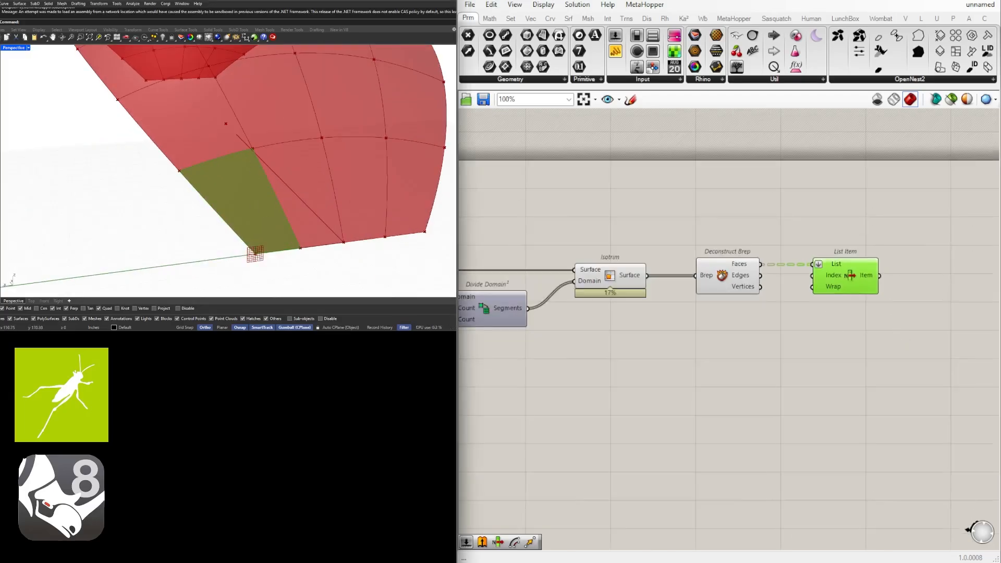
{"action": "right_click", "coordinate": [640, 403]}
{"action": "left_click", "coordinate": [813, 357]}
{"action": "right_click_drag", "start_coordinate": [820, 356], "coordinate": [728, 357]}
{"action": "left_click", "coordinate": [757, 281]}
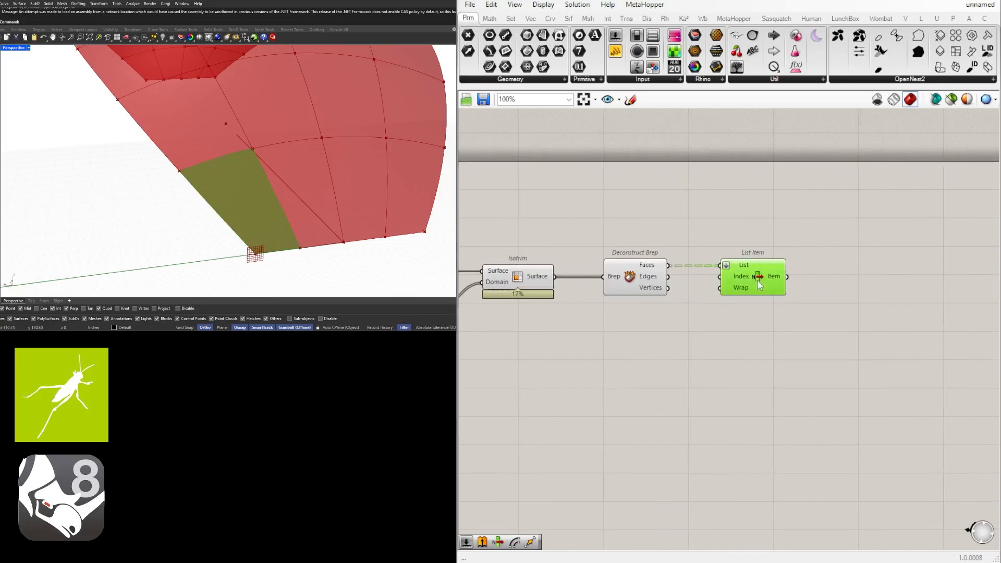
{"action": "scroll", "coordinate": [671, 285], "scroll_direction": "up", "scroll_amount": 1}
{"action": "scroll", "coordinate": [575, 286], "scroll_direction": "up", "scroll_amount": 1}
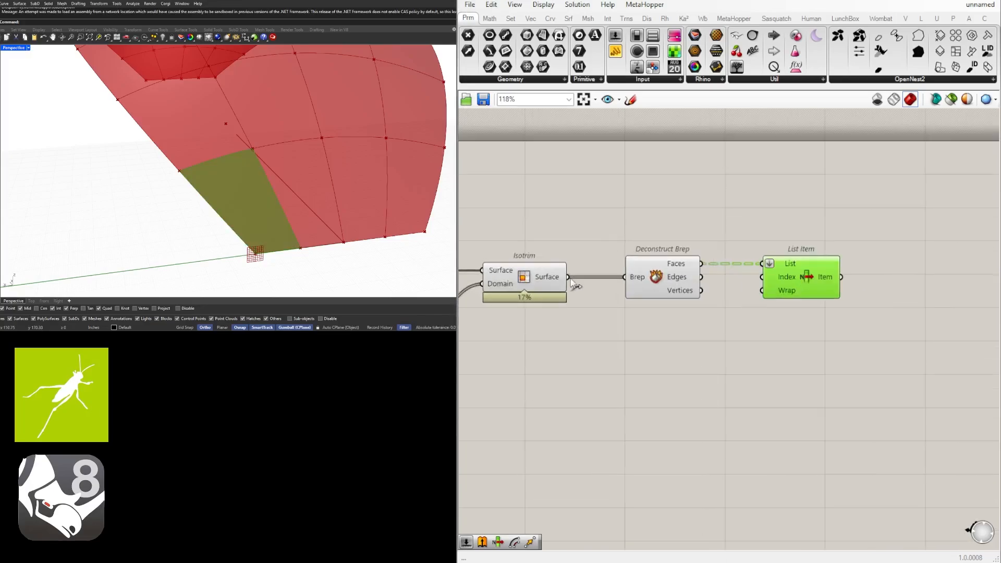
{"action": "left_click_drag", "start_coordinate": [640, 291], "coordinate": [697, 339]}
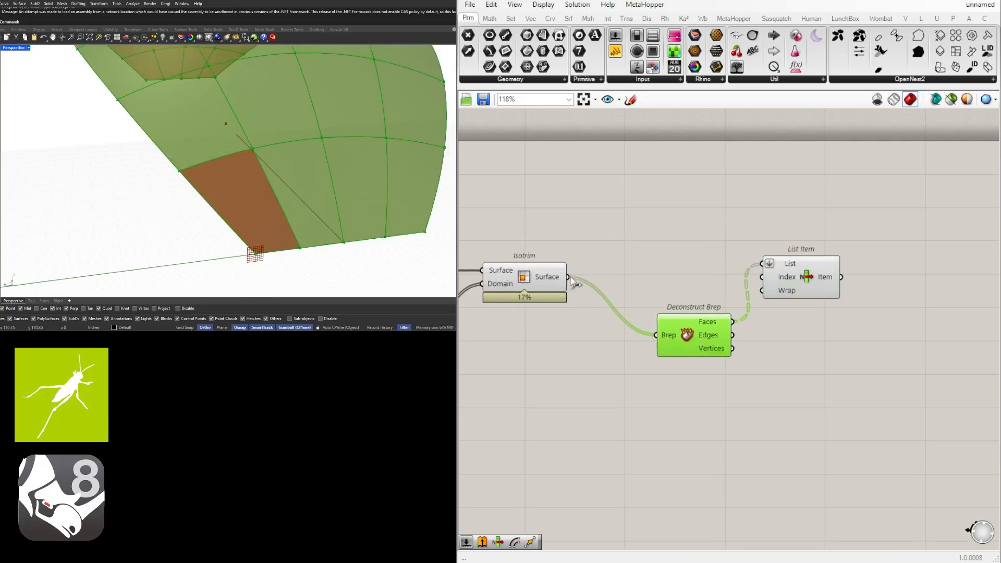
{"action": "key", "text": "Delete"}
{"action": "left_click_drag", "start_coordinate": [567, 277], "coordinate": [762, 263]}
{"action": "left_click_drag", "start_coordinate": [818, 283], "coordinate": [667, 296]}
Add a Deconstruct Brep component after List Item, connect Item to its Brep input, and align it with List Item.
{"action": "right_click_drag", "start_coordinate": [795, 320], "coordinate": [719, 304]}
{"action": "left_click", "coordinate": [740, 304]}
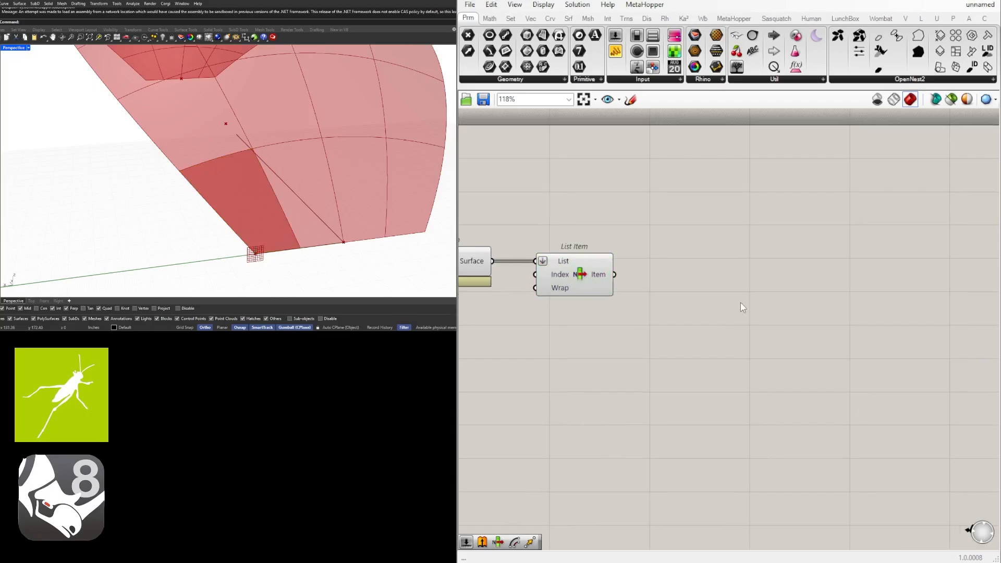
{"action": "double_click", "coordinate": [742, 304]}
{"action": "type", "text": "dec"}
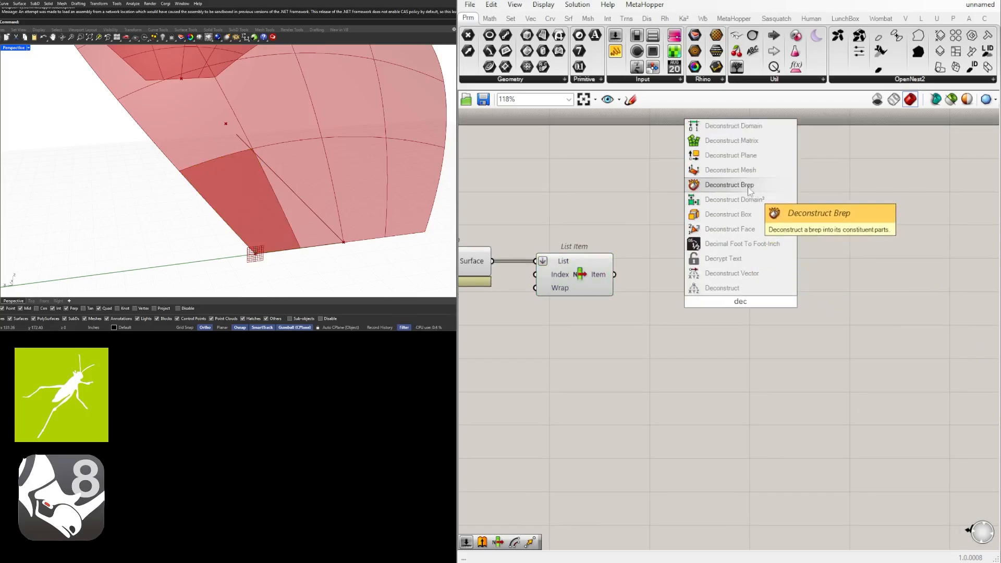
{"action": "left_click", "coordinate": [749, 190]}
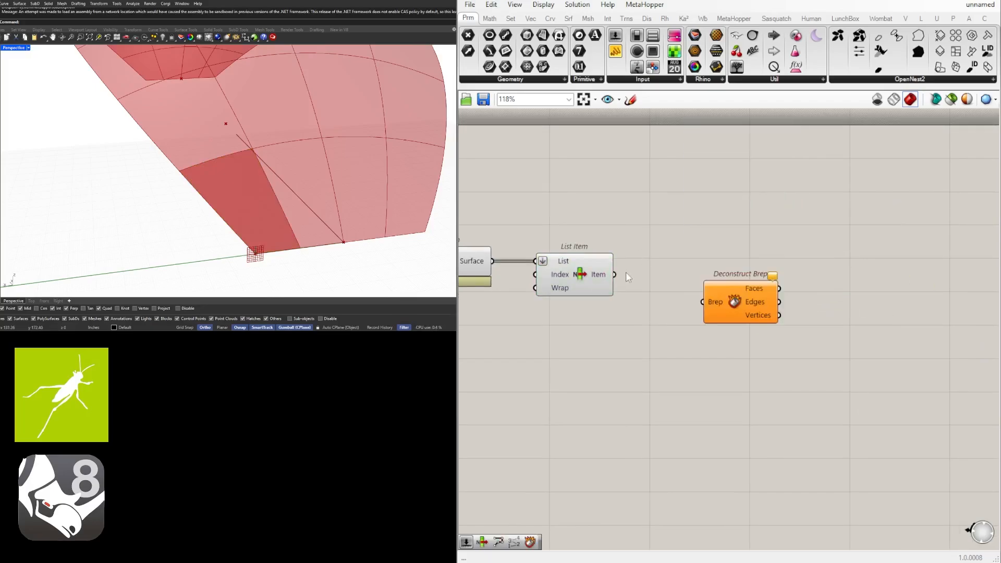
{"action": "left_click_drag", "start_coordinate": [614, 274], "coordinate": [685, 279]}
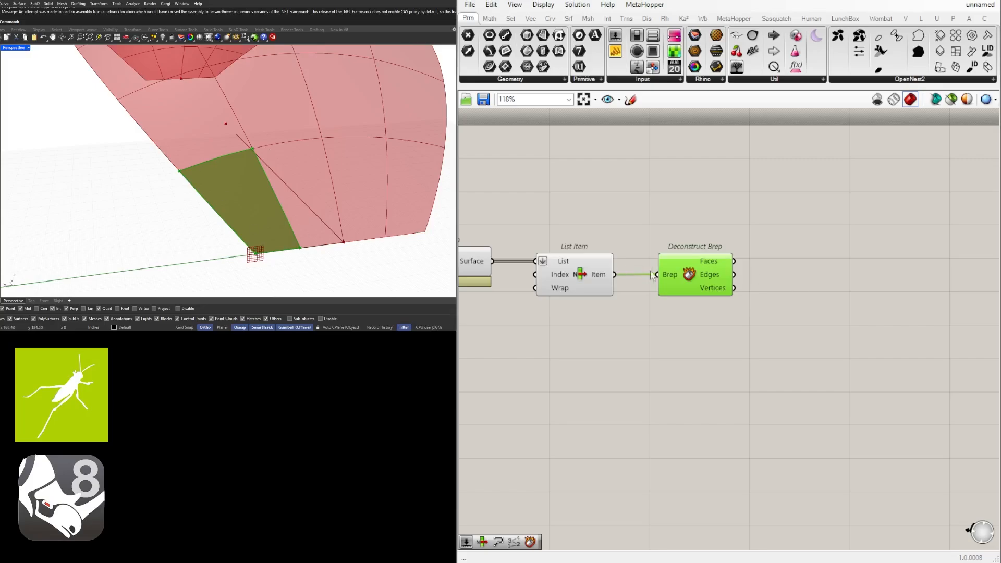
Move List Item and Deconstruct Brep together slightly lower and farther from Isotrim, then deselect them.
{"action": "right_click_drag", "start_coordinate": [637, 287], "coordinate": [742, 308]}
{"action": "left_click_drag", "start_coordinate": [838, 327], "coordinate": [667, 249]}
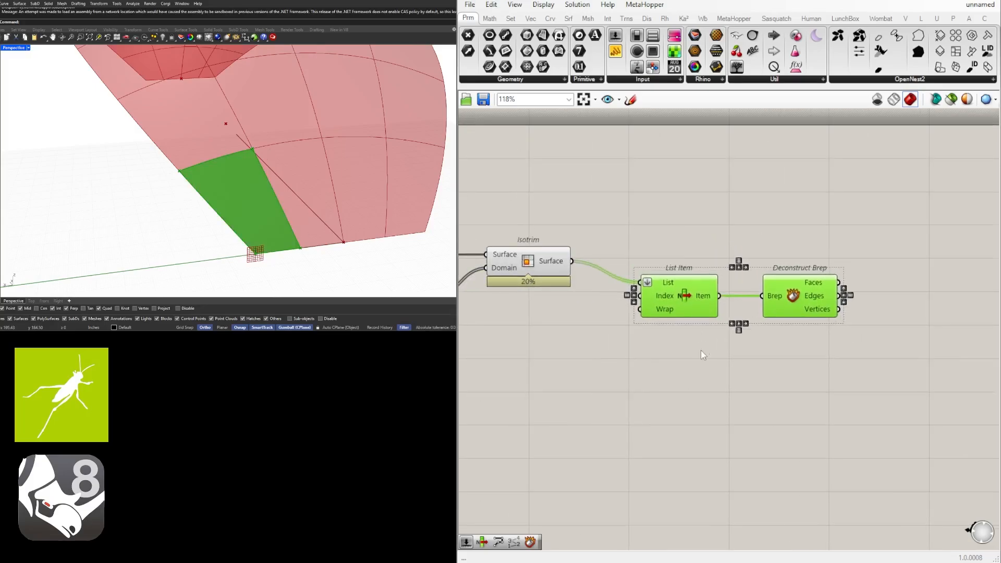
{"action": "left_click", "coordinate": [548, 359]}
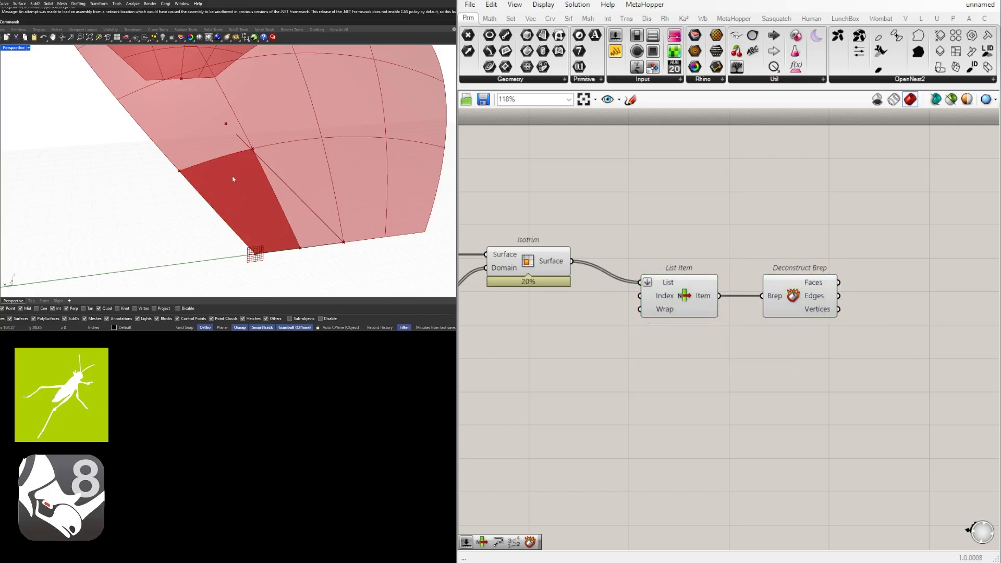
Add a number slider with value 5, connect it to List Item's Index, and inspect the picked panel on the arch.
{"action": "double_click", "coordinate": [561, 327]}
{"action": "type", "text": "5"}
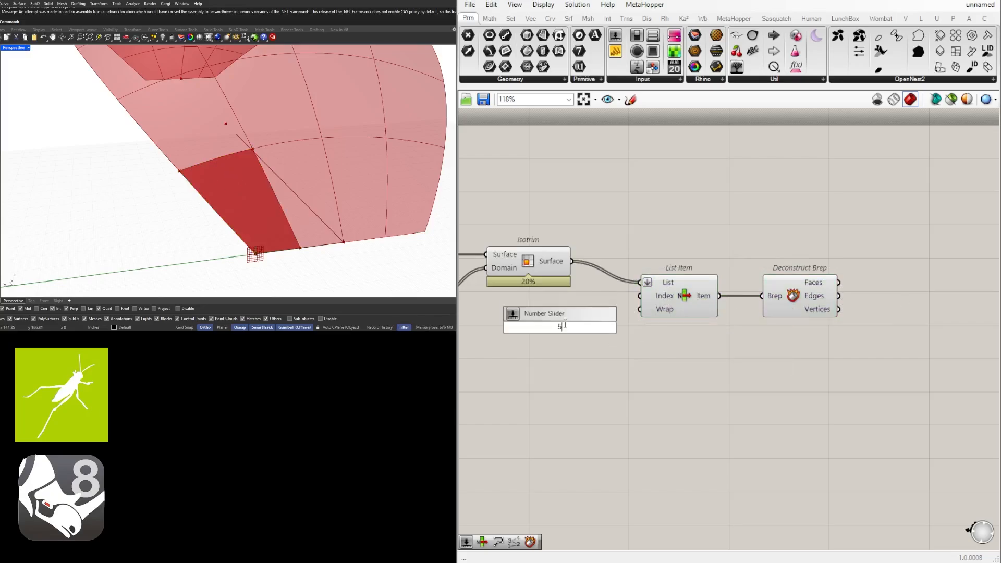
{"action": "key", "text": "Return"}
{"action": "left_click_drag", "start_coordinate": [613, 321], "coordinate": [662, 296]}
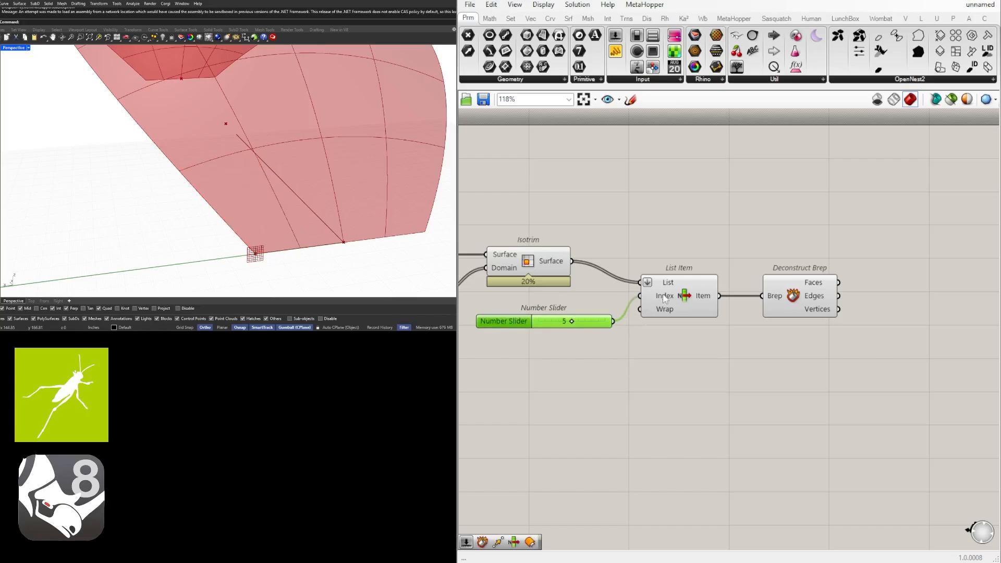
{"action": "left_click", "coordinate": [792, 297]}
{"action": "scroll", "coordinate": [221, 171], "scroll_direction": "down", "scroll_amount": 10}
{"action": "scroll", "coordinate": [220, 169], "scroll_direction": "up", "scroll_amount": 2}
{"action": "right_click_drag", "start_coordinate": [219, 170], "coordinate": [265, 207]}
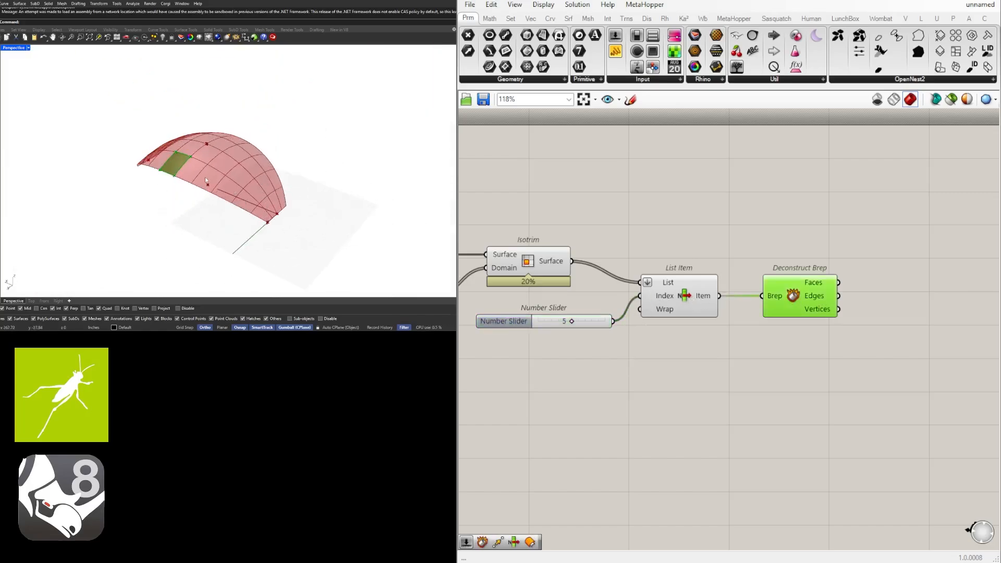
{"action": "right_click_drag", "start_coordinate": [175, 163], "coordinate": [191, 191]}
{"action": "right_click_drag", "start_coordinate": [206, 180], "coordinate": [232, 180]}
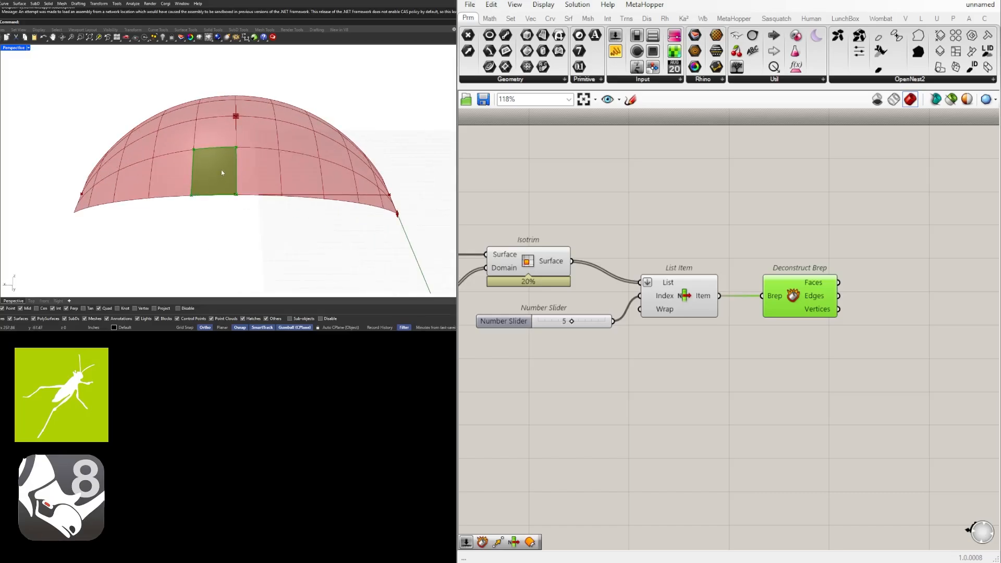
Add a PolyLine component after Deconstruct Brep and connect the Vertices output to its Vertices input.
{"action": "scroll", "coordinate": [734, 256], "scroll_direction": "up", "scroll_amount": 3}
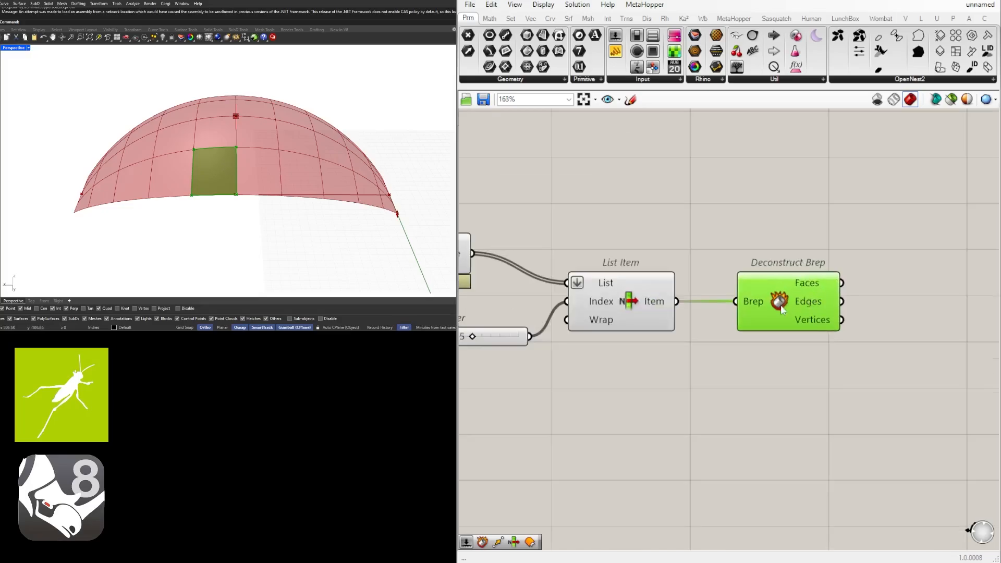
{"action": "right_click_drag", "start_coordinate": [788, 308], "coordinate": [742, 277]}
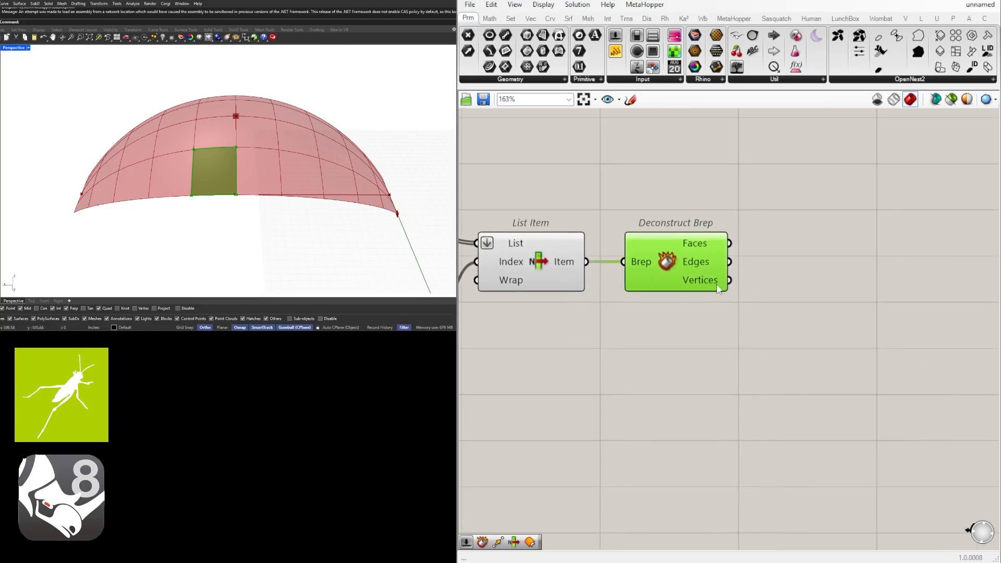
{"action": "double_click", "coordinate": [776, 284]}
{"action": "type", "text": "polyl"}
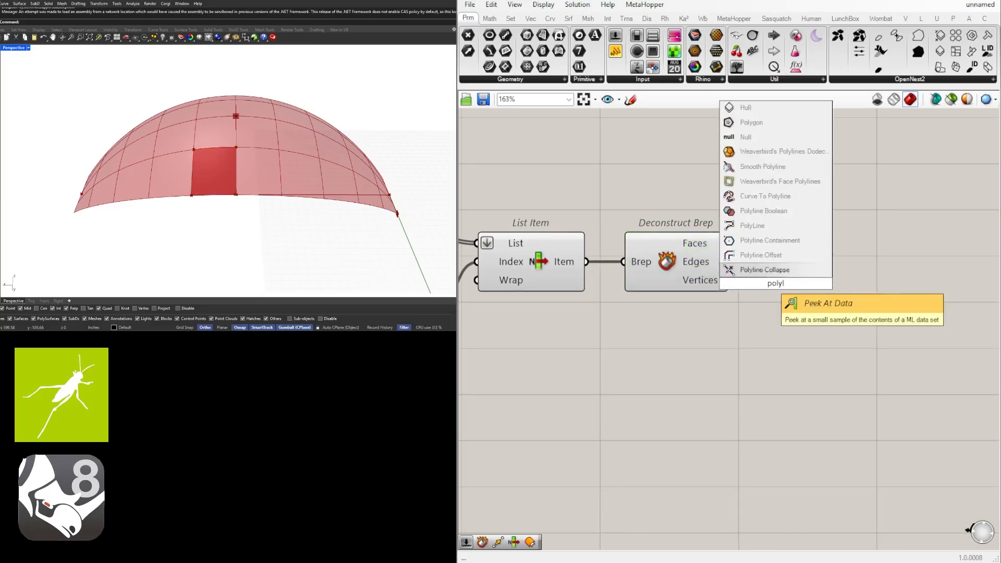
{"action": "left_click", "coordinate": [752, 225]}
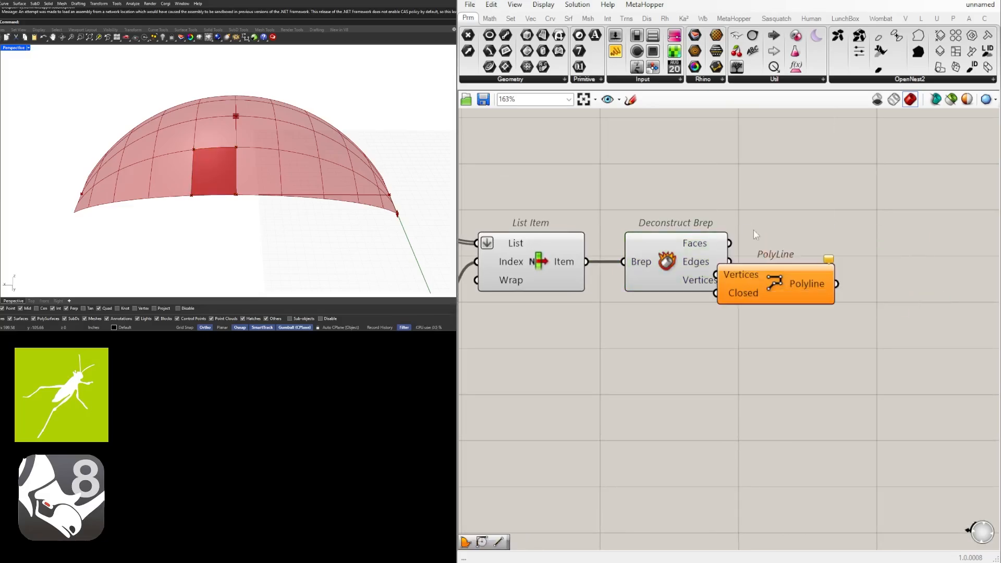
{"action": "left_click_drag", "start_coordinate": [777, 302], "coordinate": [850, 322]}
{"action": "right_click_drag", "start_coordinate": [584, 327], "coordinate": [677, 316]}
{"action": "scroll", "coordinate": [729, 315], "scroll_direction": "down", "scroll_amount": 1}
{"action": "scroll", "coordinate": [758, 288], "scroll_direction": "up", "scroll_amount": 1}
{"action": "right_click_drag", "start_coordinate": [759, 288], "coordinate": [660, 282]}
{"action": "left_click_drag", "start_coordinate": [666, 262], "coordinate": [727, 282]}
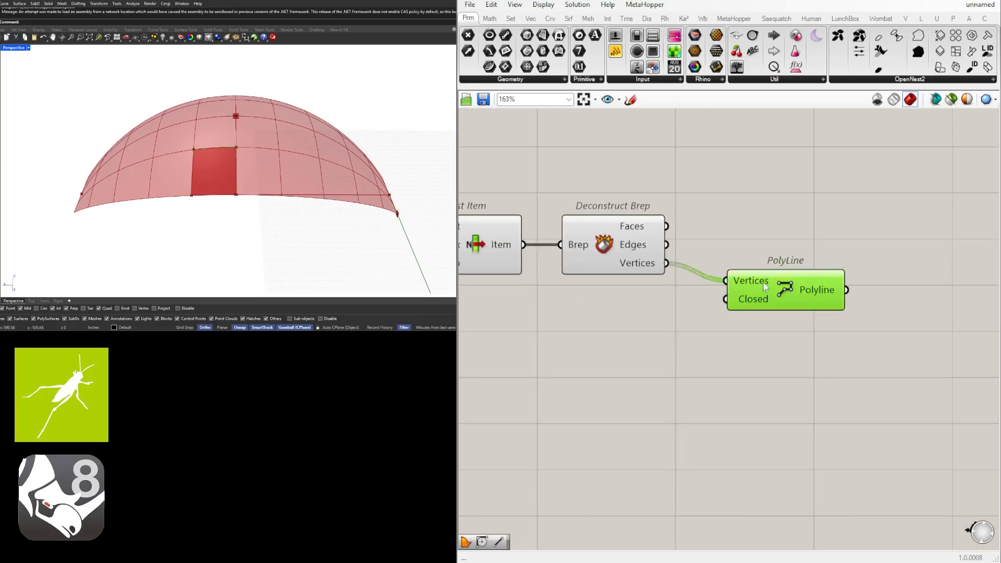
Set PolyLine's Closed input to True and align the component with Deconstruct Brep's Vertices output.
{"action": "right_click_drag", "start_coordinate": [245, 162], "coordinate": [132, 121]}
{"action": "scroll", "coordinate": [253, 118], "scroll_direction": "up", "scroll_amount": 7}
{"action": "right_click_drag", "start_coordinate": [244, 124], "coordinate": [184, 159]}
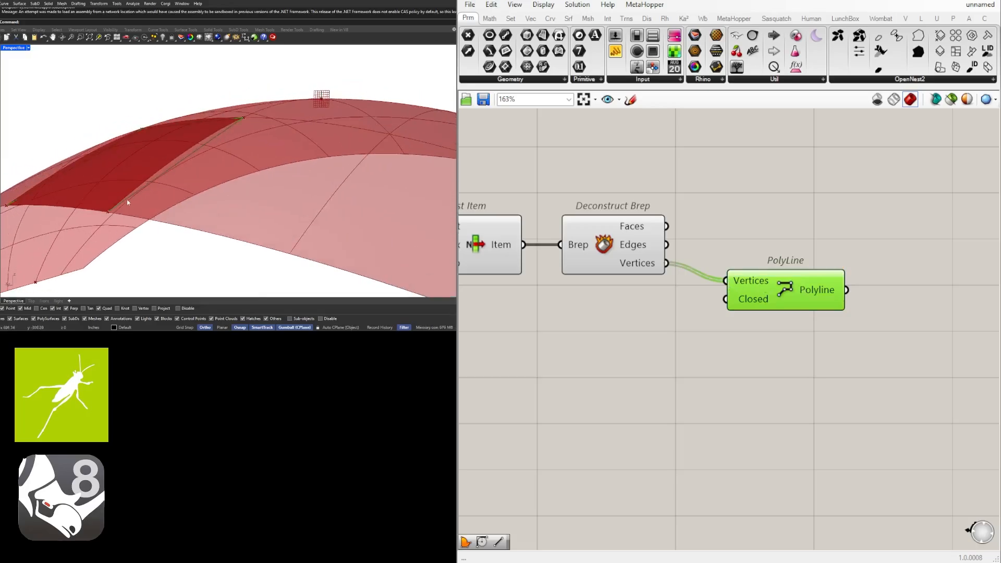
{"action": "right_click_drag", "start_coordinate": [119, 214], "coordinate": [66, 228]}
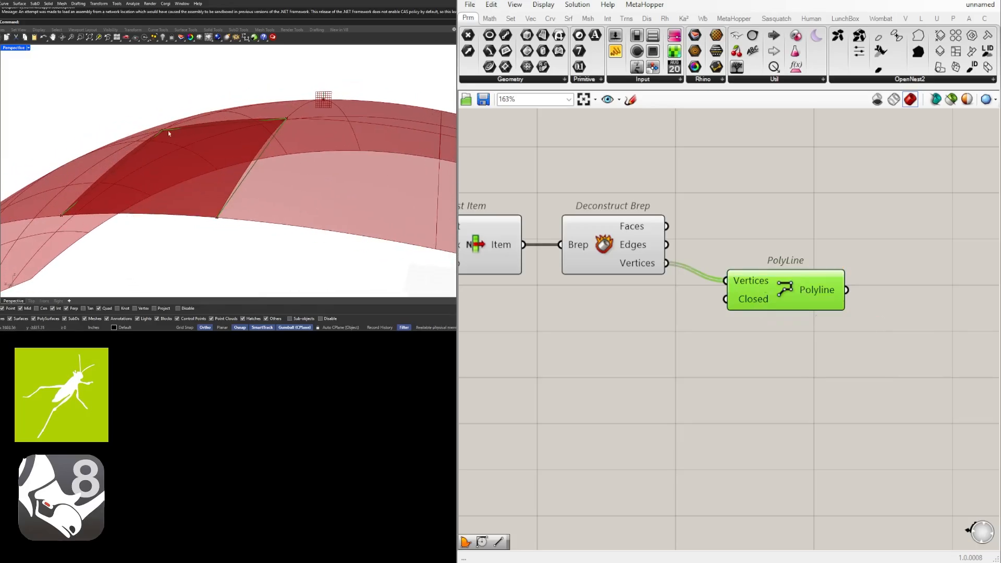
{"action": "right_click", "coordinate": [760, 301]}
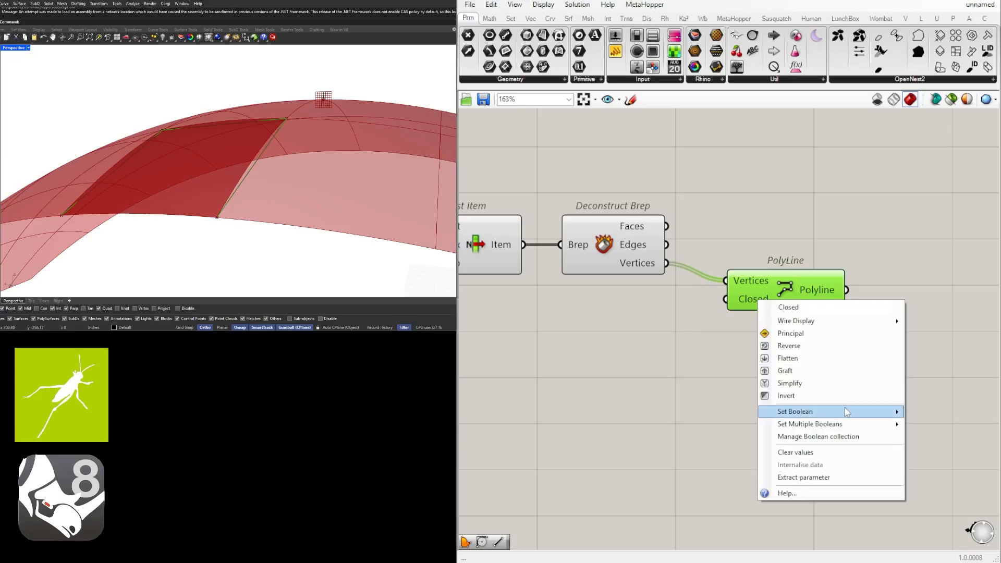
{"action": "mouse_move", "coordinate": [794, 411]}
{"action": "left_click", "coordinate": [930, 424]}
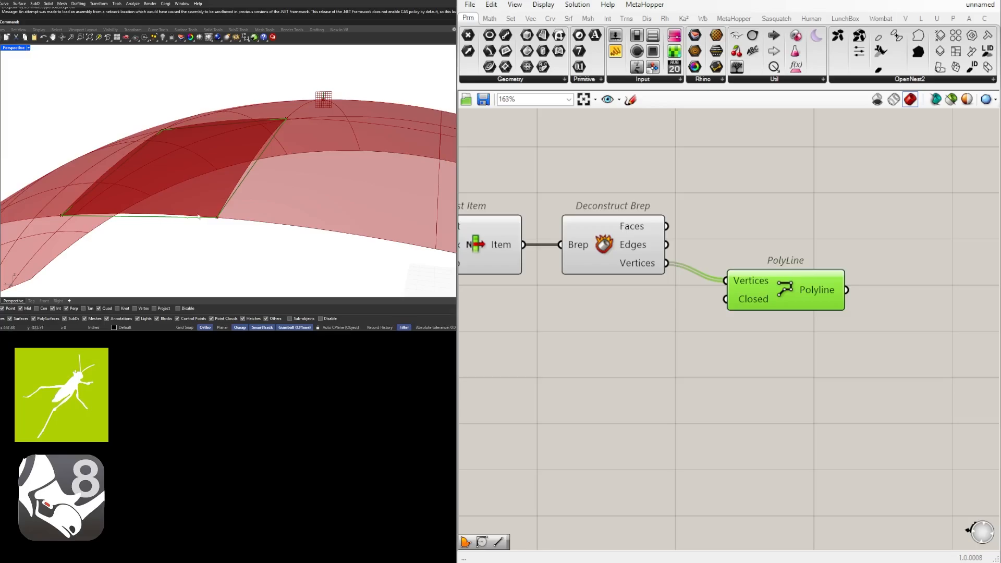
{"action": "right_click_drag", "start_coordinate": [797, 310], "coordinate": [738, 311]}
{"action": "left_click_drag", "start_coordinate": [726, 292], "coordinate": [725, 274]}
{"action": "right_click_drag", "start_coordinate": [834, 304], "coordinate": [791, 308]}
Try to fill the polyline with a Boundary Surfaces component connected to PolyLine's output, and delete that component.
{"action": "double_click", "coordinate": [848, 302]}
{"action": "type", "text": "bound"}
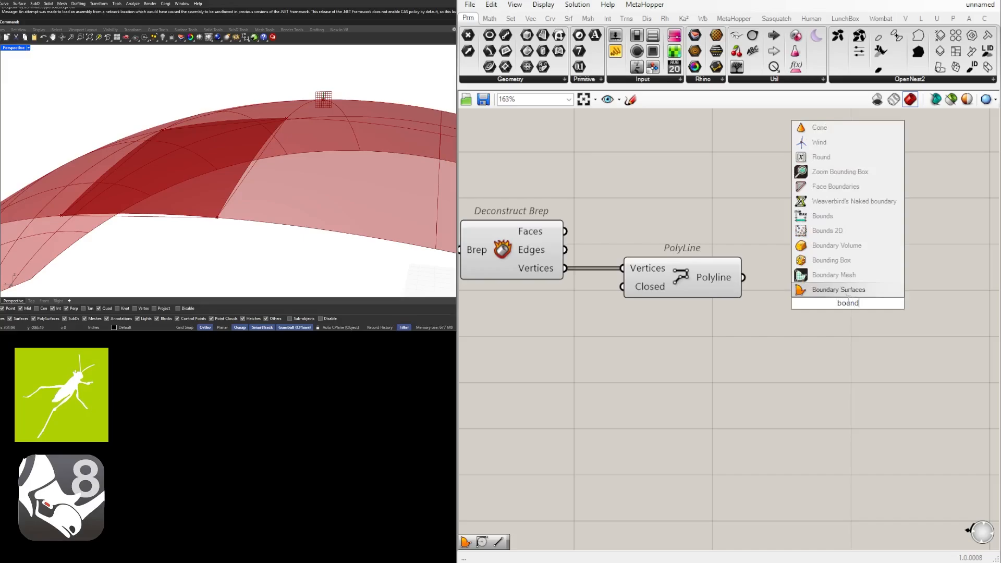
{"action": "key", "text": "Return"}
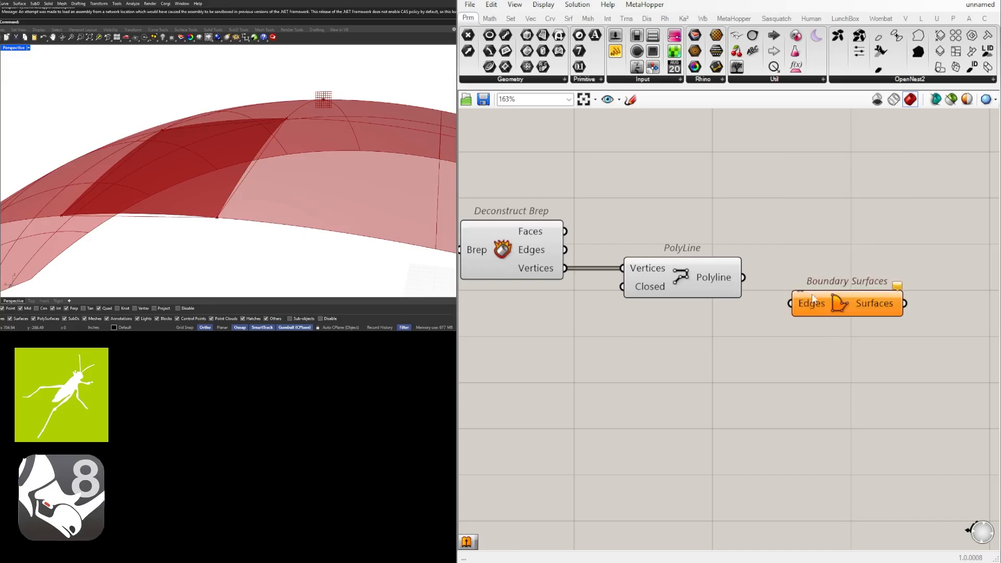
{"action": "left_click_drag", "start_coordinate": [744, 278], "coordinate": [823, 279]}
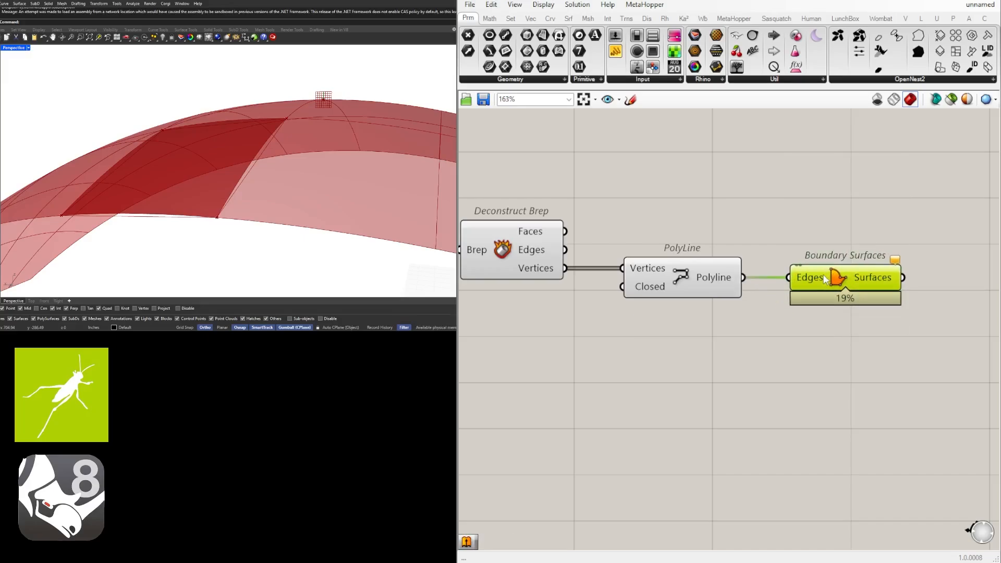
{"action": "key", "text": "Delete"}
Examine how the straight edges of the polyline compare with the curved panel on the arch.
{"action": "left_click", "coordinate": [663, 285]}
{"action": "scroll", "coordinate": [261, 163], "scroll_direction": "down", "scroll_amount": 5}
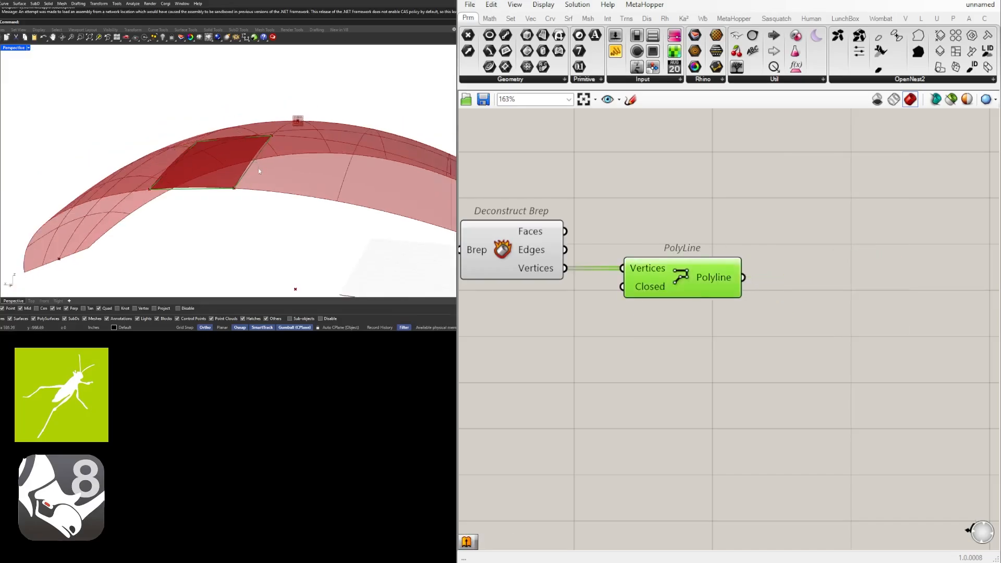
{"action": "right_click_drag", "start_coordinate": [259, 170], "coordinate": [261, 216]}
{"action": "scroll", "coordinate": [828, 297], "scroll_direction": "down", "scroll_amount": 3}
{"action": "right_click_drag", "start_coordinate": [746, 312], "coordinate": [800, 312]}
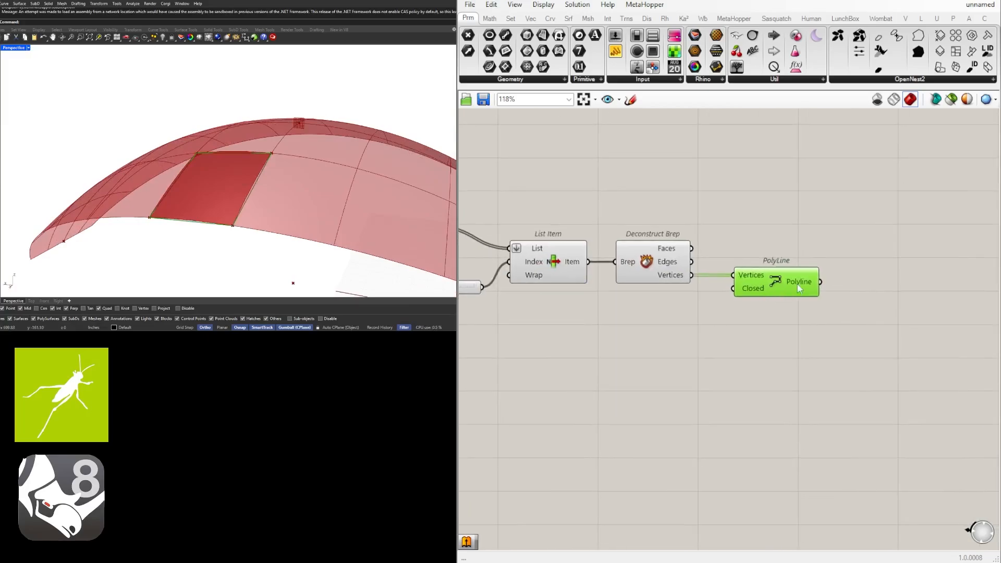
{"action": "right_click_drag", "start_coordinate": [255, 181], "coordinate": [278, 110]}
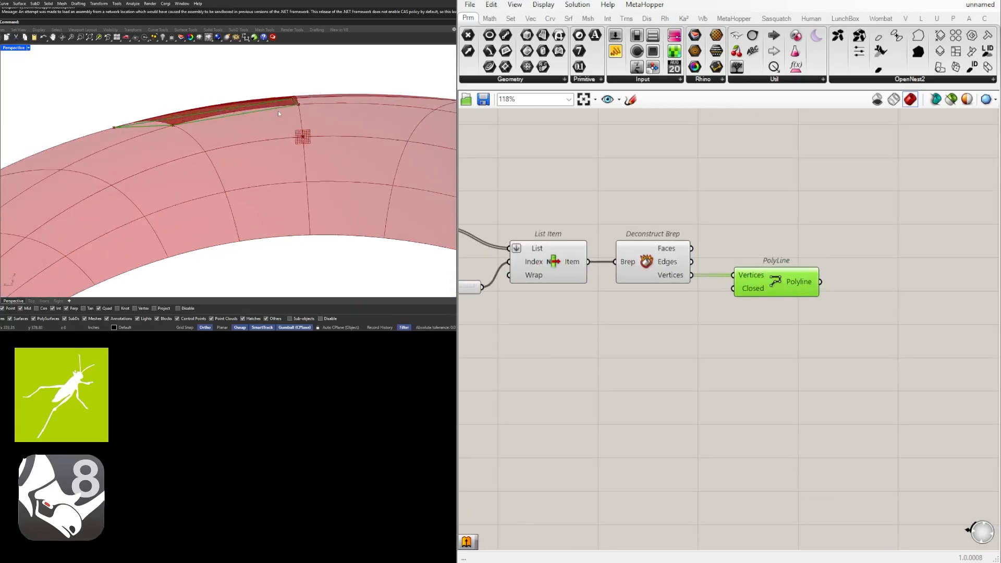
{"action": "right_click_drag", "start_coordinate": [206, 125], "coordinate": [203, 81]}
{"action": "scroll", "coordinate": [804, 292], "scroll_direction": "down", "scroll_amount": 2}
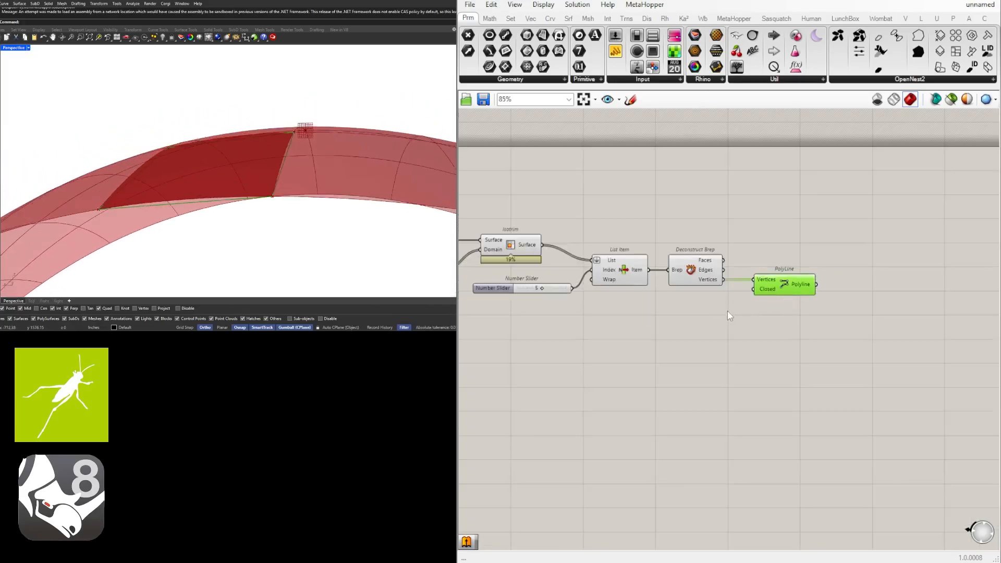
{"action": "left_click", "coordinate": [727, 311]}
Turn off the preview of the Isotrim component so its panels are hidden in the viewport.
{"action": "scroll", "coordinate": [715, 290], "scroll_direction": "up", "scroll_amount": 1}
{"action": "right_click_drag", "start_coordinate": [479, 236], "coordinate": [549, 240]}
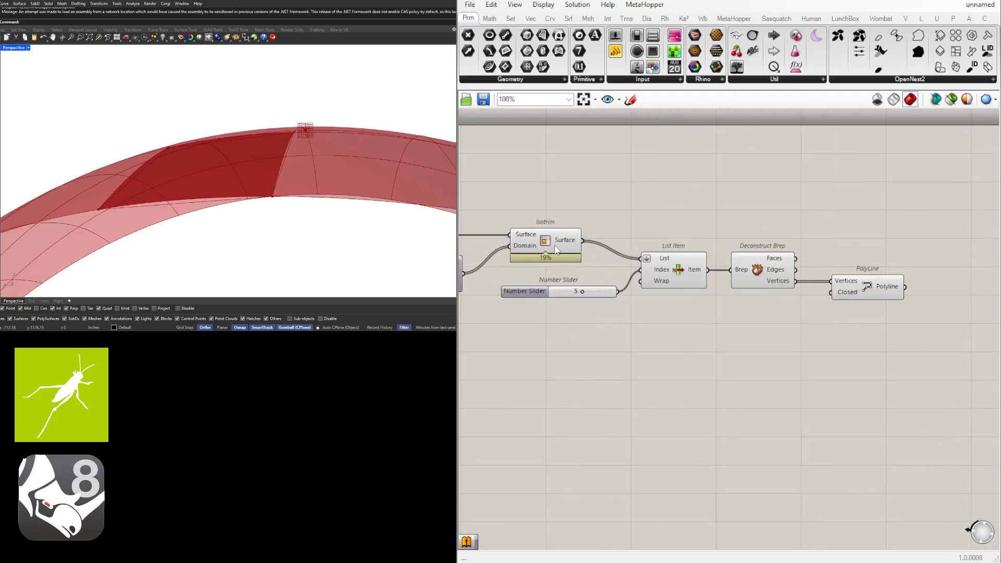
{"action": "left_click", "coordinate": [548, 239]}
{"action": "middle_click", "coordinate": [547, 237]}
{"action": "left_click", "coordinate": [583, 202]}
{"action": "left_click", "coordinate": [722, 210]}
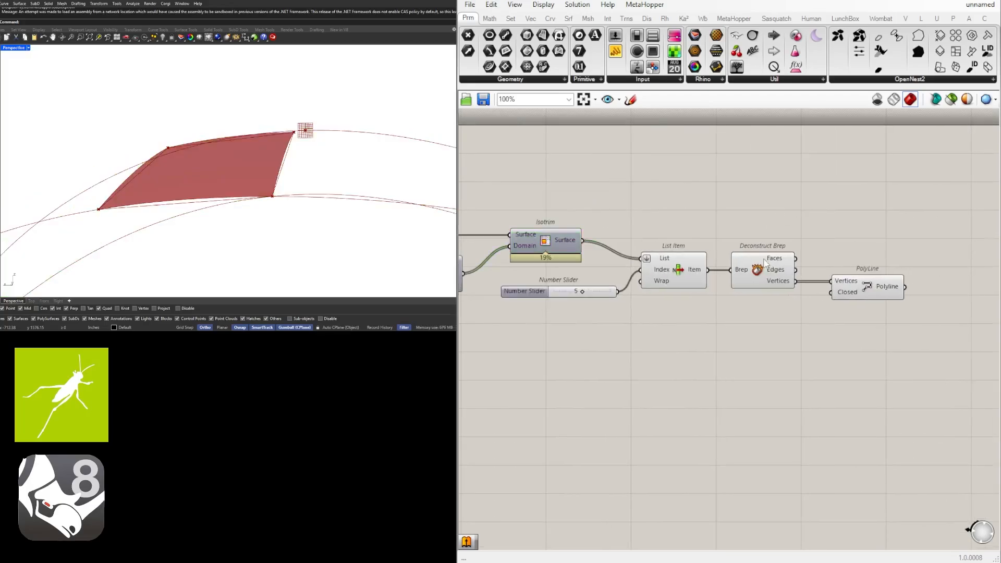
Turn off the preview of Deconstruct Brep and inspect the remaining panel geometry.
{"action": "left_click", "coordinate": [764, 257]}
{"action": "middle_click", "coordinate": [764, 257]}
{"action": "left_click", "coordinate": [800, 221]}
{"action": "left_click", "coordinate": [802, 225]}
{"action": "scroll", "coordinate": [778, 237], "scroll_direction": "up", "scroll_amount": 4}
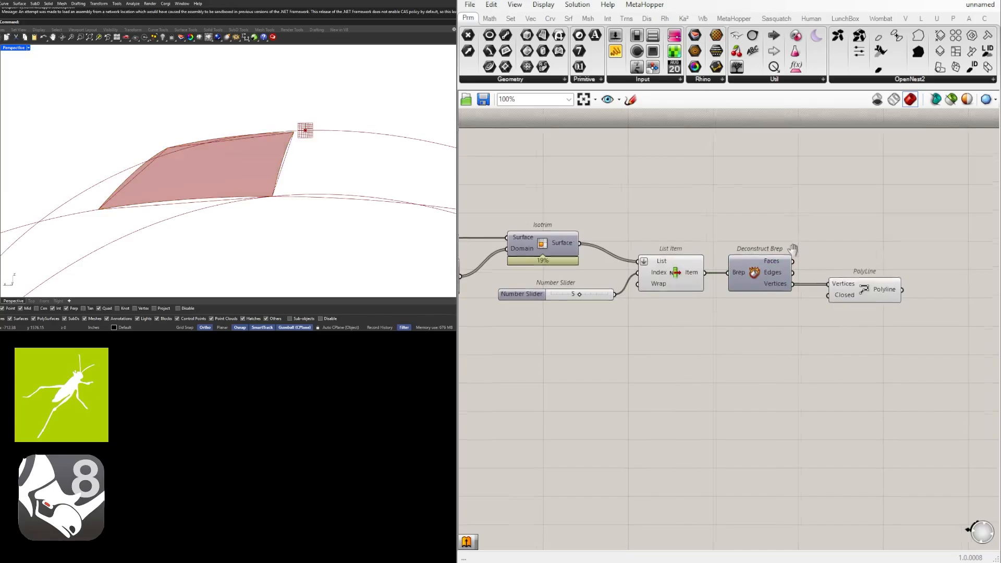
{"action": "right_click_drag", "start_coordinate": [230, 146], "coordinate": [183, 175]}
{"action": "scroll", "coordinate": [180, 176], "scroll_direction": "down", "scroll_amount": 4}
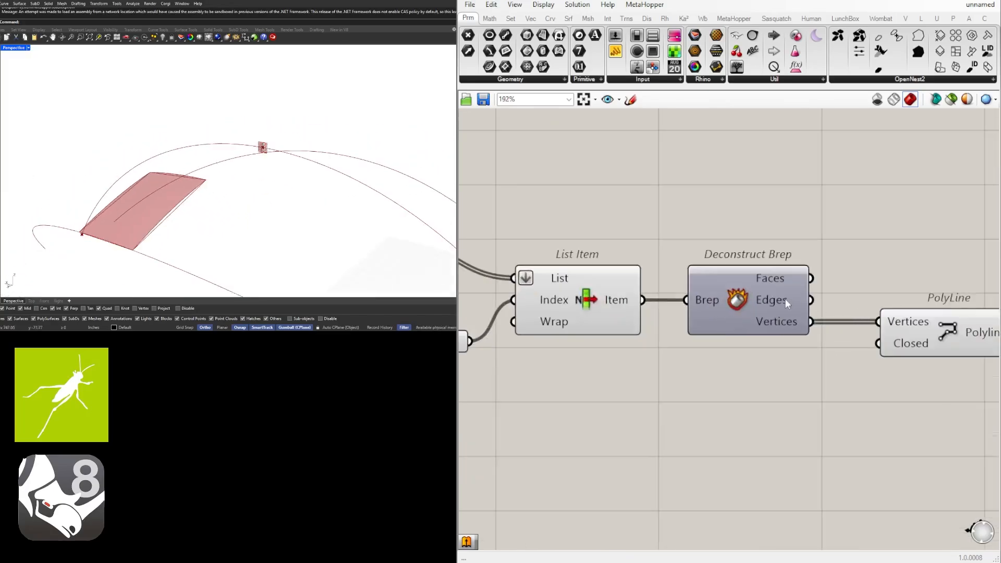
{"action": "right_click_drag", "start_coordinate": [817, 330], "coordinate": [758, 299]}
Check the polyline's outline on the panel and turn off the preview of List Item.
{"action": "left_click", "coordinate": [835, 315]}
{"action": "scroll", "coordinate": [835, 314], "scroll_direction": "down", "scroll_amount": 2}
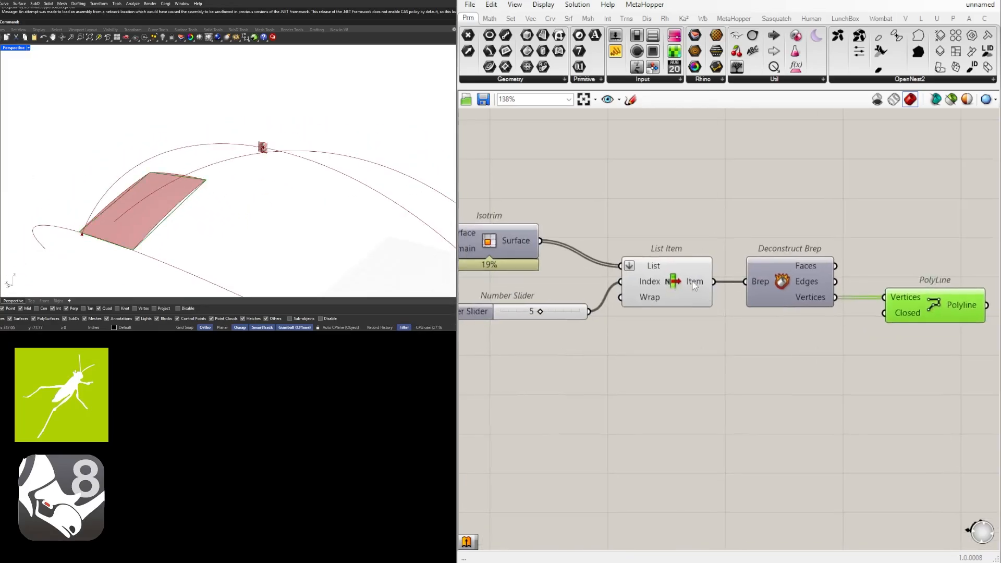
{"action": "left_click", "coordinate": [664, 281]}
{"action": "middle_click", "coordinate": [665, 282]}
{"action": "left_click", "coordinate": [701, 245]}
{"action": "right_click_drag", "start_coordinate": [838, 305], "coordinate": [745, 304]}
{"action": "scroll", "coordinate": [746, 303], "scroll_direction": "up", "scroll_amount": 2}
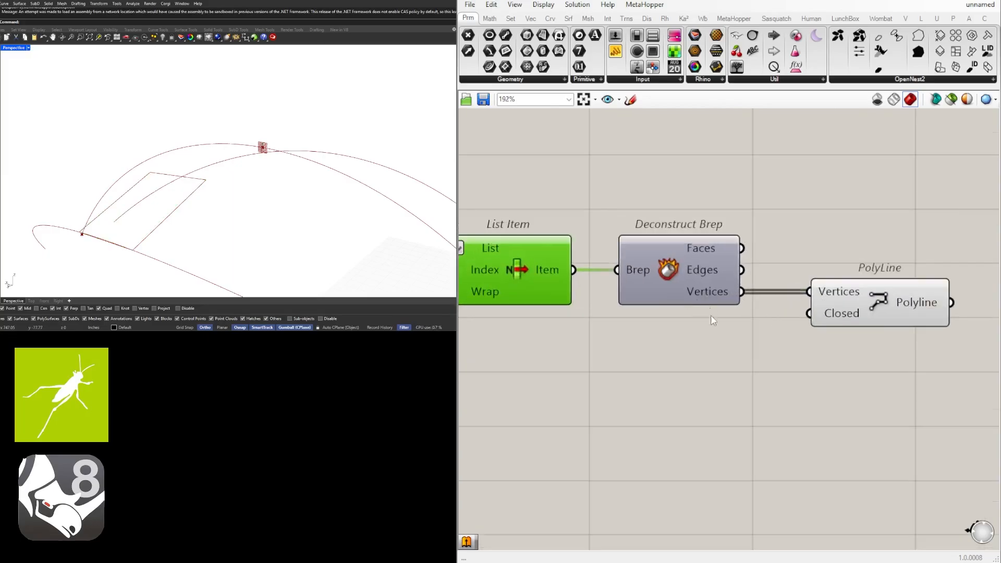
{"action": "left_click", "coordinate": [711, 316]}
Try grafting Deconstruct Brep's Brep input and remove the graft.
{"action": "right_click", "coordinate": [639, 270]}
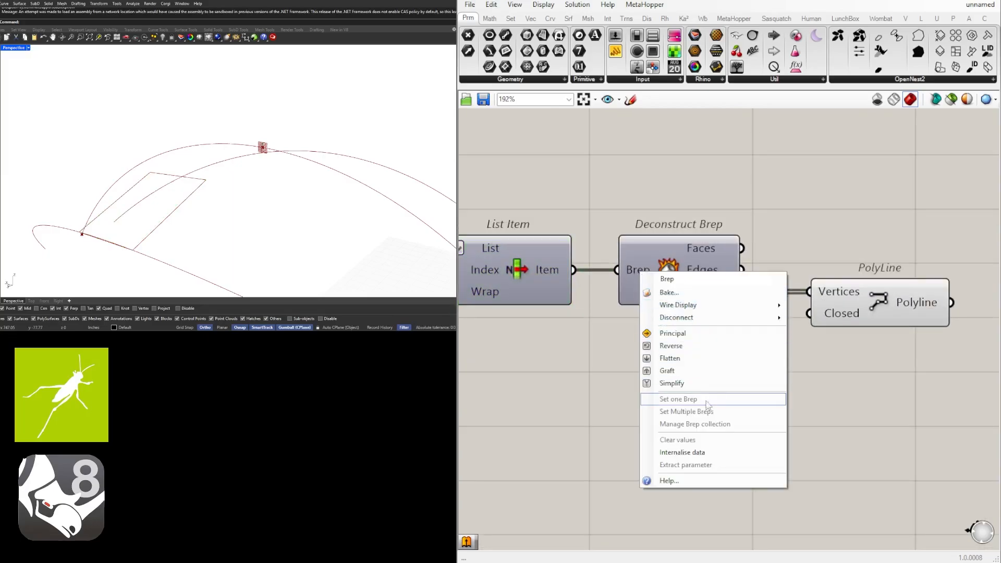
{"action": "left_click", "coordinate": [677, 369]}
{"action": "right_click_drag", "start_coordinate": [698, 292], "coordinate": [636, 284]}
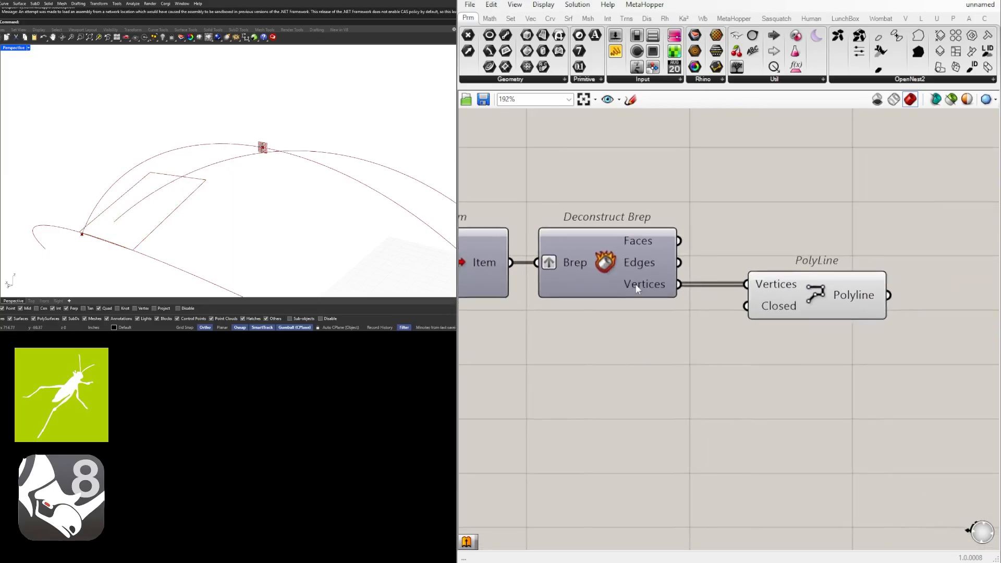
{"action": "right_click", "coordinate": [562, 265]}
{"action": "left_click", "coordinate": [599, 361]}
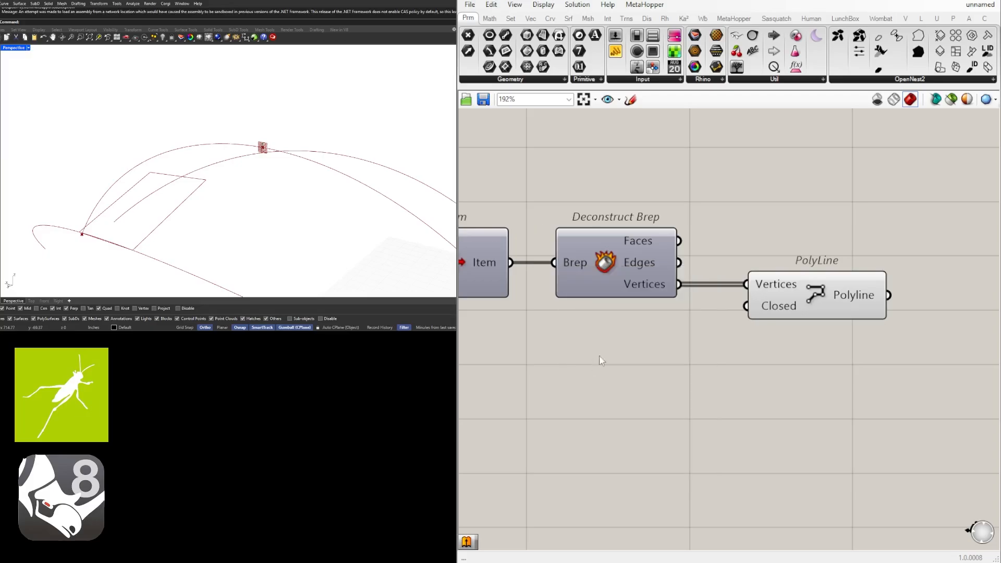
Try grafting Deconstruct Brep's Vertices output and remove the graft.
{"action": "right_click", "coordinate": [640, 284]}
{"action": "left_click", "coordinate": [678, 358]}
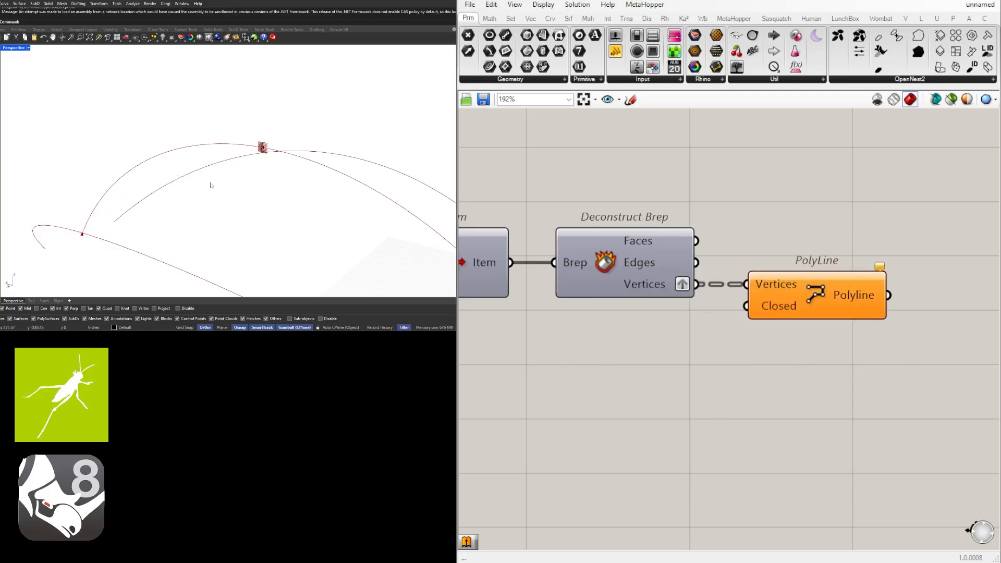
{"action": "right_click", "coordinate": [681, 286]}
{"action": "left_click", "coordinate": [711, 360]}
Remove the Flatten option from List Item's List input.
{"action": "right_click_drag", "start_coordinate": [578, 331], "coordinate": [807, 333]}
{"action": "scroll", "coordinate": [806, 334], "scroll_direction": "down", "scroll_amount": 2}
{"action": "scroll", "coordinate": [582, 264], "scroll_direction": "up", "scroll_amount": 1}
{"action": "right_click", "coordinate": [693, 271]}
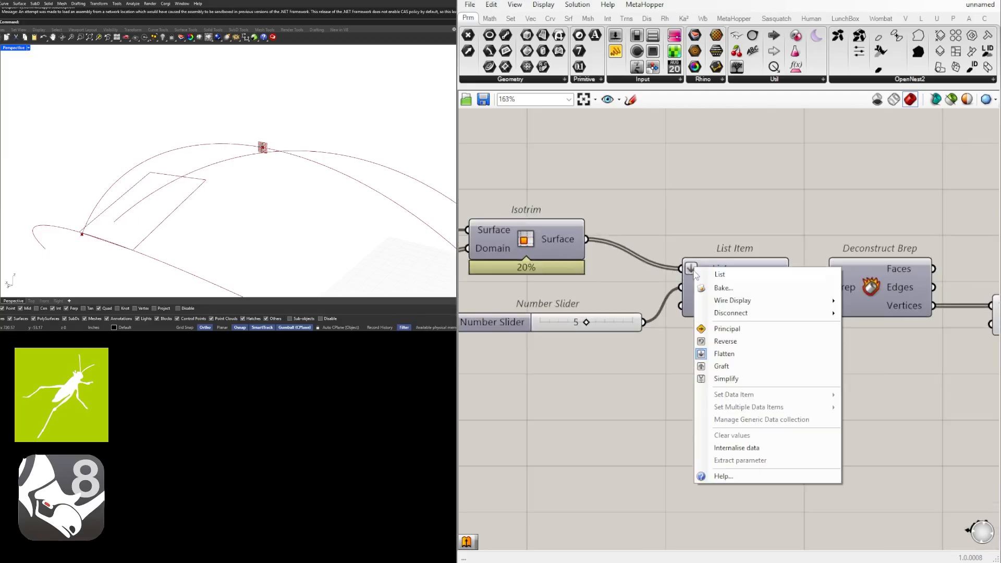
{"action": "left_click", "coordinate": [727, 354]}
Try grafting List Item's List input, inspect the panel outlines across the arch, and remove the graft.
{"action": "right_click", "coordinate": [713, 270]}
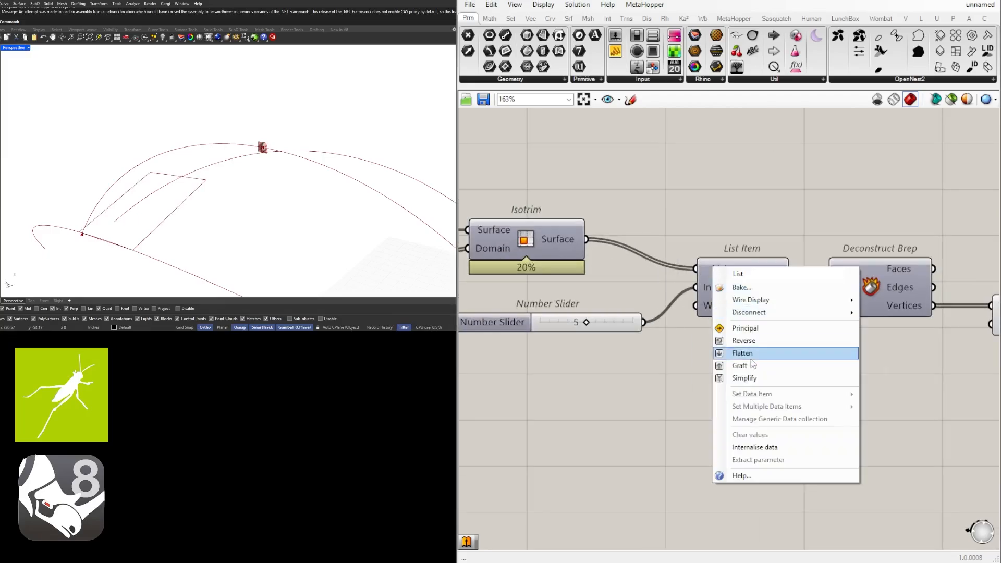
{"action": "left_click", "coordinate": [752, 364]}
{"action": "right_click_drag", "start_coordinate": [246, 194], "coordinate": [230, 173]}
{"action": "right_click_drag", "start_coordinate": [942, 300], "coordinate": [738, 301]}
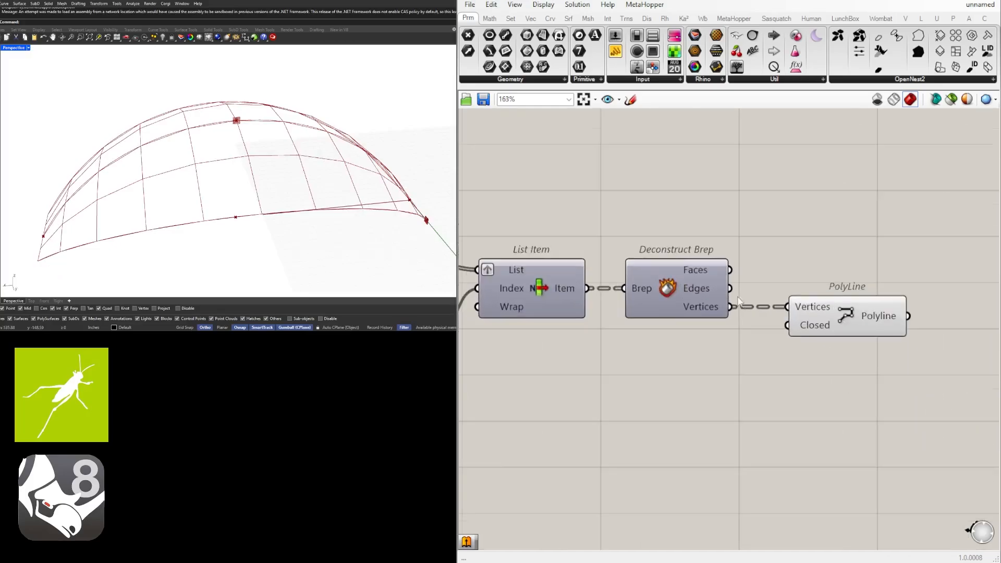
{"action": "right_click_drag", "start_coordinate": [571, 315], "coordinate": [763, 311]}
{"action": "right_click_drag", "start_coordinate": [679, 283], "coordinate": [623, 283]}
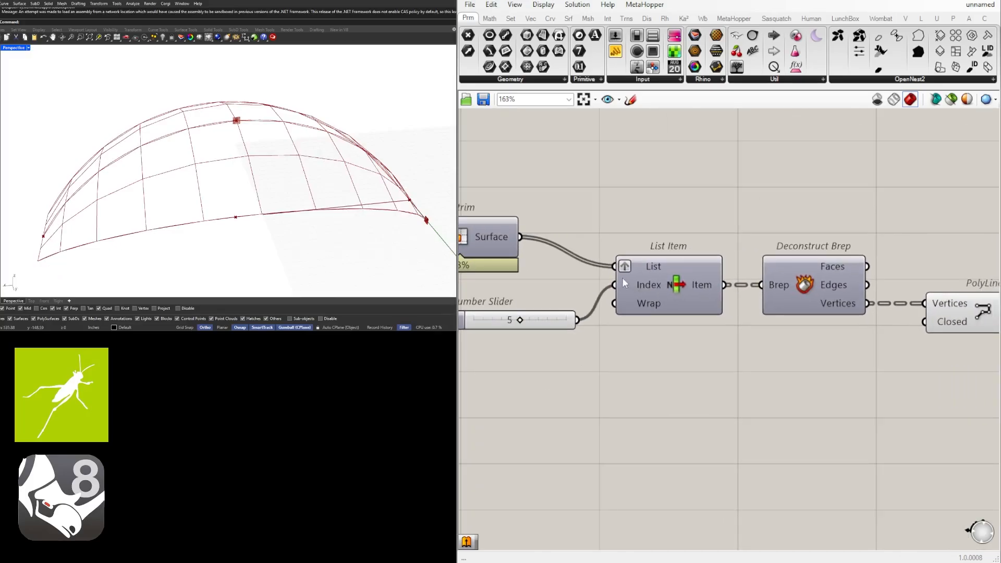
{"action": "right_click", "coordinate": [624, 268]}
{"action": "left_click", "coordinate": [659, 364]}
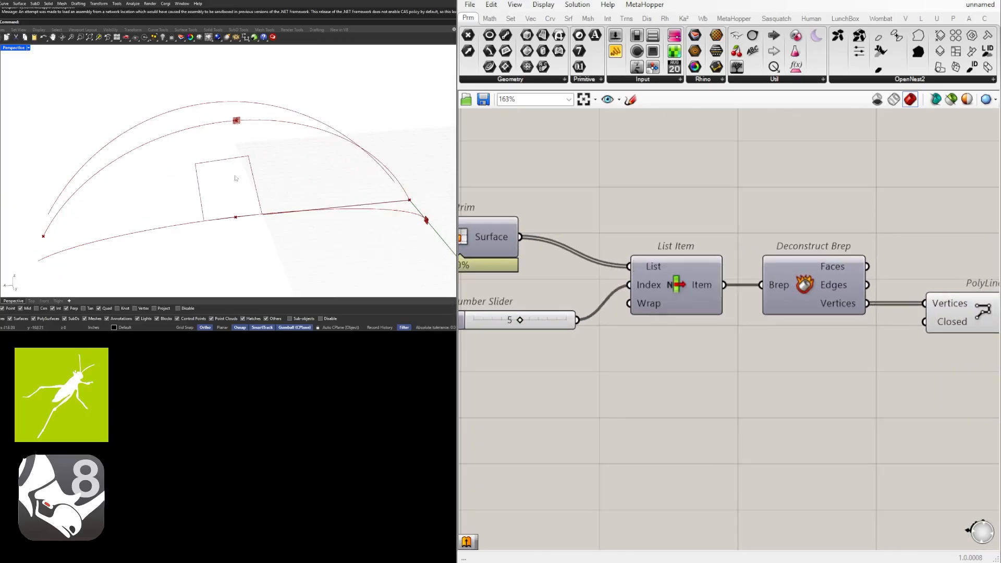
Delete the PolyLine component connected to Deconstruct Brep's Vertices output.
{"action": "right_click_drag", "start_coordinate": [776, 315], "coordinate": [706, 316]}
{"action": "right_click_drag", "start_coordinate": [894, 319], "coordinate": [813, 322]}
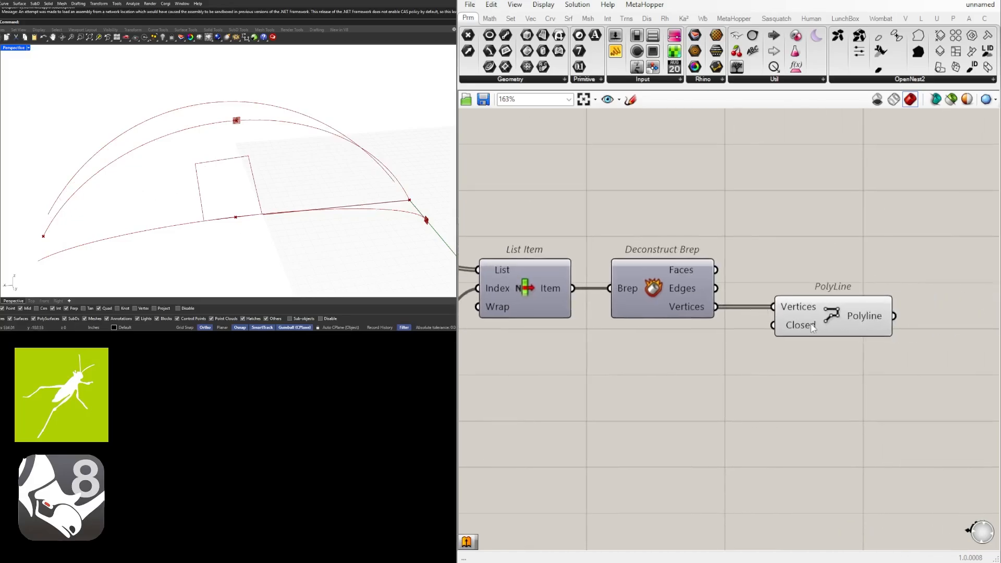
{"action": "left_click", "coordinate": [813, 322]}
{"action": "scroll", "coordinate": [814, 322], "scroll_direction": "up", "scroll_amount": 1}
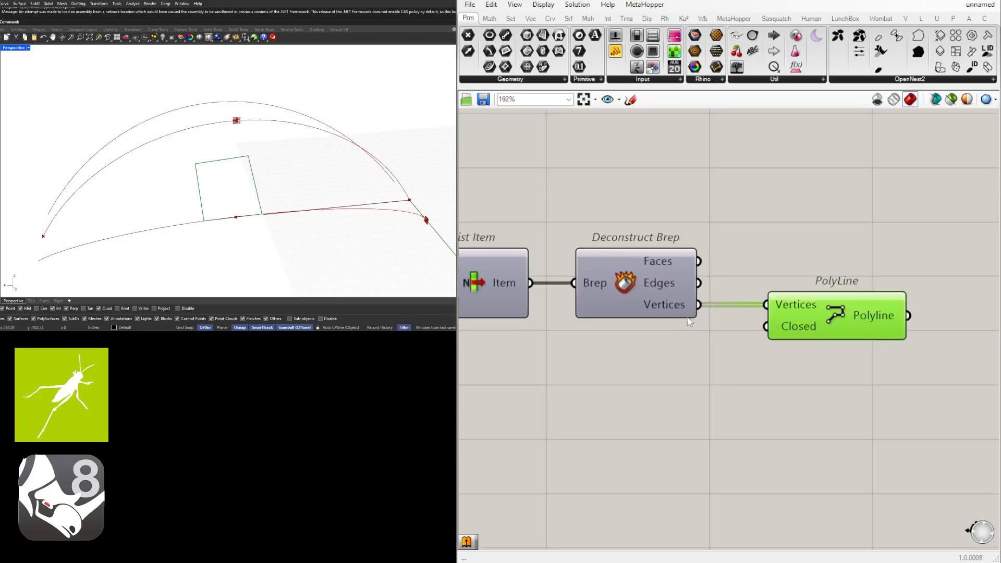
{"action": "key", "text": "Delete"}
Turn the preview of Deconstruct Brep back on and inspect the panel with its corner points.
{"action": "left_click", "coordinate": [626, 284]}
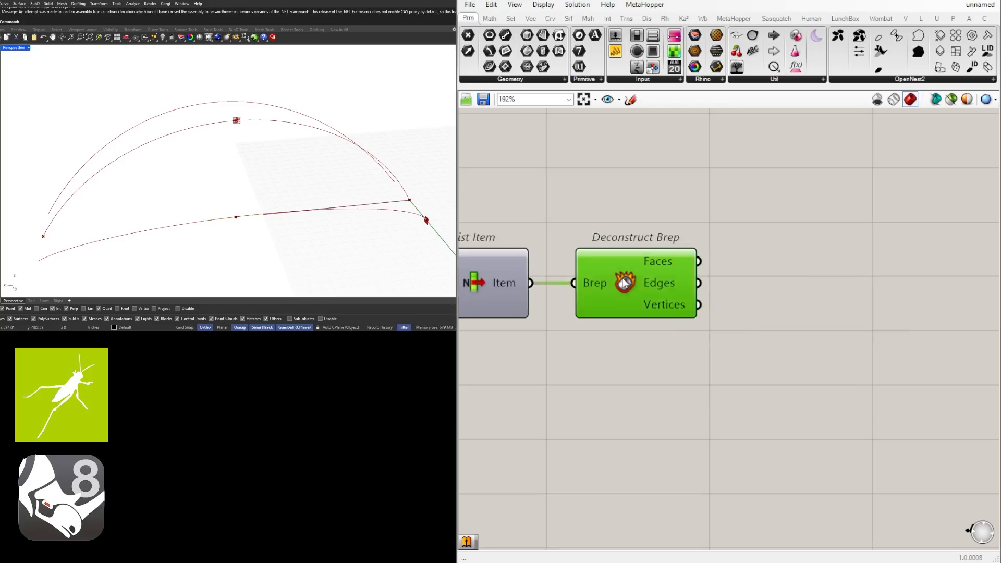
{"action": "middle_click", "coordinate": [623, 280]}
{"action": "left_click", "coordinate": [646, 256]}
{"action": "right_click_drag", "start_coordinate": [916, 257], "coordinate": [885, 227]}
{"action": "scroll", "coordinate": [689, 274], "scroll_direction": "up", "scroll_amount": 2}
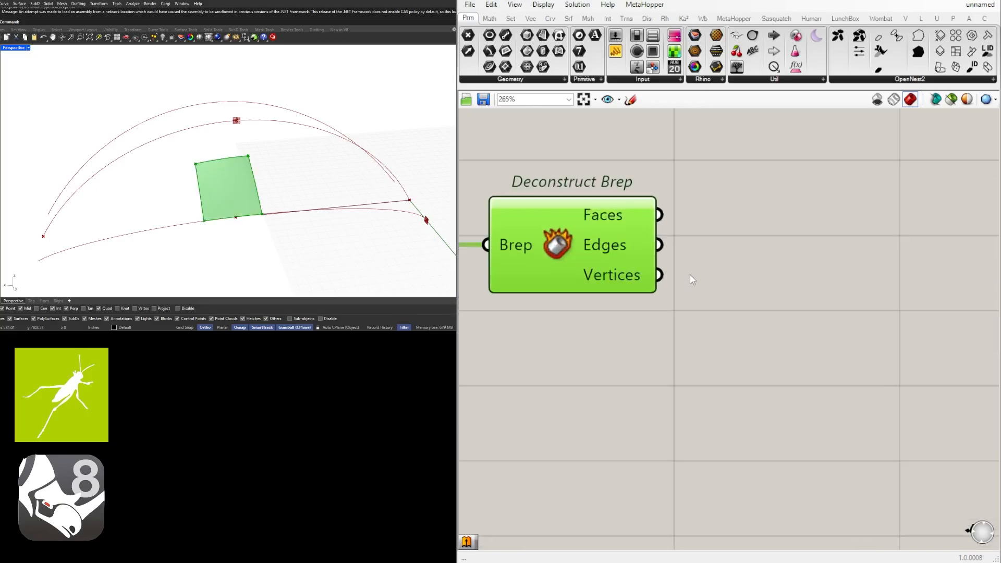
{"action": "left_click", "coordinate": [691, 276]}
{"action": "right_click_drag", "start_coordinate": [98, 176], "coordinate": [122, 185]}
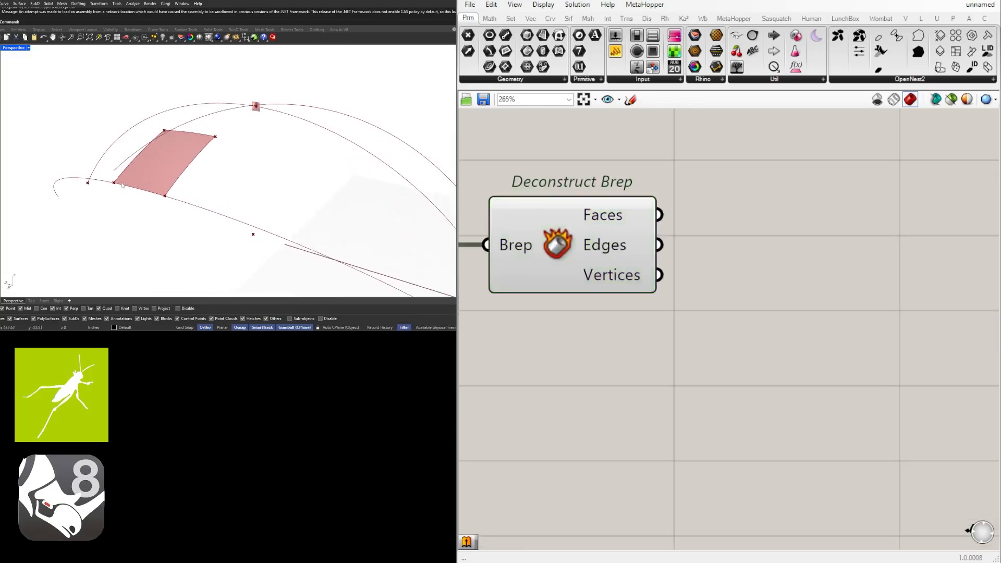
Search for "list" components to place after Deconstruct Brep.
{"action": "right_click_drag", "start_coordinate": [752, 291], "coordinate": [712, 332]}
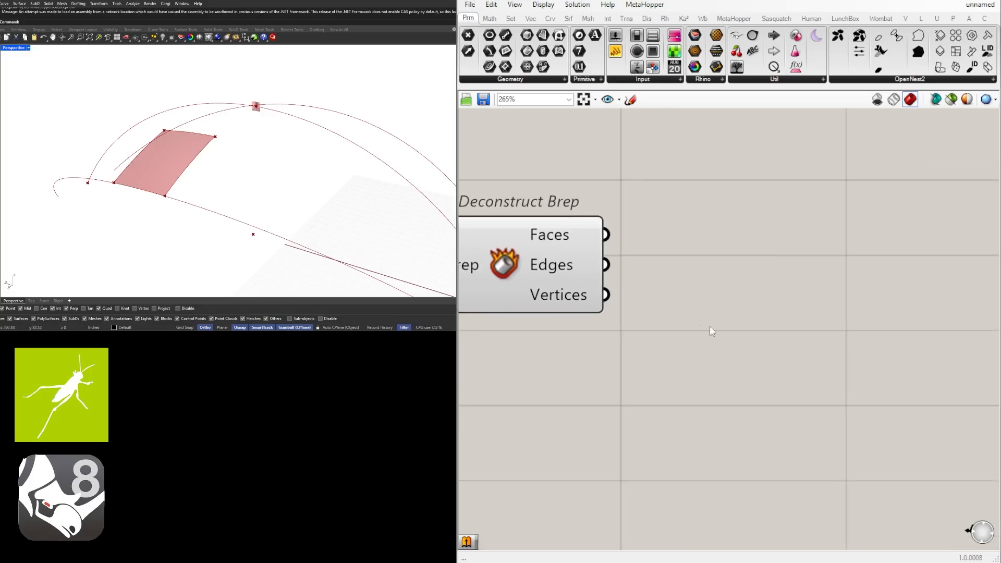
{"action": "right_click_drag", "start_coordinate": [730, 366], "coordinate": [769, 383]}
{"action": "double_click", "coordinate": [769, 382]}
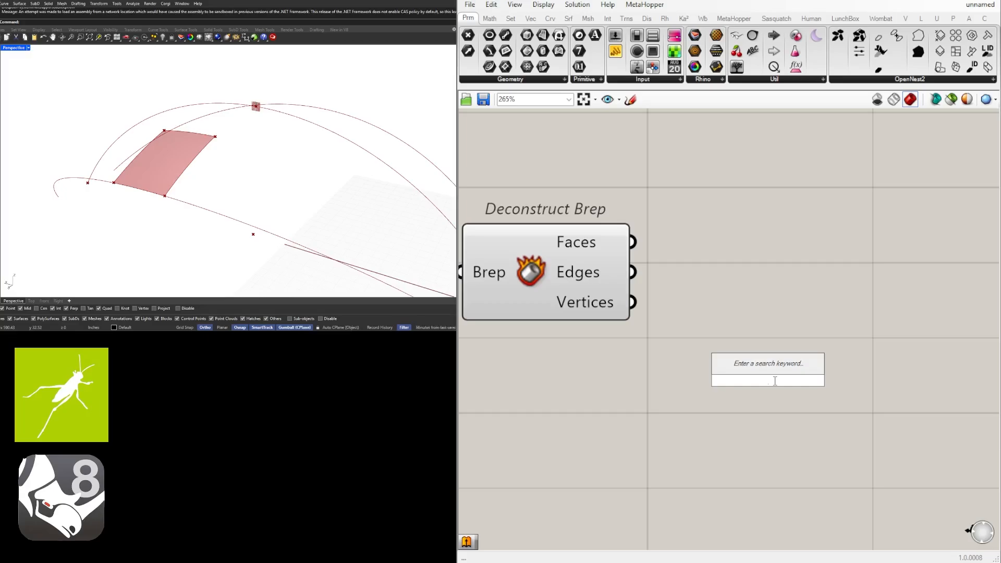
{"action": "type", "text": "list"}
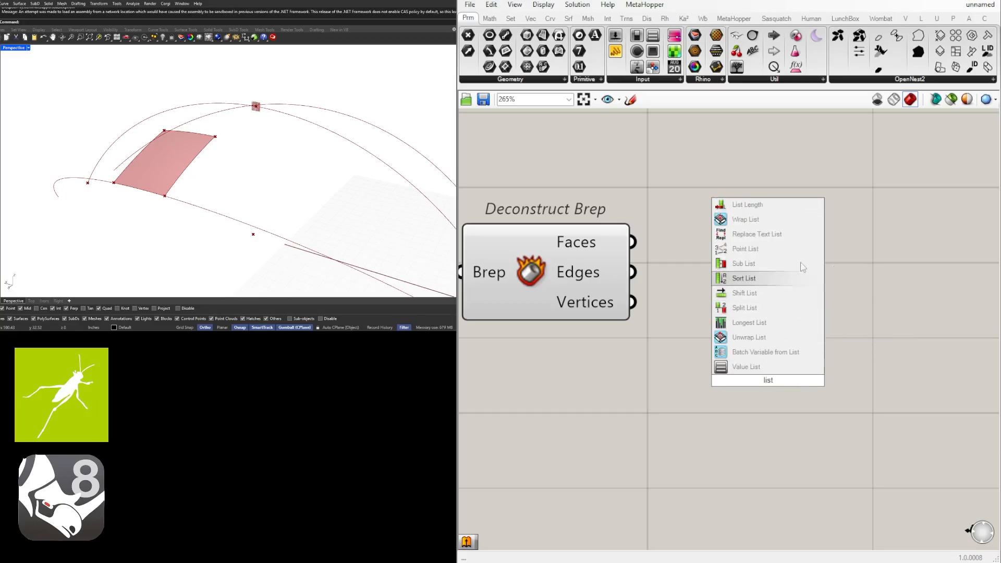
Add a Point List component beside Deconstruct Brep and feed the brep's Vertices into its Points input.
{"action": "left_click", "coordinate": [746, 249]}
{"action": "left_click_drag", "start_coordinate": [632, 302], "coordinate": [708, 339]}
{"action": "scroll", "coordinate": [159, 192], "scroll_direction": "up", "scroll_amount": 3}
{"action": "scroll", "coordinate": [159, 193], "scroll_direction": "down", "scroll_amount": 4}
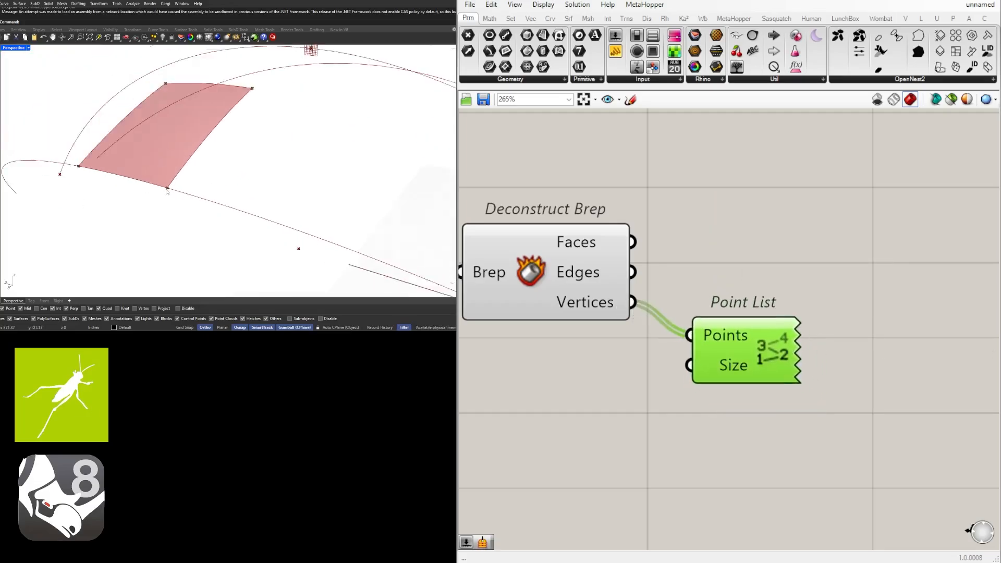
{"action": "scroll", "coordinate": [793, 344], "scroll_direction": "down", "scroll_amount": 2}
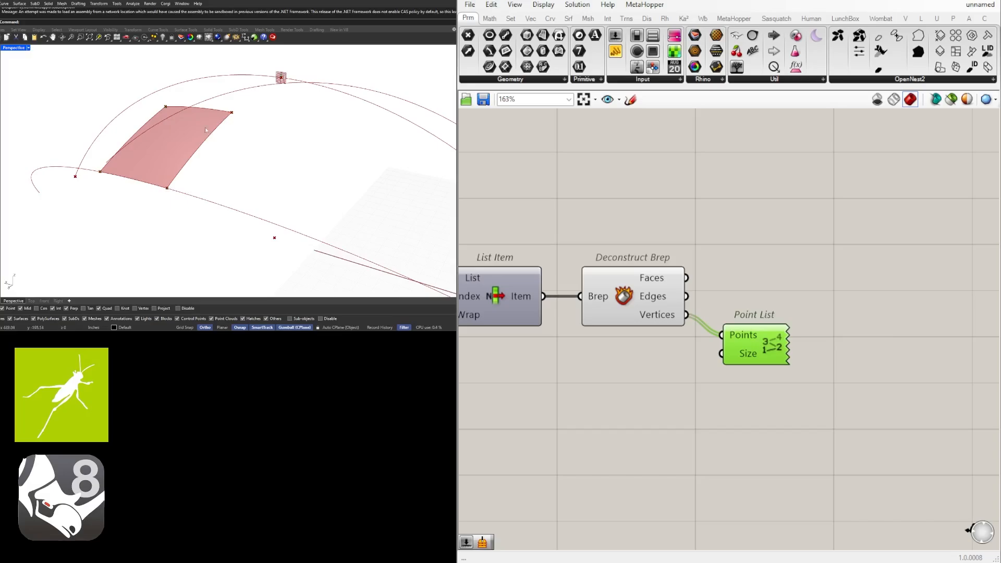
{"action": "left_click_drag", "start_coordinate": [749, 362], "coordinate": [756, 363]}
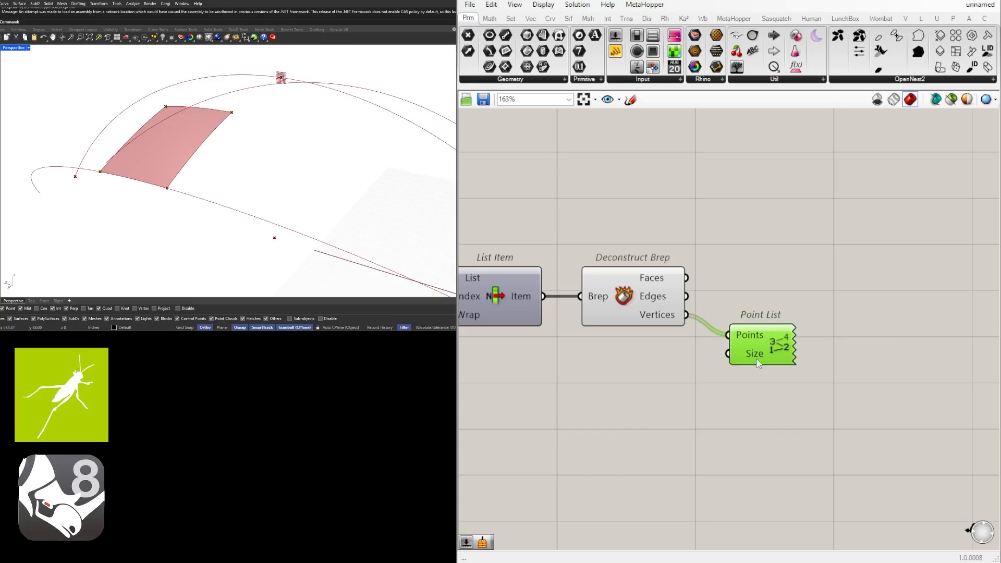
Create a number slider set to 15 and connect it to the Point List's Size input.
{"action": "double_click", "coordinate": [682, 370]}
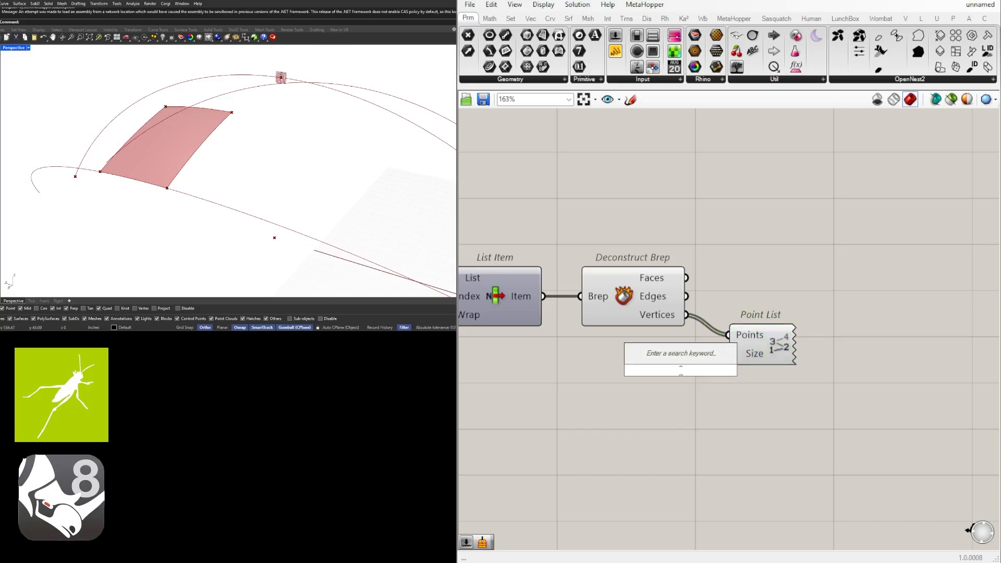
{"action": "type", "text": "15"}
{"action": "key", "text": "Return"}
{"action": "left_click_drag", "start_coordinate": [684, 362], "coordinate": [728, 354]}
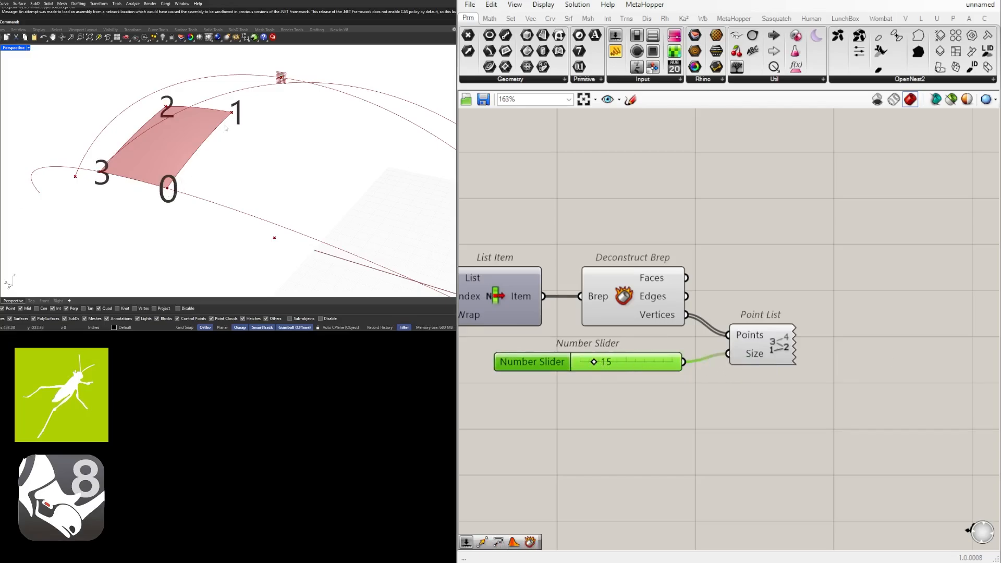
Move the Point List and its number slider lower, below the Deconstruct Brep component.
{"action": "left_click", "coordinate": [823, 402]}
{"action": "left_click_drag", "start_coordinate": [758, 349], "coordinate": [750, 358]}
{"action": "left_click_drag", "start_coordinate": [836, 406], "coordinate": [610, 339]}
{"action": "left_click_drag", "start_coordinate": [758, 356], "coordinate": [759, 381]}
{"action": "left_click", "coordinate": [782, 296]}
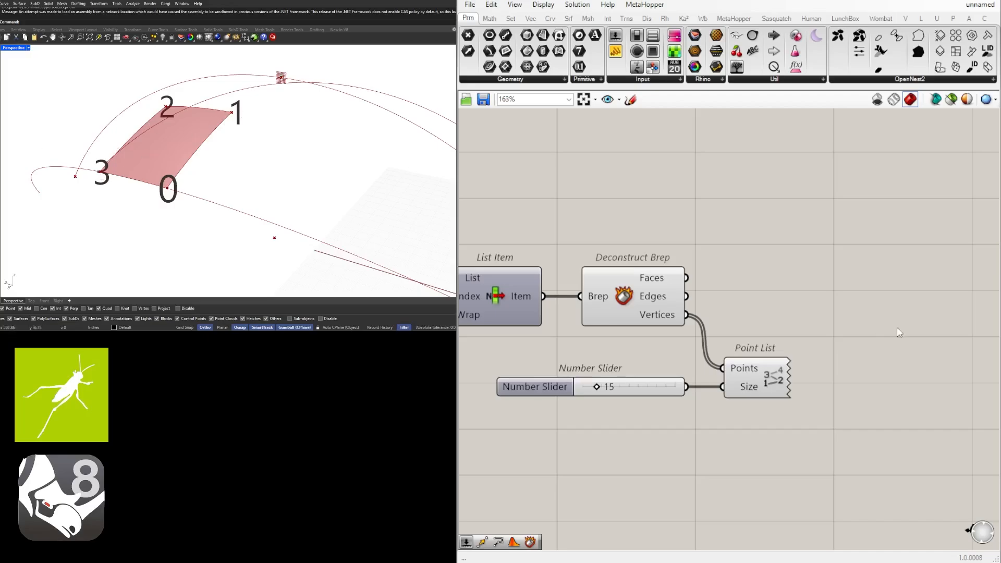
Add a PolyLine component to the canvas, beyond the Point List.
{"action": "right_click_drag", "start_coordinate": [904, 353], "coordinate": [867, 346]}
{"action": "double_click", "coordinate": [868, 345]}
{"action": "type", "text": "polyl"}
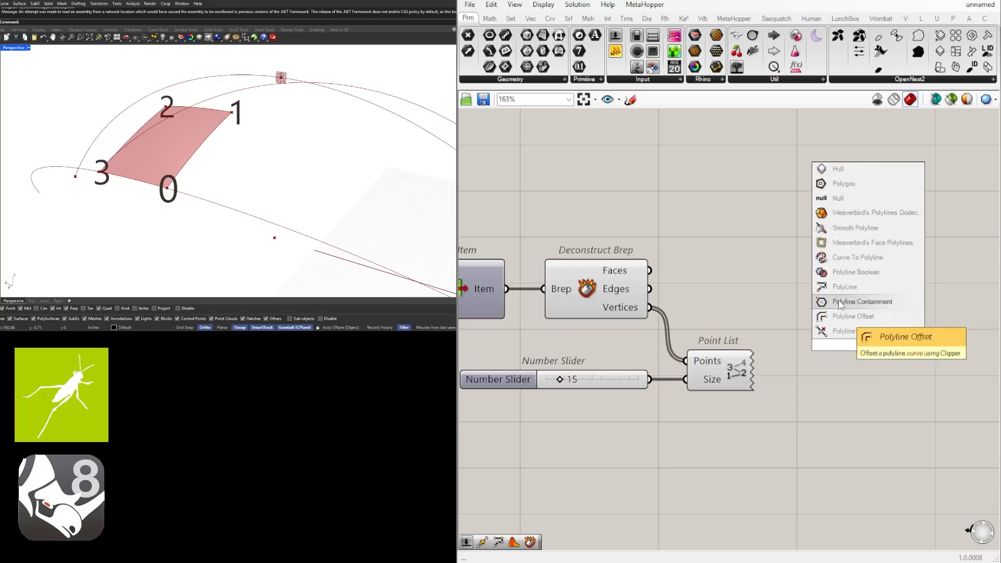
{"action": "left_click", "coordinate": [844, 287]}
{"action": "left_click_drag", "start_coordinate": [926, 386], "coordinate": [934, 385]}
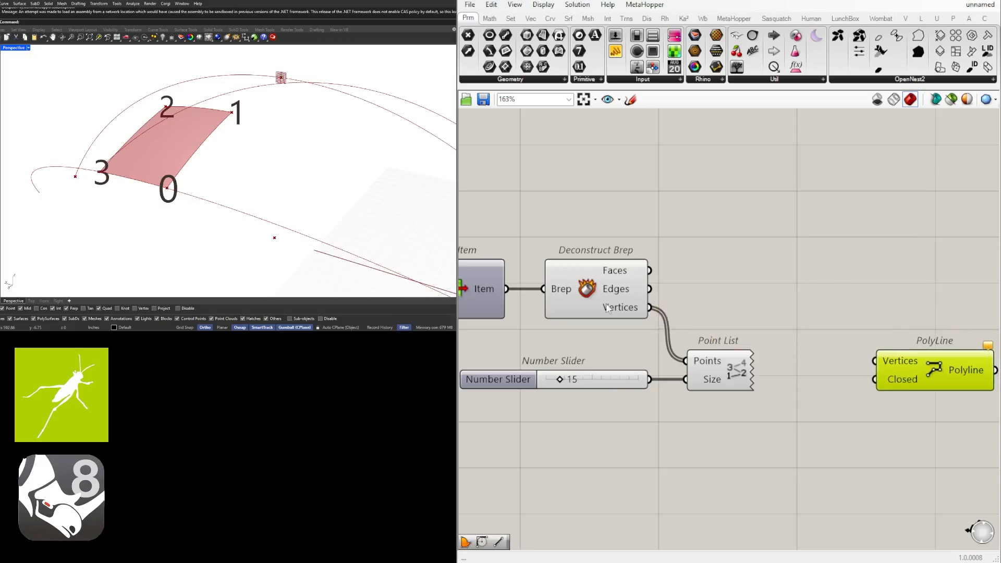
{"action": "left_click", "coordinate": [609, 308]}
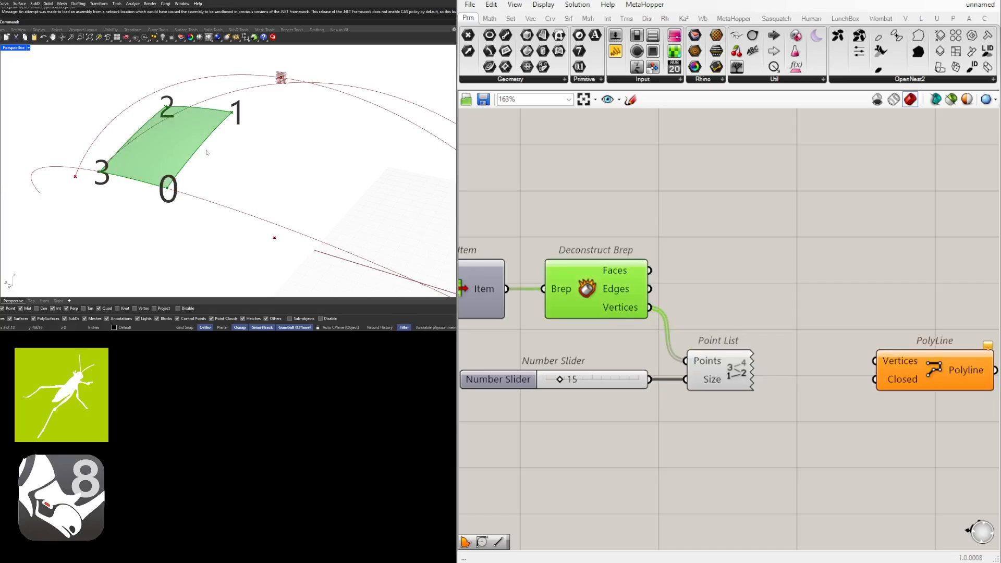
Add a List Item fed by the Deconstruct Brep's Vertices and space it out between the Point List and the PolyLine.
{"action": "double_click", "coordinate": [736, 306]}
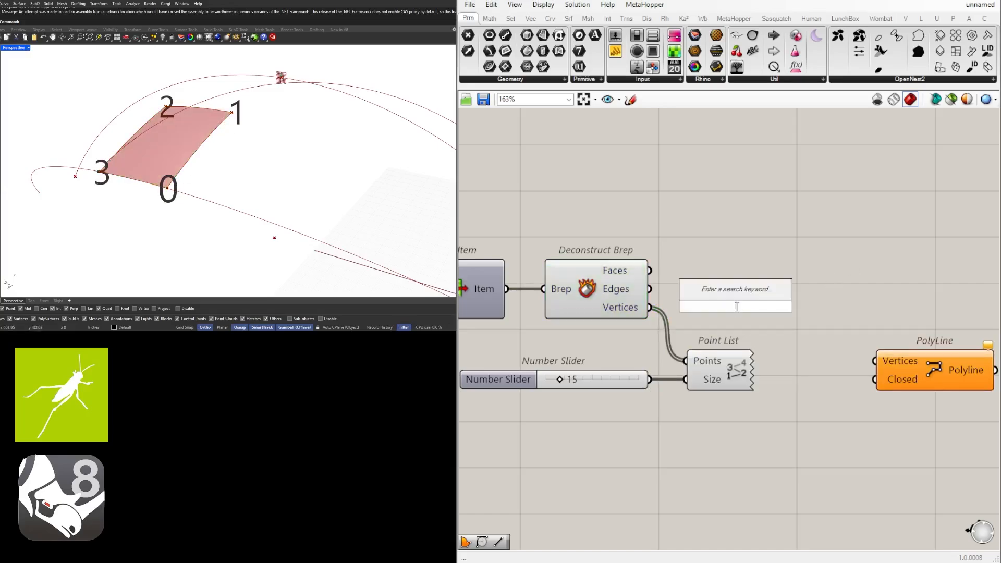
{"action": "type", "text": "item"}
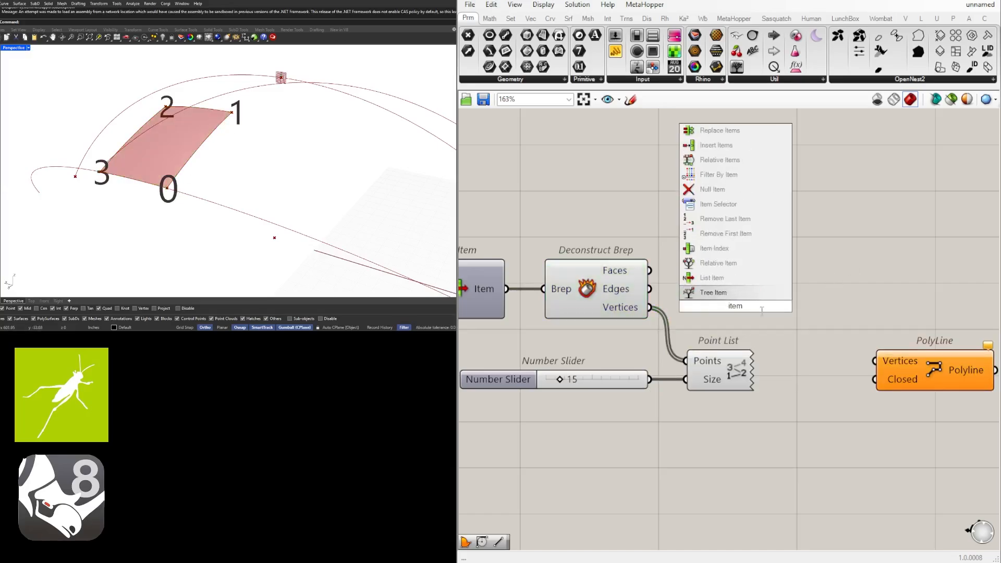
{"action": "left_click", "coordinate": [712, 278]}
{"action": "left_click_drag", "start_coordinate": [649, 307], "coordinate": [689, 288]}
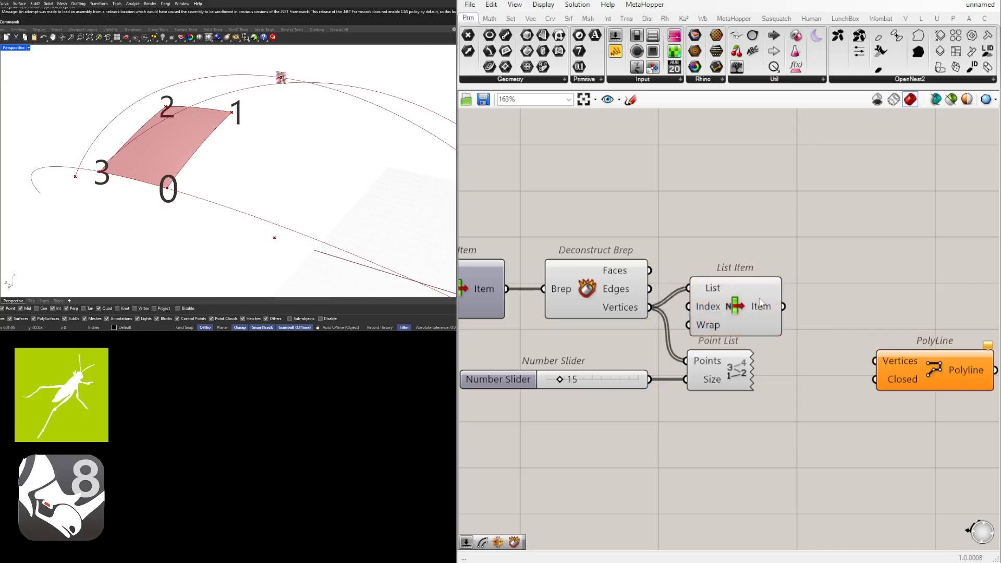
{"action": "left_click_drag", "start_coordinate": [760, 300], "coordinate": [849, 320]}
{"action": "right_click_drag", "start_coordinate": [990, 397], "coordinate": [824, 393]}
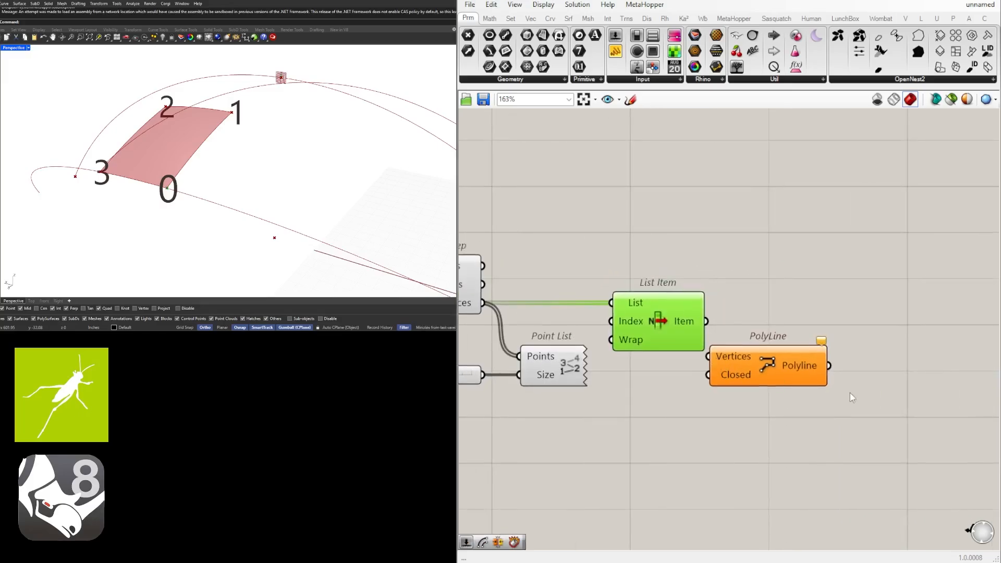
{"action": "left_click_drag", "start_coordinate": [801, 379], "coordinate": [926, 381]}
{"action": "left_click_drag", "start_coordinate": [686, 342], "coordinate": [710, 343]}
{"action": "right_click_drag", "start_coordinate": [710, 342], "coordinate": [780, 330]}
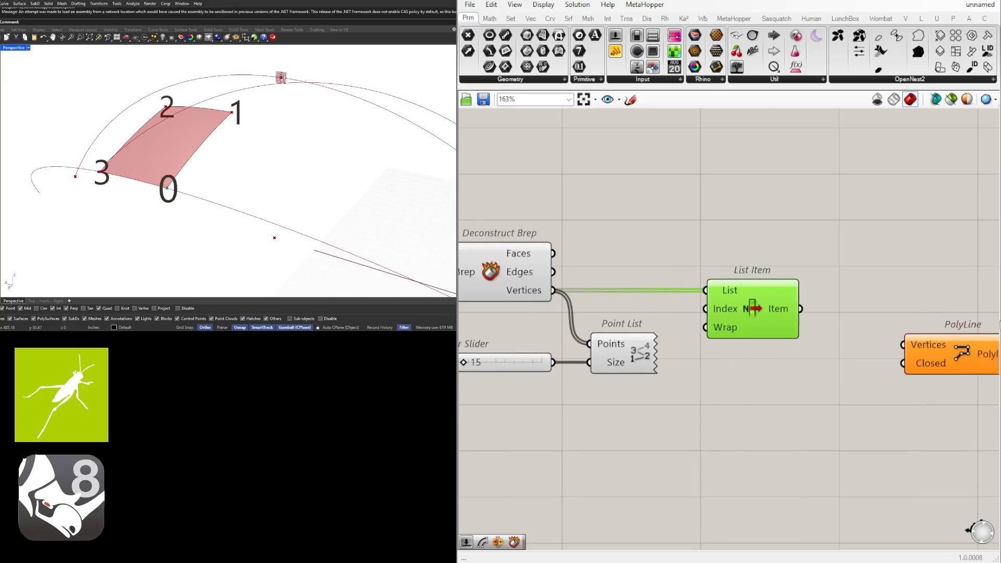
Extend the new List Item with extra outputs +1, +2 and +3.
{"action": "scroll", "coordinate": [755, 319], "scroll_direction": "up", "scroll_amount": 5}
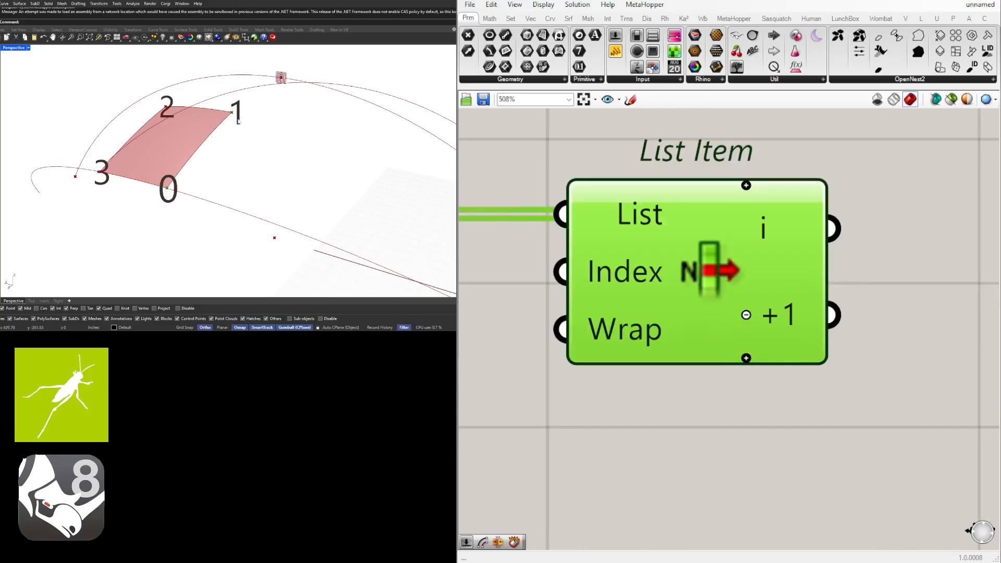
{"action": "left_click", "coordinate": [746, 357]}
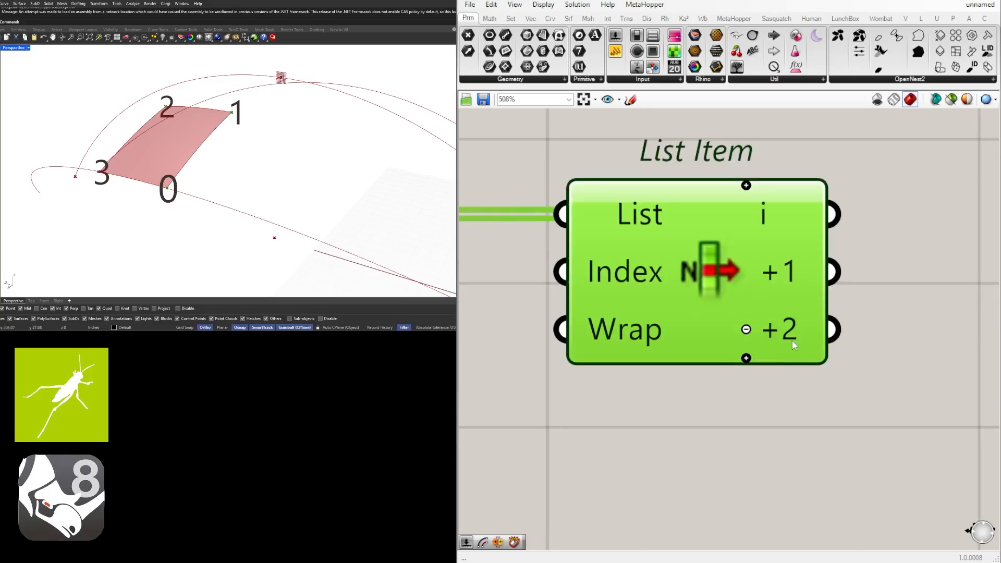
{"action": "left_click", "coordinate": [746, 358]}
{"action": "scroll", "coordinate": [751, 349], "scroll_direction": "down", "scroll_amount": 3}
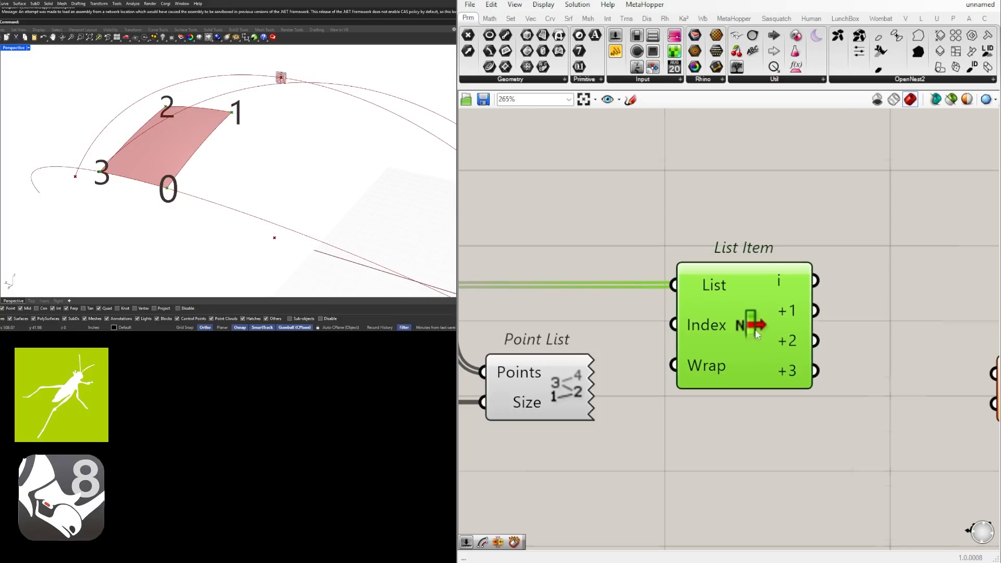
{"action": "scroll", "coordinate": [757, 334], "scroll_direction": "down", "scroll_amount": 3}
Reposition the PolyLine and connect the List Item's i, +1 and +2 outputs to its Vertices input.
{"action": "right_click_drag", "start_coordinate": [756, 333], "coordinate": [623, 336]}
{"action": "left_click", "coordinate": [726, 333]}
{"action": "left_click_drag", "start_coordinate": [798, 366], "coordinate": [823, 356]}
{"action": "left_click", "coordinate": [764, 298]}
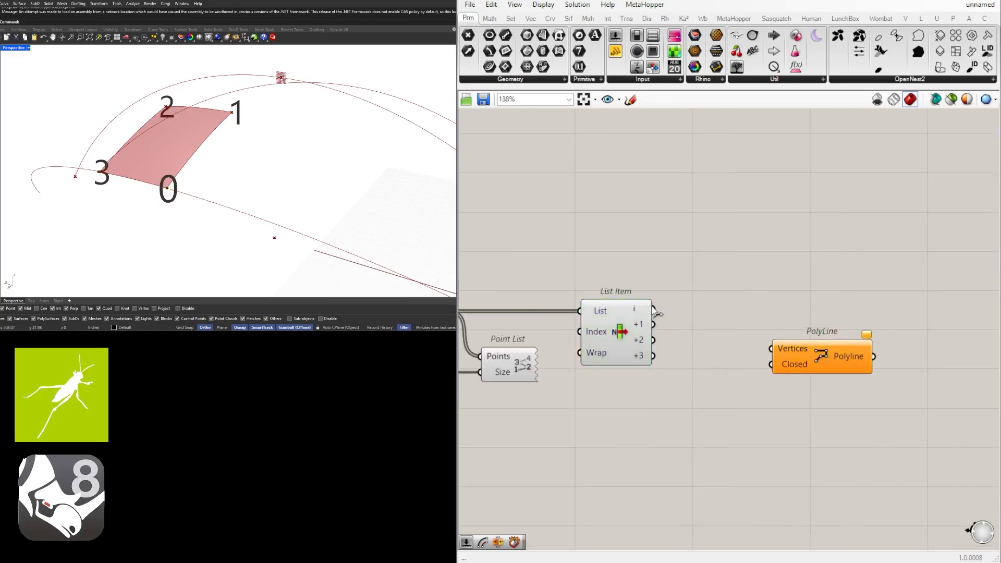
{"action": "left_click_drag", "start_coordinate": [654, 309], "coordinate": [788, 315]}
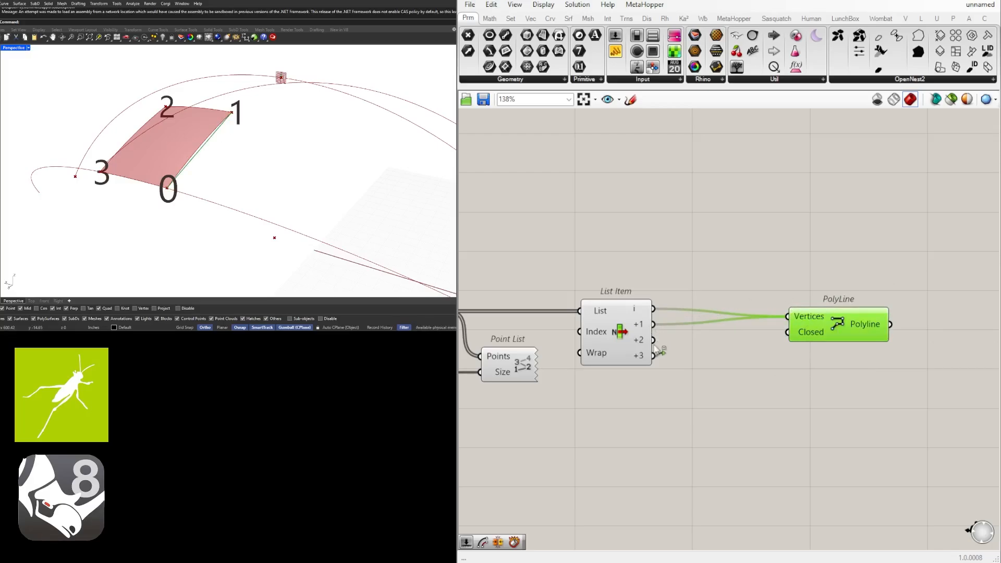
{"action": "left_click_drag", "start_coordinate": [653, 340], "coordinate": [788, 315], "text": "shift"}
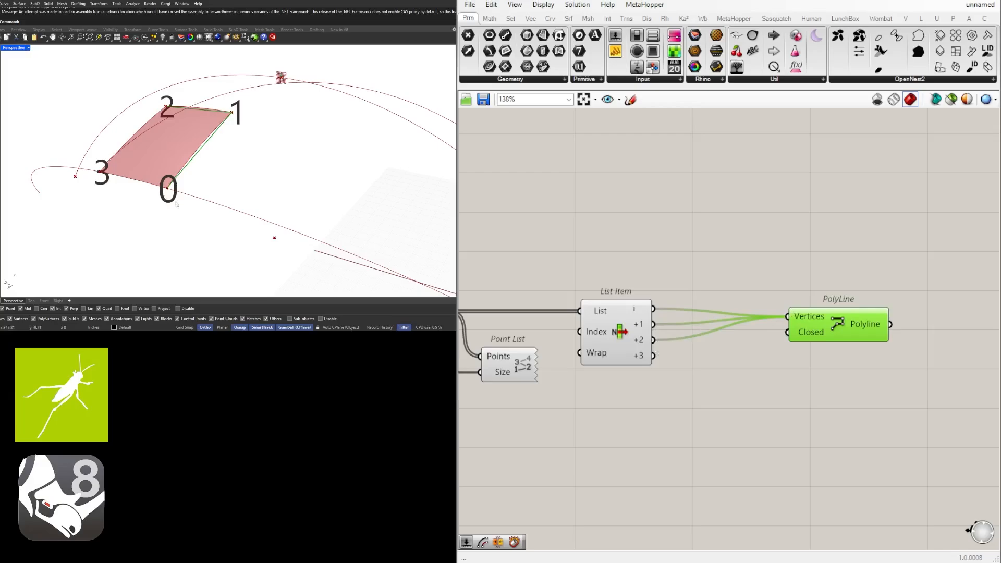
Set the PolyLine's Closed input to True and nudge the component into line with the List Item.
{"action": "right_click", "coordinate": [816, 340]}
{"action": "mouse_move", "coordinate": [836, 452]}
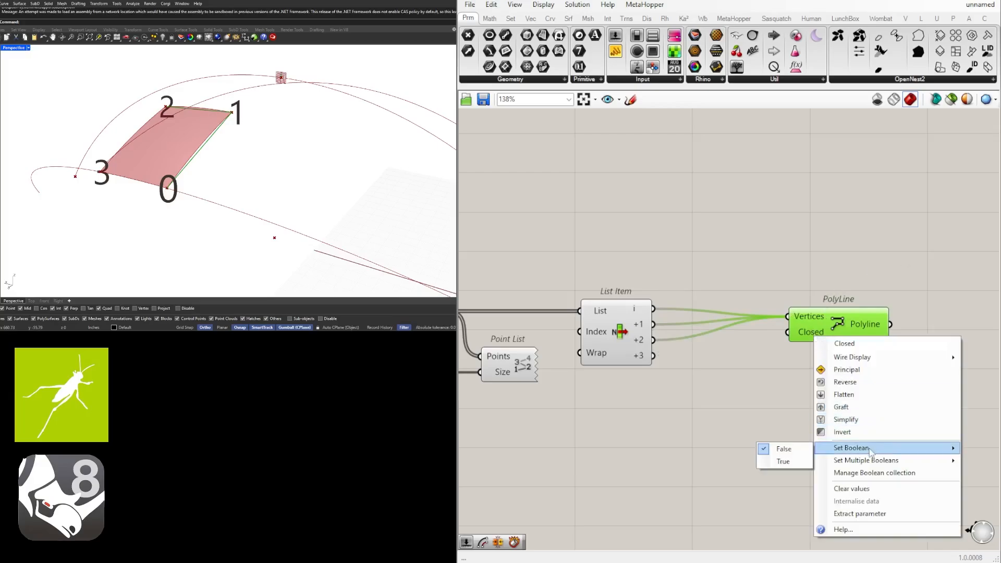
{"action": "left_click", "coordinate": [782, 462]}
{"action": "mouse_move", "coordinate": [827, 325]}
{"action": "left_mouse_down"}
{"action": "mouse_move", "coordinate": [800, 319]}
{"action": "mouse_move", "coordinate": [809, 317]}
{"action": "left_mouse_up"}
Add a Boundary Surfaces component, connect the Polyline output to its Edges, and align it with the PolyLine.
{"action": "right_click_drag", "start_coordinate": [945, 323], "coordinate": [846, 322]}
{"action": "double_click", "coordinate": [845, 321]}
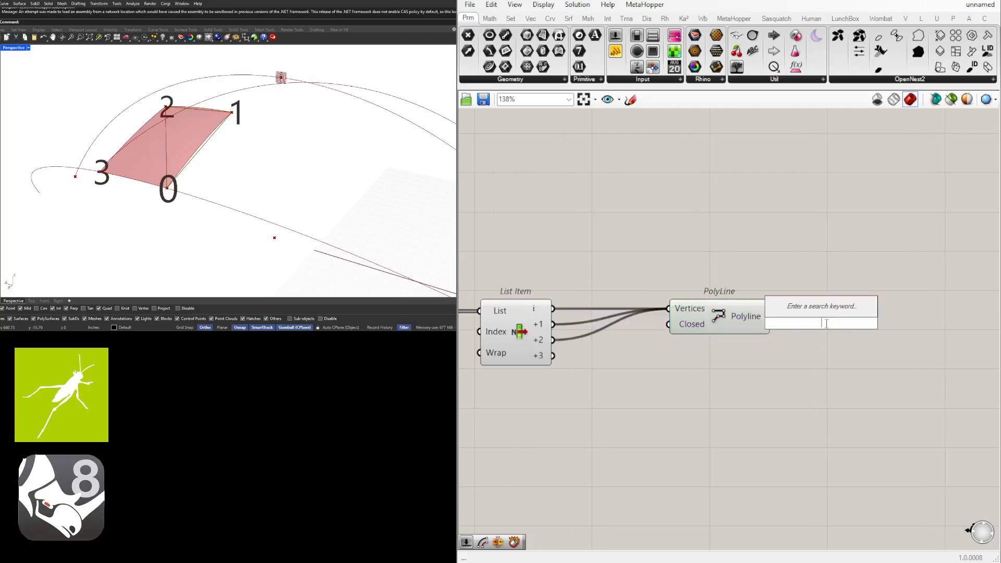
{"action": "type", "text": "bound"}
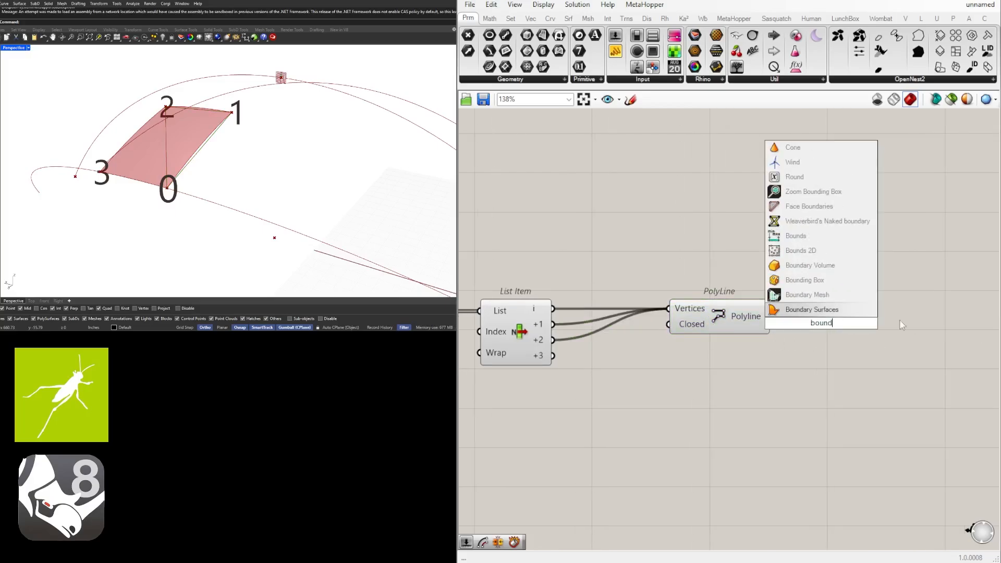
{"action": "left_click", "coordinate": [822, 310]}
{"action": "left_click_drag", "start_coordinate": [770, 317], "coordinate": [781, 321]}
{"action": "left_click_drag", "start_coordinate": [788, 322], "coordinate": [823, 318]}
{"action": "right_click_drag", "start_coordinate": [317, 157], "coordinate": [296, 189]}
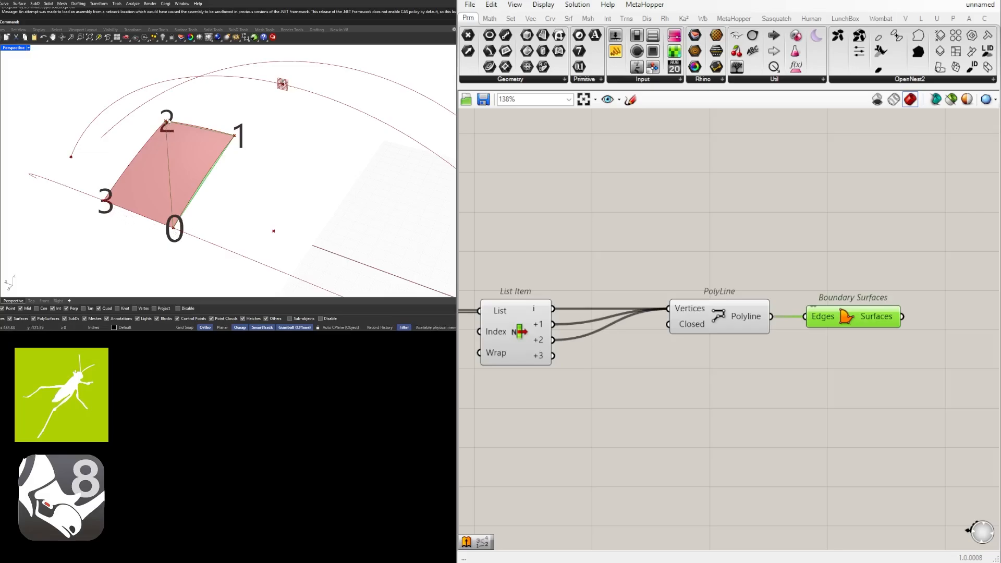
{"action": "left_click", "coordinate": [710, 399]}
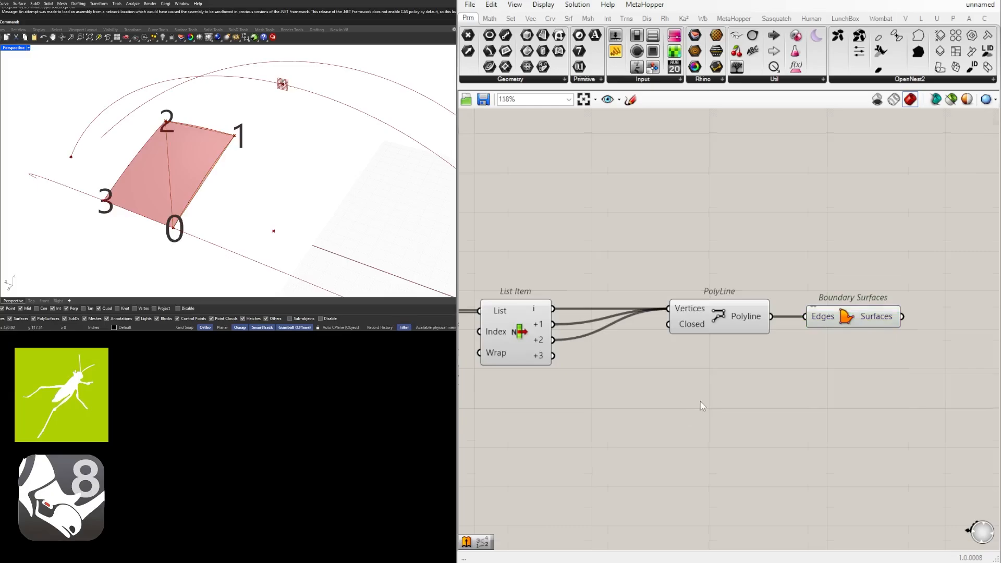
Duplicate the PolyLine and Boundary Surfaces pair below the originals and disconnect all sources from the copied PolyLine's Vertices.
{"action": "scroll", "coordinate": [704, 402], "scroll_direction": "down", "scroll_amount": 2}
{"action": "left_click_drag", "start_coordinate": [874, 389], "coordinate": [664, 306]}
{"action": "left_click_drag", "start_coordinate": [737, 382], "coordinate": [737, 382], "text": "alt"}
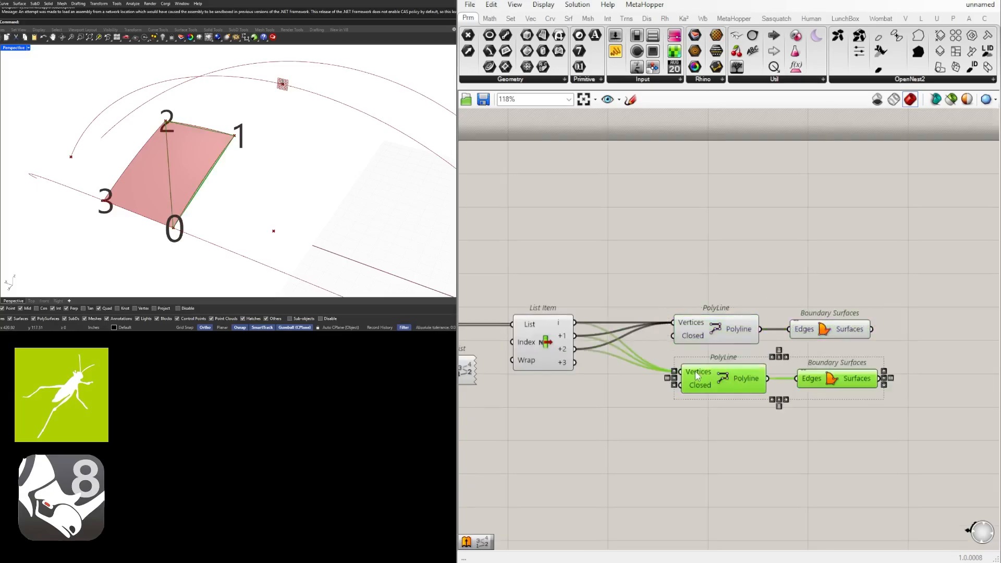
{"action": "right_click", "coordinate": [697, 375]}
{"action": "mouse_move", "coordinate": [774, 382]}
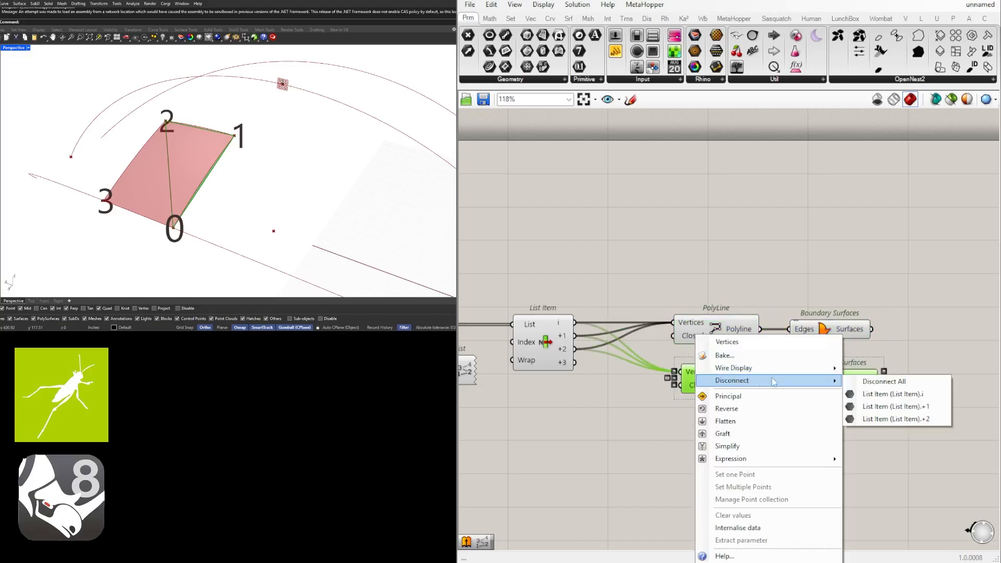
{"action": "left_click", "coordinate": [903, 384]}
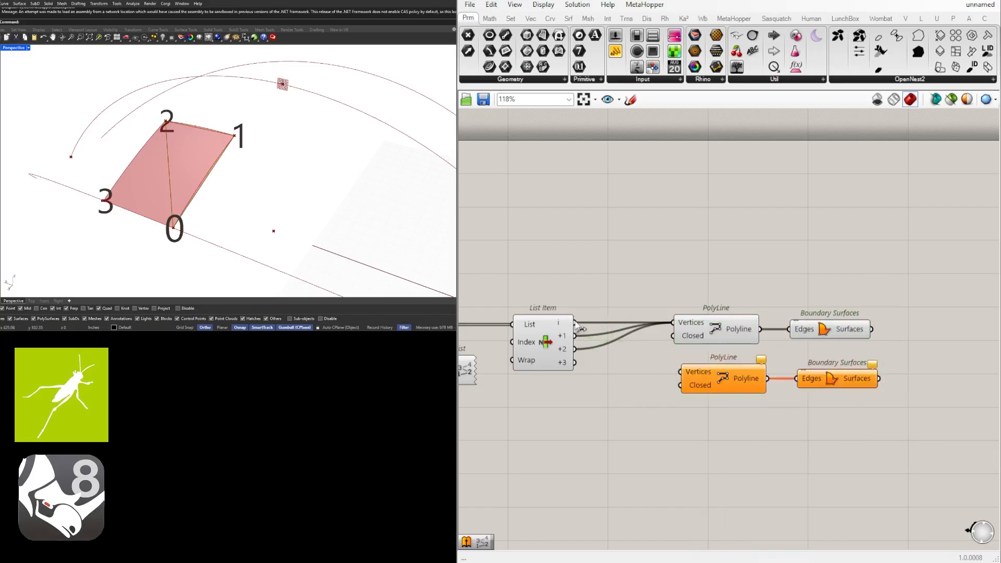
Connect the List Item's i, +2 and +3 outputs to the copied PolyLine's Vertices input.
{"action": "left_click_drag", "start_coordinate": [577, 324], "coordinate": [680, 371]}
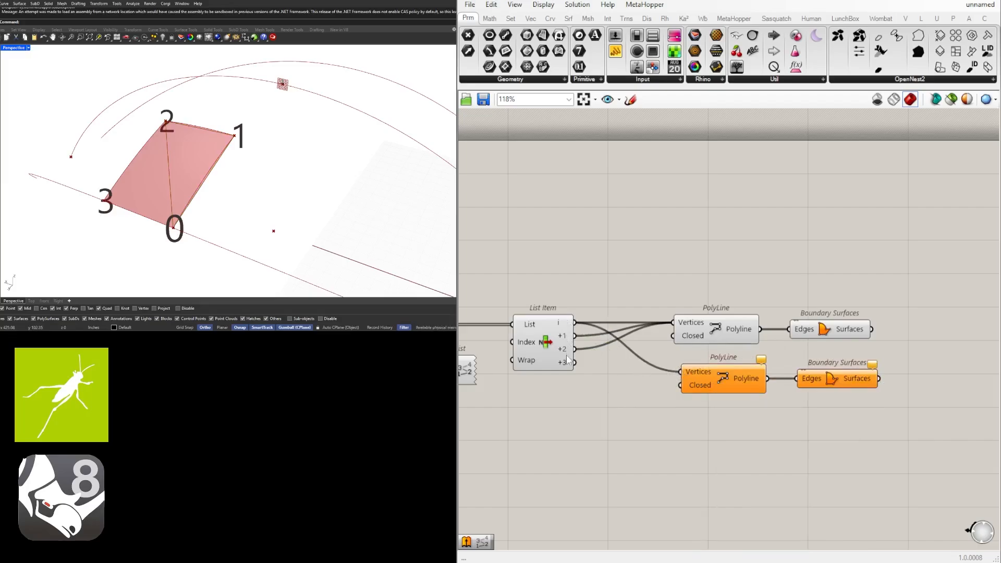
{"action": "left_click_drag", "start_coordinate": [567, 359], "coordinate": [681, 371], "text": "shift"}
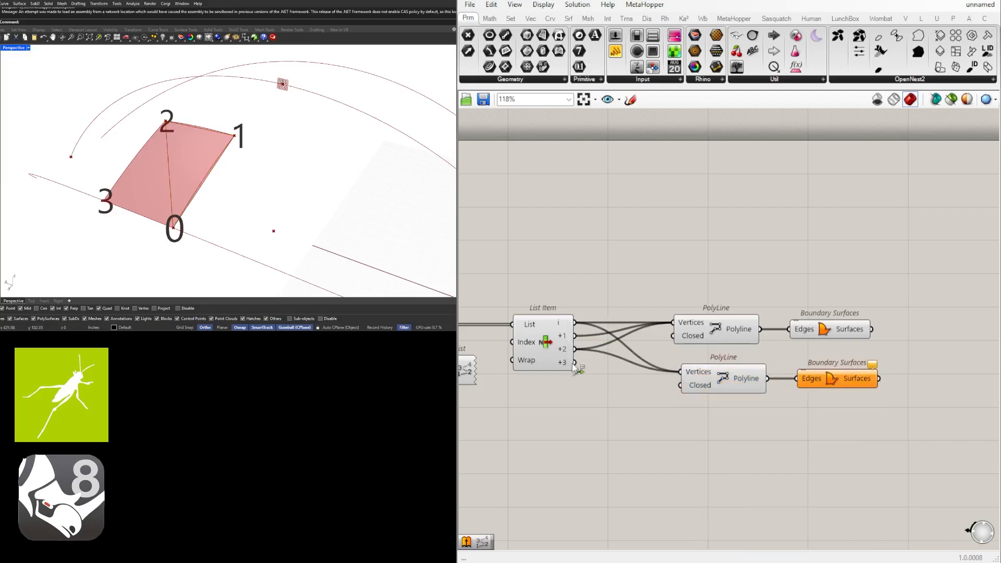
{"action": "left_click_drag", "start_coordinate": [576, 368], "coordinate": [699, 373], "text": "shift"}
{"action": "right_click_drag", "start_coordinate": [206, 202], "coordinate": [149, 101]}
Check each Boundary Surfaces triangle in the viewport and align the duplicated pair closely beneath the original pair.
{"action": "left_click", "coordinate": [819, 331]}
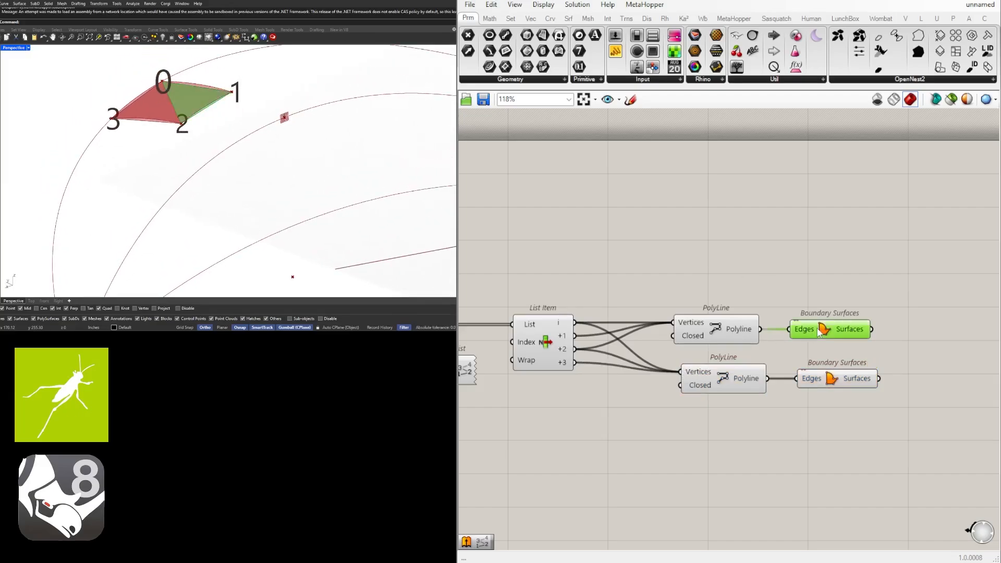
{"action": "left_click", "coordinate": [851, 382]}
{"action": "left_click_drag", "start_coordinate": [890, 422], "coordinate": [739, 379]}
{"action": "left_click_drag", "start_coordinate": [738, 378], "coordinate": [728, 367]}
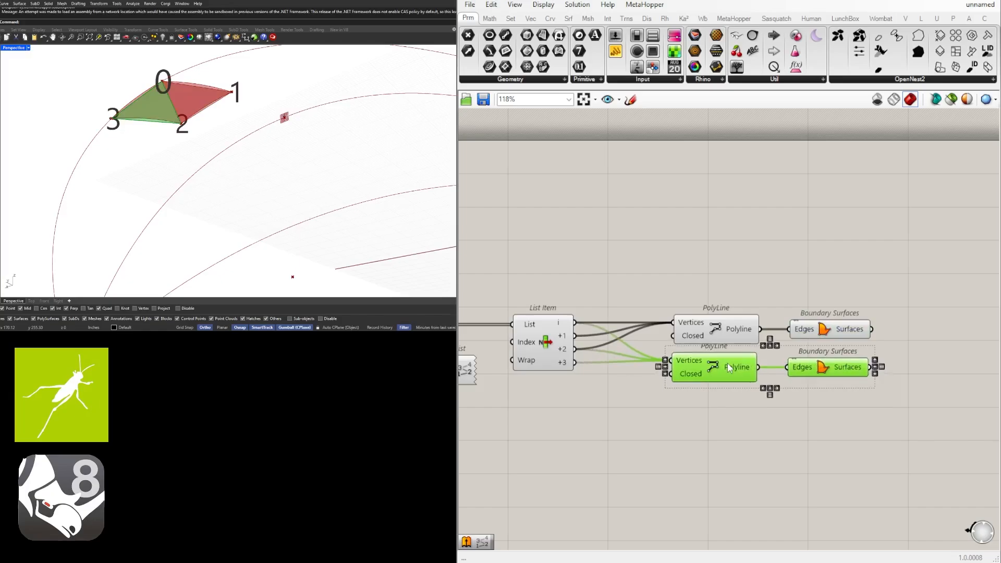
{"action": "left_click", "coordinate": [758, 443]}
Compare the original curved panel from Deconstruct Brep with the two flat triangles in the viewport and along the component chain.
{"action": "scroll", "coordinate": [233, 133], "scroll_direction": "down", "scroll_amount": 4}
{"action": "right_click_drag", "start_coordinate": [233, 133], "coordinate": [219, 73]}
{"action": "scroll", "coordinate": [185, 145], "scroll_direction": "up", "scroll_amount": 4}
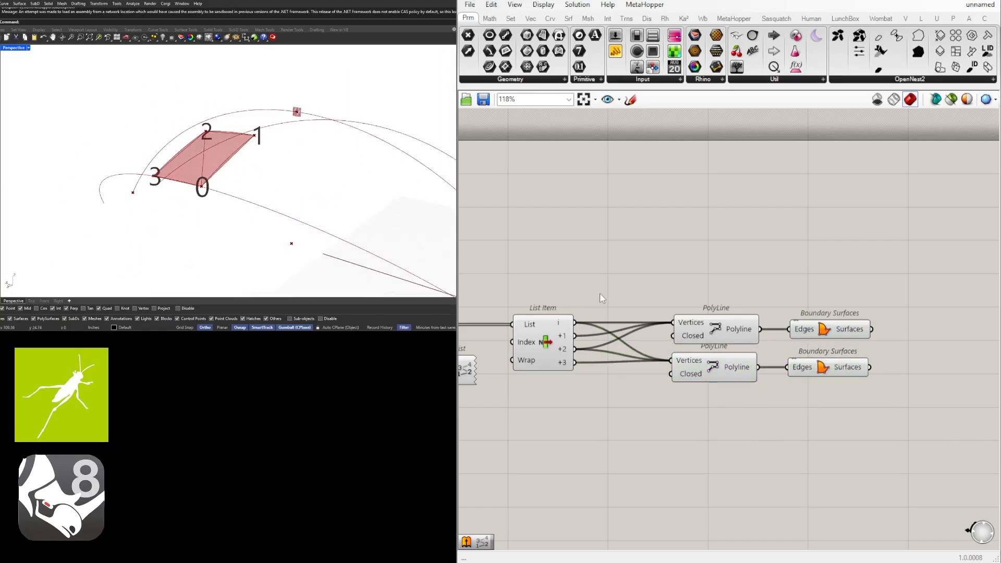
{"action": "scroll", "coordinate": [599, 293], "scroll_direction": "down", "scroll_amount": 3}
{"action": "right_click_drag", "start_coordinate": [512, 297], "coordinate": [668, 293]}
{"action": "scroll", "coordinate": [629, 295], "scroll_direction": "up", "scroll_amount": 2}
{"action": "left_click", "coordinate": [614, 302]}
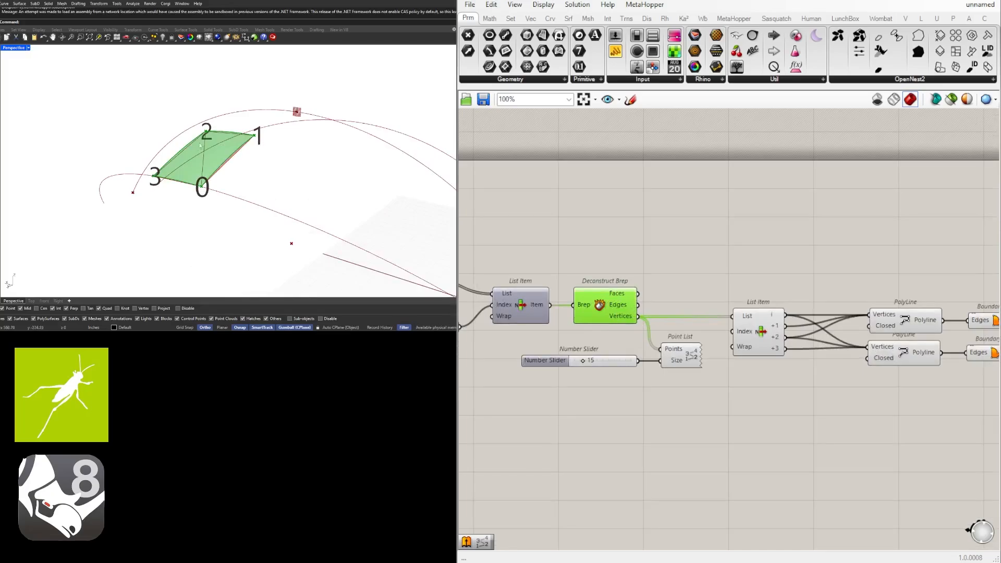
{"action": "scroll", "coordinate": [206, 136], "scroll_direction": "up", "scroll_amount": 3}
{"action": "right_click_drag", "start_coordinate": [779, 326], "coordinate": [699, 319]}
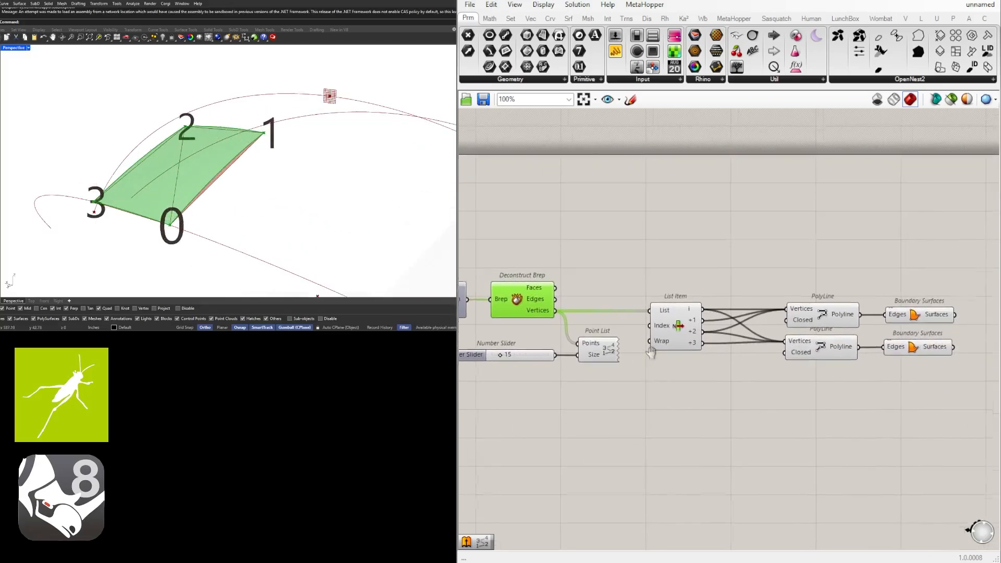
Move the two PolyLine and Boundary Surfaces pairs slightly closer to the four-output List Item, keeping them aligned with each other.
{"action": "left_click", "coordinate": [698, 319]}
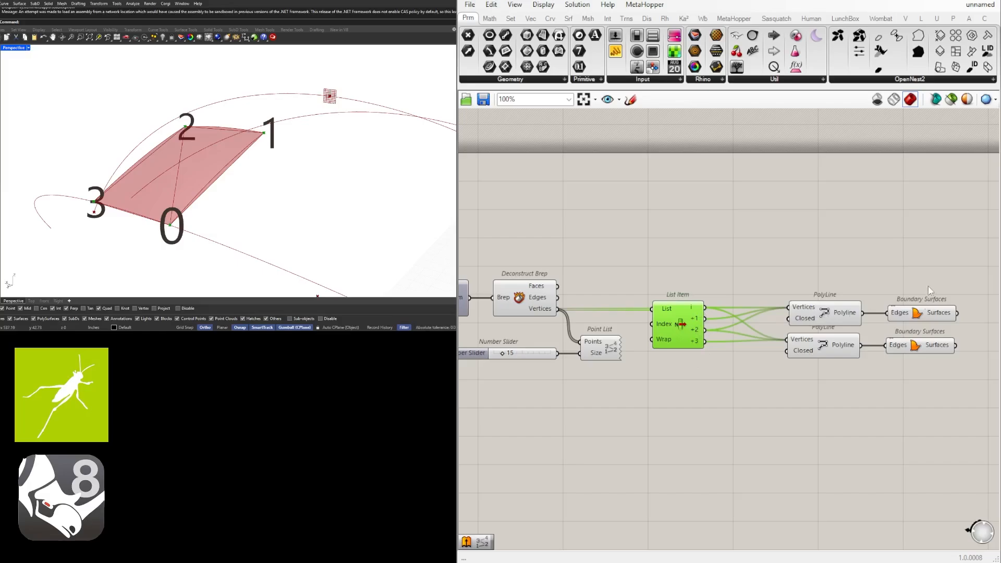
{"action": "left_click_drag", "start_coordinate": [932, 275], "coordinate": [835, 312]}
{"action": "left_click", "coordinate": [838, 286]}
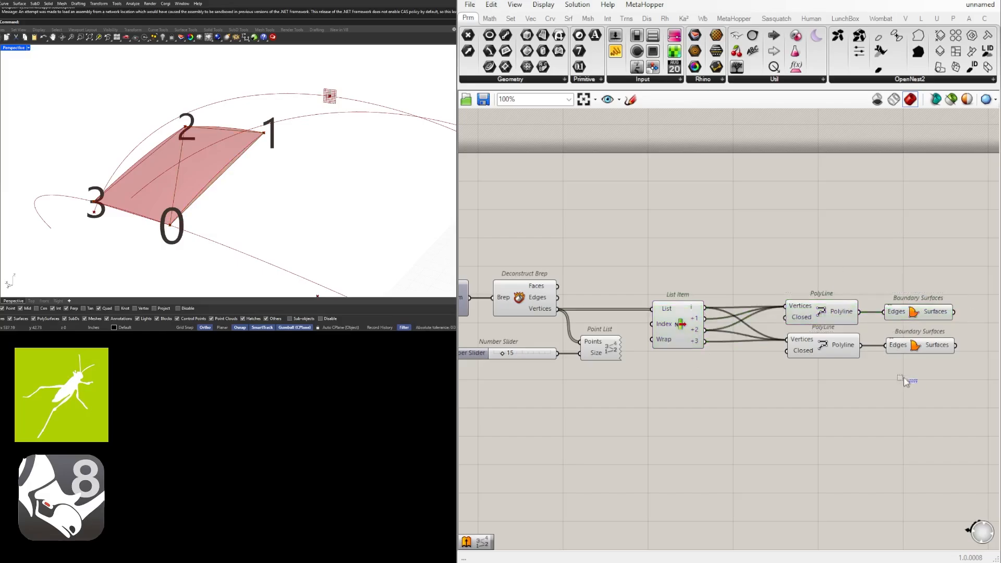
{"action": "scroll", "coordinate": [698, 384], "scroll_direction": "down", "scroll_amount": 2}
{"action": "left_click", "coordinate": [687, 342]}
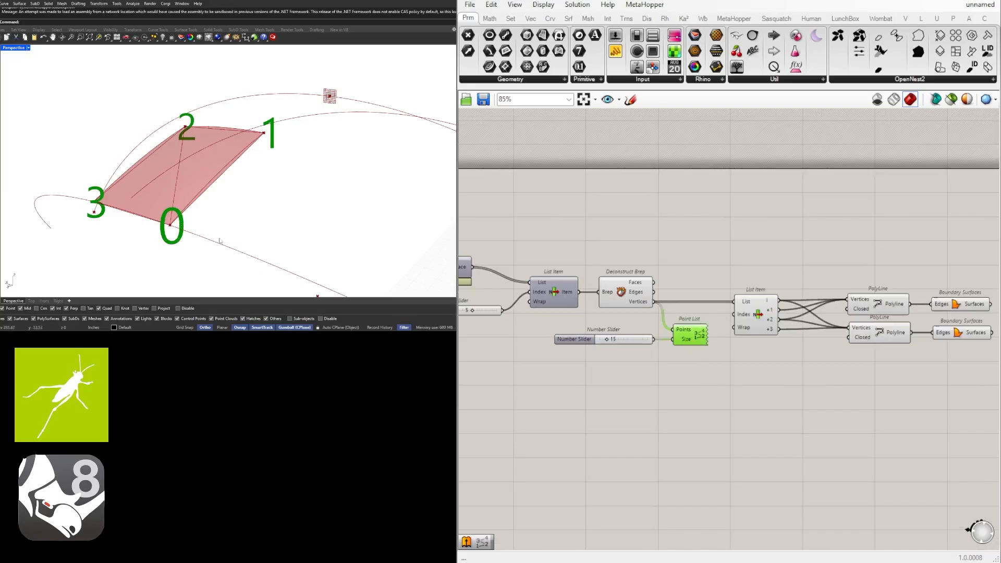
{"action": "right_click_drag", "start_coordinate": [805, 334], "coordinate": [757, 332]}
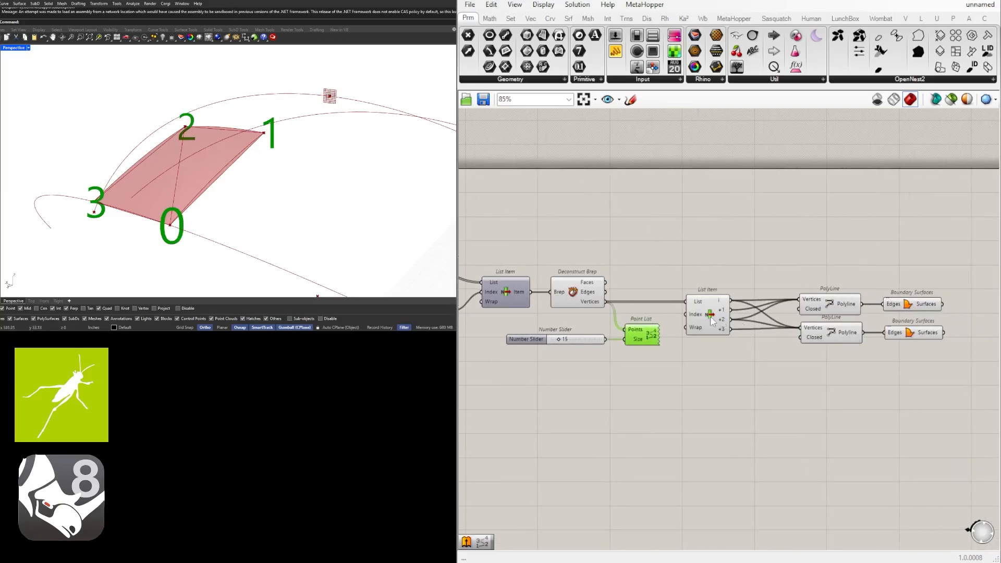
{"action": "left_click", "coordinate": [713, 311]}
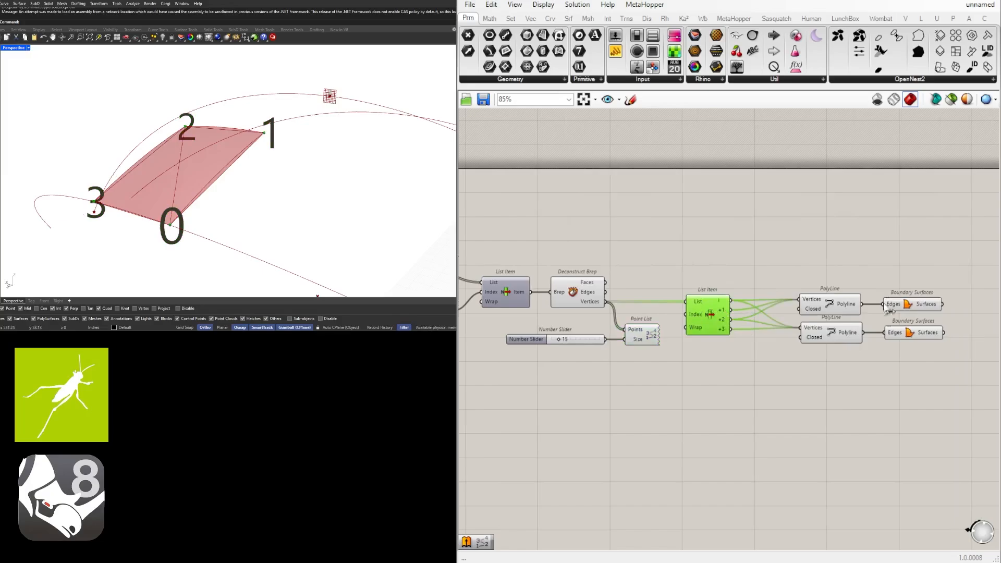
{"action": "left_click_drag", "start_coordinate": [958, 391], "coordinate": [833, 298]}
{"action": "left_click_drag", "start_coordinate": [830, 304], "coordinate": [818, 304]}
{"action": "left_click", "coordinate": [767, 362]}
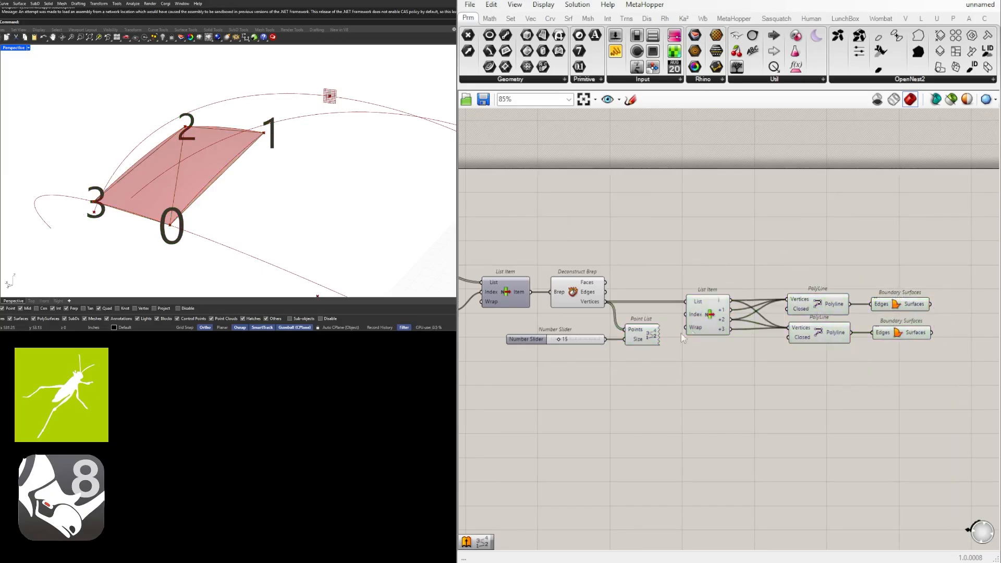
Turn off the preview of the Point List and its Number Slider to hide the vertex numbers.
{"action": "left_click_drag", "start_coordinate": [652, 364], "coordinate": [571, 332]}
{"action": "right_click_drag", "start_coordinate": [582, 331], "coordinate": [636, 334]}
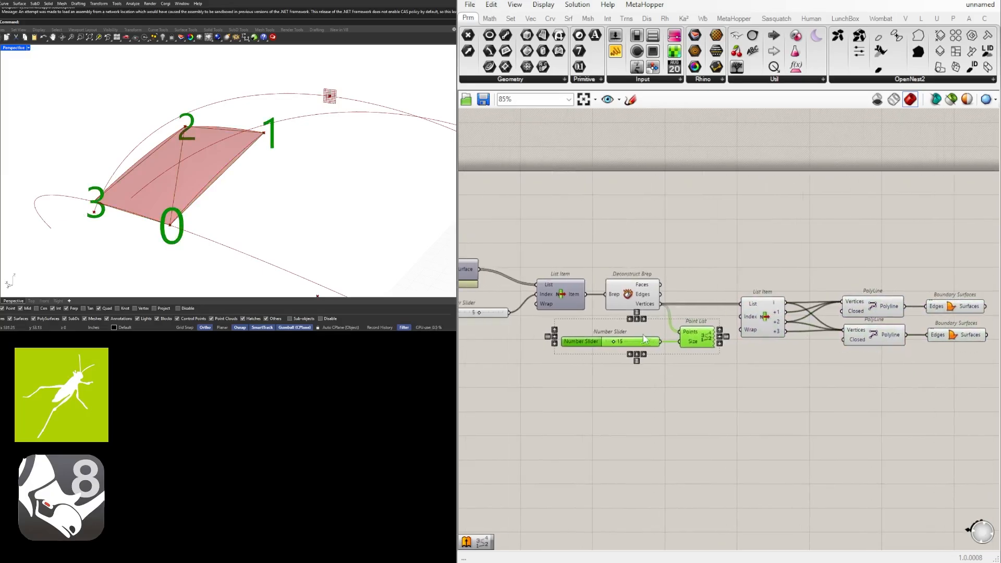
{"action": "middle_click", "coordinate": [652, 333]}
{"action": "left_click", "coordinate": [689, 297]}
{"action": "left_click", "coordinate": [645, 352]}
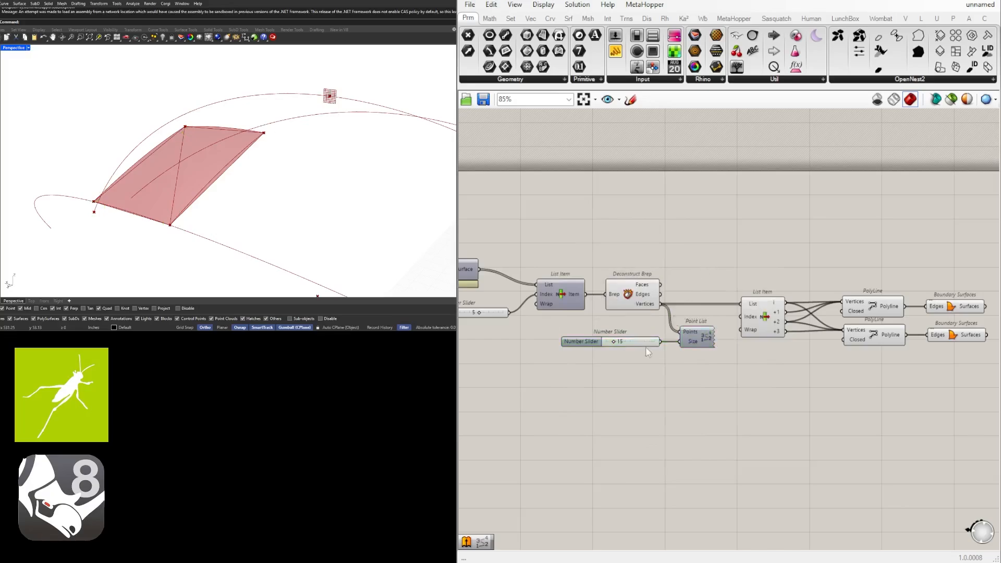
{"action": "right_click_drag", "start_coordinate": [642, 353], "coordinate": [733, 354]}
{"action": "left_click", "coordinate": [729, 296]}
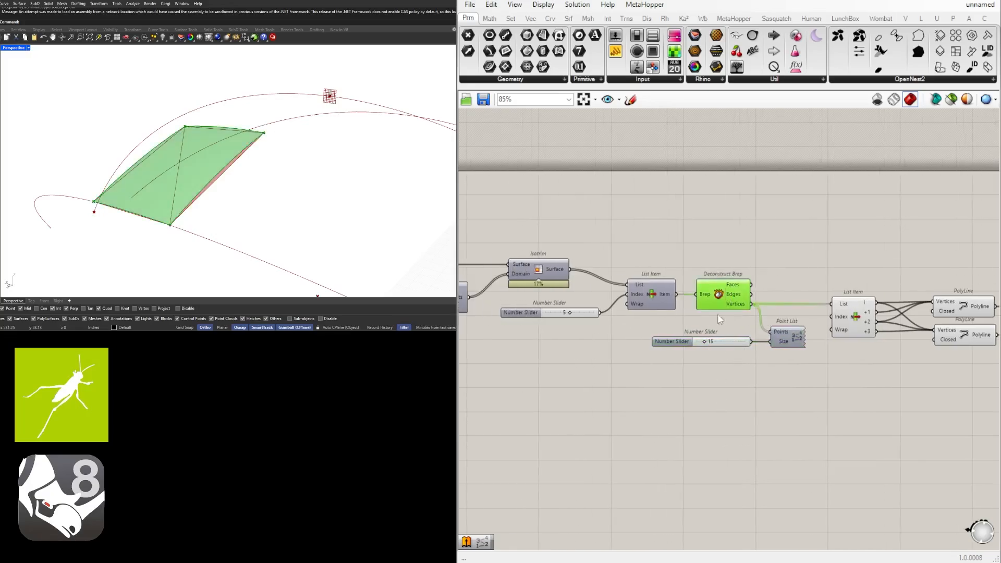
{"action": "scroll", "coordinate": [664, 303], "scroll_direction": "up", "scroll_amount": 2}
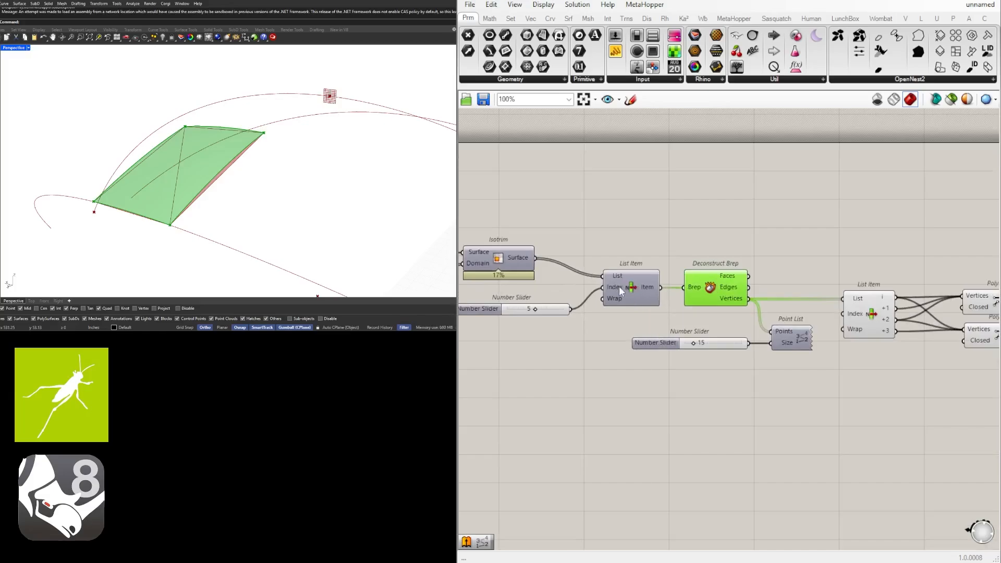
{"action": "left_click", "coordinate": [634, 284]}
{"action": "middle_click", "coordinate": [636, 285]}
{"action": "left_click", "coordinate": [659, 262]}
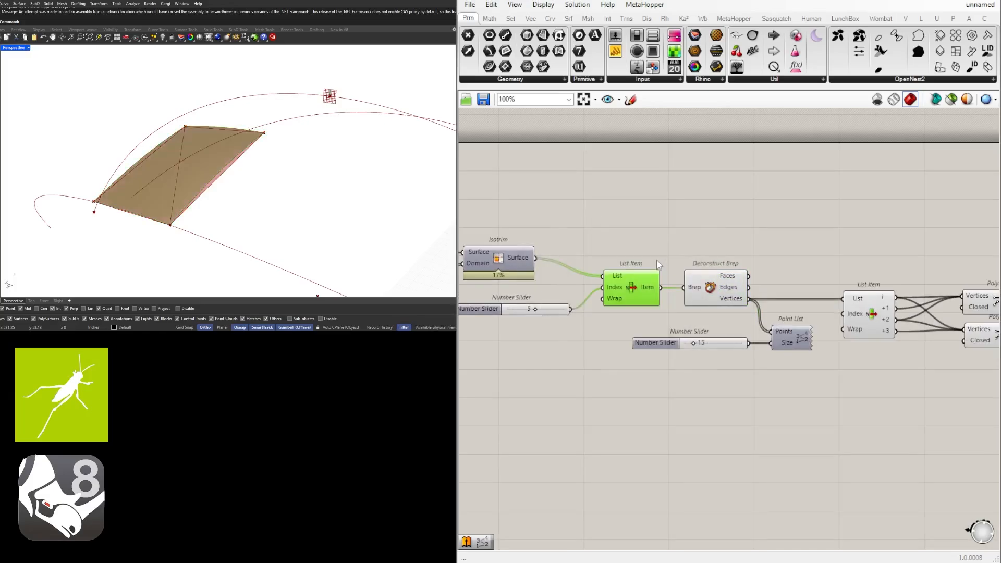
{"action": "middle_click", "coordinate": [632, 292]}
{"action": "left_click", "coordinate": [670, 248]}
Graft the List input of the List Item fed by Isotrim and inspect the whole surface in the viewport.
{"action": "scroll", "coordinate": [619, 274], "scroll_direction": "up", "scroll_amount": 2}
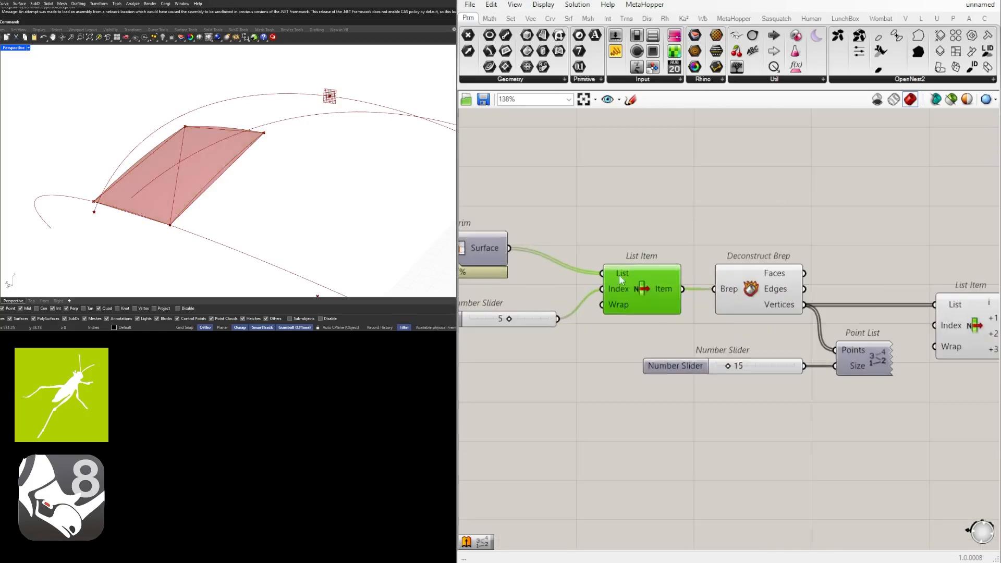
{"action": "right_click", "coordinate": [623, 270]}
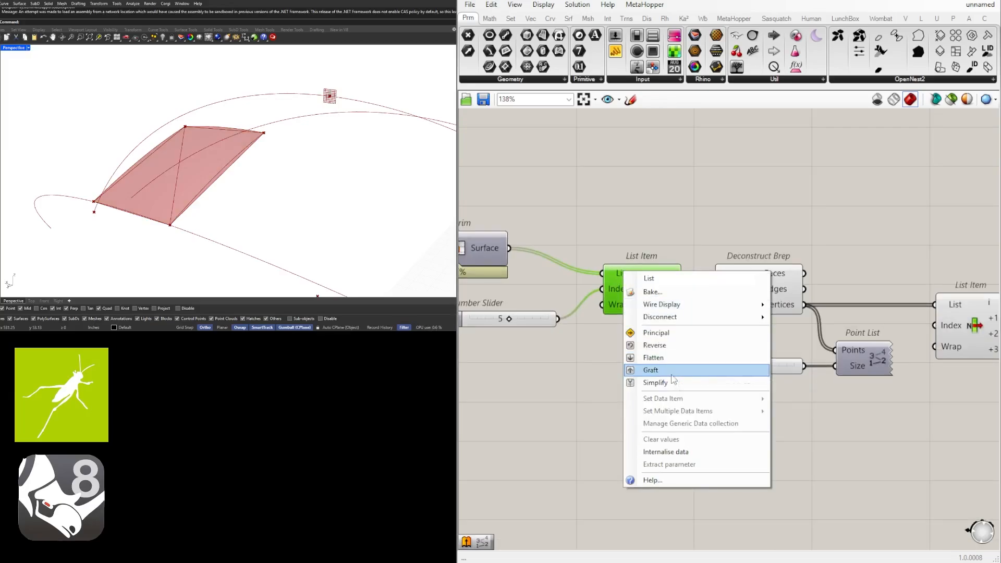
{"action": "left_click", "coordinate": [672, 369]}
{"action": "scroll", "coordinate": [229, 214], "scroll_direction": "down", "scroll_amount": 5}
{"action": "right_click_drag", "start_coordinate": [229, 213], "coordinate": [91, 249]}
{"action": "scroll", "coordinate": [127, 213], "scroll_direction": "up", "scroll_amount": 2}
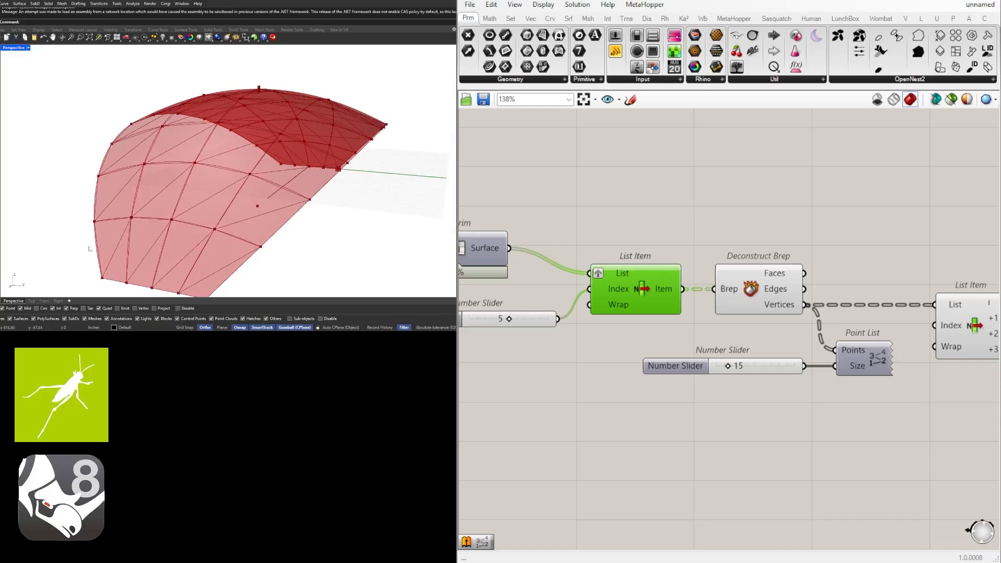
Follow the grafted data through the component chain and turn off the preview of Deconstruct Brep.
{"action": "scroll", "coordinate": [753, 371], "scroll_direction": "down", "scroll_amount": 1}
{"action": "right_click_drag", "start_coordinate": [791, 376], "coordinate": [771, 353]}
{"action": "scroll", "coordinate": [771, 342], "scroll_direction": "down", "scroll_amount": 2}
{"action": "right_click_drag", "start_coordinate": [878, 320], "coordinate": [763, 322]}
{"action": "right_click_drag", "start_coordinate": [832, 331], "coordinate": [747, 327]}
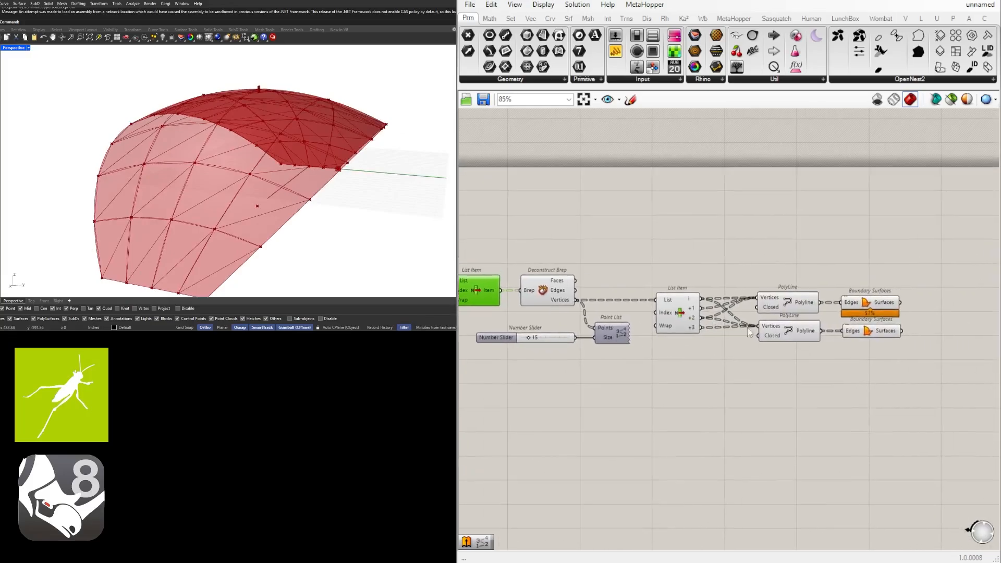
{"action": "right_click_drag", "start_coordinate": [622, 347], "coordinate": [765, 324]}
{"action": "left_click_drag", "start_coordinate": [755, 365], "coordinate": [655, 307]}
{"action": "left_click", "coordinate": [727, 348]}
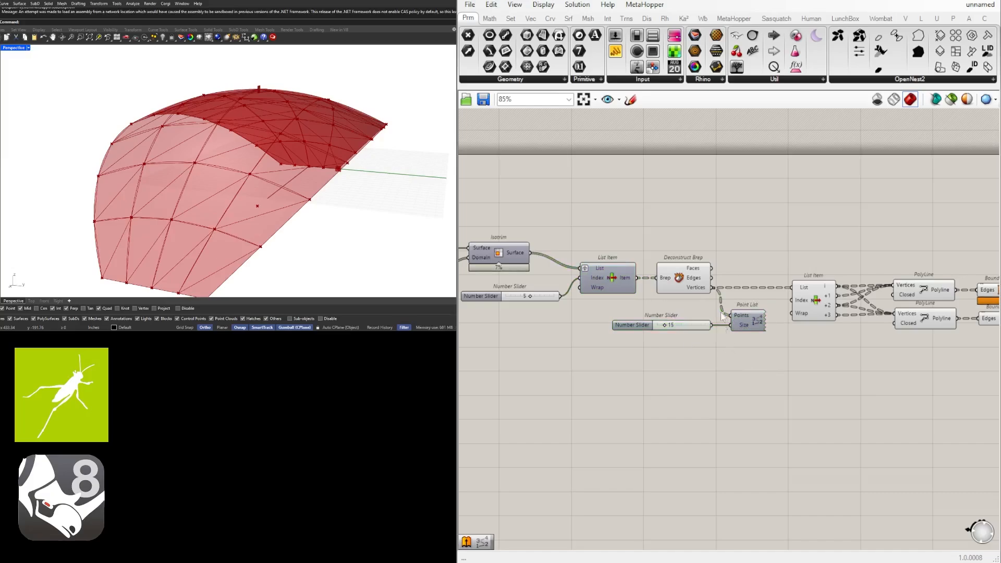
{"action": "left_click", "coordinate": [685, 277]}
{"action": "middle_click", "coordinate": [688, 276]}
{"action": "left_click", "coordinate": [729, 238]}
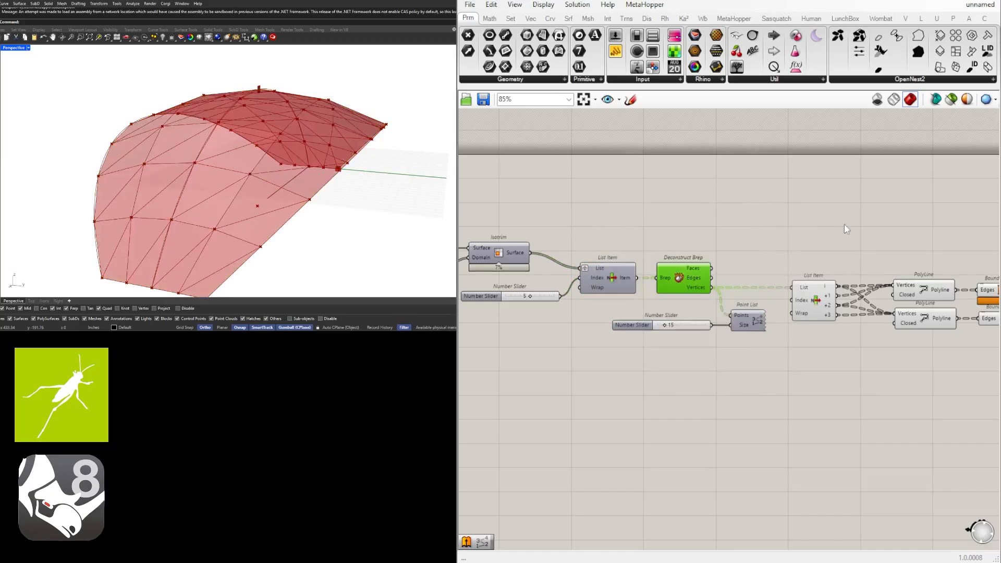
Hide the preview of the four-output List Item and both PolyLine components.
{"action": "right_click_drag", "start_coordinate": [843, 224], "coordinate": [673, 219]}
{"action": "scroll", "coordinate": [796, 262], "scroll_direction": "up", "scroll_amount": 2}
{"action": "left_click_drag", "start_coordinate": [758, 392], "coordinate": [609, 252]}
{"action": "middle_click", "coordinate": [610, 252]}
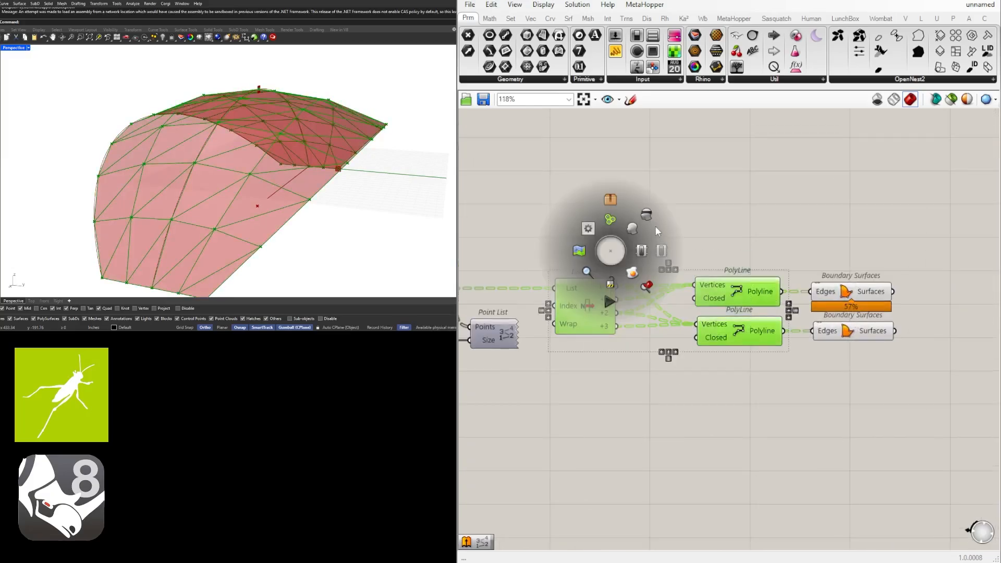
{"action": "left_click", "coordinate": [654, 221]}
{"action": "left_click", "coordinate": [760, 193]}
Check the two sets of triangles in the viewport and align the two Boundary Surfaces components with each other.
{"action": "right_click_drag", "start_coordinate": [855, 245], "coordinate": [745, 243]}
{"action": "left_click_drag", "start_coordinate": [742, 291], "coordinate": [747, 291]}
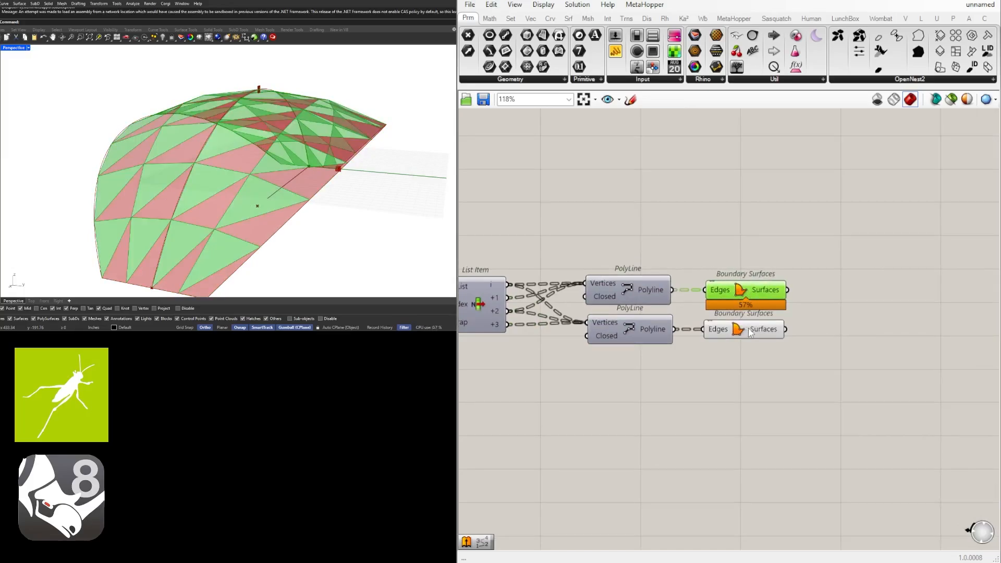
{"action": "left_click_drag", "start_coordinate": [748, 328], "coordinate": [750, 325]}
{"action": "left_click", "coordinate": [753, 289], "text": "shift"}
{"action": "left_click", "coordinate": [682, 229]}
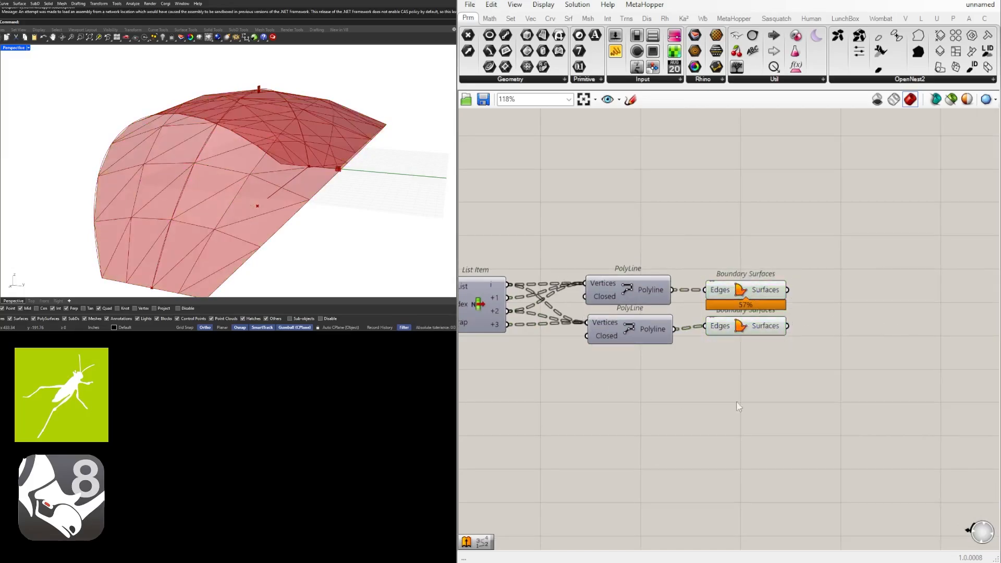
{"action": "scroll", "coordinate": [736, 403], "scroll_direction": "down", "scroll_amount": 2}
{"action": "right_click_drag", "start_coordinate": [752, 374], "coordinate": [764, 336]}
{"action": "scroll", "coordinate": [766, 334], "scroll_direction": "up", "scroll_amount": 2}
{"action": "left_click_drag", "start_coordinate": [745, 306], "coordinate": [744, 309]}
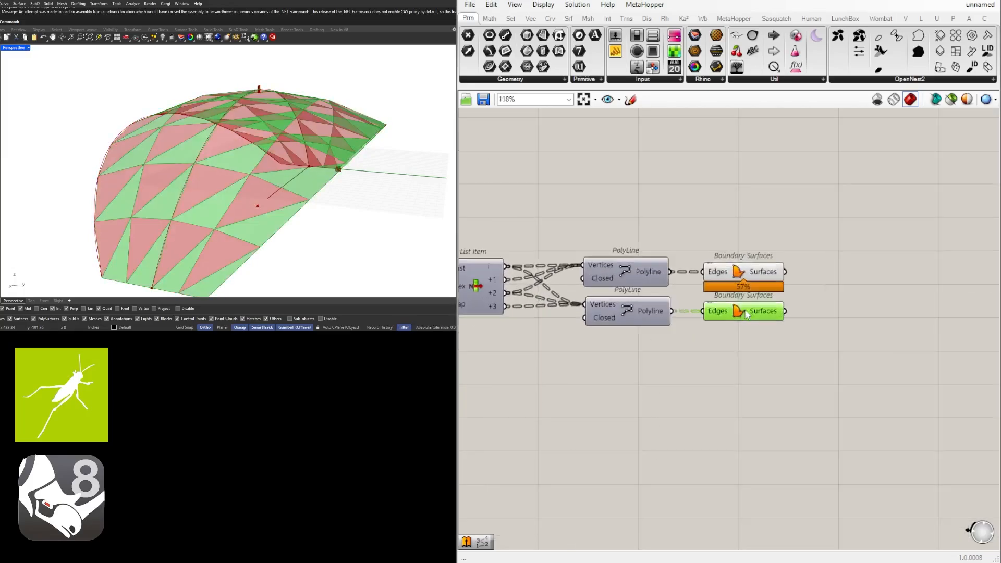
{"action": "left_click", "coordinate": [749, 278], "text": "shift"}
{"action": "left_click", "coordinate": [871, 313]}
Add a Brep Join component and connect both Boundary Surfaces outputs to its Breps input.
{"action": "scroll", "coordinate": [894, 309], "scroll_direction": "up", "scroll_amount": 2}
{"action": "double_click", "coordinate": [878, 288]}
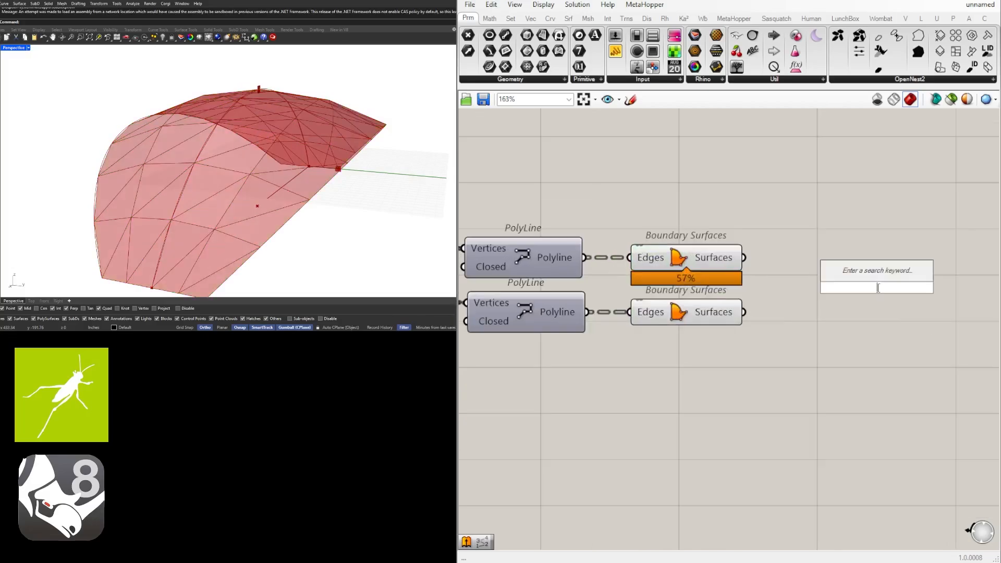
{"action": "type", "text": "join"}
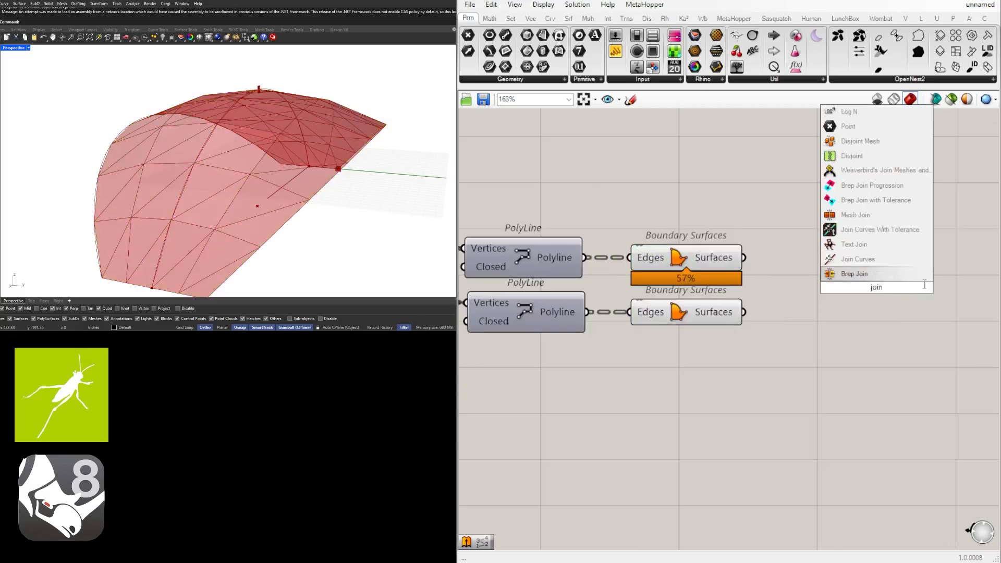
{"action": "left_click", "coordinate": [844, 274]}
{"action": "left_click_drag", "start_coordinate": [745, 259], "coordinate": [823, 287]}
{"action": "left_click_drag", "start_coordinate": [744, 312], "coordinate": [860, 295], "text": "shift"}
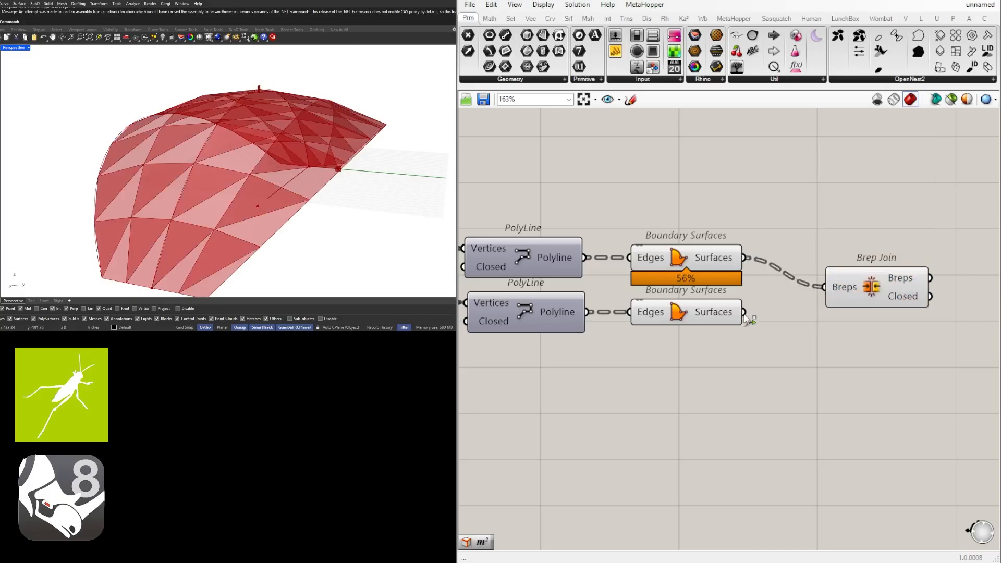
Flatten the Breps input of Brep Join.
{"action": "right_click", "coordinate": [837, 285]}
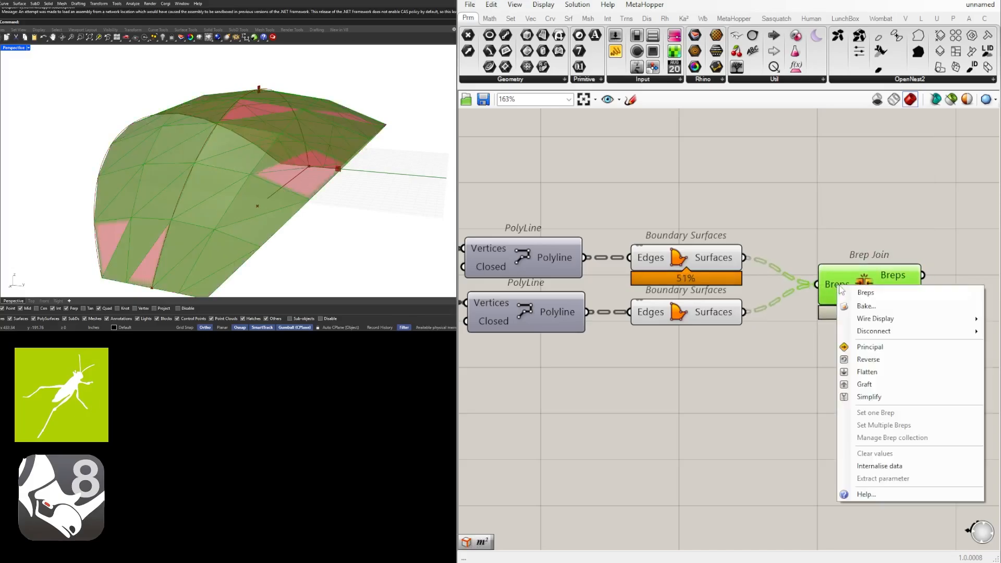
{"action": "left_click", "coordinate": [894, 372]}
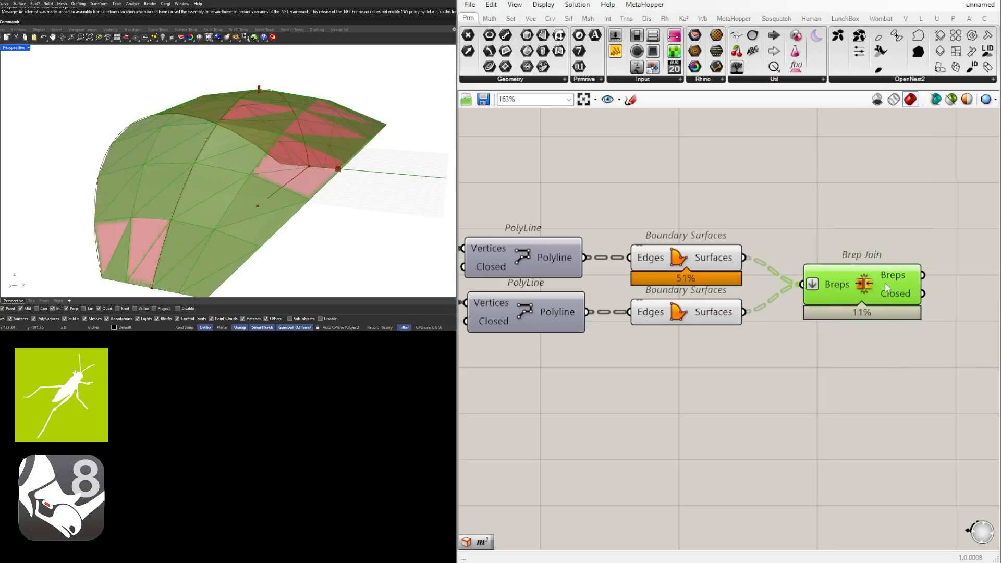
{"action": "left_click", "coordinate": [898, 223]}
Hide the preview of all components from Deconstruct Brep through the two Boundary Surfaces, leaving only Brep Join displayed.
{"action": "scroll", "coordinate": [728, 371], "scroll_direction": "down", "scroll_amount": 6}
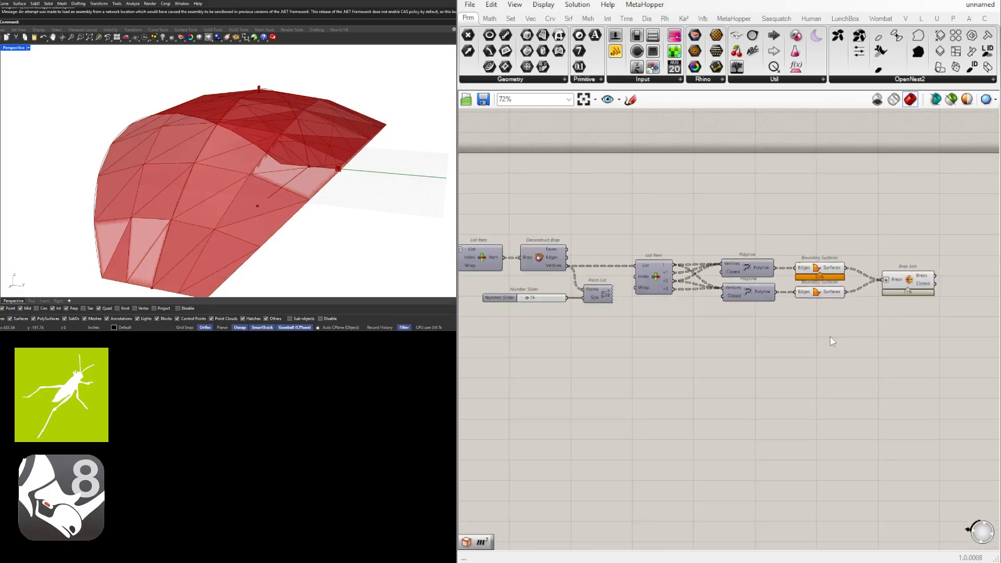
{"action": "left_click_drag", "start_coordinate": [832, 338], "coordinate": [623, 253]}
{"action": "middle_click", "coordinate": [651, 244]}
{"action": "left_click", "coordinate": [691, 211]}
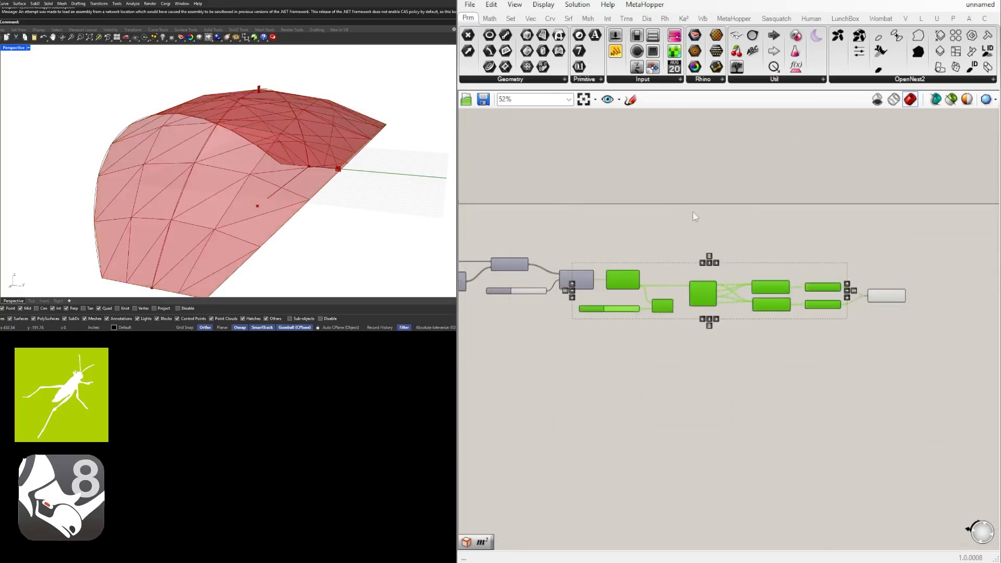
Hide the preview of the upstream construction components, including the Move, Arc 3Pt, Rotate and XZ Plane components.
{"action": "right_click_drag", "start_coordinate": [297, 201], "coordinate": [237, 206]}
{"action": "scroll", "coordinate": [211, 211], "scroll_direction": "down", "scroll_amount": 4}
{"action": "scroll", "coordinate": [883, 320], "scroll_direction": "down", "scroll_amount": 2}
{"action": "right_click_drag", "start_coordinate": [644, 339], "coordinate": [708, 326]}
{"action": "scroll", "coordinate": [709, 321], "scroll_direction": "up", "scroll_amount": 5}
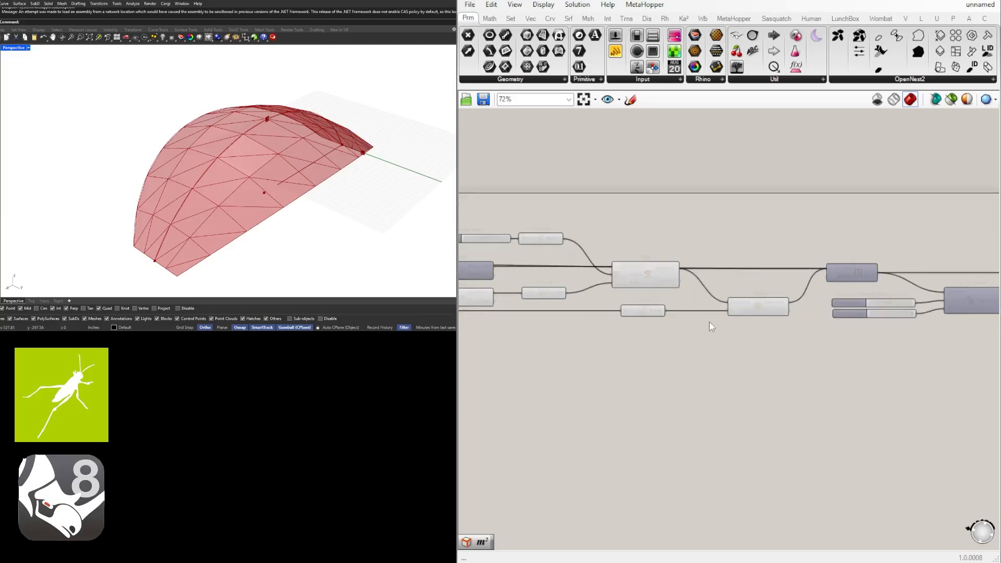
{"action": "left_click", "coordinate": [736, 277], "text": "shift"}
{"action": "right_click_drag", "start_coordinate": [490, 308], "coordinate": [700, 301]}
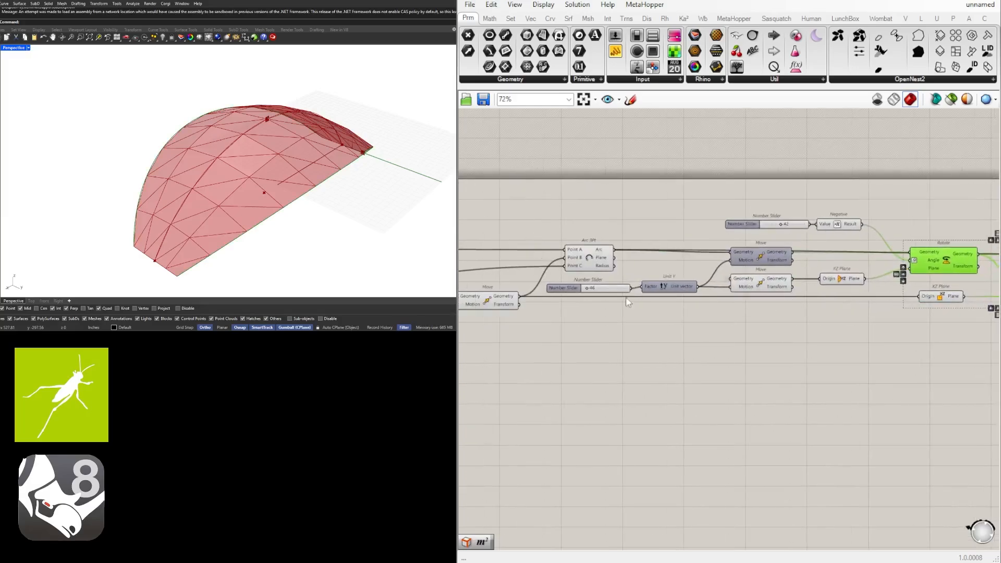
{"action": "right_click_drag", "start_coordinate": [625, 298], "coordinate": [692, 293]}
{"action": "left_click", "coordinate": [658, 256], "text": "shift"}
{"action": "right_click_drag", "start_coordinate": [582, 293], "coordinate": [750, 289]}
{"action": "left_click", "coordinate": [715, 293], "text": "shift"}
{"action": "scroll", "coordinate": [736, 292], "scroll_direction": "down", "scroll_amount": 5}
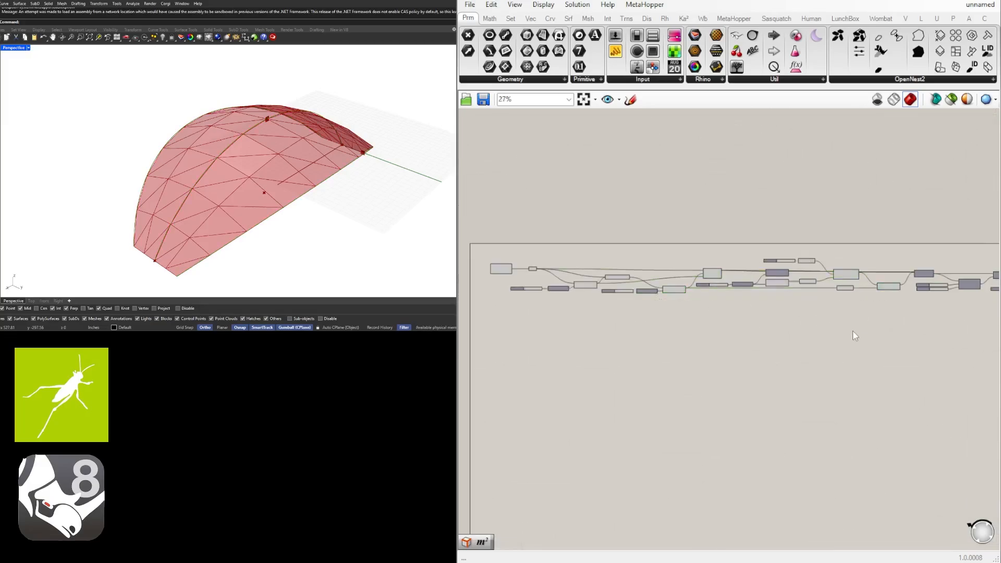
{"action": "left_click_drag", "start_coordinate": [896, 338], "coordinate": [535, 238]}
{"action": "middle_click", "coordinate": [550, 233]}
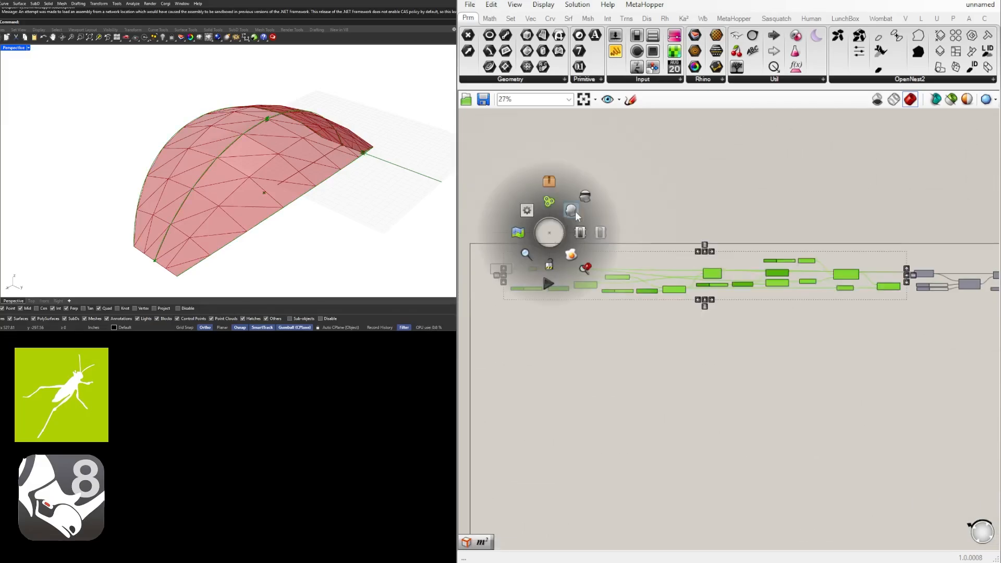
{"action": "left_click", "coordinate": [580, 212]}
{"action": "left_click", "coordinate": [855, 344]}
Inspect the joined triangulated shell produced by Brep Join in the viewport.
{"action": "right_click_drag", "start_coordinate": [940, 371], "coordinate": [739, 366]}
{"action": "scroll", "coordinate": [901, 289], "scroll_direction": "up", "scroll_amount": 3}
{"action": "right_click_drag", "start_coordinate": [901, 288], "coordinate": [568, 295]}
{"action": "scroll", "coordinate": [761, 292], "scroll_direction": "up", "scroll_amount": 6}
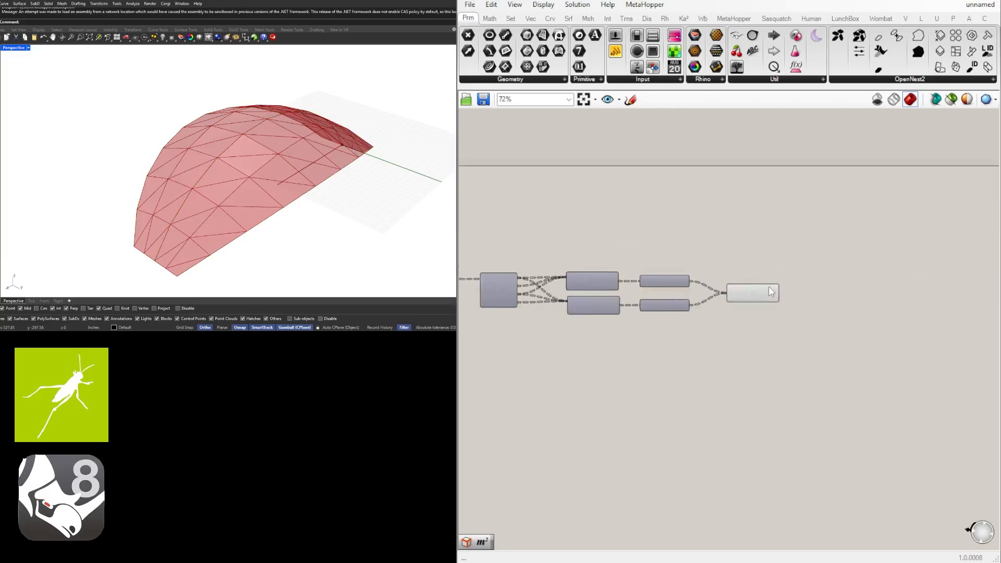
{"action": "left_click", "coordinate": [752, 302]}
{"action": "left_click", "coordinate": [957, 310]}
{"action": "mouse_move", "coordinate": [265, 187]}
{"action": "right_mouse_down"}
{"action": "mouse_move", "coordinate": [263, 169]}
{"action": "mouse_move", "coordinate": [350, 155]}
{"action": "mouse_move", "coordinate": [219, 160]}
{"action": "mouse_move", "coordinate": [257, 173]}
{"action": "right_mouse_up"}
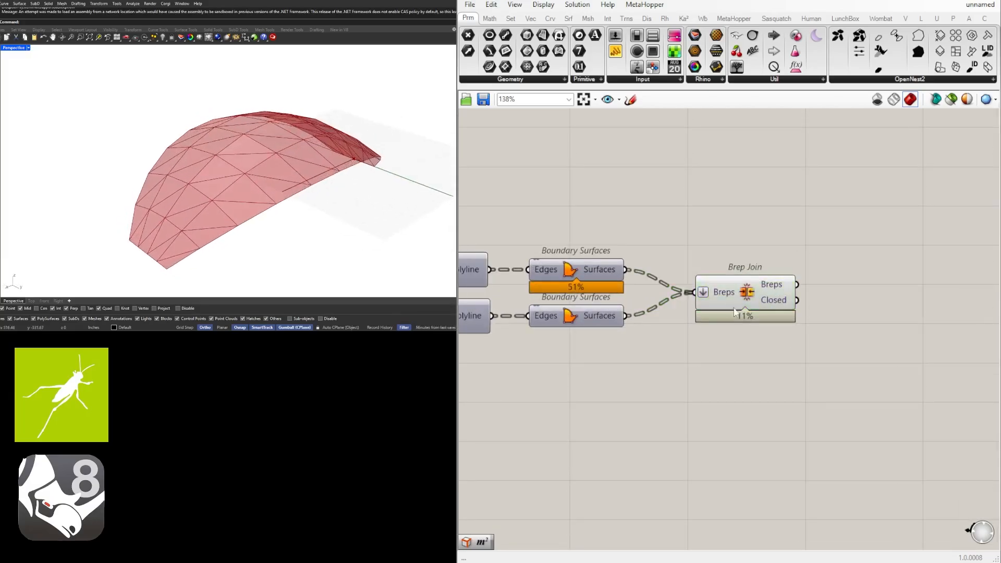
Add a Brep Edges component beside Brep Join and feed it the joined Breps output.
{"action": "right_click_drag", "start_coordinate": [751, 298], "coordinate": [671, 299]}
{"action": "scroll", "coordinate": [671, 299], "scroll_direction": "up", "scroll_amount": 1}
{"action": "left_click", "coordinate": [671, 299]}
{"action": "right_click_drag", "start_coordinate": [783, 295], "coordinate": [757, 296]}
{"action": "double_click", "coordinate": [759, 297]}
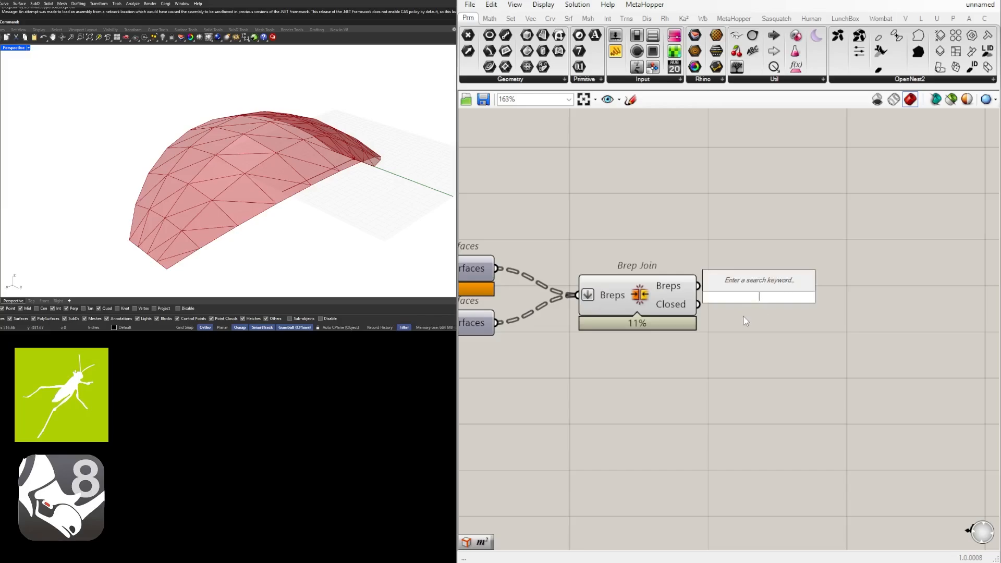
{"action": "type", "text": "brep"}
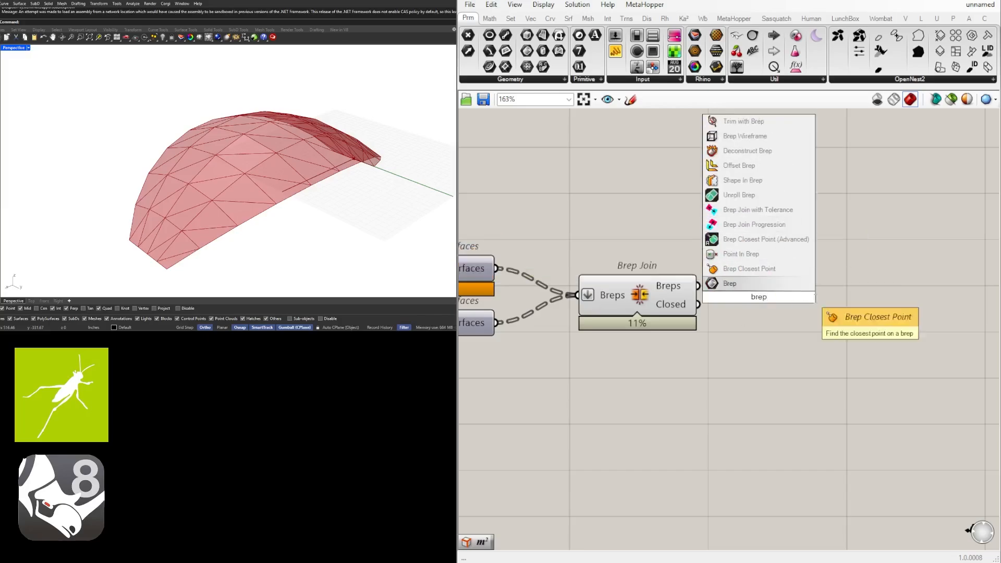
{"action": "type", "text": "edges"}
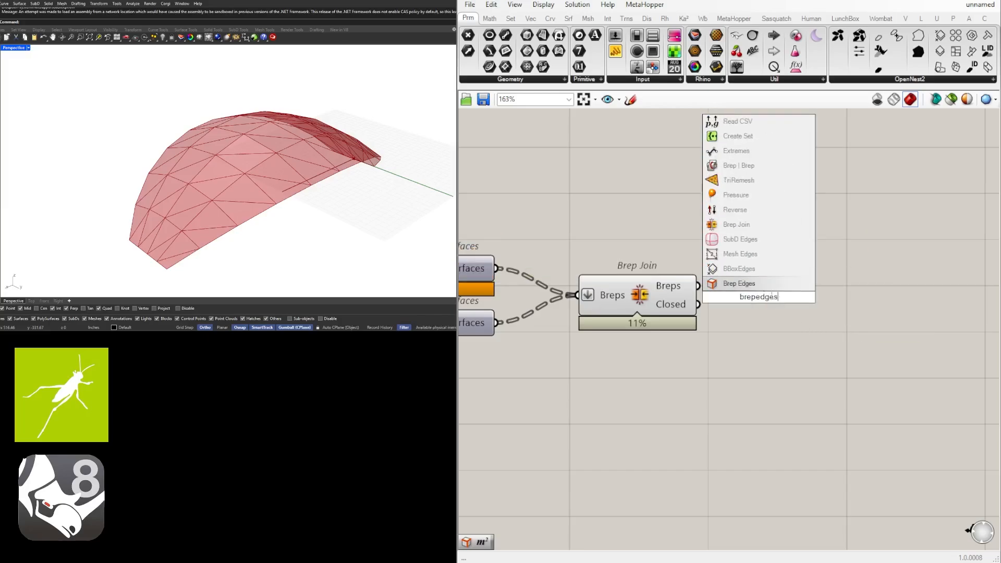
{"action": "key", "text": "Return"}
{"action": "left_click_drag", "start_coordinate": [700, 292], "coordinate": [730, 287]}
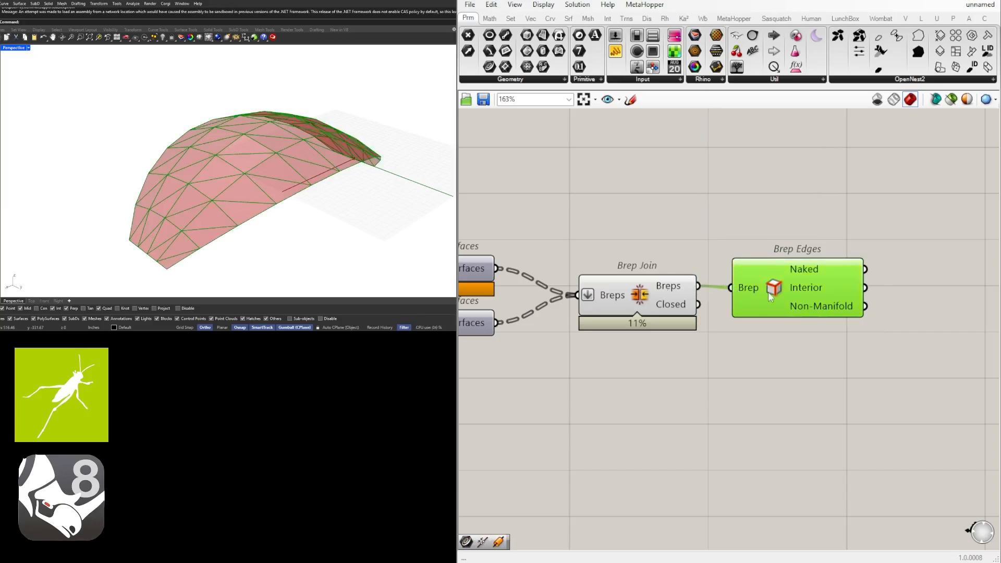
{"action": "left_click_drag", "start_coordinate": [849, 311], "coordinate": [872, 309]}
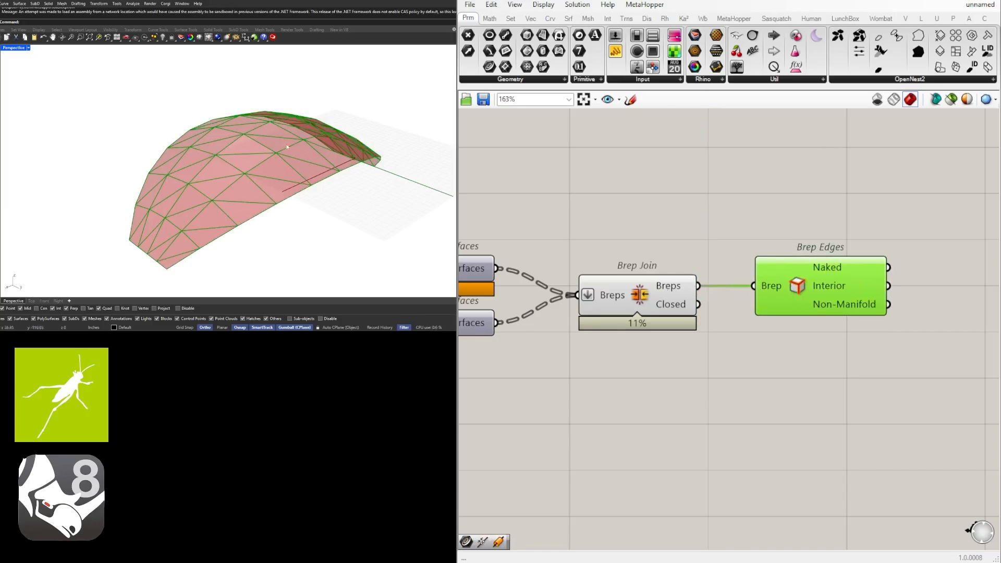
Highlight Brep Join and Brep Edges in turn to compare the shell's faces with its edges in the viewport.
{"action": "left_click", "coordinate": [664, 303]}
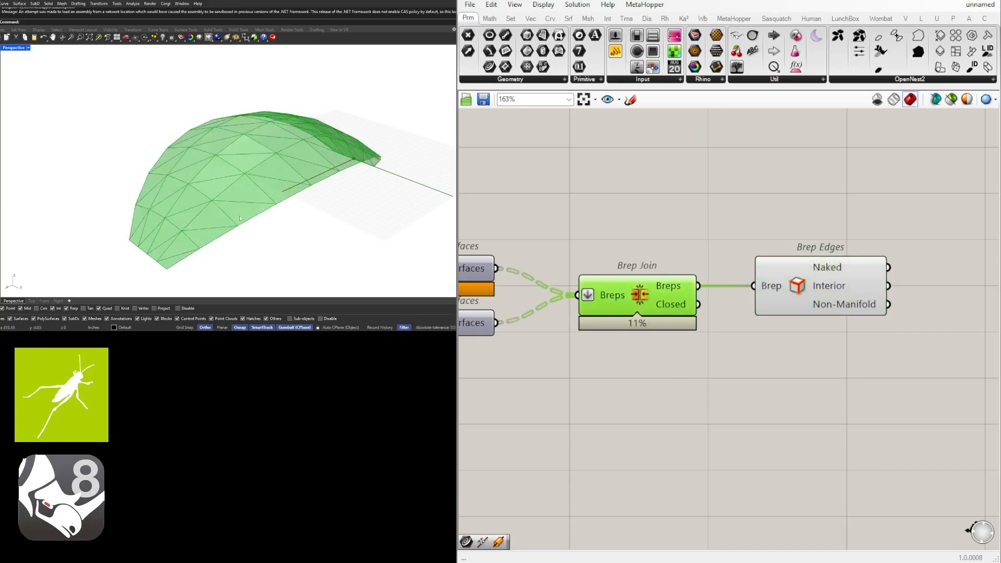
{"action": "scroll", "coordinate": [240, 218], "scroll_direction": "up", "scroll_amount": 5}
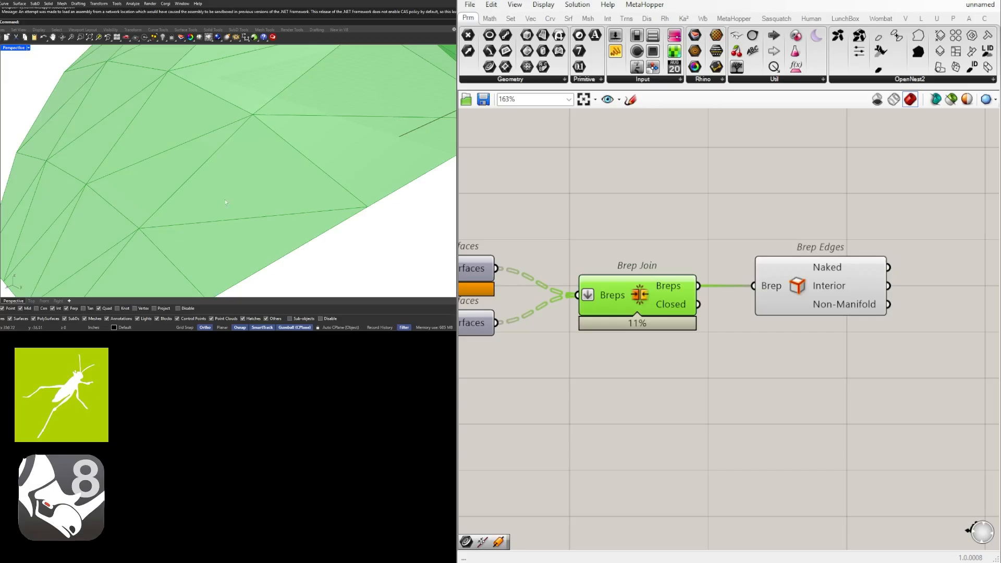
{"action": "right_click_drag", "start_coordinate": [782, 363], "coordinate": [720, 363]}
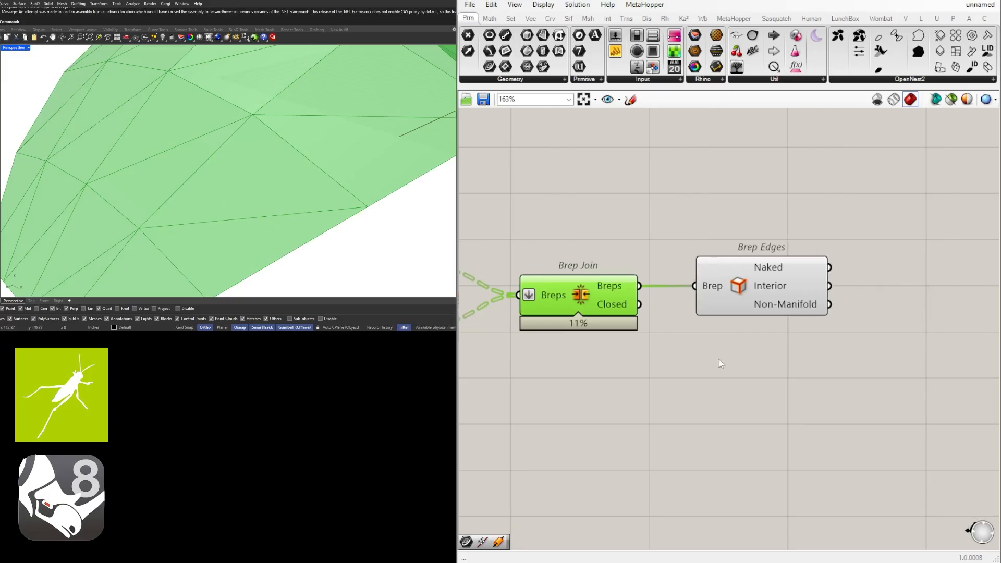
{"action": "left_click", "coordinate": [765, 288]}
{"action": "scroll", "coordinate": [758, 289], "scroll_direction": "down", "scroll_amount": 3}
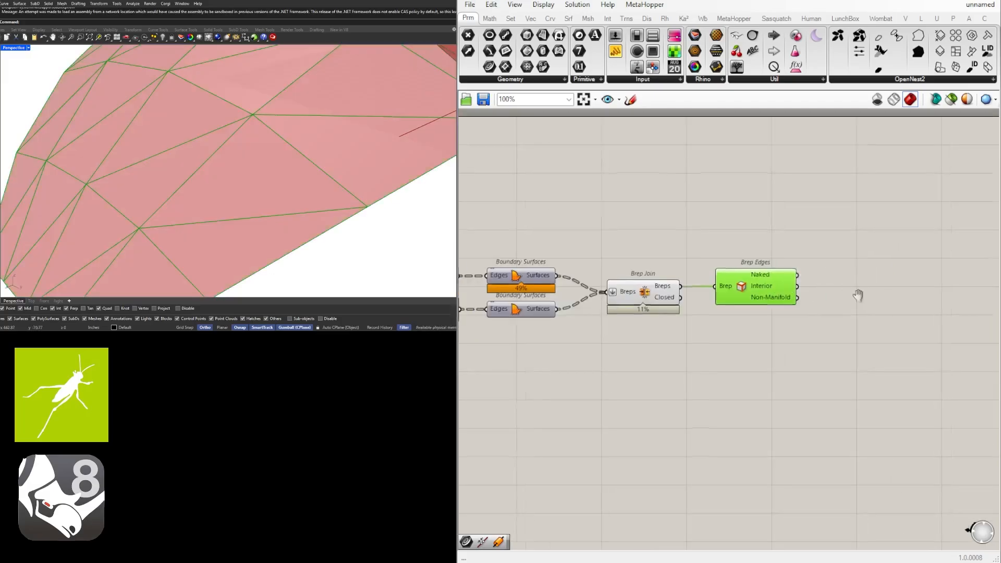
Add a Pipe component and connect the Naked output of Brep Edges to its Curve input.
{"action": "right_click_drag", "start_coordinate": [855, 295], "coordinate": [710, 295]}
{"action": "scroll", "coordinate": [710, 295], "scroll_direction": "up", "scroll_amount": 1}
{"action": "left_click", "coordinate": [754, 301]}
{"action": "double_click", "coordinate": [754, 300]}
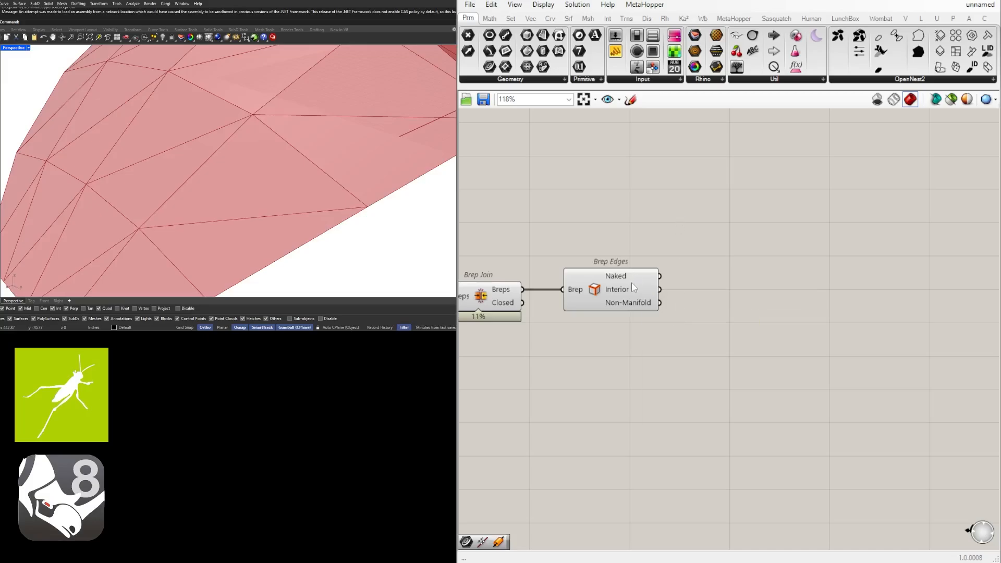
{"action": "double_click", "coordinate": [724, 285]}
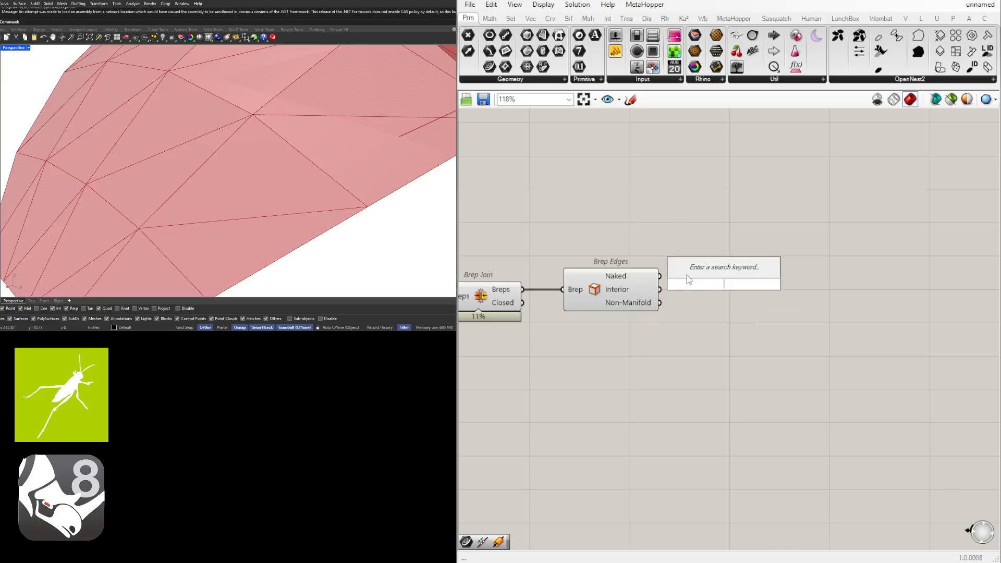
{"action": "type", "text": "pipe"}
{"action": "left_click", "coordinate": [721, 274]}
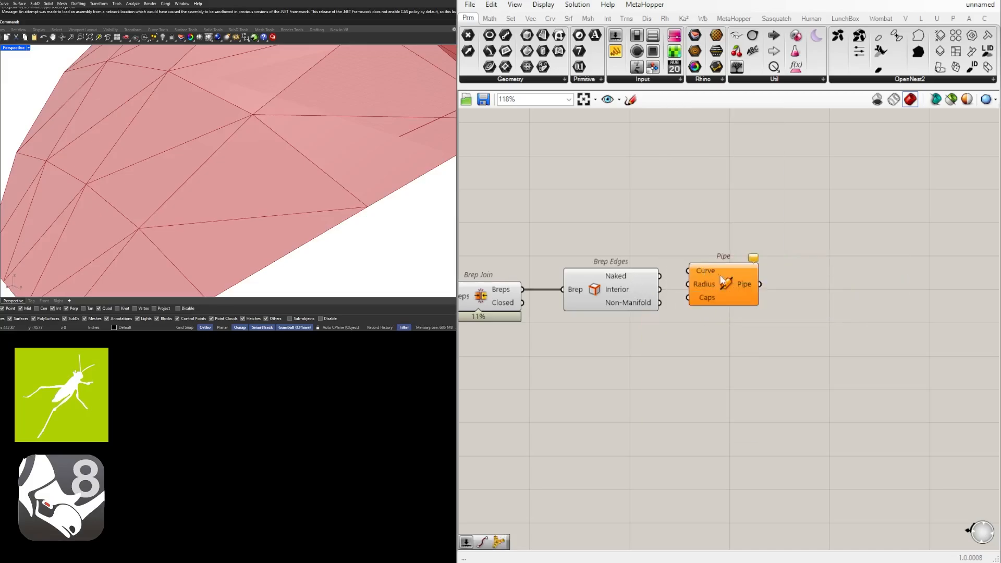
{"action": "right_click_drag", "start_coordinate": [720, 277], "coordinate": [648, 296]}
{"action": "left_click_drag", "start_coordinate": [648, 295], "coordinate": [782, 297]}
{"action": "left_click_drag", "start_coordinate": [588, 295], "coordinate": [762, 291]}
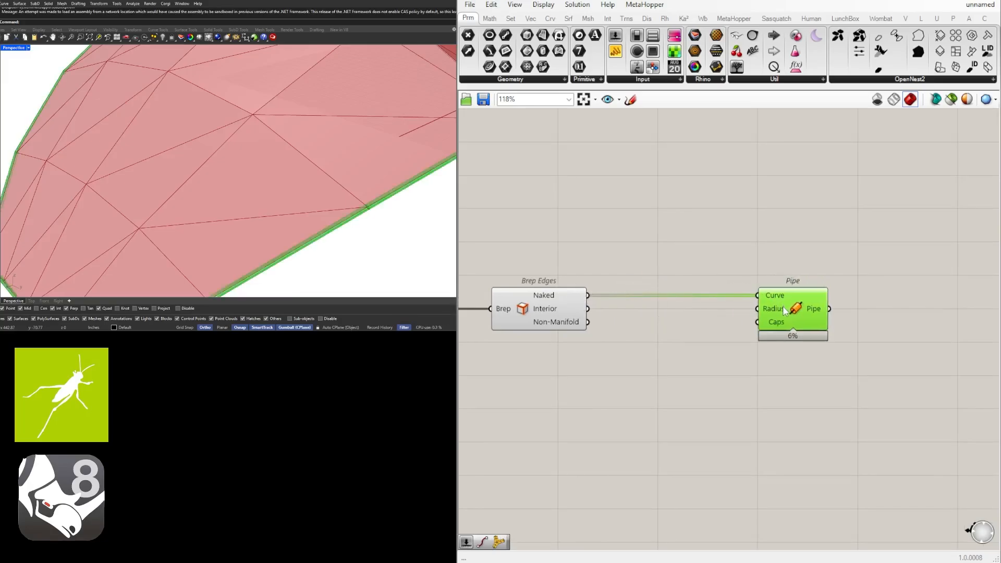
Set the Pipe's Caps option to Round and shift the component slightly away from Brep Edges.
{"action": "right_click", "coordinate": [770, 326]}
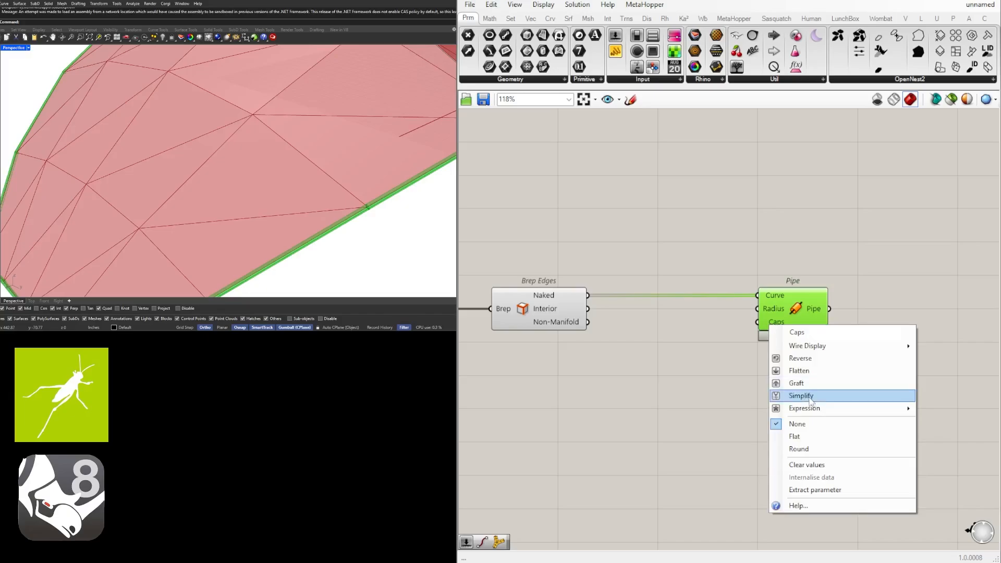
{"action": "left_click", "coordinate": [813, 451]}
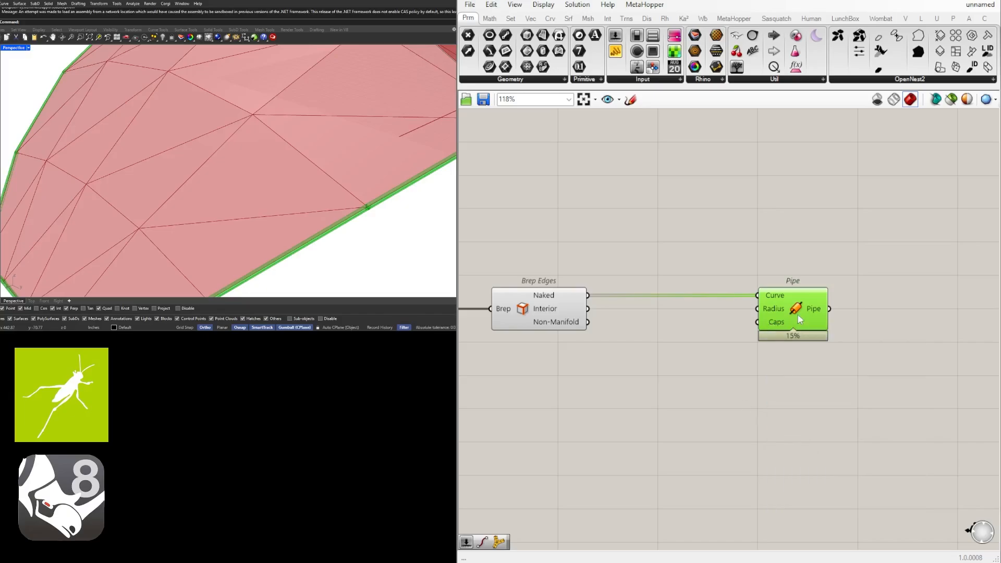
{"action": "left_click_drag", "start_coordinate": [800, 319], "coordinate": [814, 314]}
Create a number slider with the value 2.500 and connect it to the Pipe's Radius input.
{"action": "double_click", "coordinate": [696, 321]}
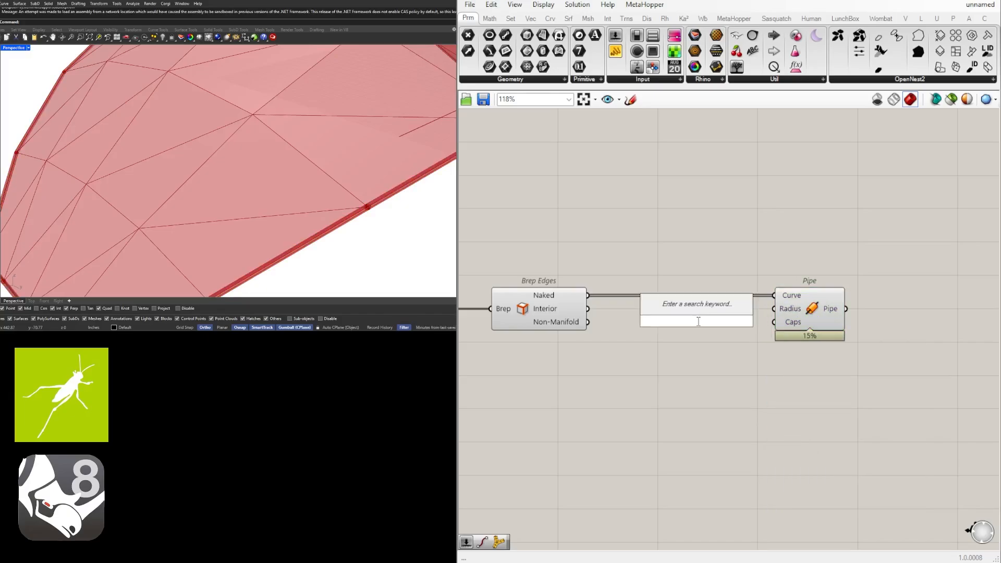
{"action": "type", "text": "2.500"}
{"action": "key", "text": "Return"}
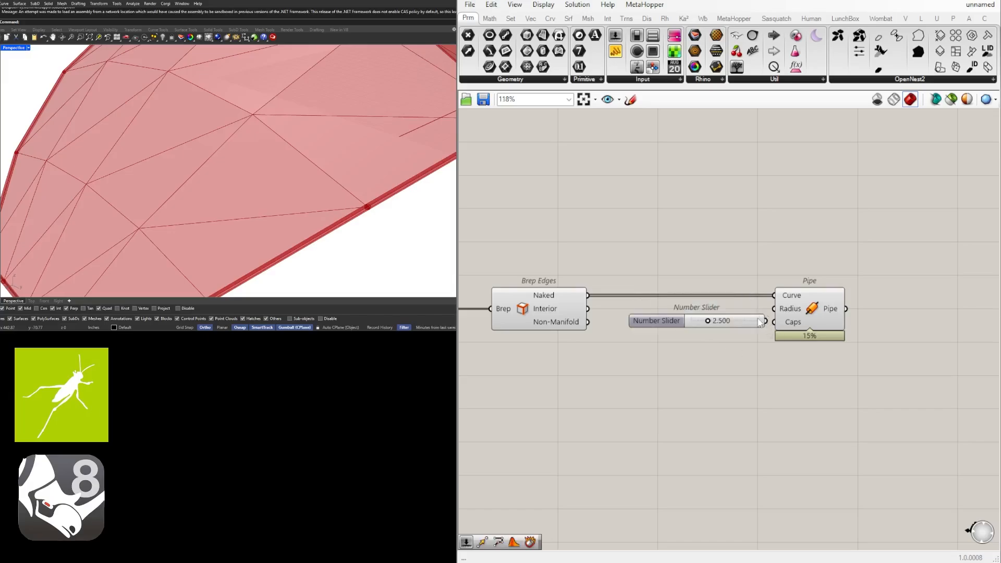
{"action": "scroll", "coordinate": [761, 320], "scroll_direction": "up", "scroll_amount": 2}
{"action": "left_click_drag", "start_coordinate": [769, 322], "coordinate": [877, 310]}
{"action": "left_click", "coordinate": [897, 411]}
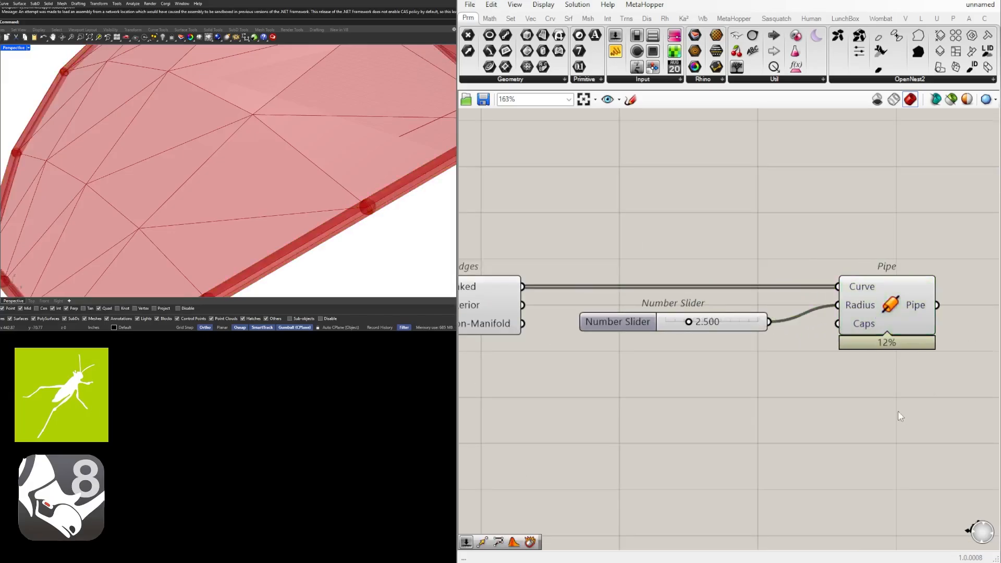
Move the Pipe and its radius slider farther from Brep Edges to make room on the canvas.
{"action": "scroll", "coordinate": [305, 158], "scroll_direction": "down", "scroll_amount": 8}
{"action": "right_click_drag", "start_coordinate": [307, 189], "coordinate": [282, 206]}
{"action": "left_click_drag", "start_coordinate": [895, 396], "coordinate": [757, 297]}
{"action": "scroll", "coordinate": [775, 287], "scroll_direction": "down", "scroll_amount": 2}
{"action": "left_click_drag", "start_coordinate": [856, 301], "coordinate": [920, 300]}
{"action": "left_click", "coordinate": [882, 248]}
{"action": "scroll", "coordinate": [818, 232], "scroll_direction": "down", "scroll_amount": 2}
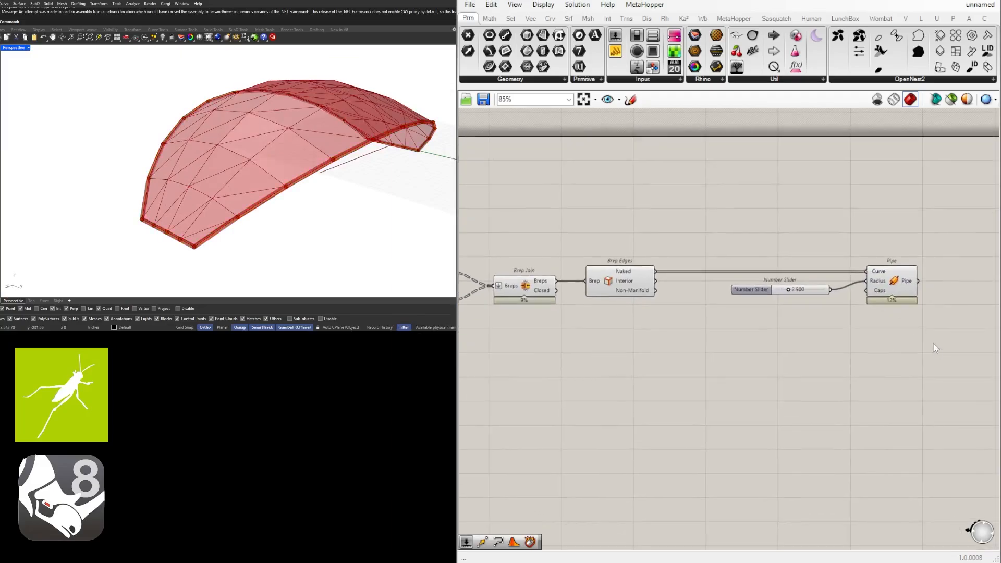
Duplicate the Pipe with its radius slider below the original and connect the Interior edges to the copy's Curve input.
{"action": "left_click_drag", "start_coordinate": [935, 345], "coordinate": [798, 264]}
{"action": "left_click_drag", "start_coordinate": [896, 278], "coordinate": [899, 328], "text": "alt"}
{"action": "left_click", "coordinate": [726, 316]}
{"action": "left_click_drag", "start_coordinate": [655, 281], "coordinate": [870, 322]}
Set the radius slider of the interior-edge Pipe to 1.5 and check the thinner pipes in the viewport.
{"action": "scroll", "coordinate": [823, 348], "scroll_direction": "up", "scroll_amount": 3}
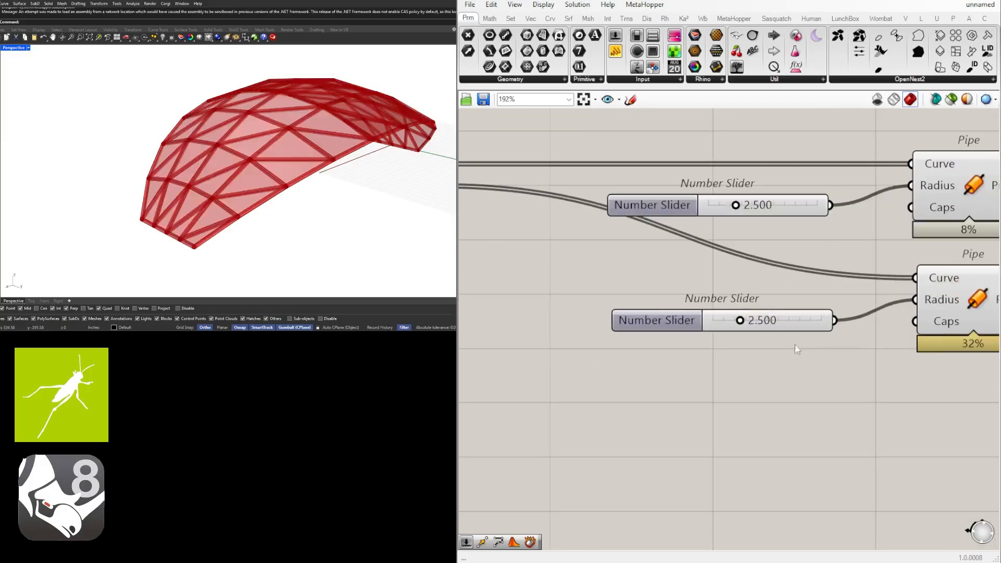
{"action": "left_click", "coordinate": [751, 315]}
{"action": "double_click", "coordinate": [751, 315]}
{"action": "type", "text": "1.5"}
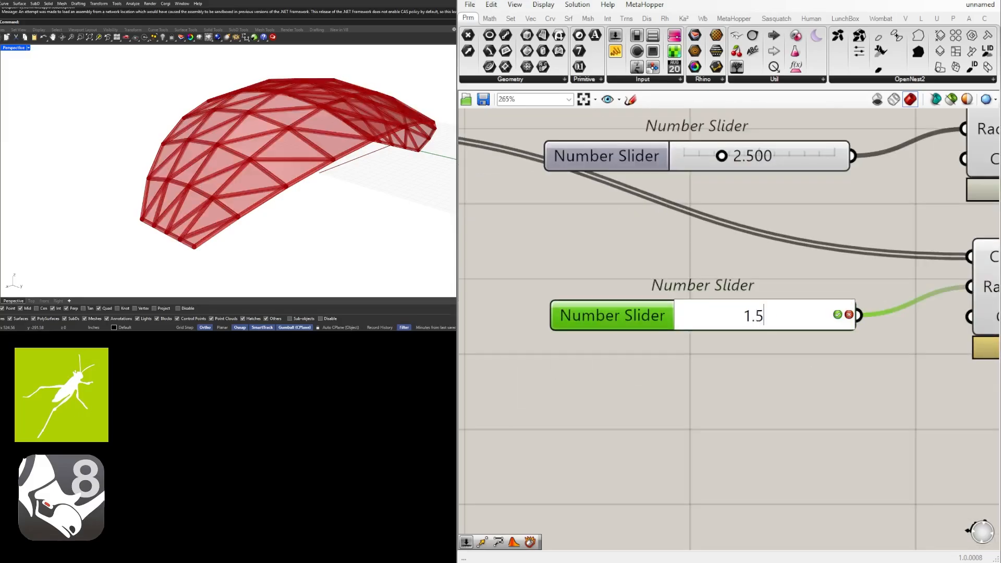
{"action": "key", "text": "Return"}
{"action": "scroll", "coordinate": [738, 307], "scroll_direction": "down", "scroll_amount": 2}
{"action": "right_click_drag", "start_coordinate": [319, 191], "coordinate": [176, 215]}
{"action": "left_click", "coordinate": [758, 399]}
{"action": "scroll", "coordinate": [347, 165], "scroll_direction": "down", "scroll_amount": 5}
{"action": "scroll", "coordinate": [176, 215], "scroll_direction": "up", "scroll_amount": 4}
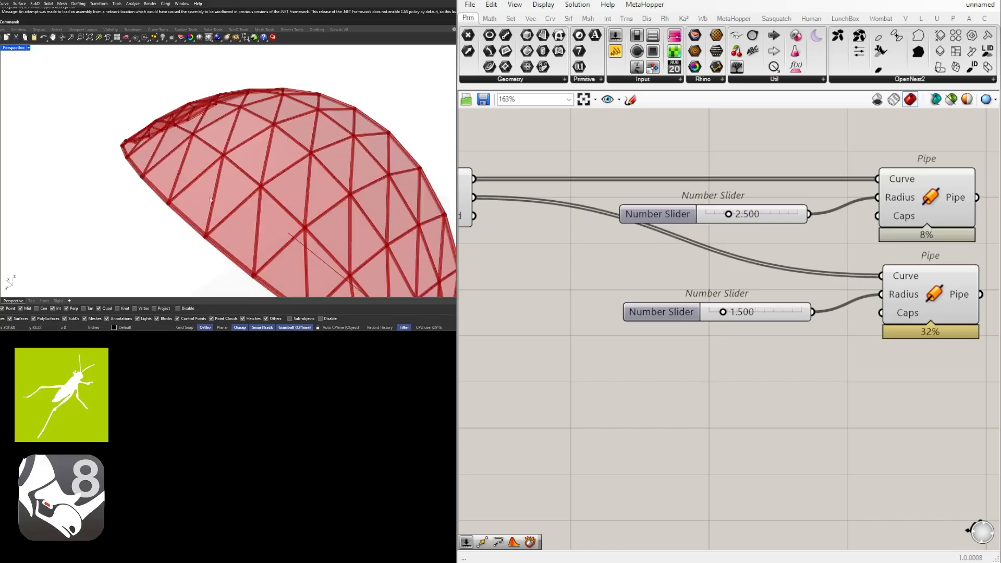
{"action": "scroll", "coordinate": [224, 194], "scroll_direction": "down", "scroll_amount": 4}
{"action": "right_click_drag", "start_coordinate": [224, 194], "coordinate": [175, 203]}
Try the rotation angle slider feeding the Negative component at 68, view the shell, and return the slider to 42.
{"action": "scroll", "coordinate": [713, 289], "scroll_direction": "down", "scroll_amount": 5}
{"action": "right_click_drag", "start_coordinate": [712, 297], "coordinate": [891, 298]}
{"action": "right_click_drag", "start_coordinate": [548, 321], "coordinate": [758, 316]}
{"action": "right_click_drag", "start_coordinate": [571, 284], "coordinate": [773, 307]}
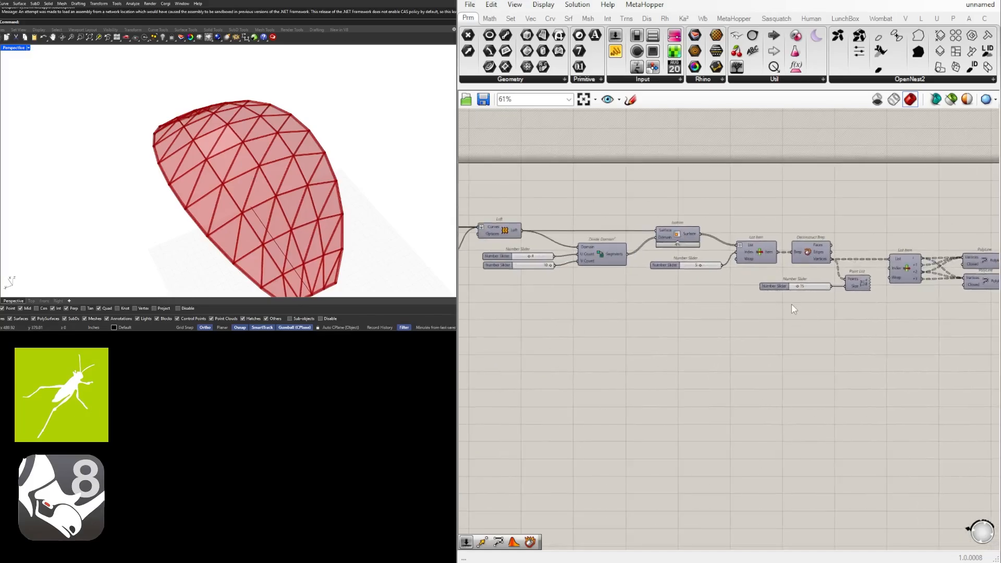
{"action": "right_click_drag", "start_coordinate": [551, 293], "coordinate": [850, 297]}
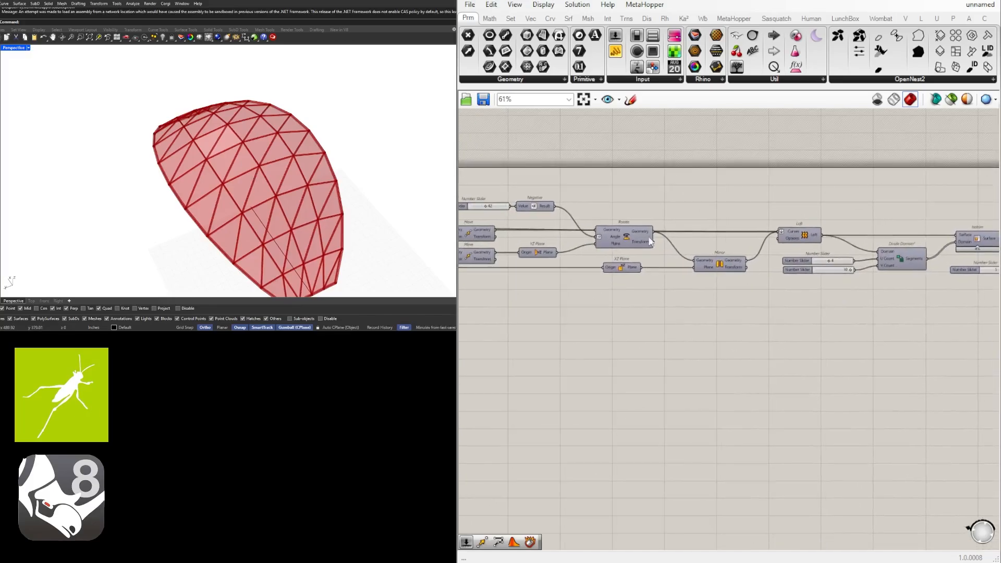
{"action": "scroll", "coordinate": [651, 241], "scroll_direction": "up", "scroll_amount": 5}
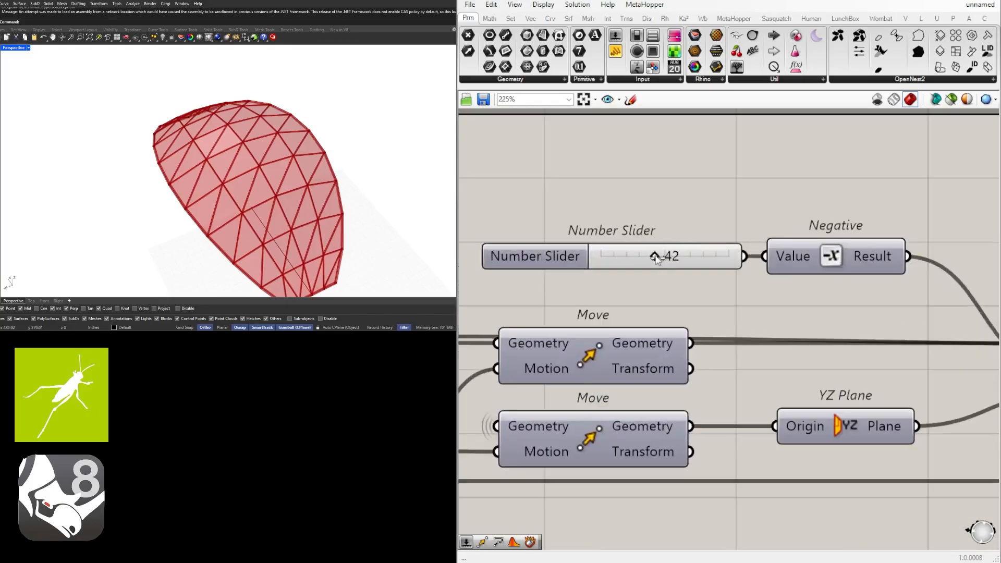
{"action": "left_click_drag", "start_coordinate": [660, 259], "coordinate": [693, 257]}
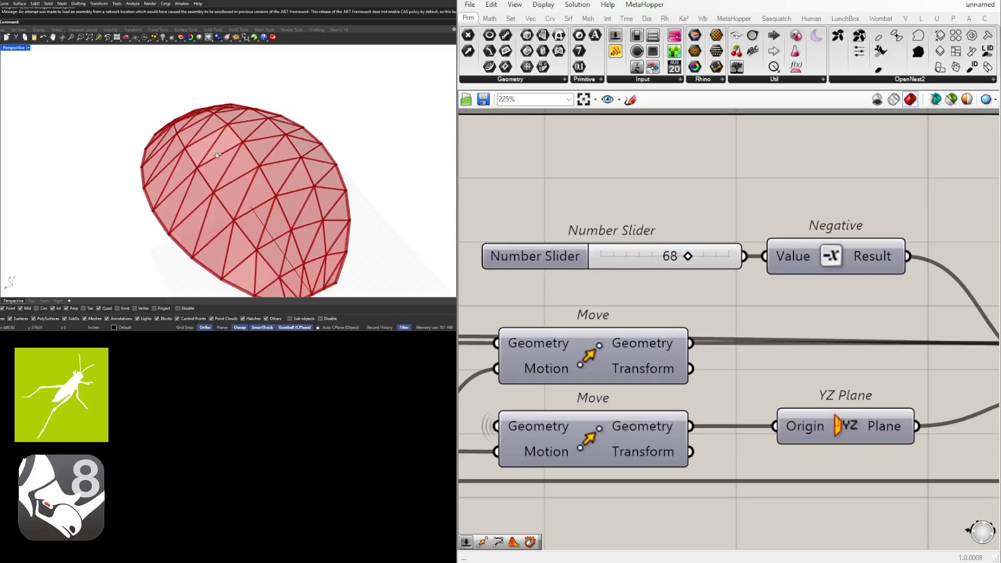
{"action": "right_click_drag", "start_coordinate": [67, 197], "coordinate": [188, 196]}
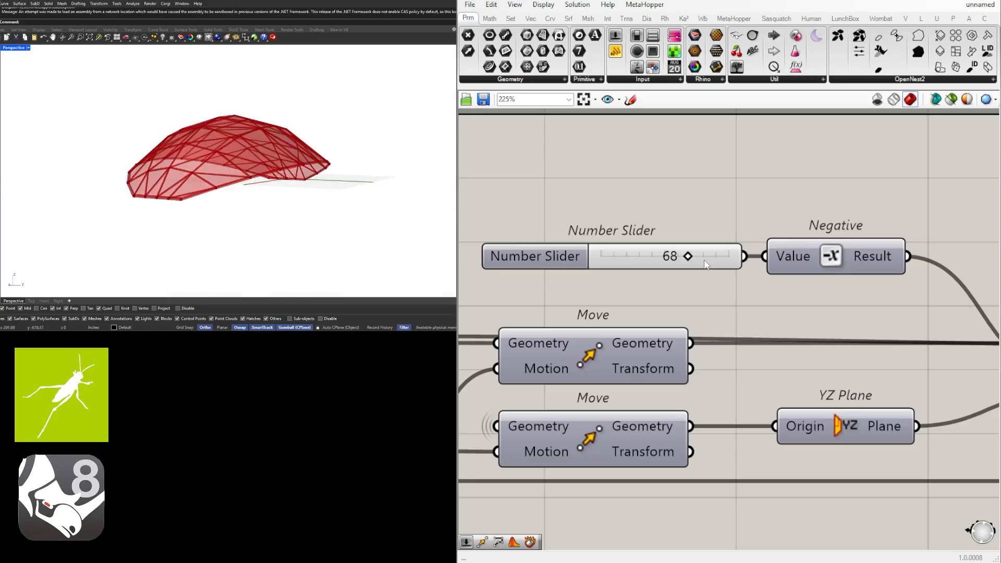
{"action": "left_click_drag", "start_coordinate": [680, 259], "coordinate": [648, 256]}
Raise the arch by setting the number slider that feeds the Unit Z factor to 228.
{"action": "scroll", "coordinate": [764, 292], "scroll_direction": "down", "scroll_amount": 5}
{"action": "scroll", "coordinate": [773, 358], "scroll_direction": "up", "scroll_amount": 3}
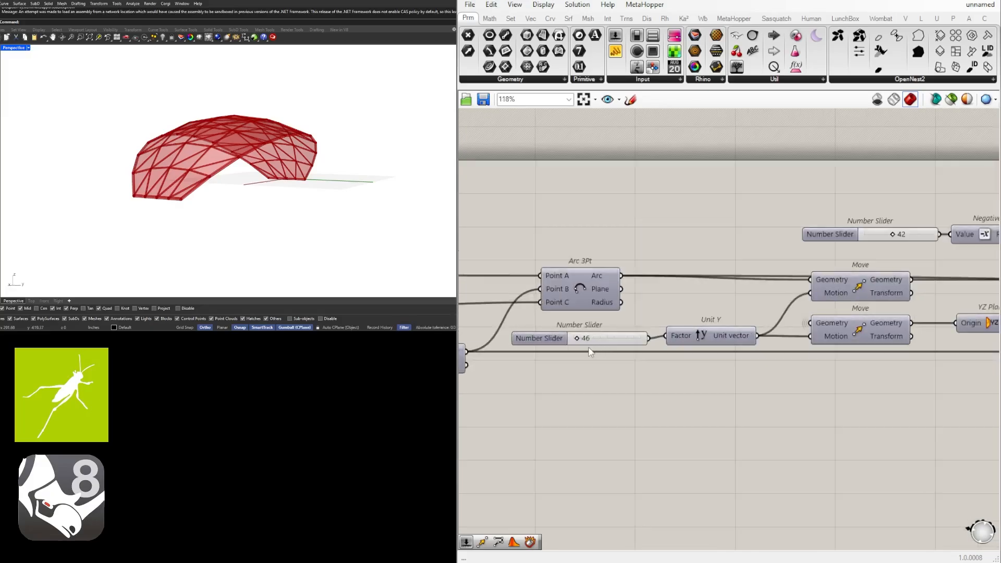
{"action": "scroll", "coordinate": [774, 358], "scroll_direction": "down", "scroll_amount": 3}
{"action": "scroll", "coordinate": [666, 362], "scroll_direction": "up", "scroll_amount": 5}
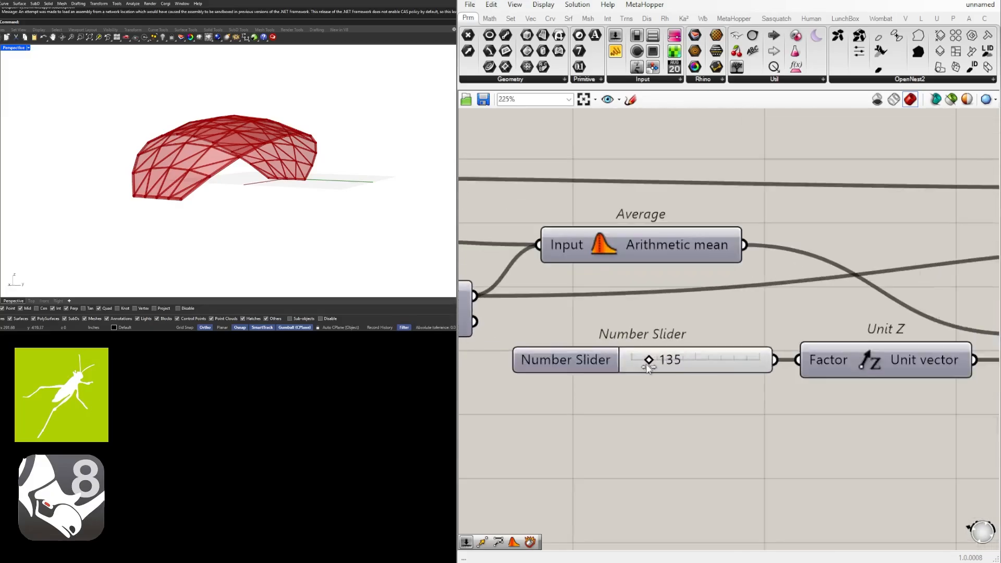
{"action": "left_click_drag", "start_coordinate": [654, 368], "coordinate": [660, 366]}
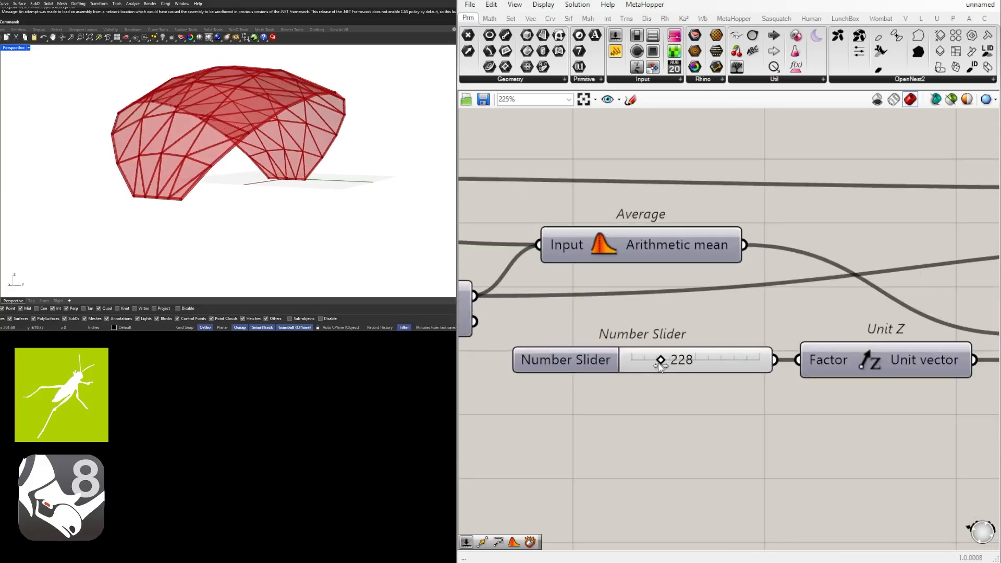
{"action": "right_click_drag", "start_coordinate": [222, 192], "coordinate": [245, 178]}
Set the U Count slider of Divide Domain² to 5.
{"action": "scroll", "coordinate": [722, 299], "scroll_direction": "down", "scroll_amount": 5}
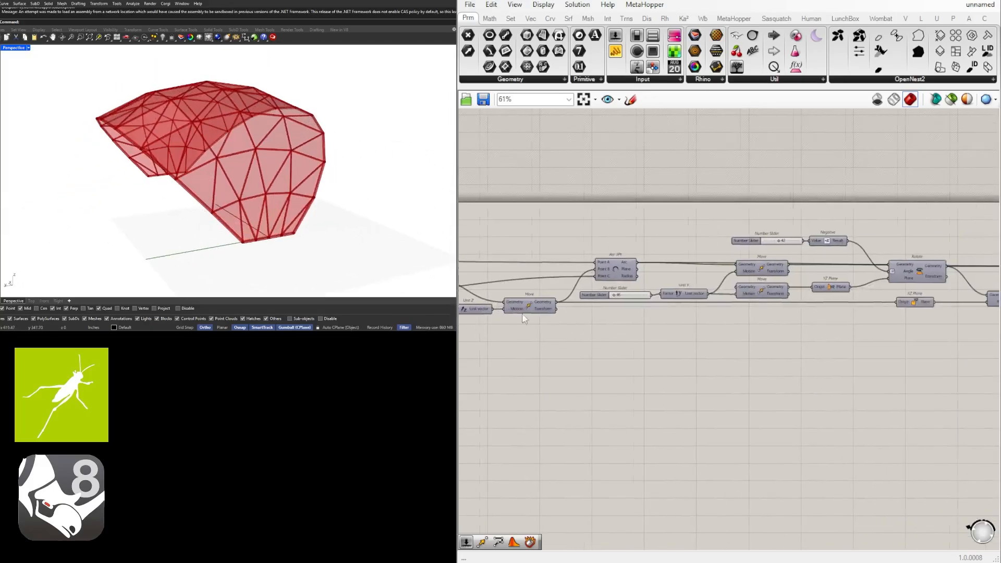
{"action": "right_click_drag", "start_coordinate": [604, 317], "coordinate": [660, 309]}
{"action": "scroll", "coordinate": [660, 309], "scroll_direction": "up", "scroll_amount": 5}
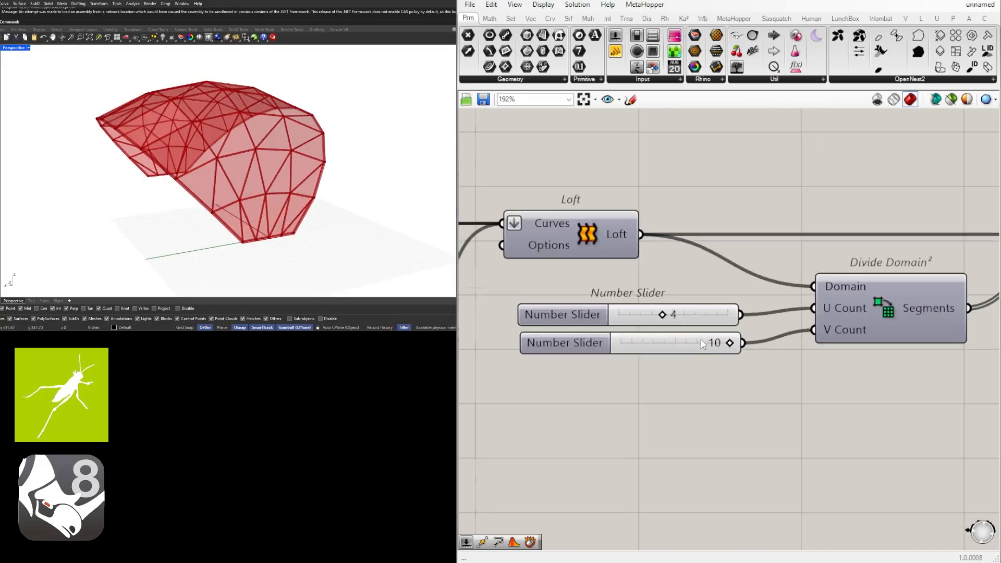
{"action": "right_click_drag", "start_coordinate": [202, 171], "coordinate": [278, 220]}
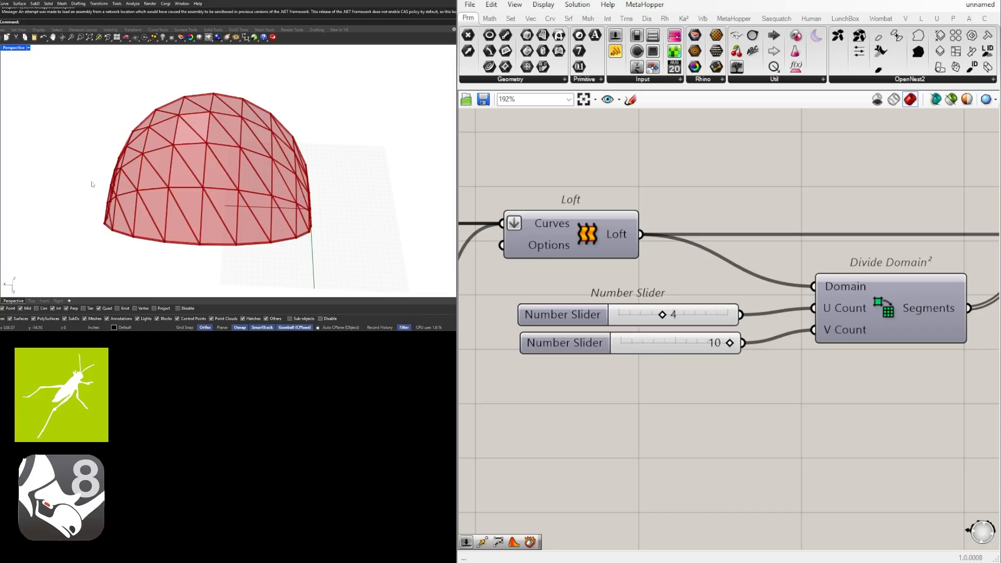
{"action": "scroll", "coordinate": [695, 322], "scroll_direction": "up", "scroll_amount": 3}
{"action": "left_click", "coordinate": [716, 320]}
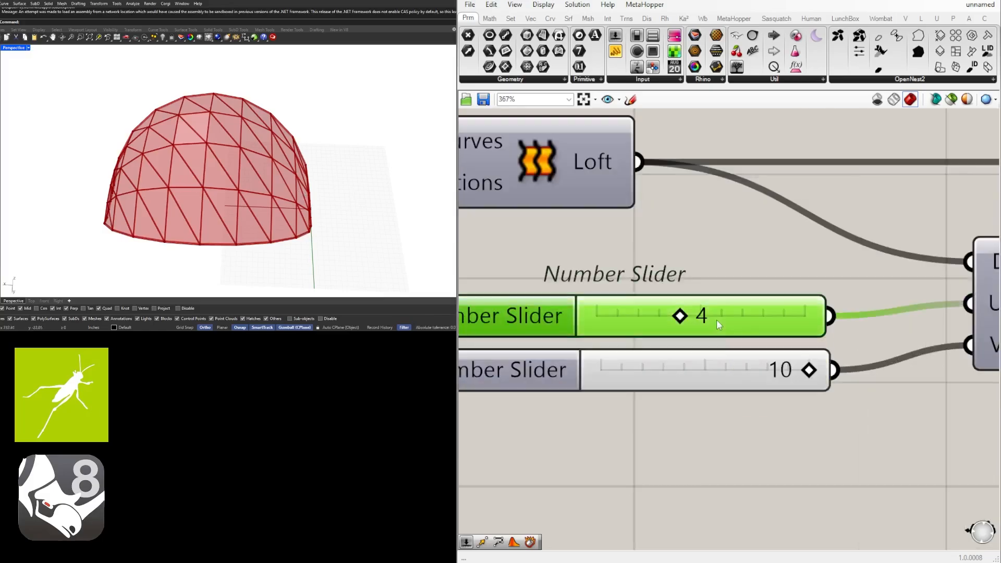
{"action": "double_click", "coordinate": [716, 320]}
{"action": "type", "text": "5"}
{"action": "key", "text": "Return"}
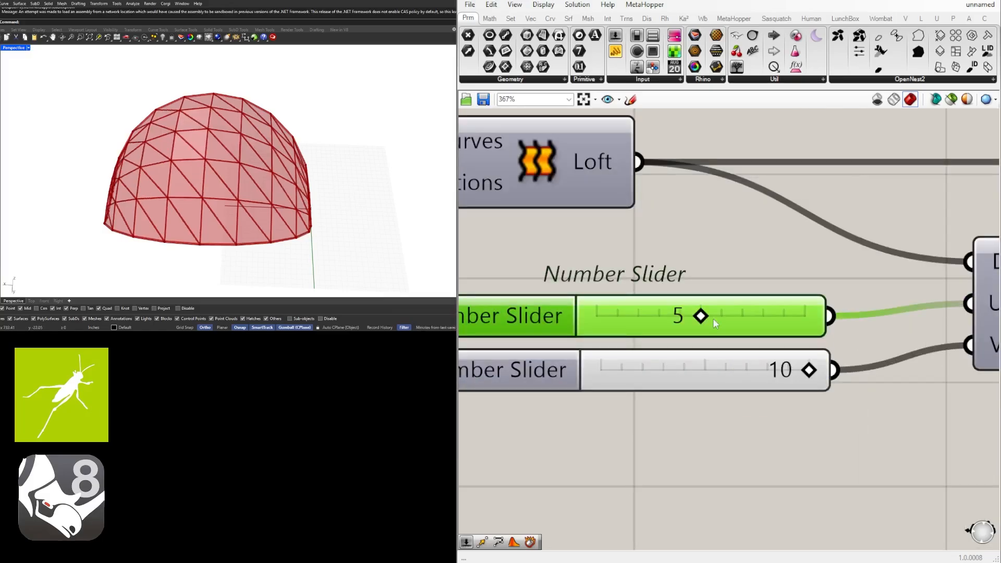
Turn off the previews of the Brep Join and Brep Edges components, leaving the pipes displayed.
{"action": "right_click_drag", "start_coordinate": [259, 211], "coordinate": [182, 159]}
{"action": "scroll", "coordinate": [205, 156], "scroll_direction": "up", "scroll_amount": 3}
{"action": "scroll", "coordinate": [311, 221], "scroll_direction": "down", "scroll_amount": 4}
{"action": "scroll", "coordinate": [728, 261], "scroll_direction": "down", "scroll_amount": 9}
{"action": "right_click_drag", "start_coordinate": [917, 344], "coordinate": [578, 394]}
{"action": "right_click_drag", "start_coordinate": [974, 385], "coordinate": [658, 386]}
{"action": "right_click_drag", "start_coordinate": [990, 385], "coordinate": [817, 376]}
{"action": "scroll", "coordinate": [805, 405], "scroll_direction": "down", "scroll_amount": 1}
{"action": "left_click_drag", "start_coordinate": [822, 409], "coordinate": [619, 293]}
{"action": "middle_click", "coordinate": [641, 293]}
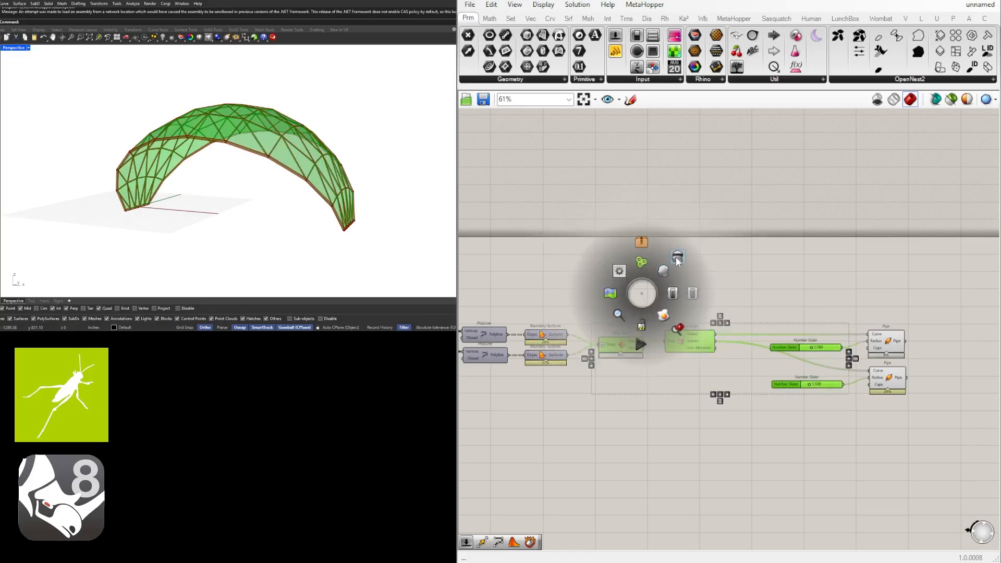
{"action": "left_click", "coordinate": [665, 271]}
{"action": "left_click", "coordinate": [710, 286]}
{"action": "scroll", "coordinate": [626, 334], "scroll_direction": "up", "scroll_amount": 3}
{"action": "left_click", "coordinate": [623, 346]}
Make room beside Brep Join, add a Geometry parameter fed by its Breps output, and group that parameter.
{"action": "right_click_drag", "start_coordinate": [844, 349], "coordinate": [702, 330]}
{"action": "scroll", "coordinate": [702, 329], "scroll_direction": "down", "scroll_amount": 5}
{"action": "left_click_drag", "start_coordinate": [881, 412], "coordinate": [646, 302]}
{"action": "scroll", "coordinate": [646, 306], "scroll_direction": "up", "scroll_amount": 3}
{"action": "left_click", "coordinate": [646, 318]}
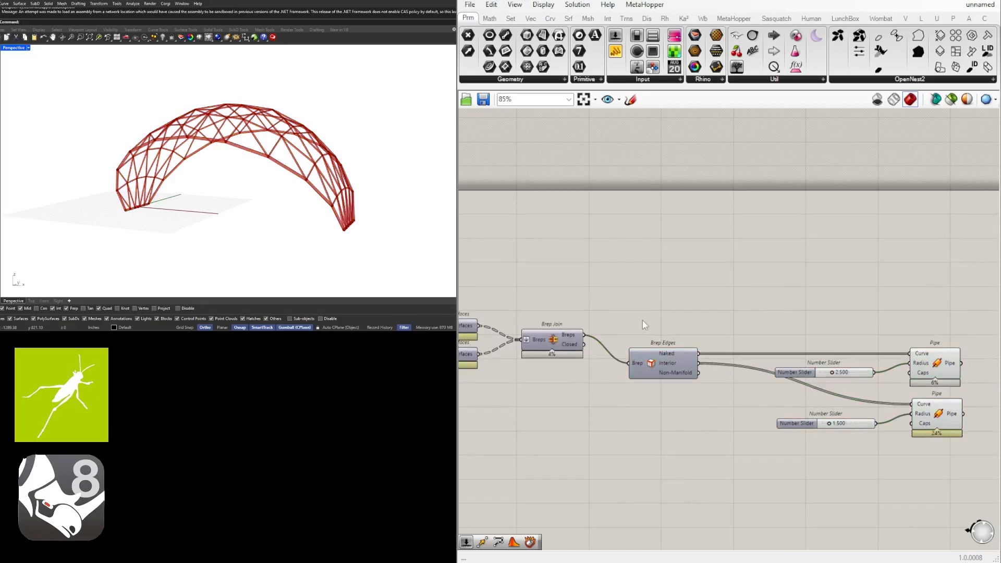
{"action": "double_click", "coordinate": [643, 320]}
{"action": "type", "text": "geometry"}
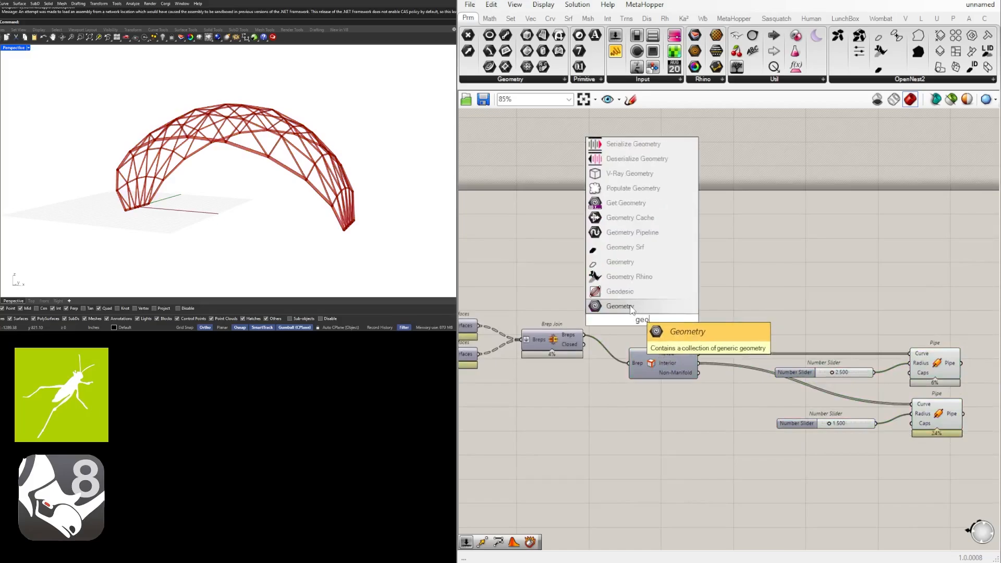
{"action": "key", "text": "Return"}
{"action": "left_click_drag", "start_coordinate": [622, 323], "coordinate": [665, 318]}
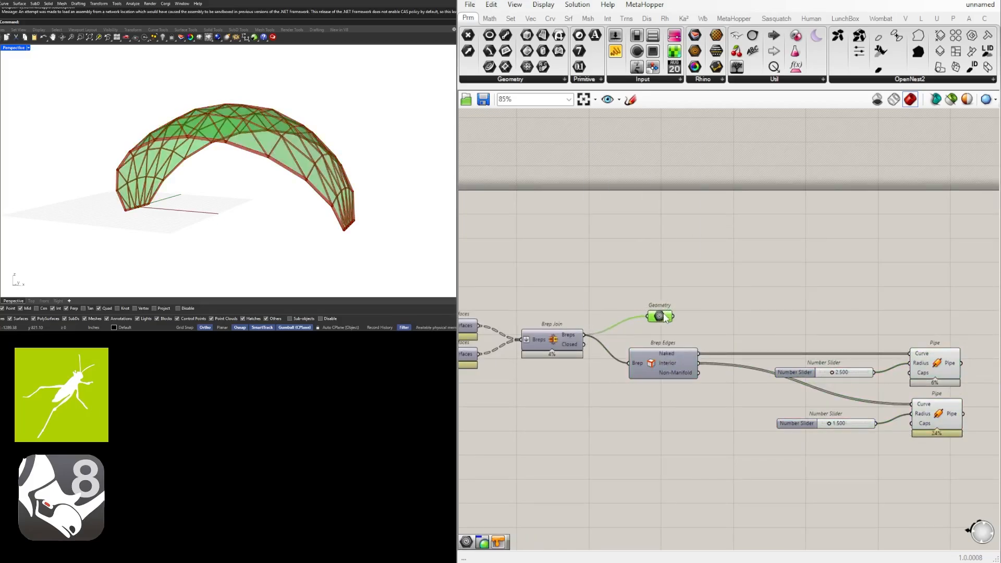
{"action": "key", "text": "ctrl+g"}
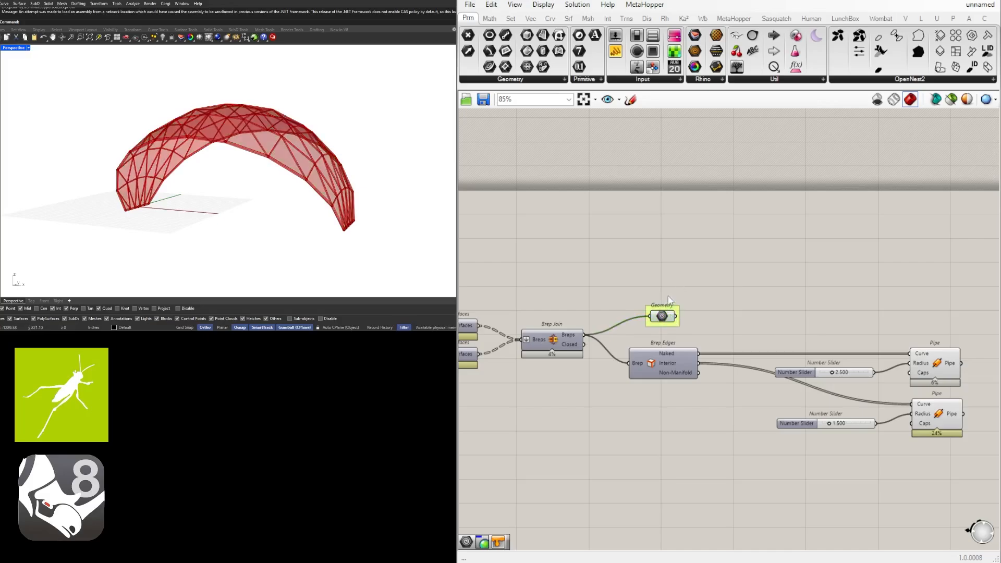
Name the group around the Geometry parameter TRIANGULATED SURFACE.
{"action": "scroll", "coordinate": [668, 319], "scroll_direction": "up", "scroll_amount": 3}
{"action": "right_click", "coordinate": [664, 311]}
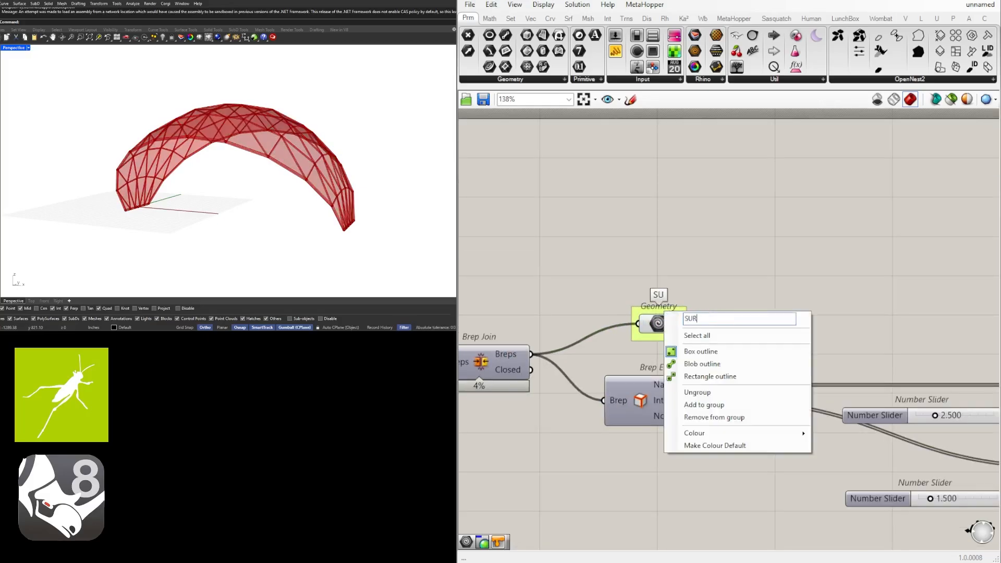
{"action": "key", "text": "BackSpace"}
{"action": "key", "text": "BackSpace"}
{"action": "key", "text": "BackSpace"}
{"action": "key", "text": "BackSpace"}
{"action": "key", "text": "BackSpace"}
{"action": "type", "text": "TRIANGULATED SUR"}
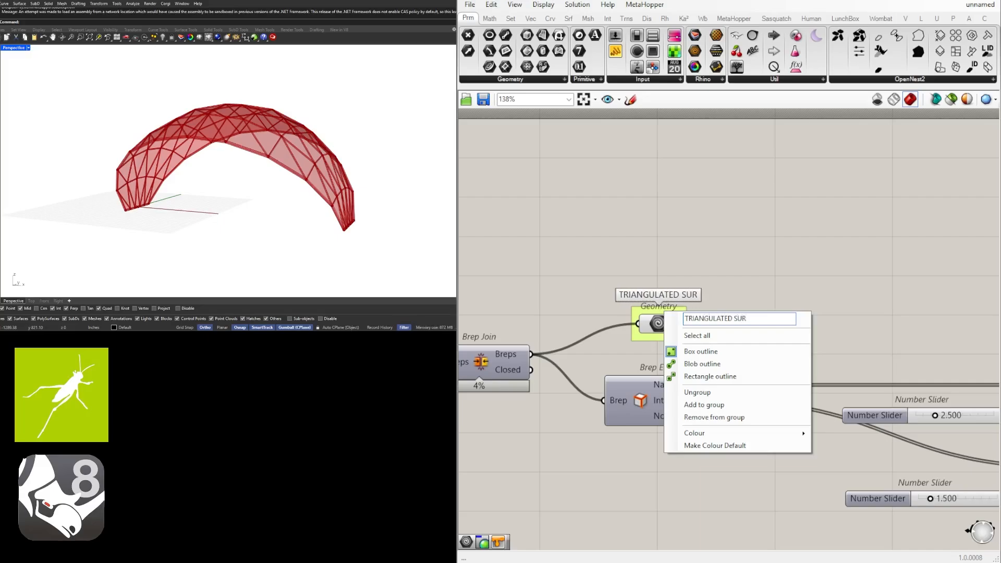
{"action": "type", "text": "FACE"}
{"action": "left_click", "coordinate": [820, 233]}
{"action": "scroll", "coordinate": [767, 226], "scroll_direction": "down", "scroll_amount": 3}
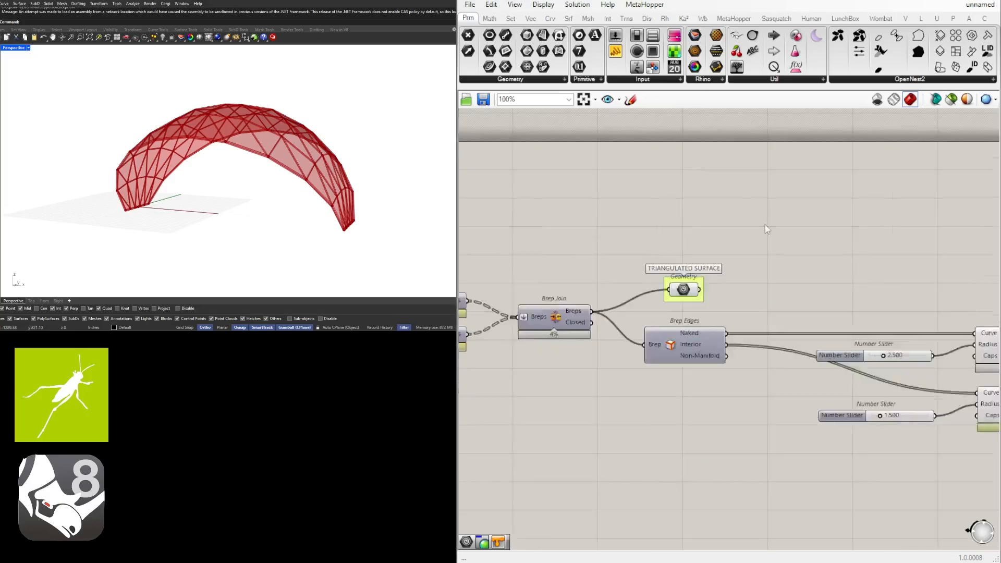
Place a grouped Geometry parameter on the naked-edge Pipe output and name its group STRUCTURE 1.
{"action": "right_click_drag", "start_coordinate": [829, 284], "coordinate": [626, 281]}
{"action": "scroll", "coordinate": [625, 281], "scroll_direction": "down", "scroll_amount": 2}
{"action": "left_click_drag", "start_coordinate": [592, 277], "coordinate": [526, 239]}
{"action": "left_click_drag", "start_coordinate": [527, 277], "coordinate": [819, 319]}
{"action": "scroll", "coordinate": [776, 311], "scroll_direction": "up", "scroll_amount": 3}
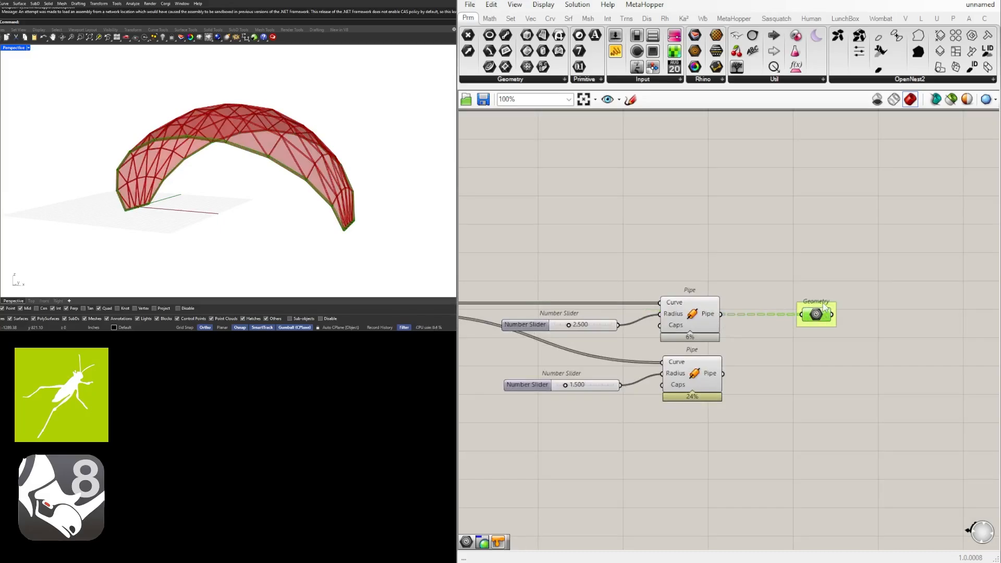
{"action": "right_click", "coordinate": [824, 307]}
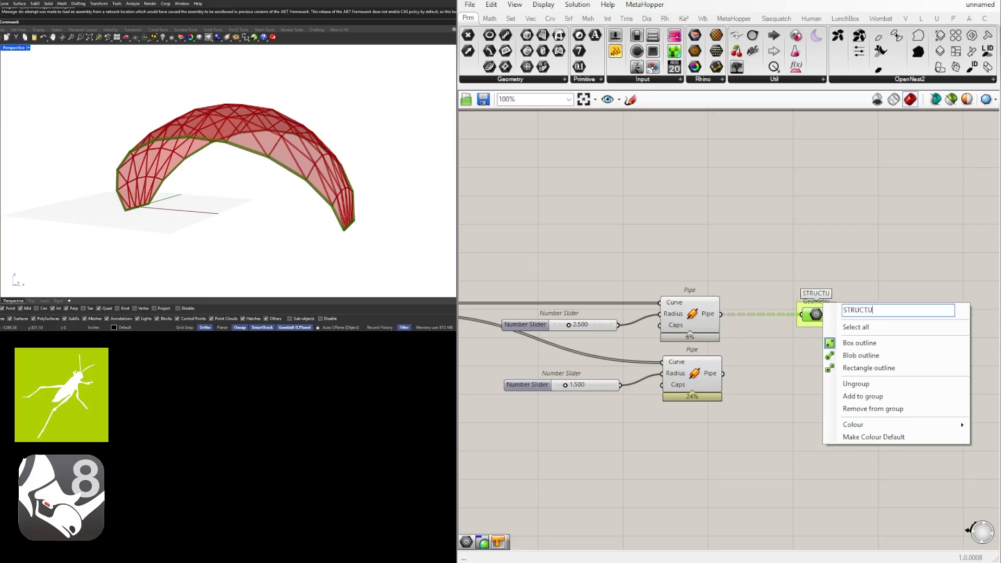
{"action": "type", "text": "OUN"}
{"action": "left_click", "coordinate": [835, 297]}
Copy the Geometry parameter for the interior-edge Pipe output, group it, and name the group STRUCTURE 2.
{"action": "left_click_drag", "start_coordinate": [820, 325], "coordinate": [817, 376], "text": "alt"}
{"action": "key", "text": "ctrl+g"}
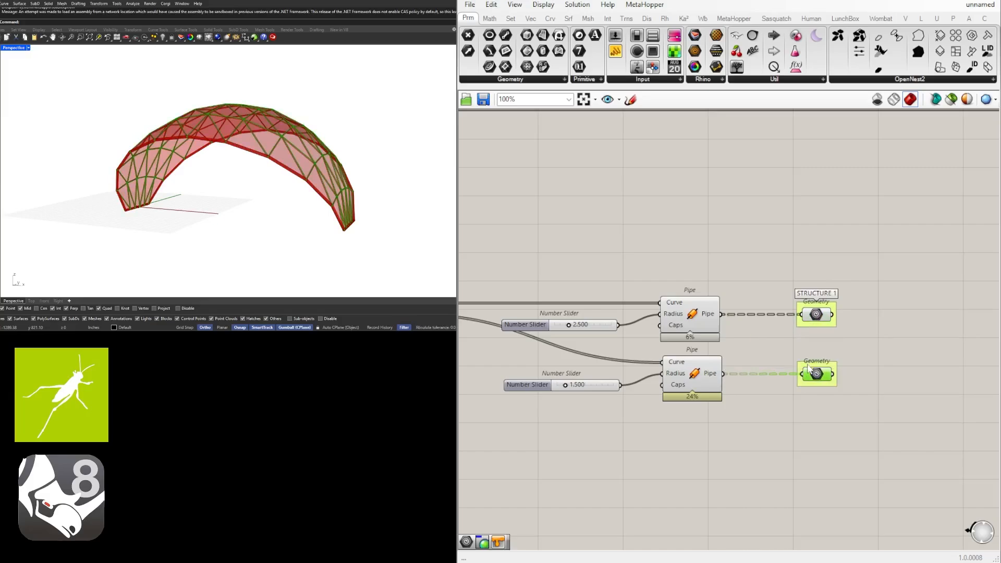
{"action": "right_click", "coordinate": [808, 368]}
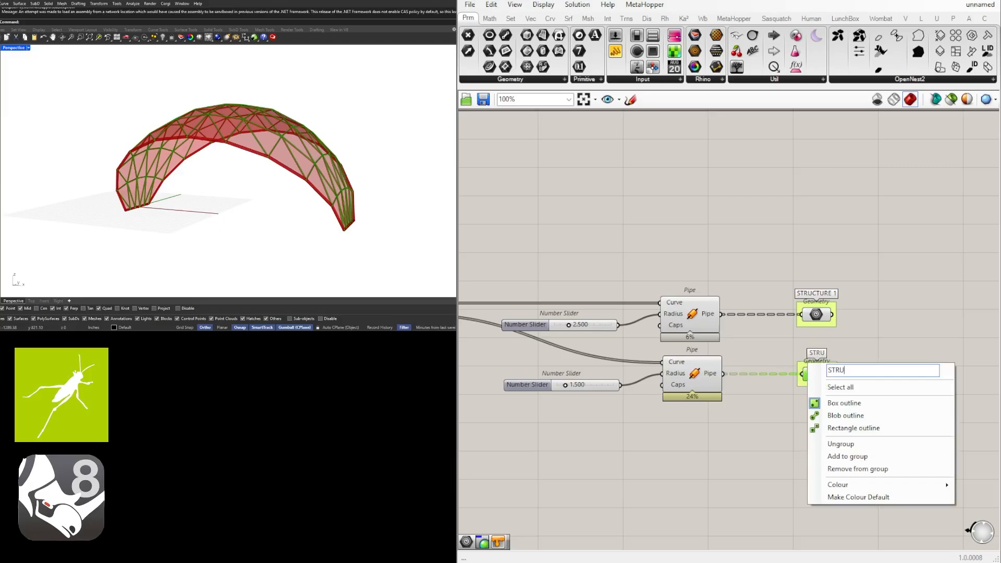
{"action": "type", "text": "STRUCTURE 2"}
{"action": "key", "text": "Return"}
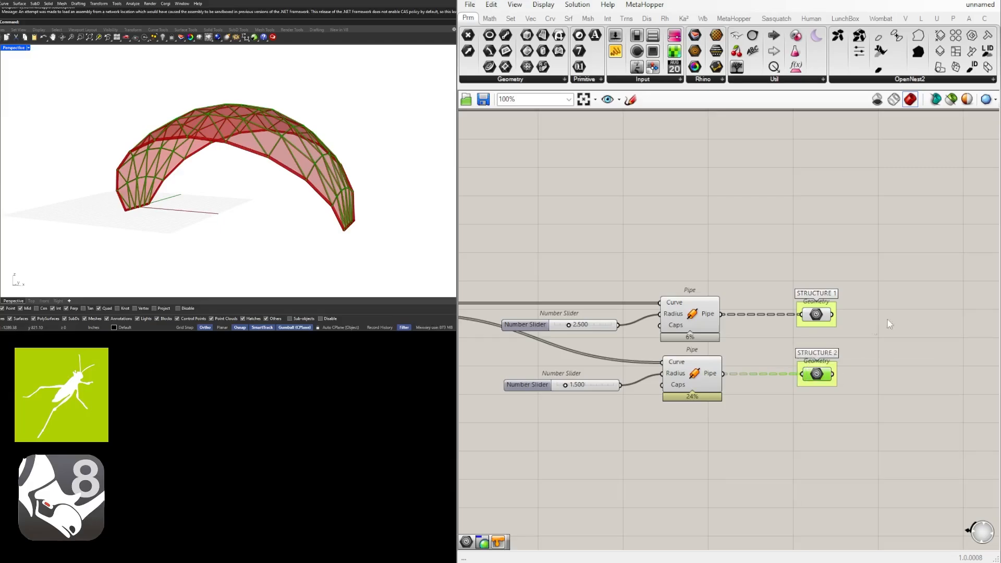
Turn off the previews of both Pipe components.
{"action": "scroll", "coordinate": [888, 325], "scroll_direction": "down", "scroll_amount": 2}
{"action": "left_click_drag", "start_coordinate": [766, 405], "coordinate": [660, 278]}
{"action": "middle_click", "coordinate": [715, 261]}
{"action": "left_click", "coordinate": [742, 235]}
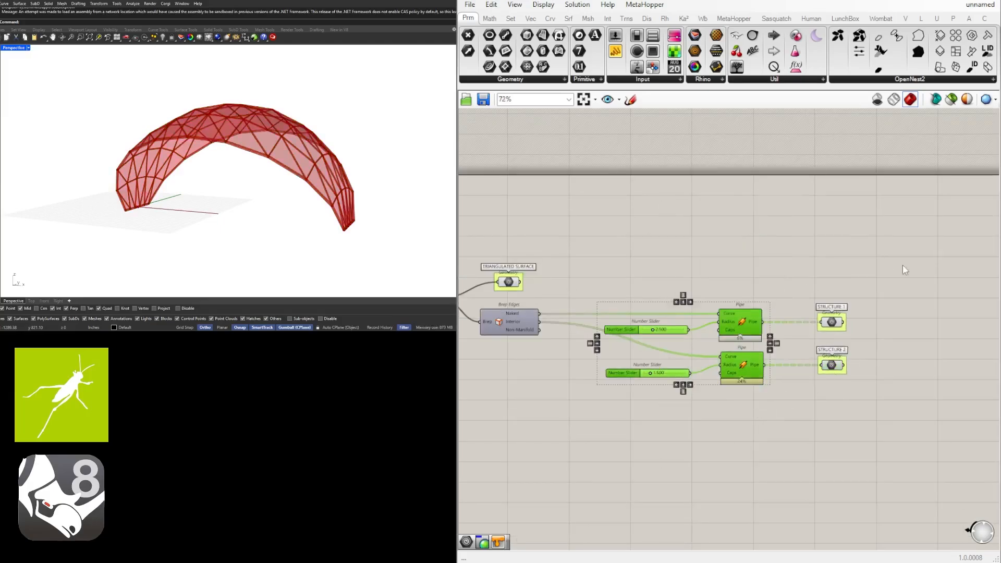
{"action": "left_click", "coordinate": [949, 313]}
Add a Custom Preview component to the canvas beyond the STRUCTURE 1 group.
{"action": "right_click_drag", "start_coordinate": [968, 330], "coordinate": [878, 332]}
{"action": "double_click", "coordinate": [877, 333]}
{"action": "scroll", "coordinate": [805, 331], "scroll_direction": "up", "scroll_amount": 2}
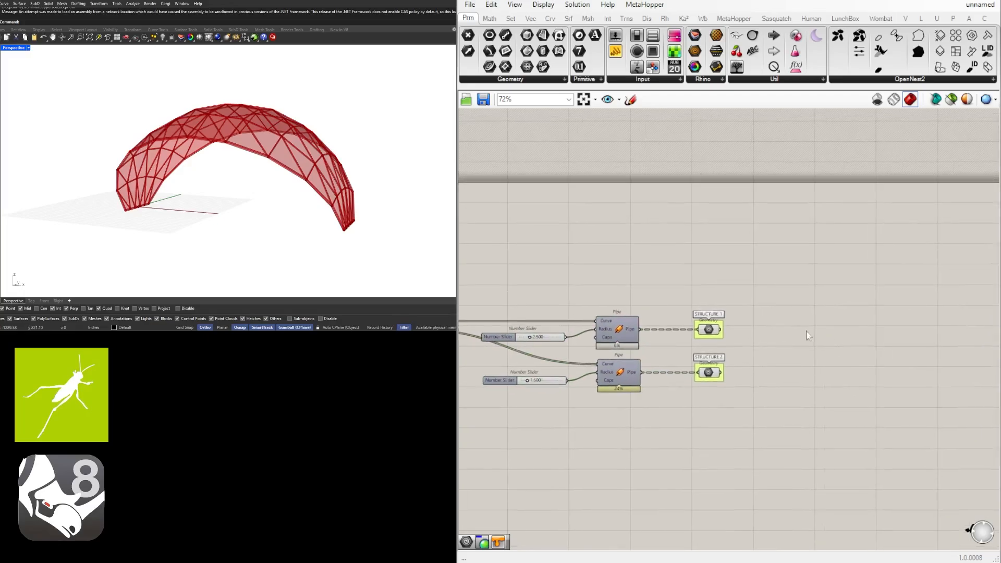
{"action": "double_click", "coordinate": [817, 344]}
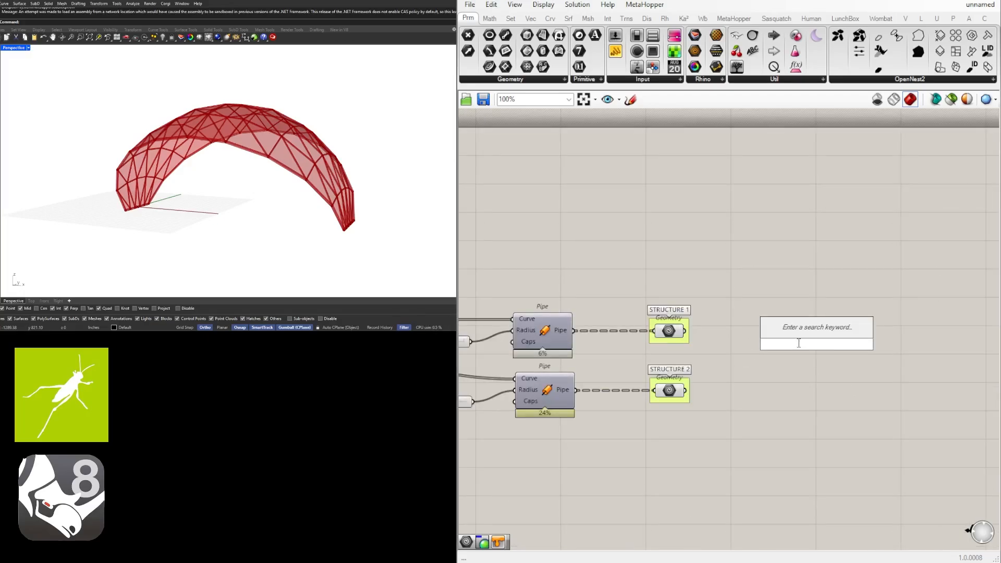
{"action": "type", "text": "CUST"}
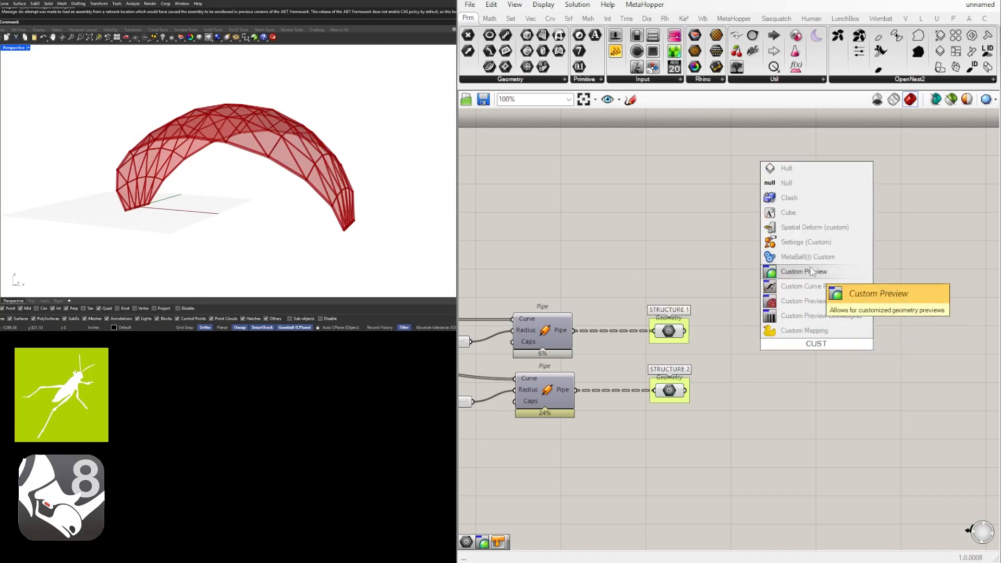
{"action": "left_click", "coordinate": [811, 272]}
Add a Colour Swatch beside the Custom Preview and connect it to the Material input.
{"action": "right_click_drag", "start_coordinate": [803, 325], "coordinate": [739, 335]}
{"action": "left_click_drag", "start_coordinate": [735, 352], "coordinate": [807, 340]}
{"action": "double_click", "coordinate": [733, 349]}
{"action": "type", "text": "SWA"}
{"action": "left_click", "coordinate": [728, 294]}
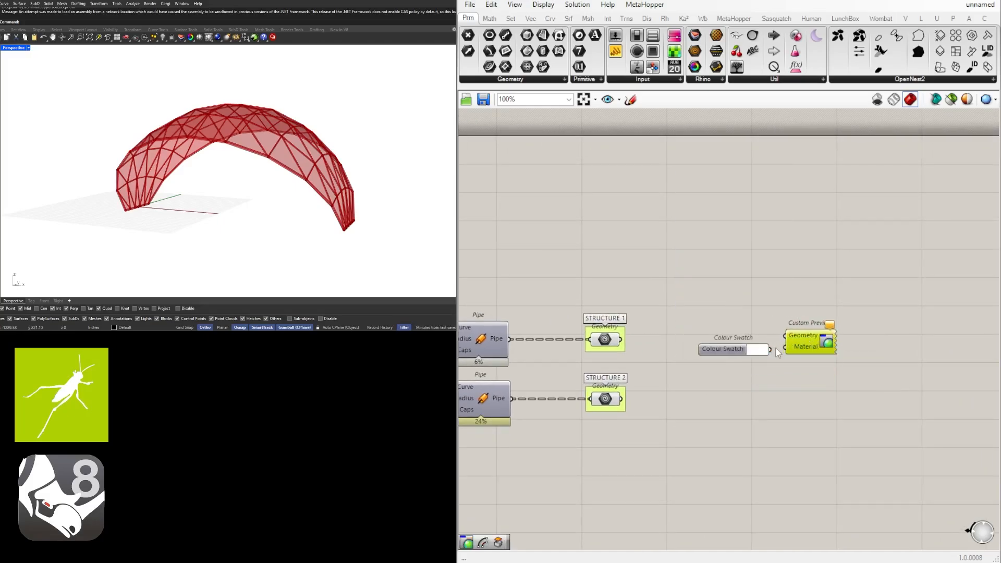
{"action": "left_click_drag", "start_coordinate": [732, 352], "coordinate": [731, 350]}
{"action": "scroll", "coordinate": [784, 353], "scroll_direction": "up", "scroll_amount": 3}
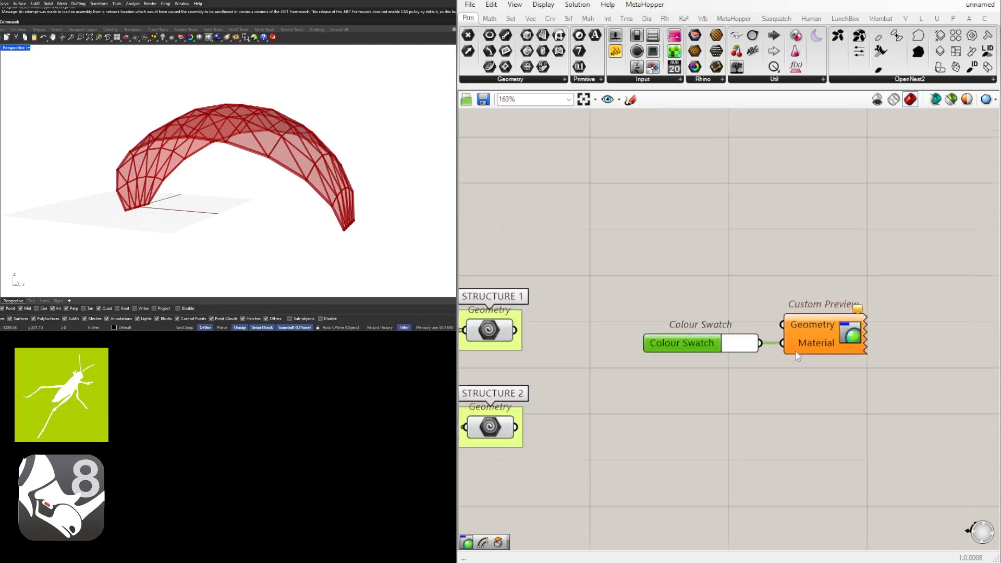
{"action": "left_click_drag", "start_coordinate": [813, 335], "coordinate": [817, 335]}
Set the wire display of the Custom Preview's Geometry input to Hidden and connect the STRUCTURE 1 geometry to it.
{"action": "scroll", "coordinate": [819, 340], "scroll_direction": "down", "scroll_amount": 3}
{"action": "scroll", "coordinate": [739, 350], "scroll_direction": "up", "scroll_amount": 3}
{"action": "scroll", "coordinate": [740, 351], "scroll_direction": "down", "scroll_amount": 3}
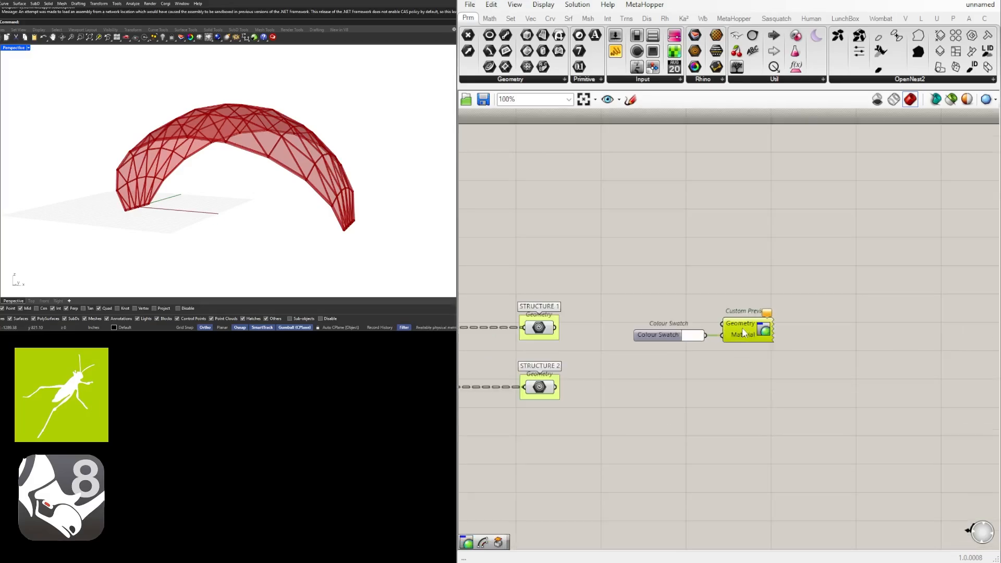
{"action": "right_click", "coordinate": [742, 326]}
{"action": "mouse_move", "coordinate": [782, 377]}
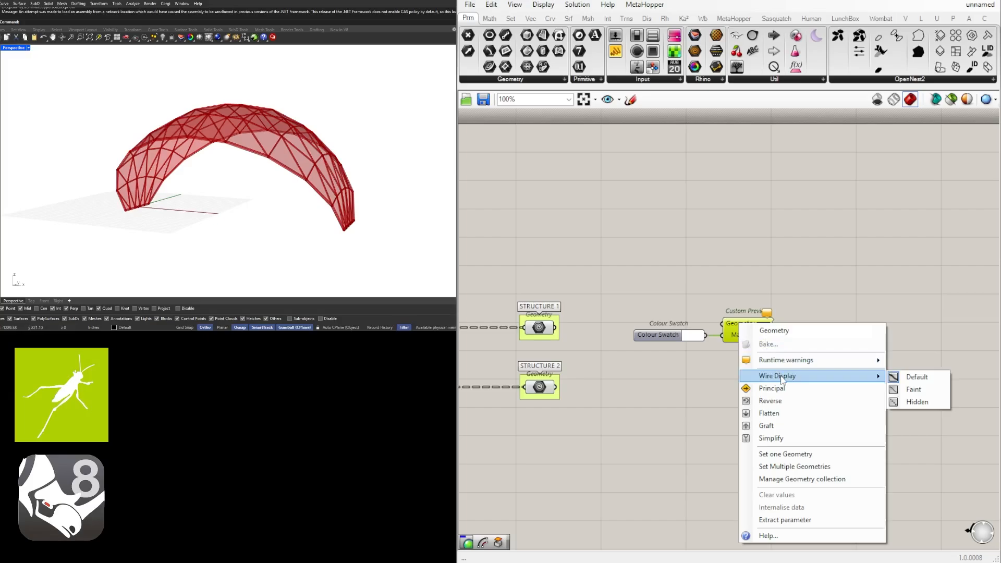
{"action": "left_click", "coordinate": [917, 402]}
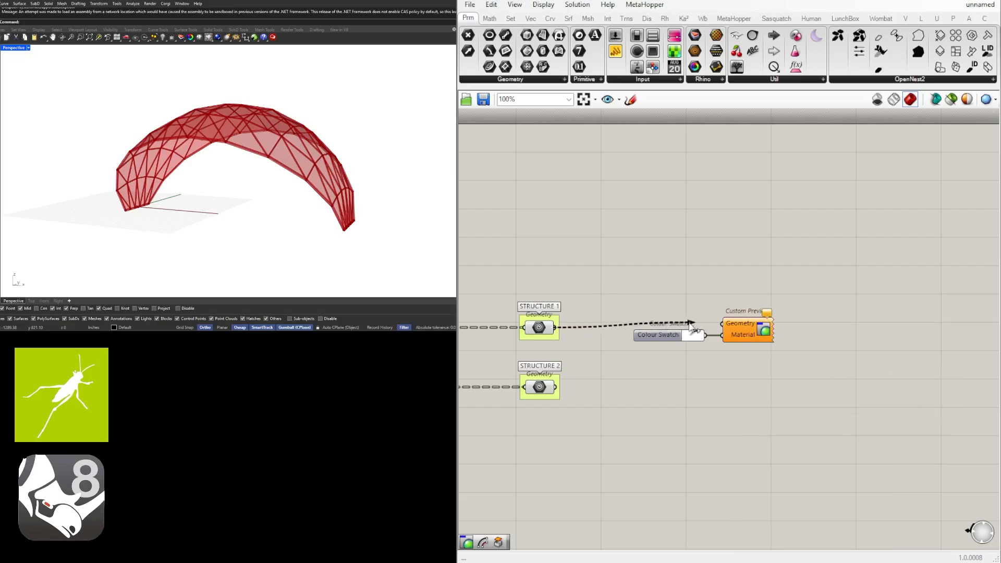
{"action": "scroll", "coordinate": [704, 337], "scroll_direction": "up", "scroll_amount": 2}
Set the value of the STRUCTURE 1 colour swatch to 15 for a dark grey.
{"action": "left_click", "coordinate": [686, 340]}
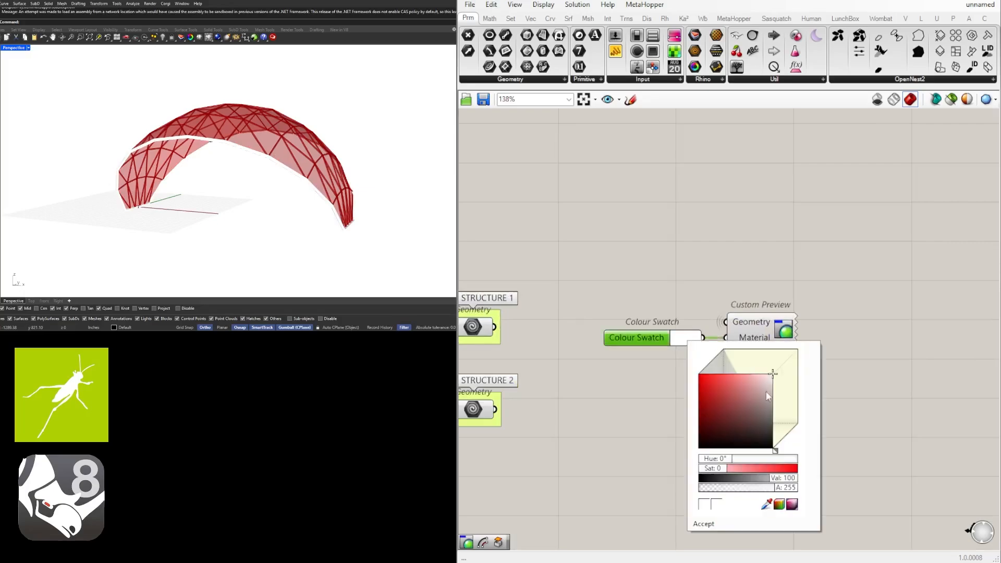
{"action": "double_click", "coordinate": [780, 478]}
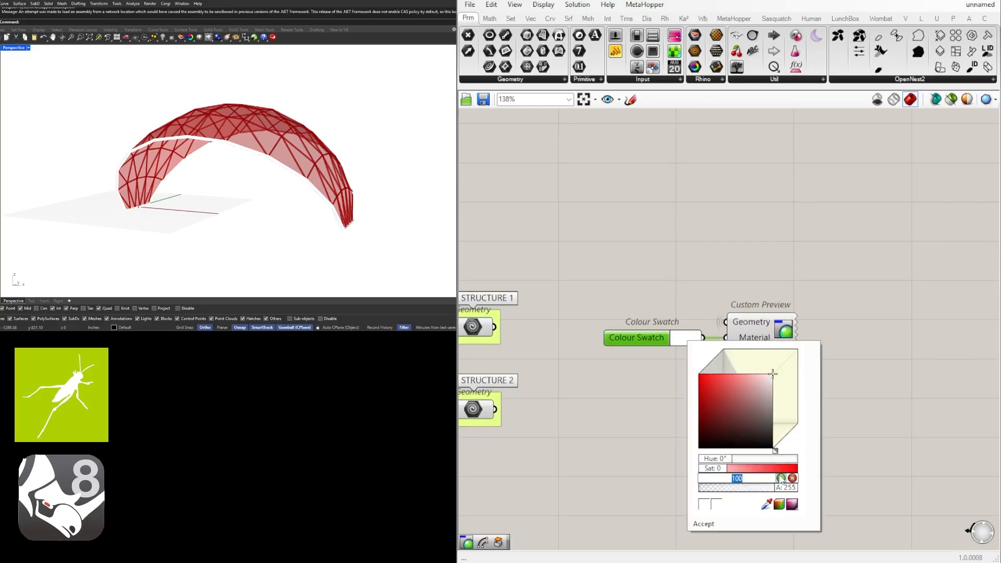
{"action": "type", "text": "1"}
{"action": "key", "text": "Return"}
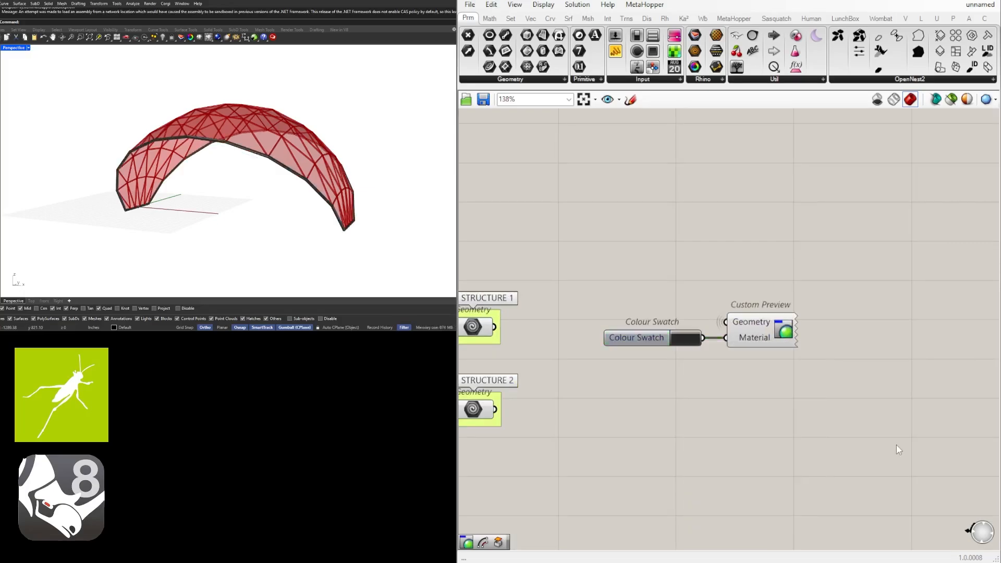
Copy the swatch and Custom Preview for the STRUCTURE 2 geometry, connect them, and set the copied swatch's value to 25.
{"action": "scroll", "coordinate": [833, 394], "scroll_direction": "down", "scroll_amount": 1}
{"action": "left_click_drag", "start_coordinate": [855, 425], "coordinate": [788, 411]}
{"action": "left_click_drag", "start_coordinate": [545, 407], "coordinate": [762, 406]}
{"action": "scroll", "coordinate": [751, 414], "scroll_direction": "up", "scroll_amount": 2}
{"action": "left_click", "coordinate": [750, 418]}
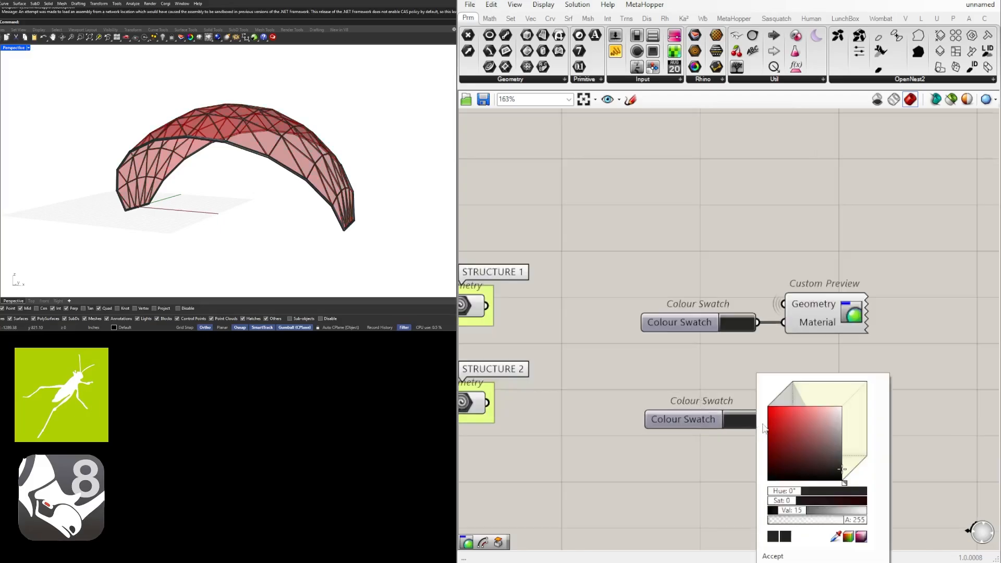
{"action": "double_click", "coordinate": [836, 510]}
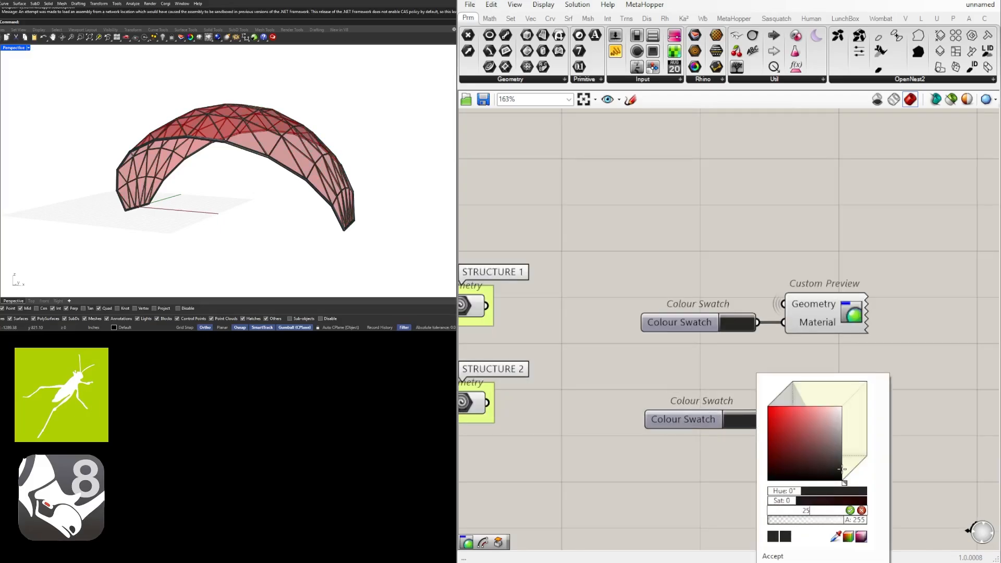
{"action": "key", "text": "Return"}
Copy a Colour Swatch and Custom Preview next to the TRIANGULATED SURFACE group and connect its geometry to the copied preview.
{"action": "right_click_drag", "start_coordinate": [365, 179], "coordinate": [246, 202]}
{"action": "scroll", "coordinate": [748, 420], "scroll_direction": "down", "scroll_amount": 6}
{"action": "right_click_drag", "start_coordinate": [642, 471], "coordinate": [750, 447]}
{"action": "right_click_drag", "start_coordinate": [686, 430], "coordinate": [783, 412]}
{"action": "scroll", "coordinate": [783, 411], "scroll_direction": "down", "scroll_amount": 3}
{"action": "right_click_drag", "start_coordinate": [637, 442], "coordinate": [769, 380]}
{"action": "scroll", "coordinate": [855, 287], "scroll_direction": "up", "scroll_amount": 4}
{"action": "right_click_drag", "start_coordinate": [862, 284], "coordinate": [521, 297]}
{"action": "scroll", "coordinate": [822, 315], "scroll_direction": "down", "scroll_amount": 3}
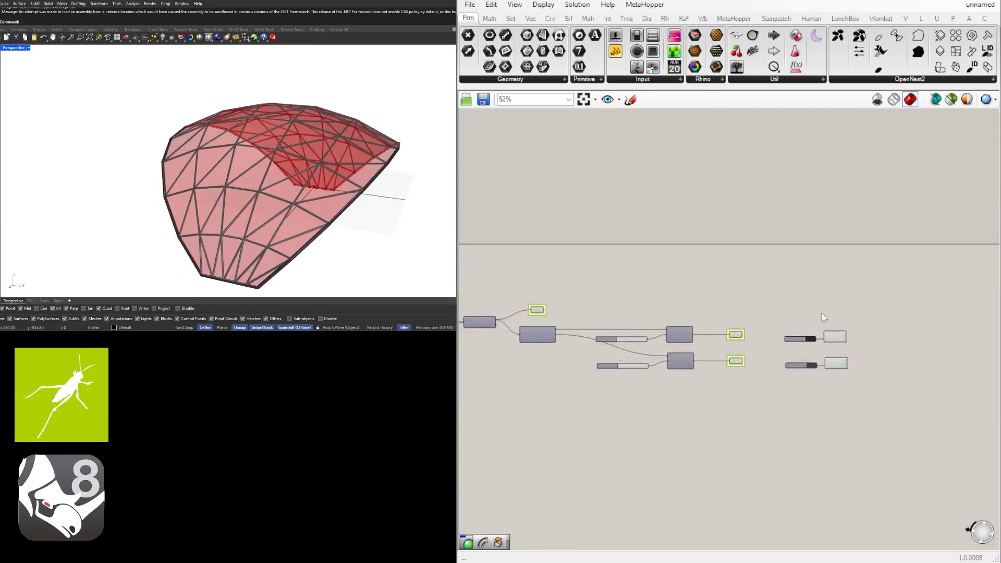
{"action": "scroll", "coordinate": [822, 315], "scroll_direction": "up", "scroll_amount": 2}
{"action": "left_click_drag", "start_coordinate": [893, 367], "coordinate": [786, 321]}
{"action": "right_click_drag", "start_coordinate": [808, 337], "coordinate": [866, 334]}
{"action": "scroll", "coordinate": [866, 334], "scroll_direction": "down", "scroll_amount": 1}
{"action": "left_click_drag", "start_coordinate": [893, 342], "coordinate": [635, 311], "text": "alt"}
{"action": "scroll", "coordinate": [571, 300], "scroll_direction": "up", "scroll_amount": 5}
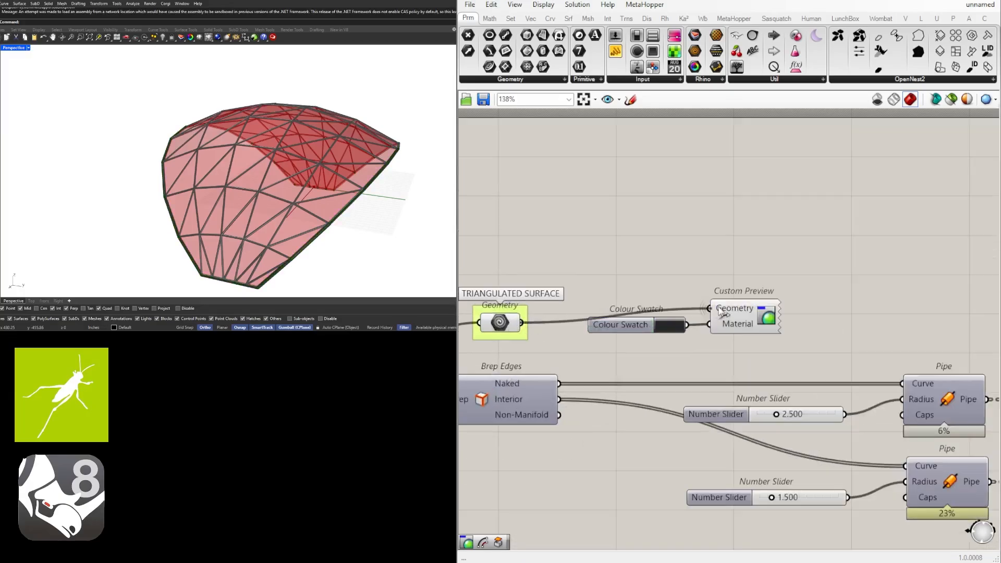
{"action": "left_click_drag", "start_coordinate": [718, 308], "coordinate": [719, 309]}
{"action": "left_click_drag", "start_coordinate": [788, 363], "coordinate": [625, 339]}
{"action": "left_click", "coordinate": [803, 272]}
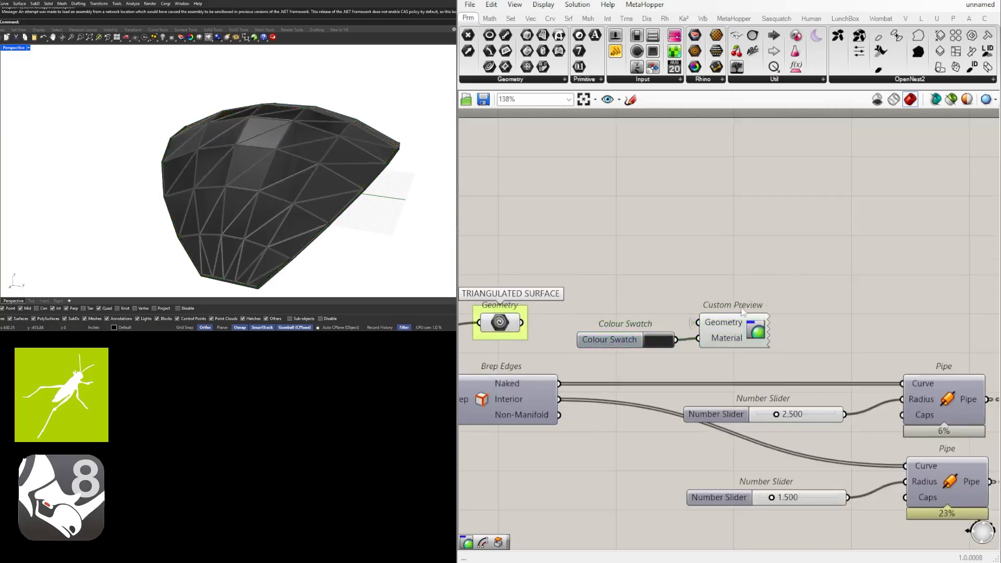
Set the TRIANGULATED SURFACE swatch to a translucent cyan with hue 192, saturation 100, value 100 and alpha 50.
{"action": "scroll", "coordinate": [682, 333], "scroll_direction": "up", "scroll_amount": 2}
{"action": "left_click", "coordinate": [656, 338]}
{"action": "left_click_drag", "start_coordinate": [678, 458], "coordinate": [715, 459]}
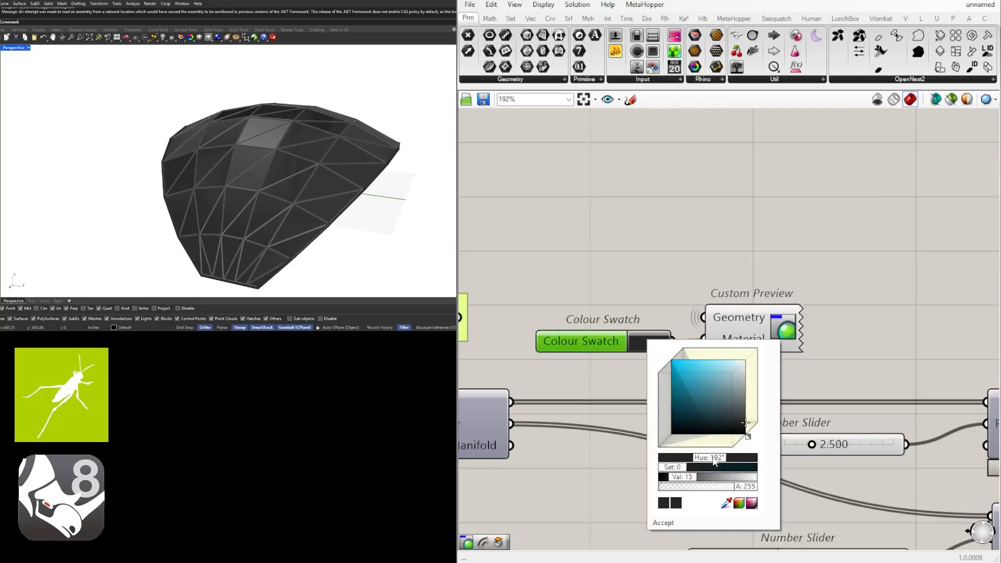
{"action": "double_click", "coordinate": [718, 459]}
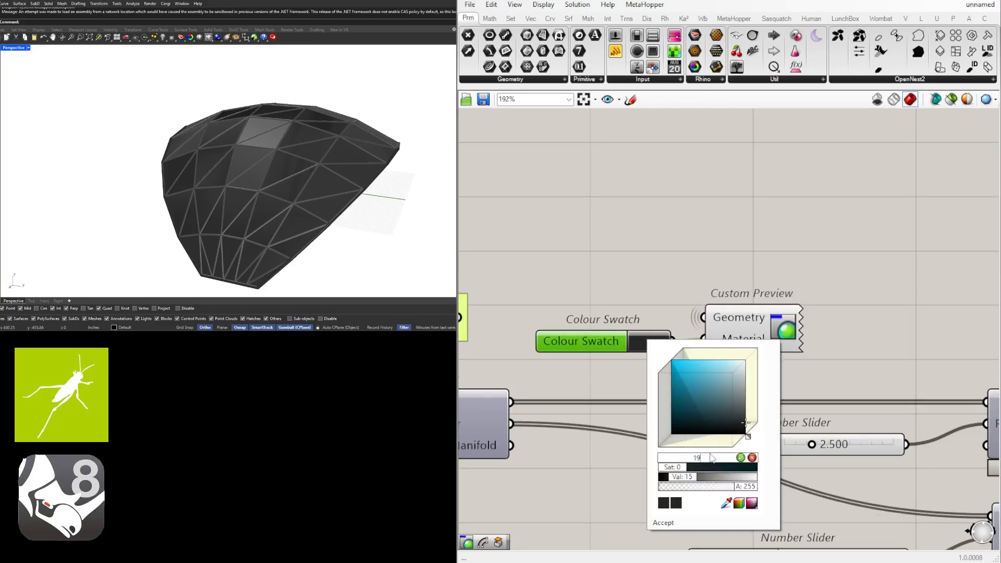
{"action": "left_click_drag", "start_coordinate": [697, 389], "coordinate": [663, 348]}
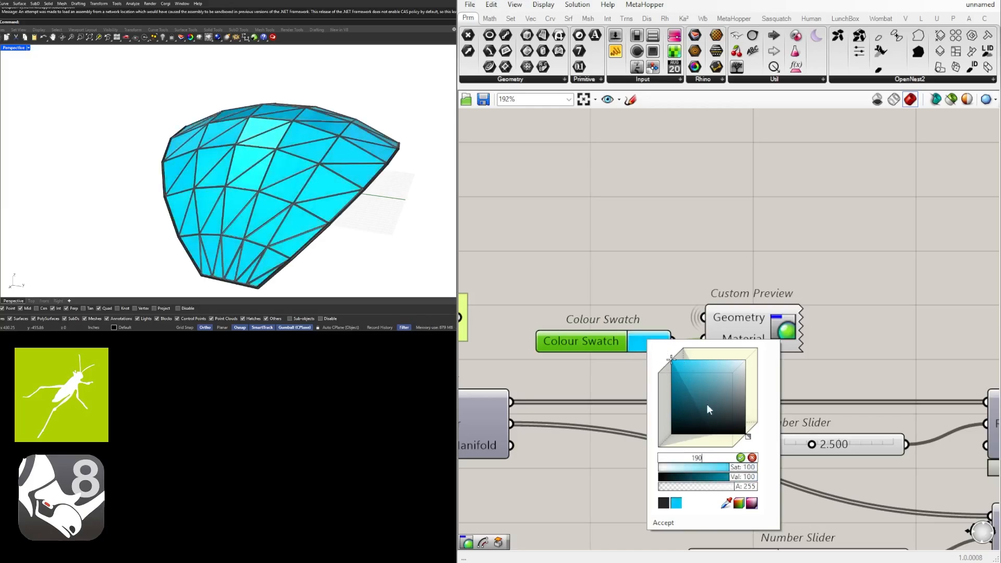
{"action": "double_click", "coordinate": [752, 487]}
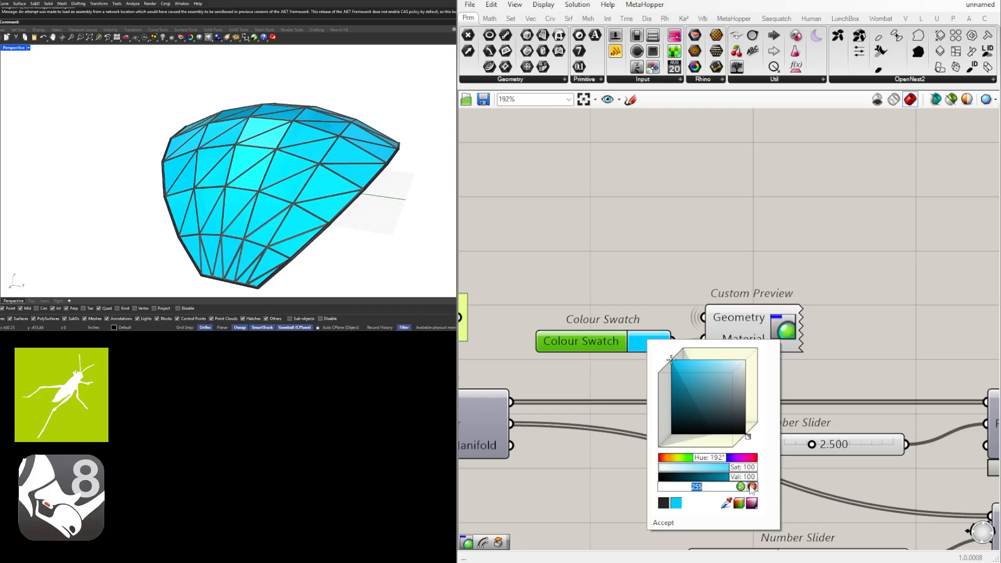
{"action": "key", "text": "Return"}
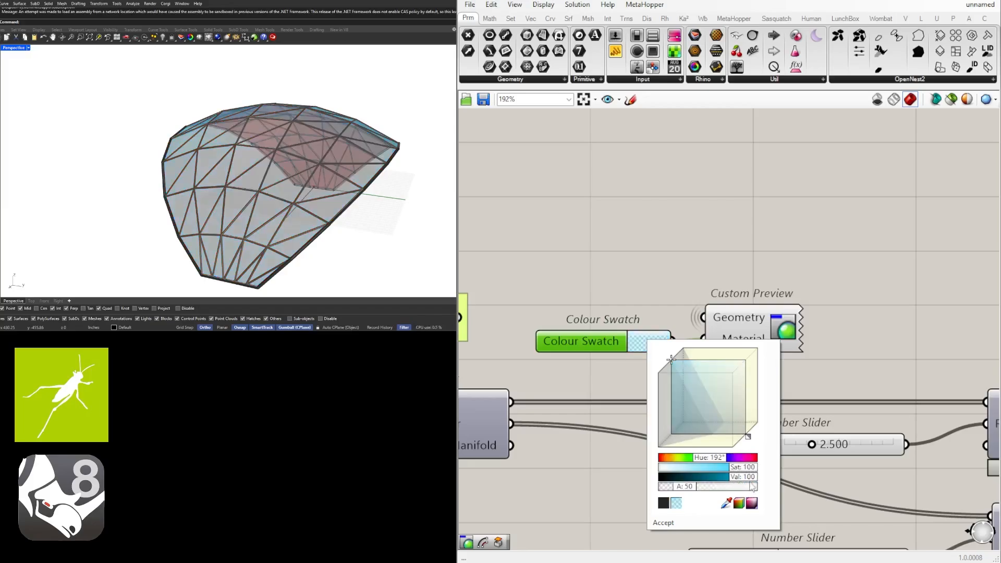
Turn off the default preview of the geometry container in the TRIANGULATED SURFACE group.
{"action": "left_click", "coordinate": [746, 288]}
{"action": "scroll", "coordinate": [747, 290], "scroll_direction": "down", "scroll_amount": 5}
{"action": "right_click_drag", "start_coordinate": [641, 313], "coordinate": [674, 337]}
{"action": "scroll", "coordinate": [834, 329], "scroll_direction": "up", "scroll_amount": 3}
{"action": "left_click_drag", "start_coordinate": [674, 337], "coordinate": [618, 240]}
{"action": "key", "text": "space"}
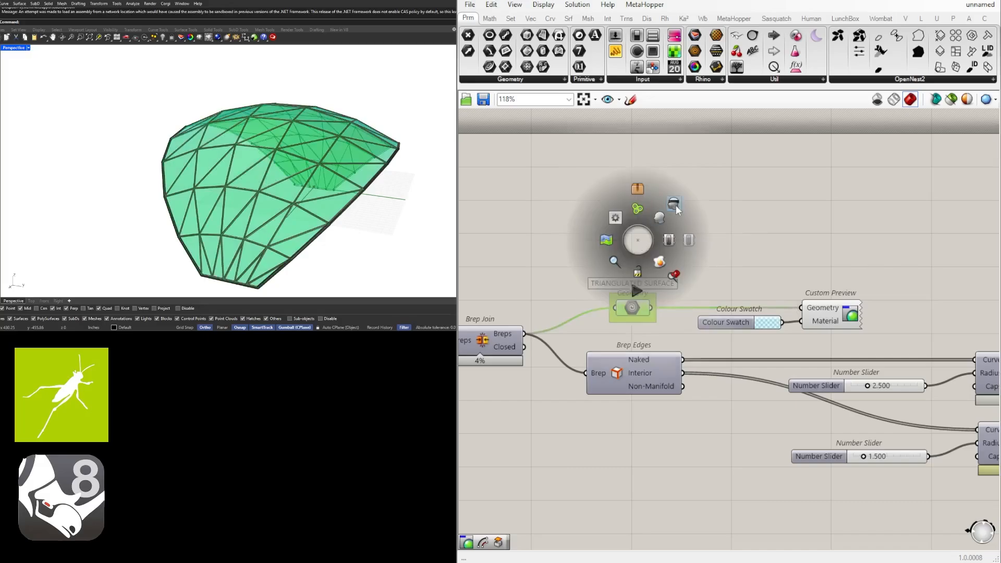
{"action": "left_click", "coordinate": [676, 204]}
{"action": "scroll", "coordinate": [917, 326], "scroll_direction": "down", "scroll_amount": 3}
{"action": "right_click_drag", "start_coordinate": [917, 328], "coordinate": [730, 325]}
{"action": "scroll", "coordinate": [732, 325], "scroll_direction": "up", "scroll_amount": 3}
{"action": "left_click", "coordinate": [707, 319]}
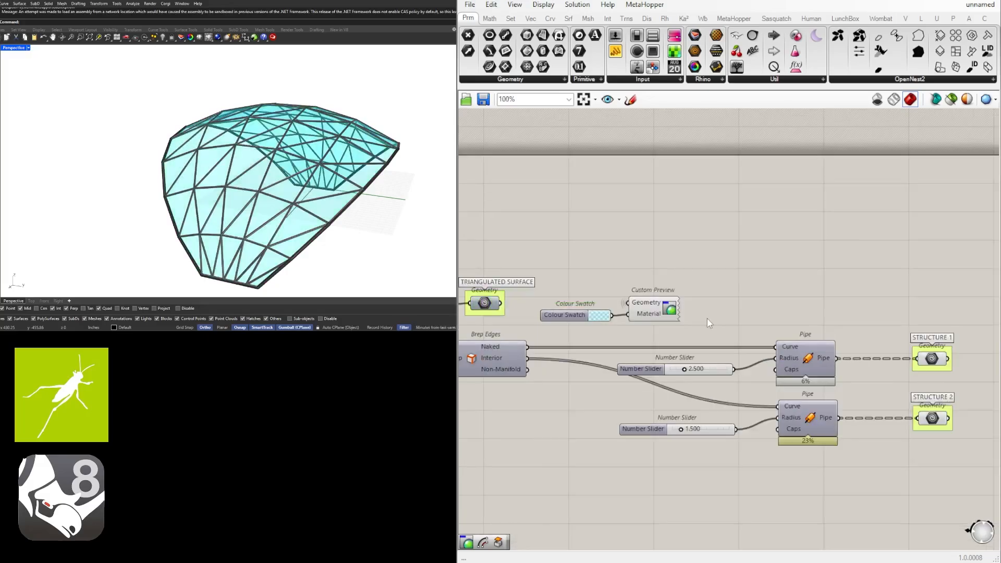
Turn off the default preview of the STRUCTURE 1 and STRUCTURE 2 geometry containers.
{"action": "left_click_drag", "start_coordinate": [707, 320], "coordinate": [583, 263]}
{"action": "left_click", "coordinate": [721, 250]}
{"action": "scroll", "coordinate": [876, 344], "scroll_direction": "down", "scroll_amount": 3}
{"action": "right_click_drag", "start_coordinate": [878, 349], "coordinate": [707, 330]}
{"action": "scroll", "coordinate": [736, 382], "scroll_direction": "up", "scroll_amount": 2}
{"action": "left_click_drag", "start_coordinate": [753, 392], "coordinate": [708, 295]}
{"action": "key", "text": "space"}
{"action": "left_click", "coordinate": [743, 223]}
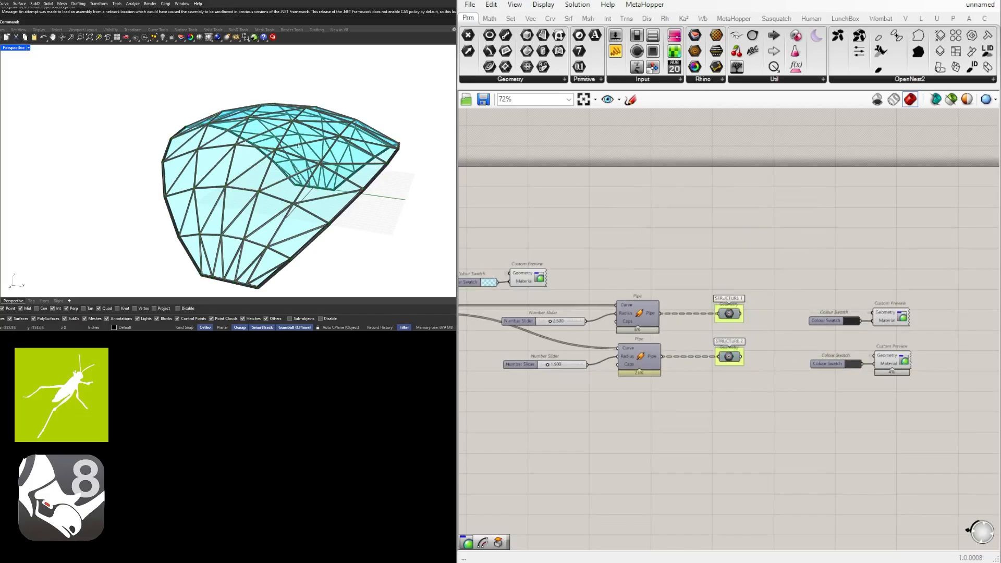
Examine the coloured shell in the Rhino perspective viewport from several angles, checking the panels and both pipe structures up close.
{"action": "right_click_drag", "start_coordinate": [282, 151], "coordinate": [145, 120]}
{"action": "scroll", "coordinate": [156, 146], "scroll_direction": "up", "scroll_amount": 5}
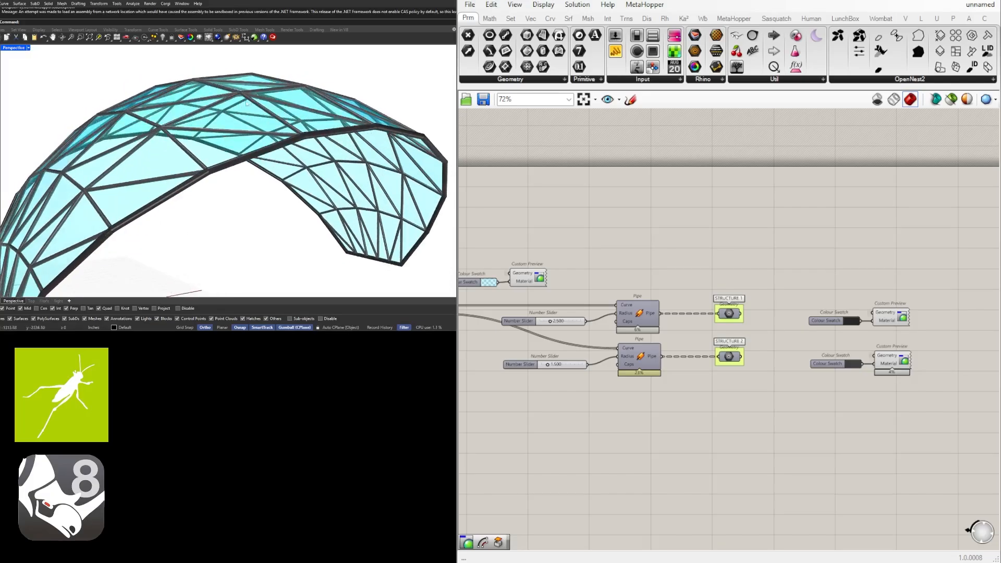
{"action": "scroll", "coordinate": [245, 102], "scroll_direction": "down", "scroll_amount": 5}
{"action": "right_click_drag", "start_coordinate": [245, 101], "coordinate": [171, 121]}
{"action": "scroll", "coordinate": [175, 114], "scroll_direction": "up", "scroll_amount": 5}
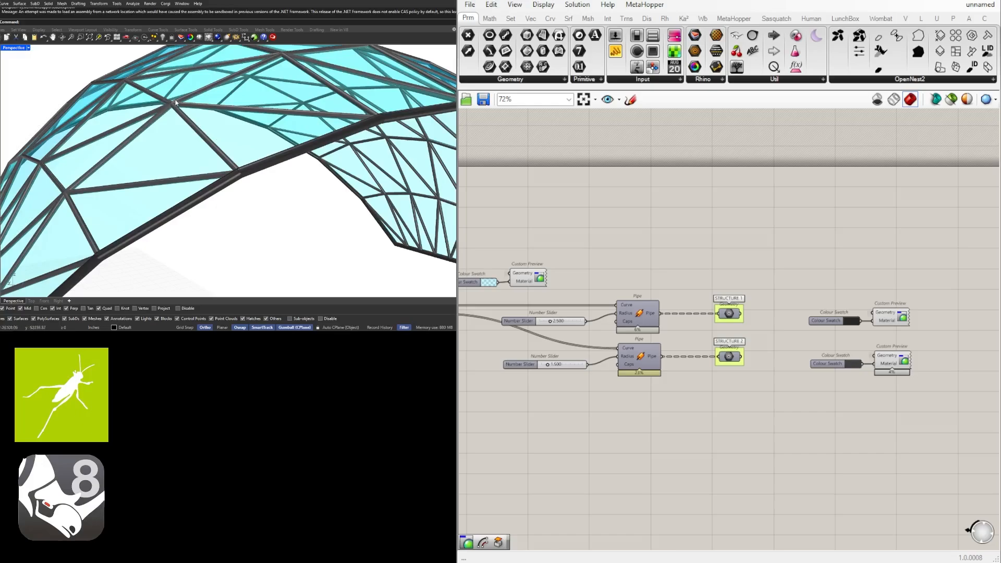
{"action": "scroll", "coordinate": [108, 92], "scroll_direction": "down", "scroll_amount": 7}
{"action": "right_click_drag", "start_coordinate": [183, 110], "coordinate": [224, 168]}
{"action": "scroll", "coordinate": [227, 126], "scroll_direction": "up", "scroll_amount": 6}
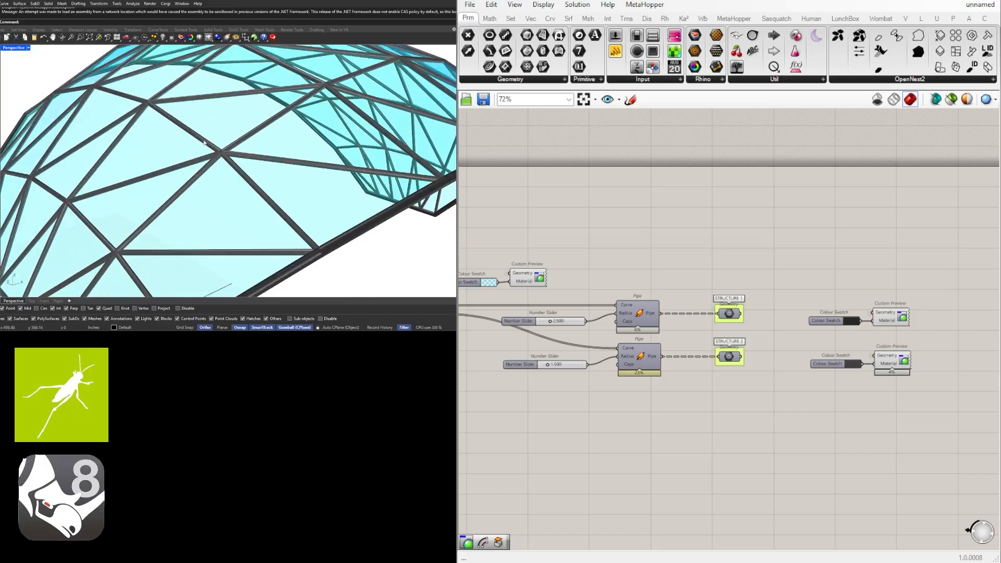
{"action": "scroll", "coordinate": [221, 161], "scroll_direction": "down", "scroll_amount": 6}
{"action": "right_click_drag", "start_coordinate": [221, 159], "coordinate": [368, 174]}
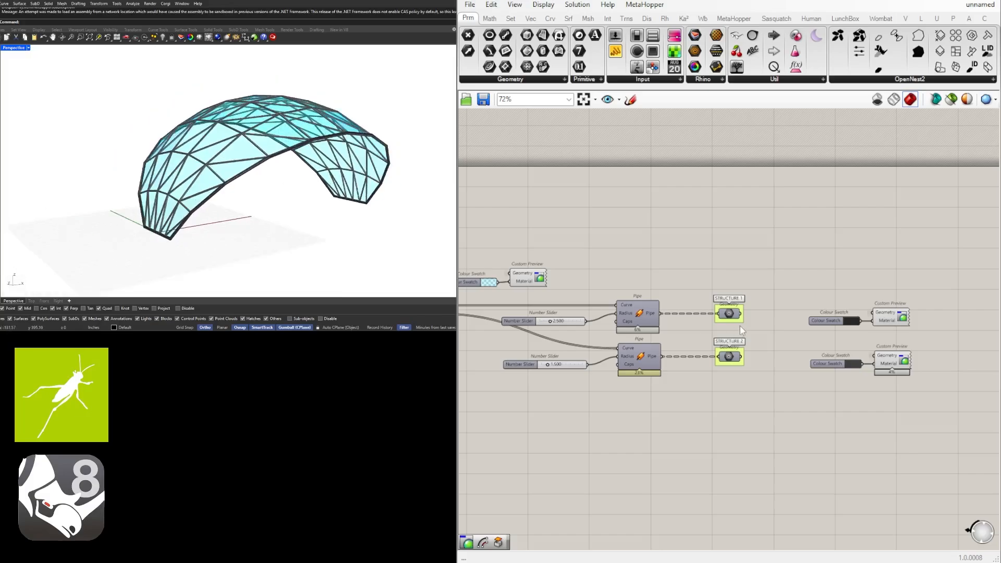
Group the Point parameter at the start of the definition and name the group SET ONE POINT.
{"action": "scroll", "coordinate": [740, 327], "scroll_direction": "down", "scroll_amount": 5}
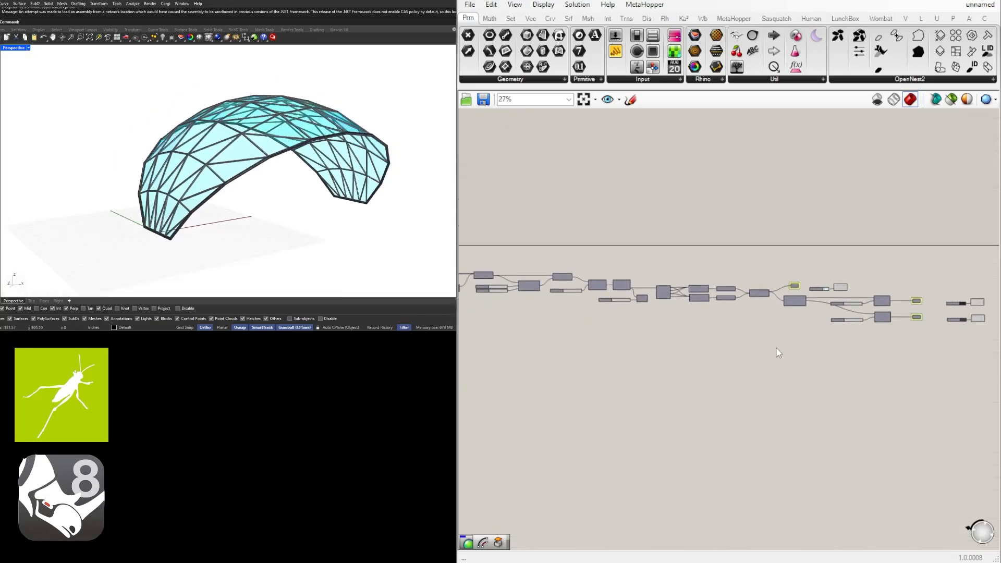
{"action": "right_click_drag", "start_coordinate": [776, 348], "coordinate": [927, 334]}
{"action": "scroll", "coordinate": [602, 329], "scroll_direction": "down", "scroll_amount": 1}
{"action": "right_click_drag", "start_coordinate": [602, 329], "coordinate": [805, 322]}
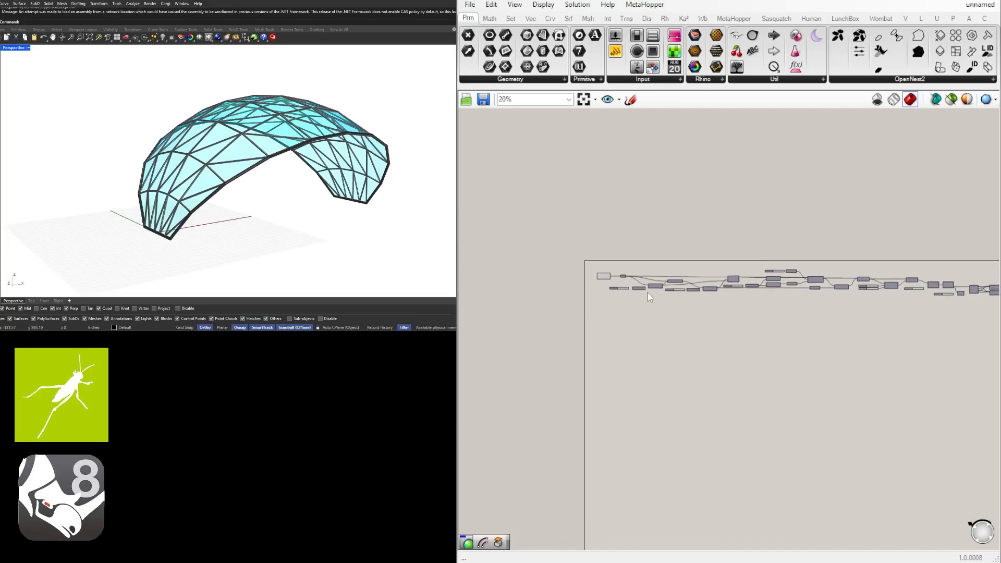
{"action": "scroll", "coordinate": [584, 265], "scroll_direction": "up", "scroll_amount": 7}
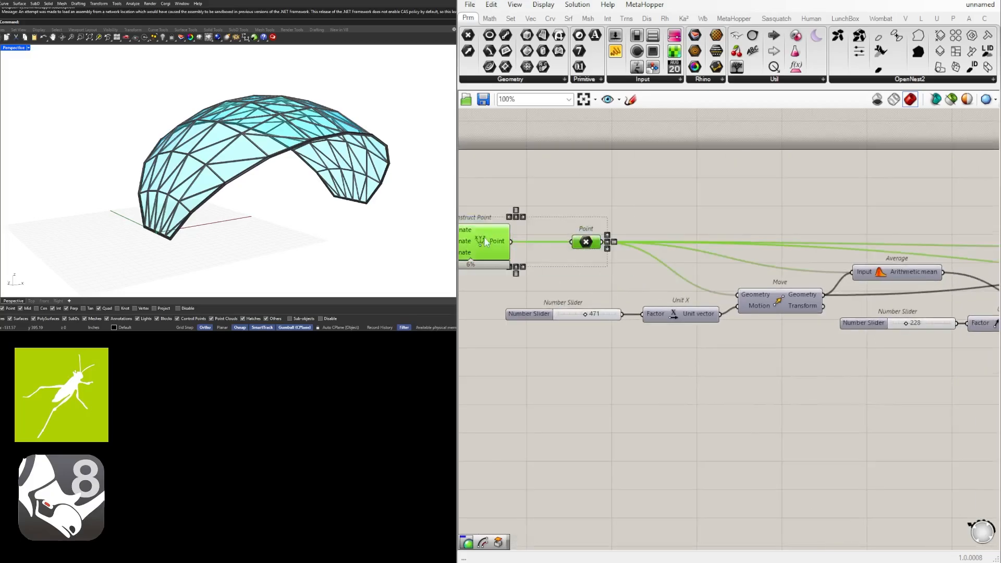
{"action": "right_click_drag", "start_coordinate": [484, 238], "coordinate": [537, 236]}
{"action": "left_click", "coordinate": [605, 230]}
{"action": "left_click", "coordinate": [644, 241]}
{"action": "scroll", "coordinate": [648, 232], "scroll_direction": "up", "scroll_amount": 2}
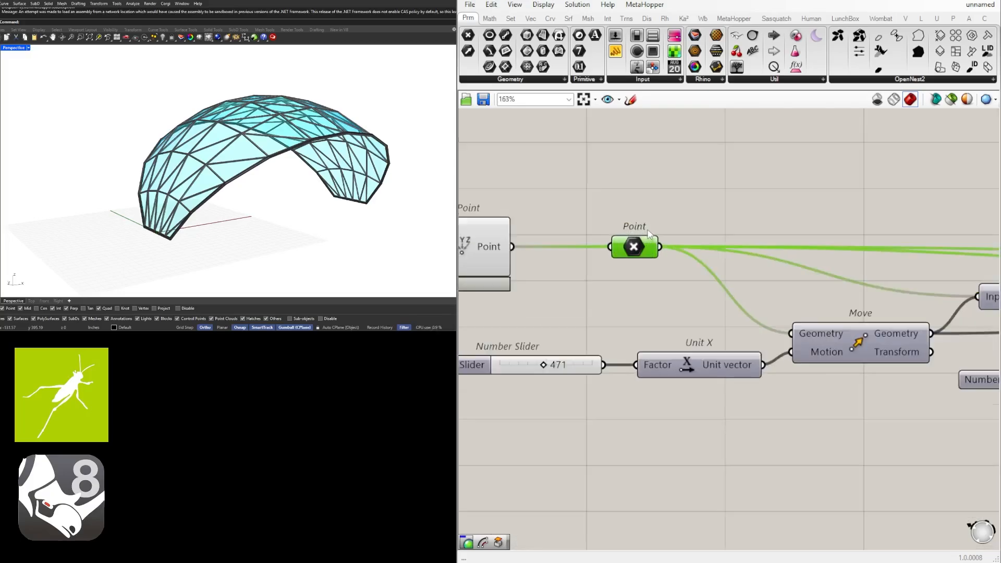
{"action": "key", "text": "ctrl+g"}
{"action": "right_click", "coordinate": [640, 230]}
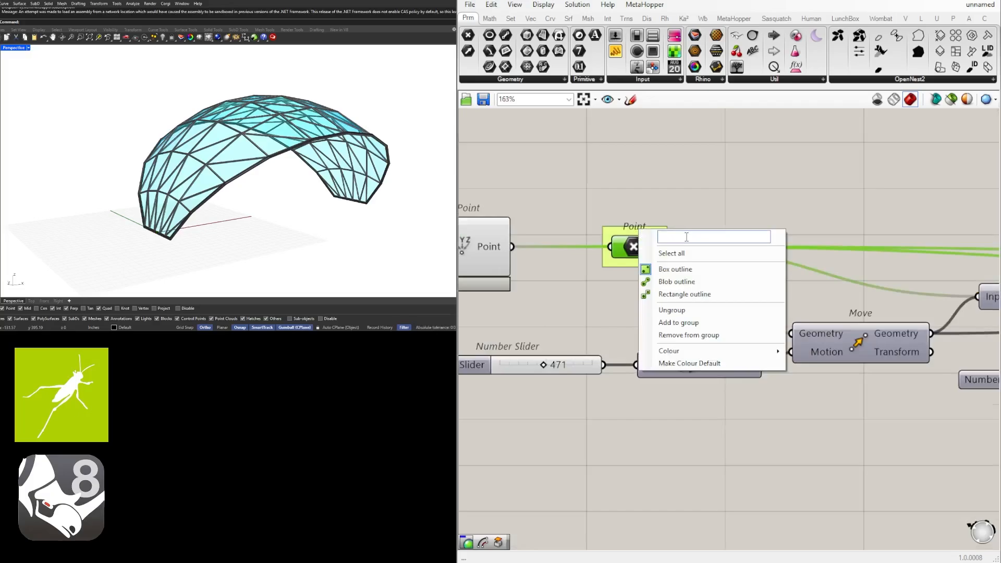
{"action": "type", "text": "SET ONE POINT"}
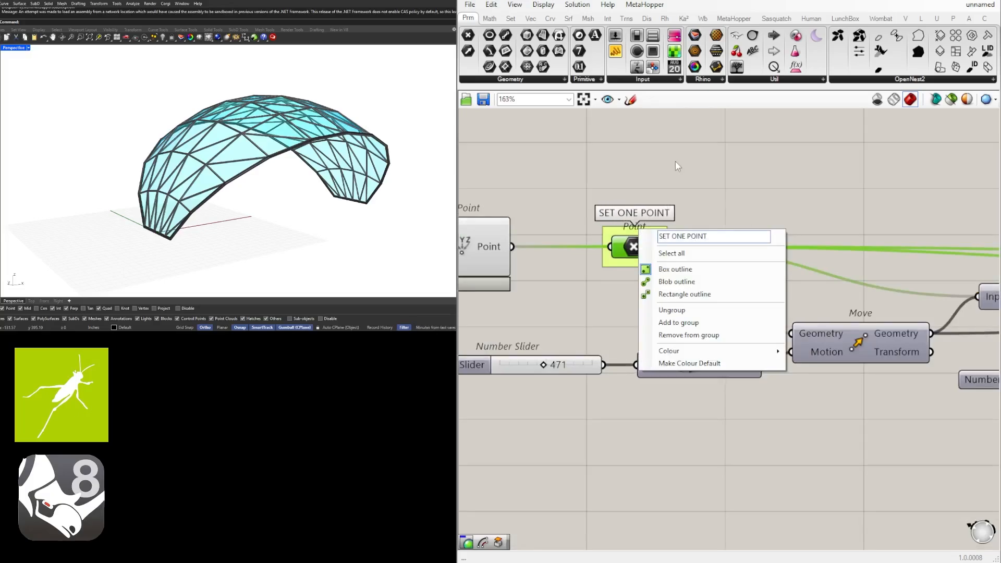
{"action": "key", "text": "Return"}
Rename the number slider feeding Unit X as STRUCTURE SPAN and put it in its own group.
{"action": "right_click_drag", "start_coordinate": [677, 166], "coordinate": [779, 147]}
{"action": "right_click", "coordinate": [568, 345]}
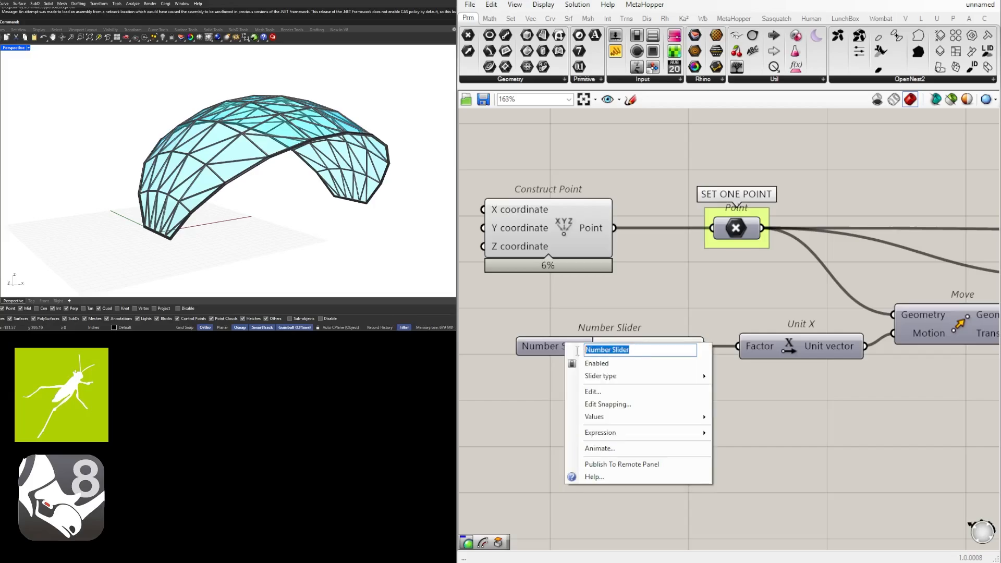
{"action": "type", "text": "STRUCTURE"}
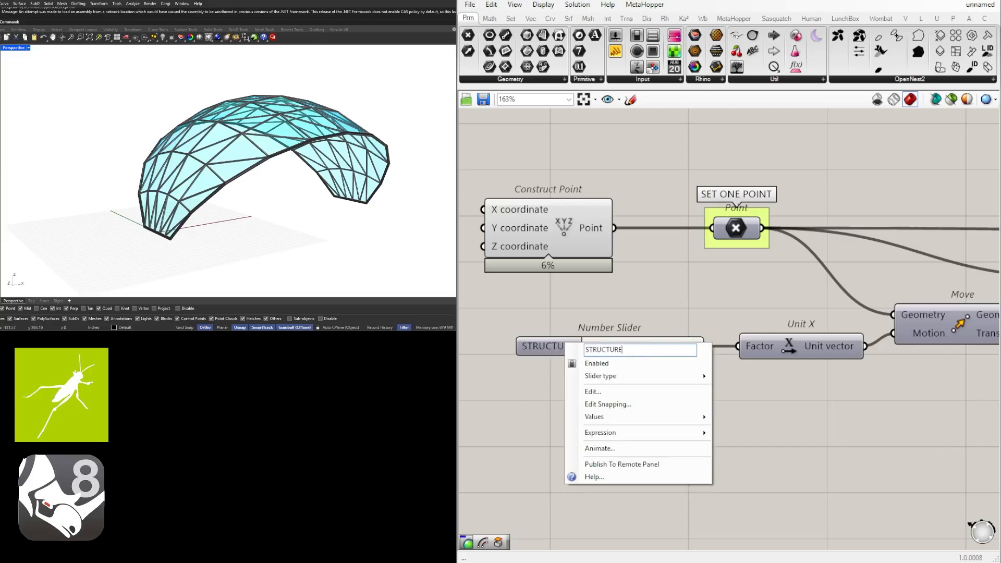
{"action": "type", "text": " SPAN"}
{"action": "key", "text": "Return"}
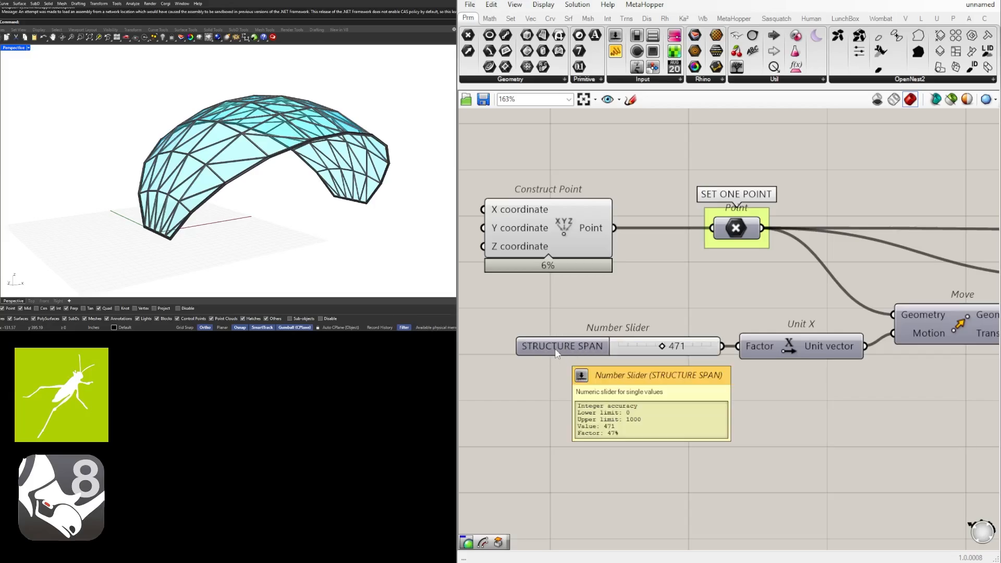
{"action": "scroll", "coordinate": [864, 365], "scroll_direction": "down", "scroll_amount": 4}
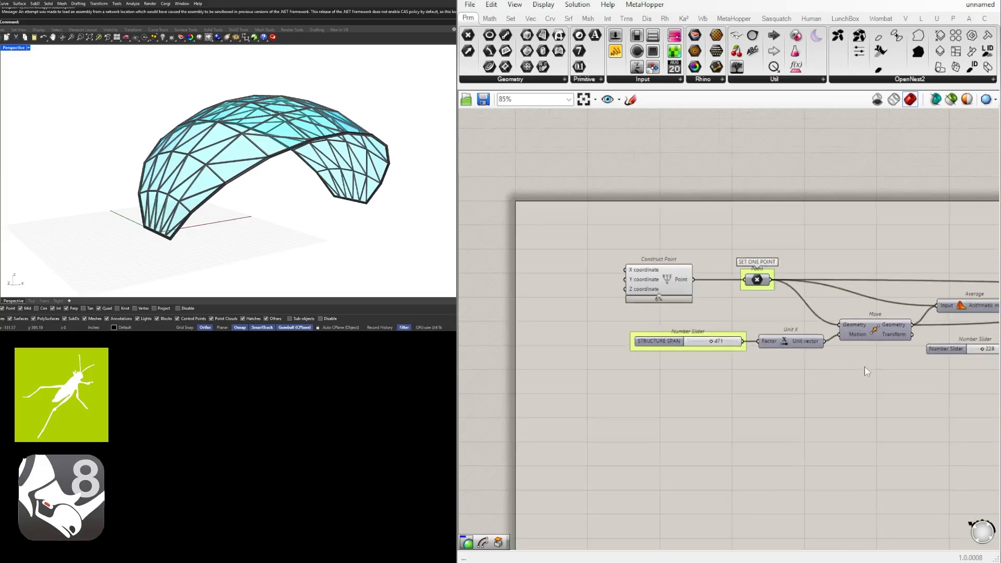
Rename the number slider feeding Unit Z as STRUCTURE HEIGHT and put it in its own group.
{"action": "scroll", "coordinate": [767, 355], "scroll_direction": "up", "scroll_amount": 3}
{"action": "right_click", "coordinate": [671, 352]}
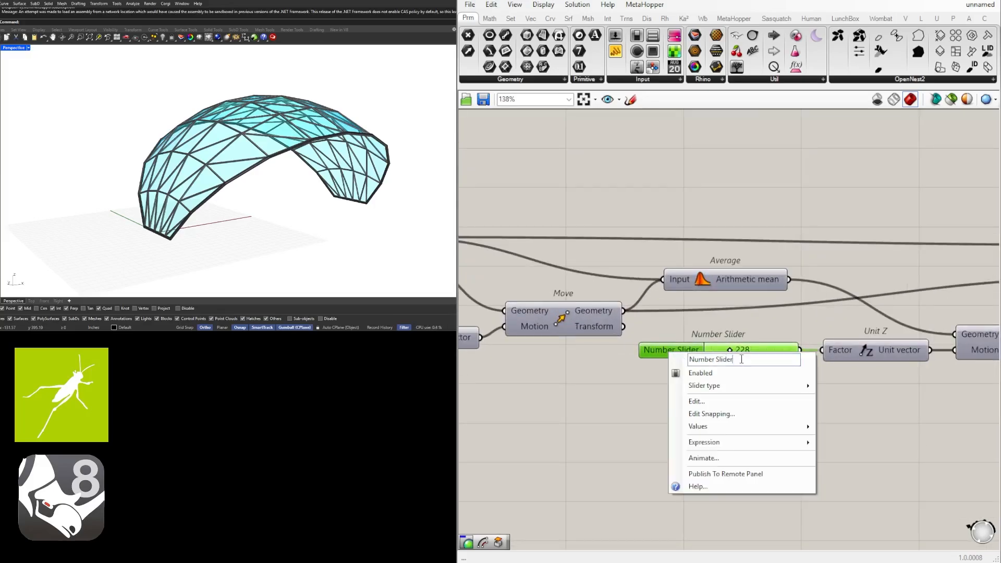
{"action": "type", "text": "STRUCTURE"}
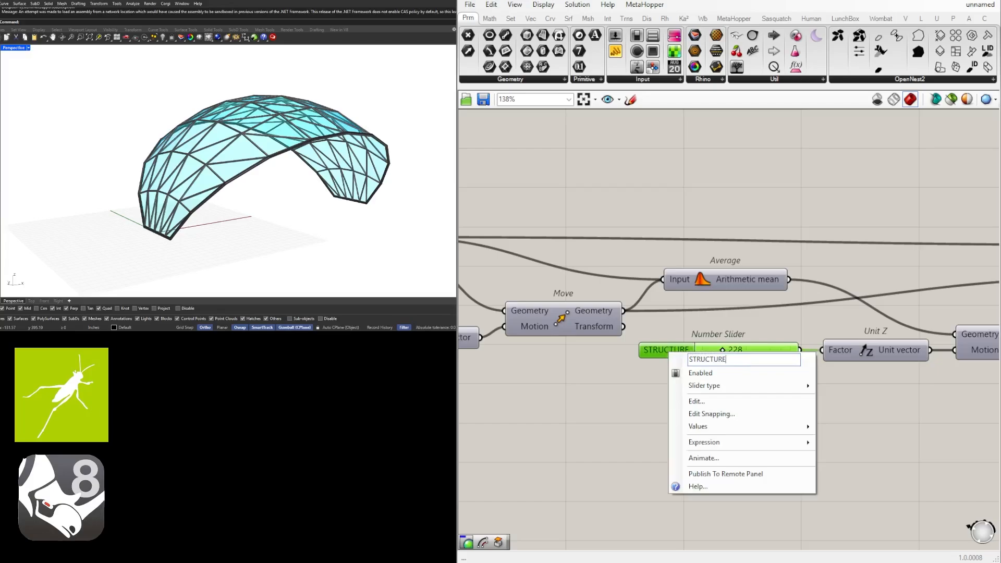
{"action": "type", "text": " HEIGHT"}
{"action": "key", "text": "Return"}
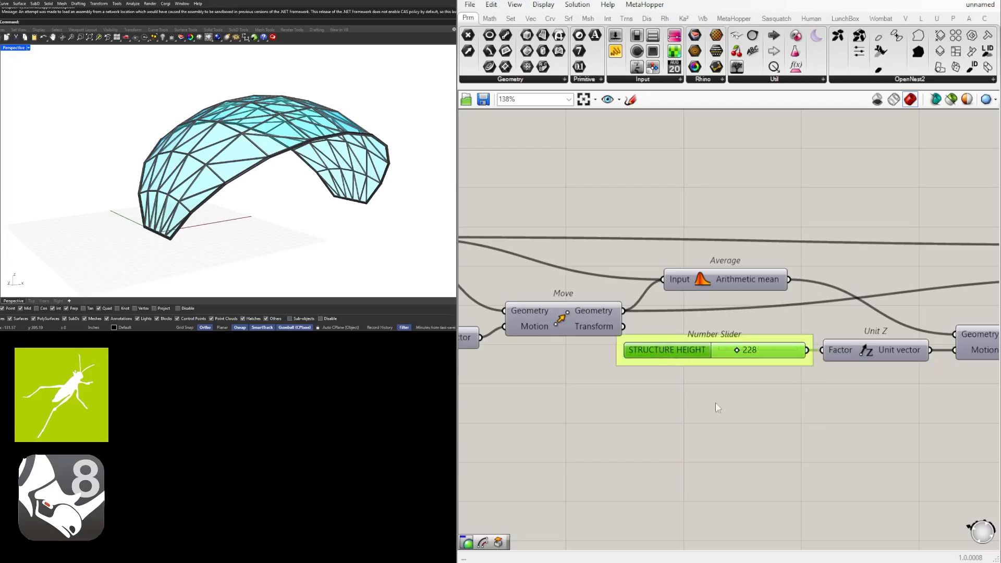
Nudge the Average component slightly farther from the first Move component.
{"action": "scroll", "coordinate": [715, 402], "scroll_direction": "down", "scroll_amount": 3}
{"action": "scroll", "coordinate": [799, 316], "scroll_direction": "up", "scroll_amount": 2}
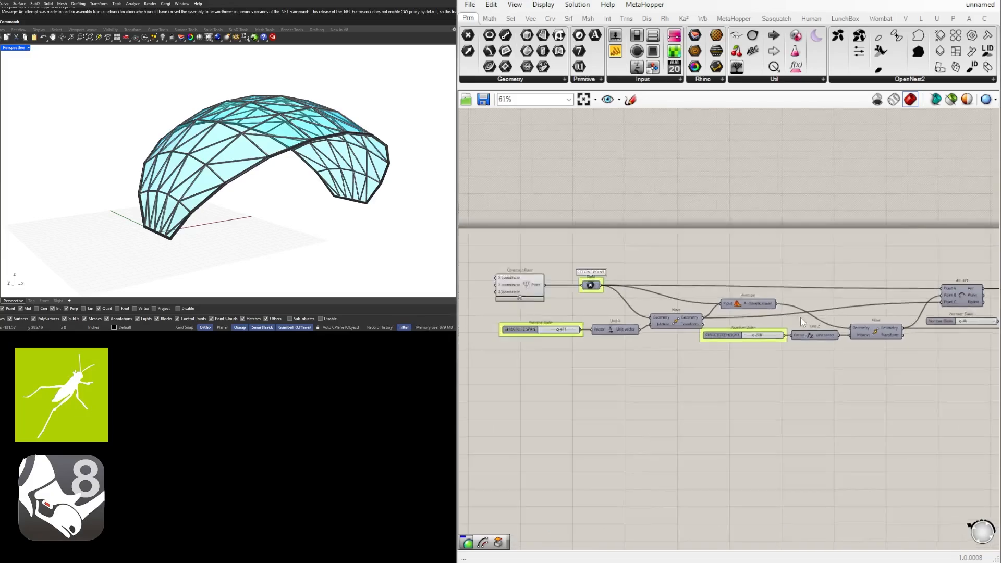
{"action": "left_click_drag", "start_coordinate": [758, 301], "coordinate": [762, 300]}
{"action": "left_click", "coordinate": [898, 307]}
{"action": "right_click_drag", "start_coordinate": [930, 296], "coordinate": [813, 296]}
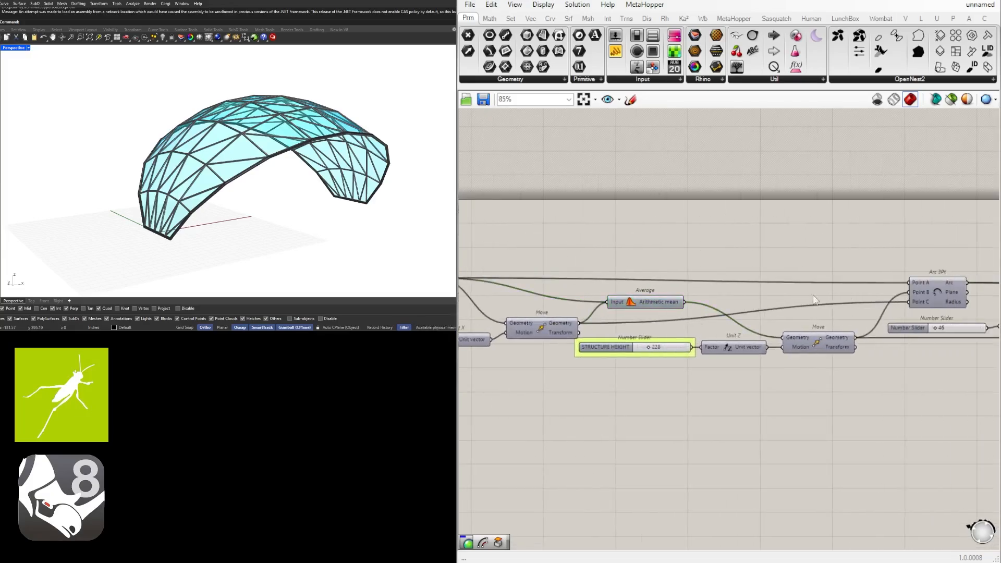
Set the number slider feeding Unit Y to 80.
{"action": "scroll", "coordinate": [951, 290], "scroll_direction": "down", "scroll_amount": 1}
{"action": "right_click_drag", "start_coordinate": [940, 338], "coordinate": [737, 329]}
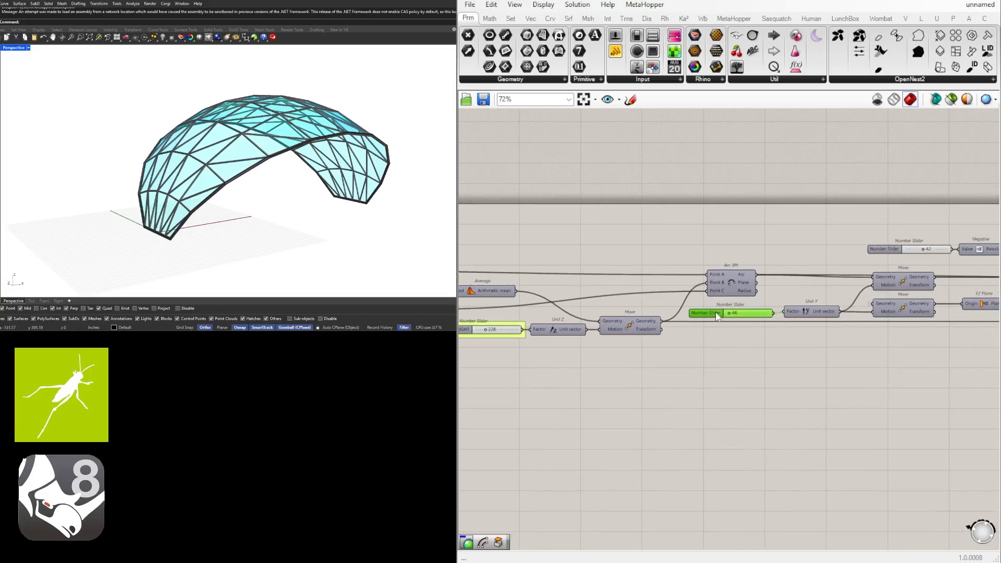
{"action": "scroll", "coordinate": [730, 321], "scroll_direction": "up", "scroll_amount": 5}
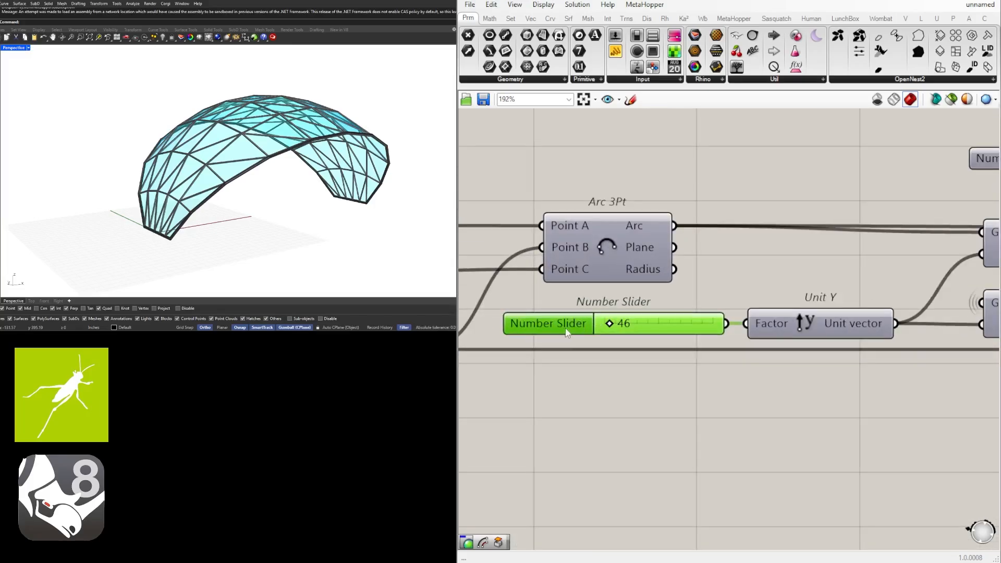
{"action": "scroll", "coordinate": [620, 331], "scroll_direction": "up", "scroll_amount": 2}
{"action": "left_click_drag", "start_coordinate": [613, 326], "coordinate": [617, 326]}
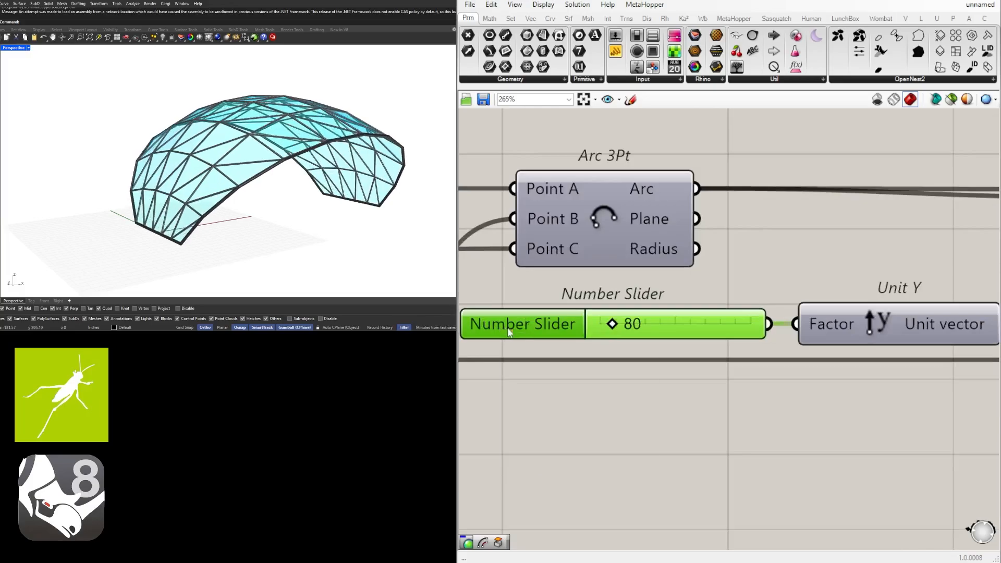
Rename the number slider feeding Unit Y as STRUCTURE DEPTH and put it in its own group.
{"action": "right_click", "coordinate": [506, 328]}
{"action": "type", "text": "S"}
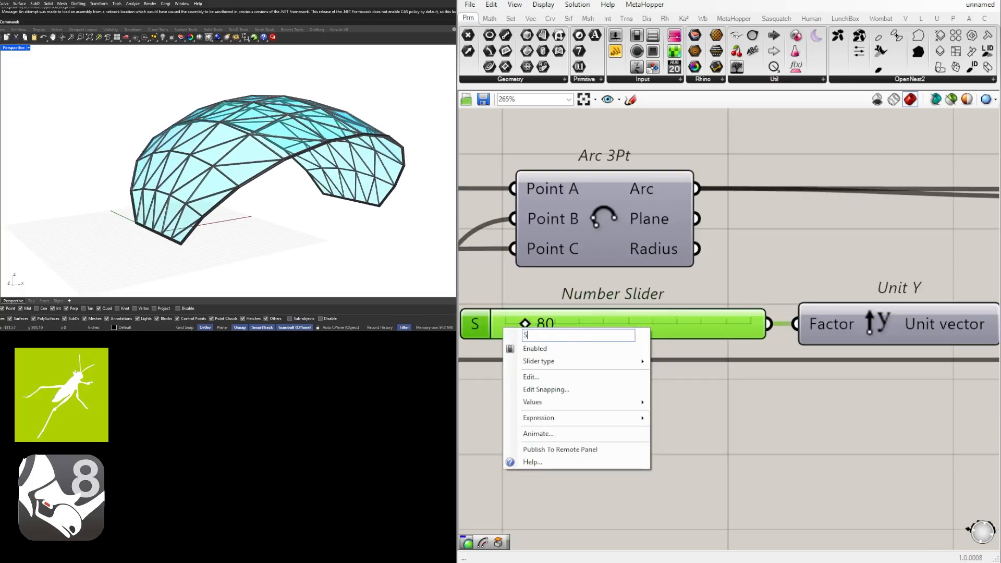
{"action": "type", "text": "TRUCTURE DEPTH"}
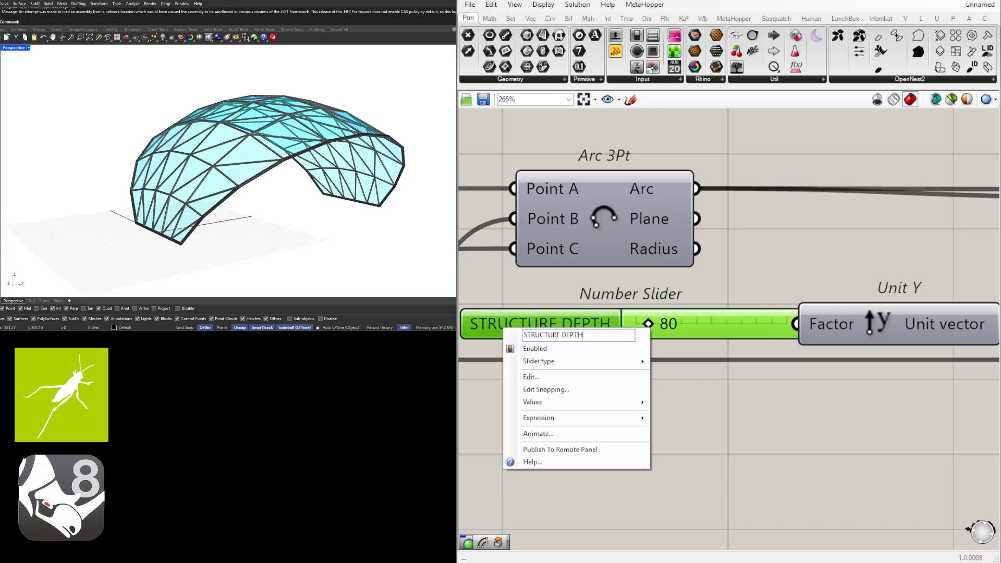
{"action": "key", "text": "Return"}
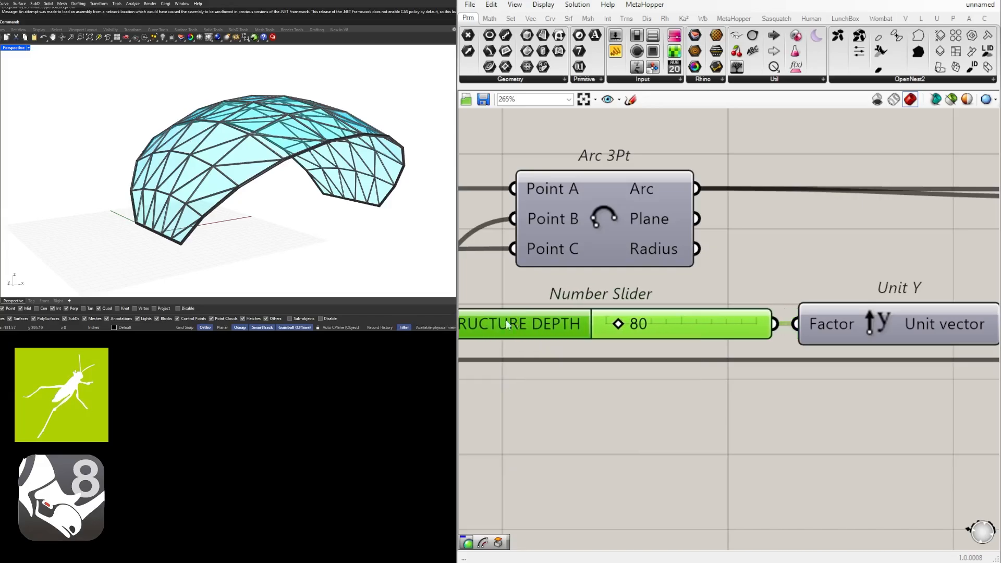
{"action": "left_click", "coordinate": [516, 326]}
{"action": "scroll", "coordinate": [615, 303], "scroll_direction": "down", "scroll_amount": 3}
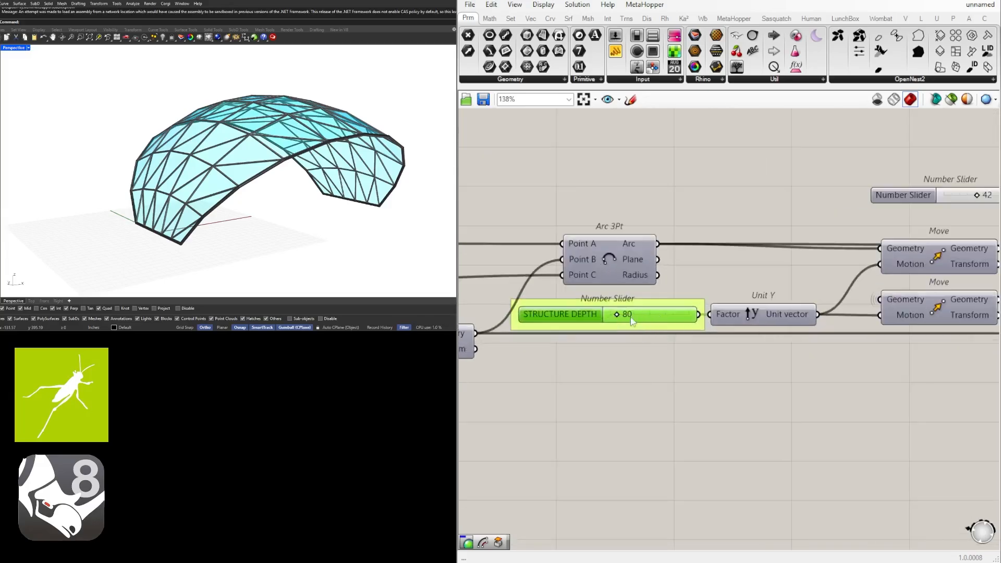
Set the STRUCTURE DEPTH slider to 60.
{"action": "double_click", "coordinate": [632, 319]}
{"action": "type", "text": "60"}
{"action": "key", "text": "Return"}
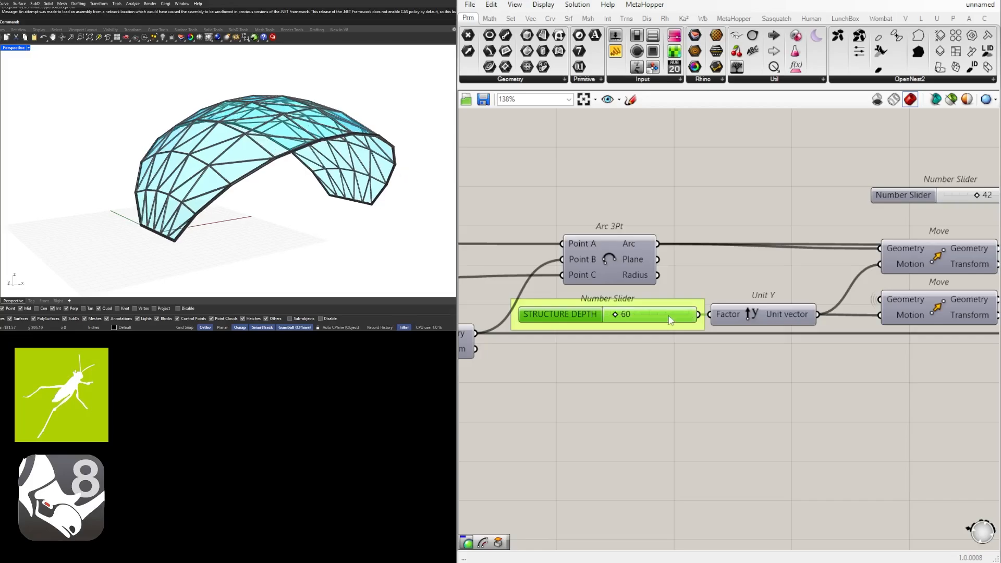
Rename the slider feeding the Negative component as ROTATION ANGLE, then shift it slightly away from Negative and group it.
{"action": "scroll", "coordinate": [715, 387], "scroll_direction": "down", "scroll_amount": 4}
{"action": "scroll", "coordinate": [684, 285], "scroll_direction": "up", "scroll_amount": 4}
{"action": "left_click", "coordinate": [642, 286]}
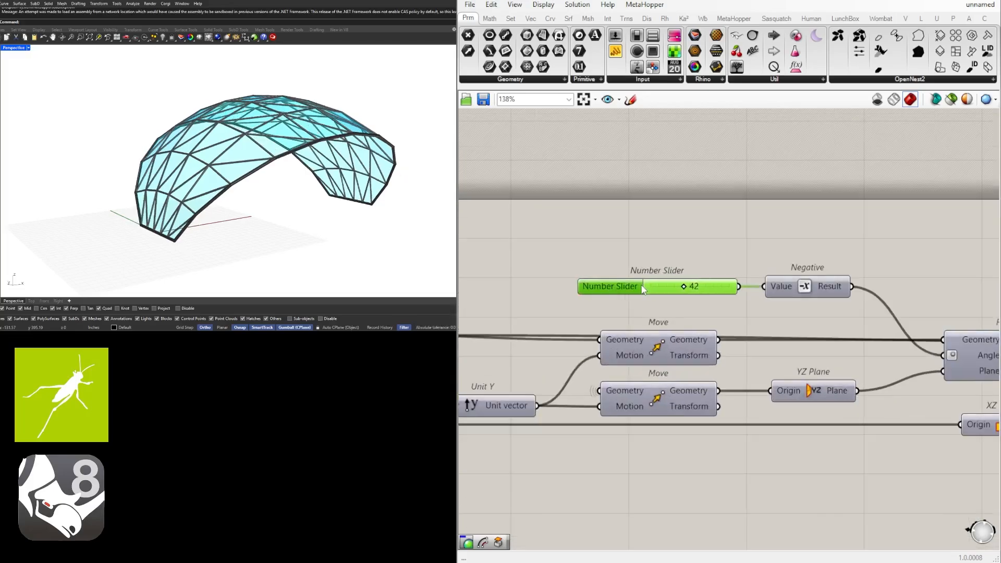
{"action": "right_click_drag", "start_coordinate": [752, 240], "coordinate": [693, 242]}
{"action": "right_click", "coordinate": [569, 290]}
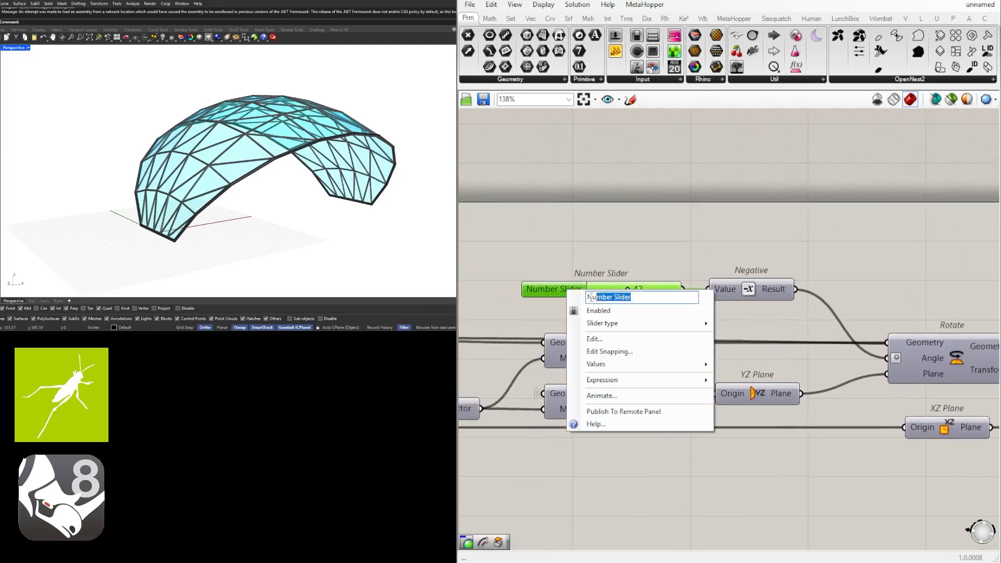
{"action": "type", "text": "ROTATION "}
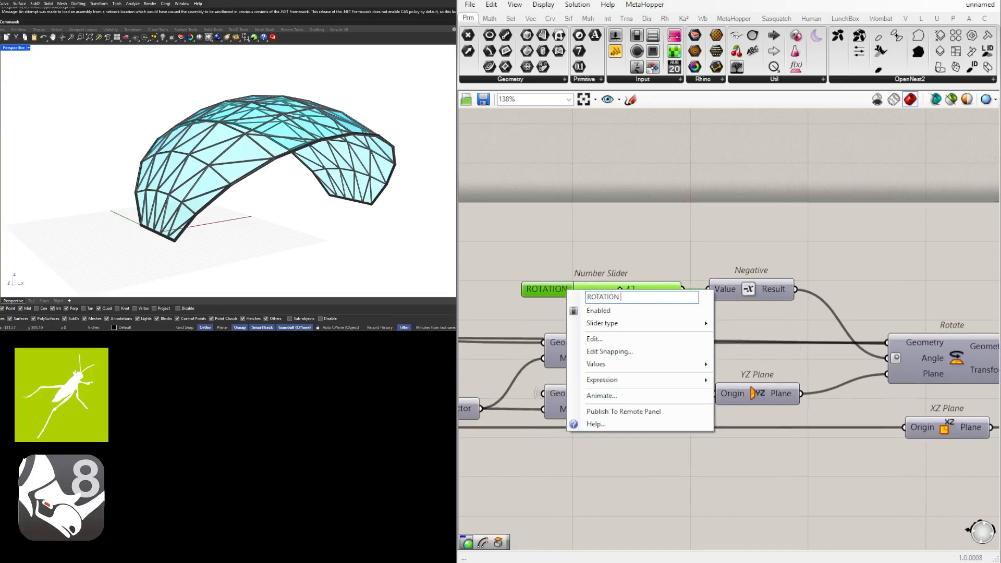
{"action": "type", "text": "ANGLE"}
{"action": "key", "text": "Return"}
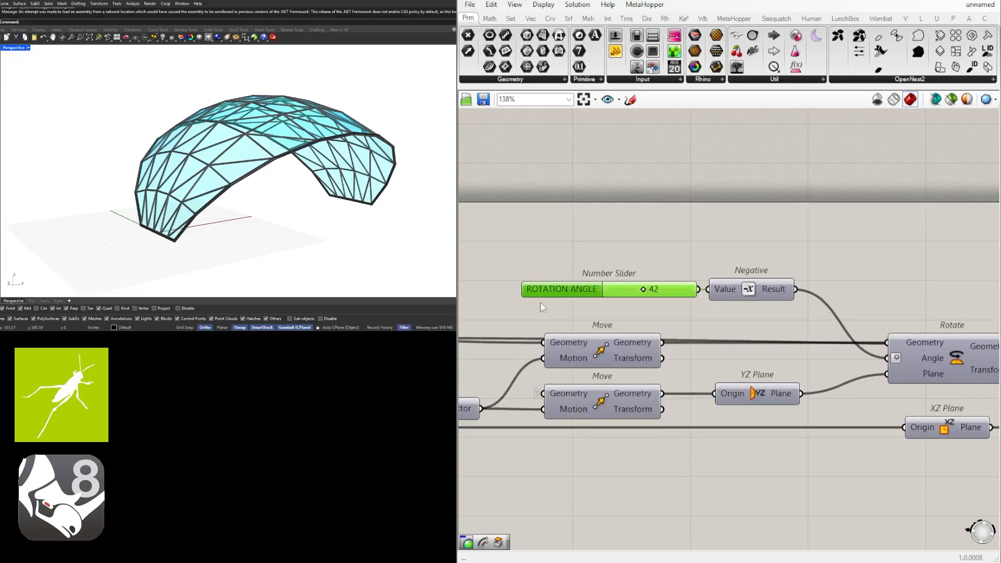
{"action": "left_click_drag", "start_coordinate": [591, 286], "coordinate": [580, 283]}
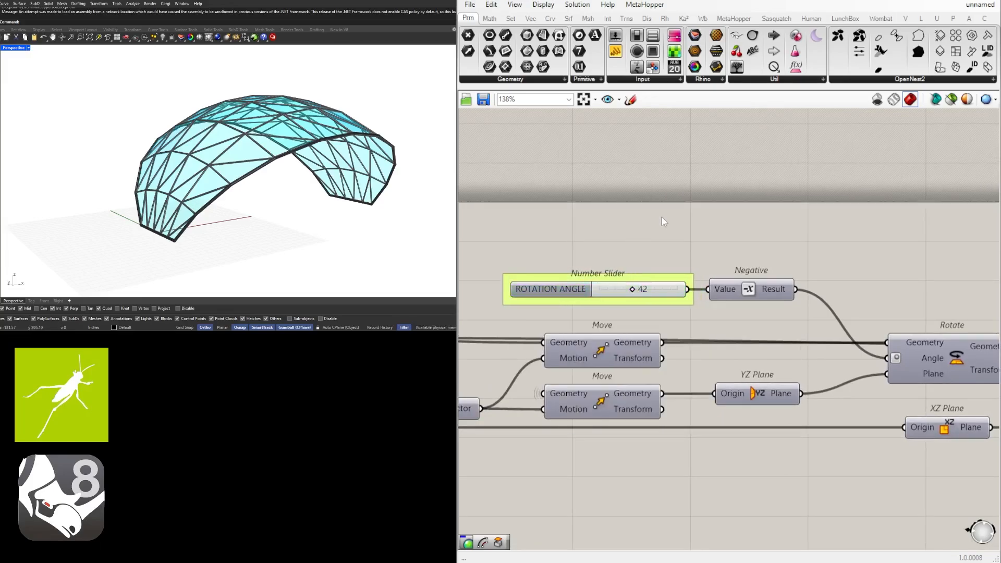
Rename the number sliders feeding Divide Domain²'s U Count and V Count as U and V.
{"action": "scroll", "coordinate": [664, 222], "scroll_direction": "down", "scroll_amount": 2}
{"action": "right_click_drag", "start_coordinate": [769, 241], "coordinate": [563, 244]}
{"action": "right_click_drag", "start_coordinate": [949, 305], "coordinate": [722, 292]}
{"action": "scroll", "coordinate": [788, 354], "scroll_direction": "up", "scroll_amount": 1}
{"action": "right_click_drag", "start_coordinate": [824, 366], "coordinate": [765, 364]}
{"action": "scroll", "coordinate": [765, 365], "scroll_direction": "up", "scroll_amount": 2}
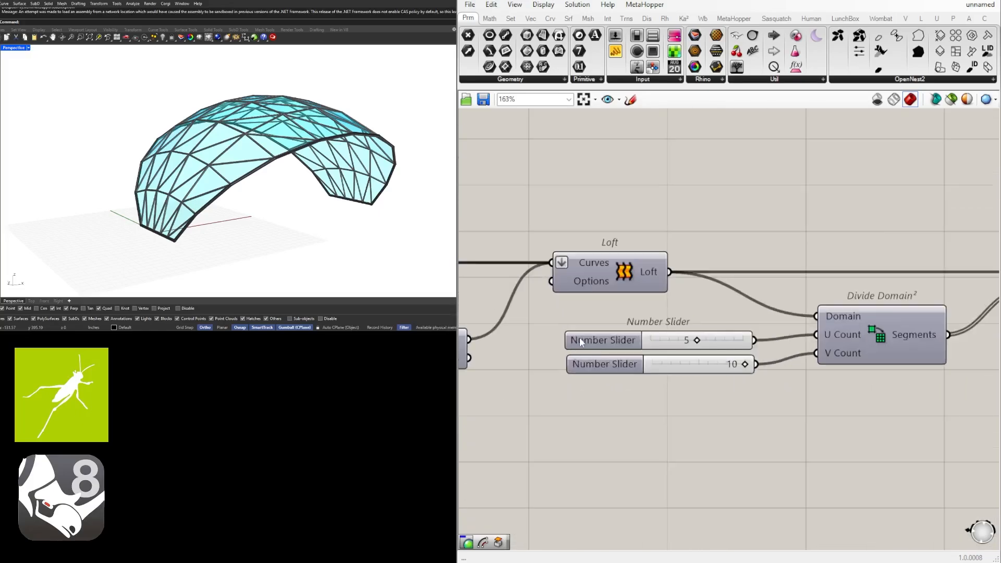
{"action": "right_click", "coordinate": [580, 340]}
{"action": "type", "text": "U"}
{"action": "key", "text": "Return"}
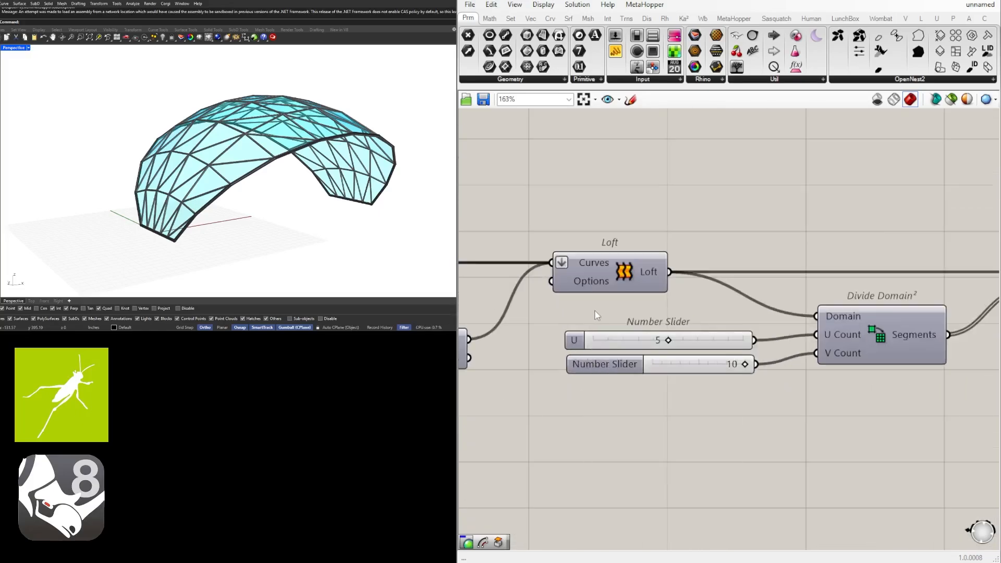
{"action": "right_click", "coordinate": [592, 368]}
{"action": "type", "text": "V"}
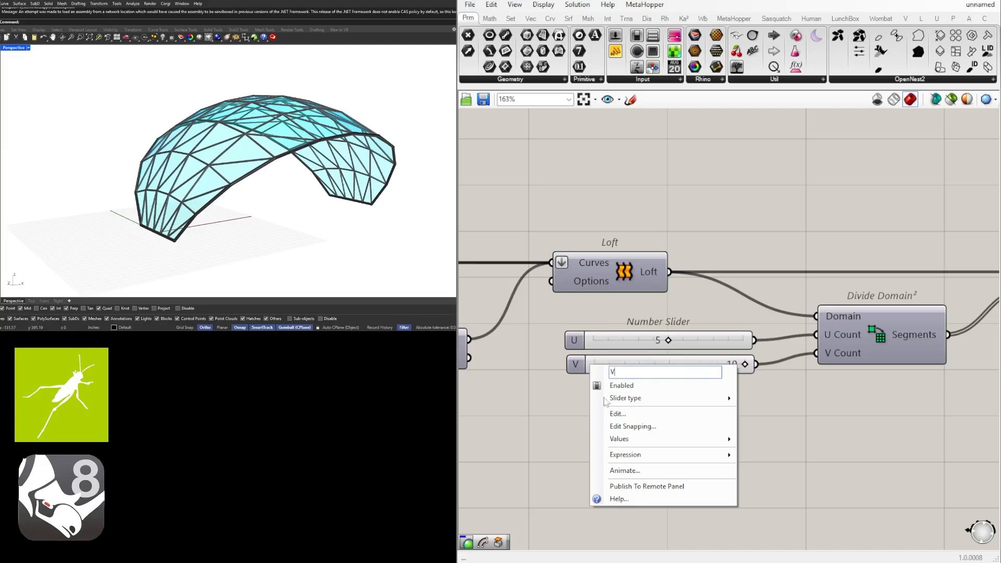
{"action": "key", "text": "Return"}
Put the U and V sliders in separate groups and move V slightly lower so the groups do not overlap.
{"action": "left_click", "coordinate": [598, 341]}
{"action": "key", "text": "ctrl+g"}
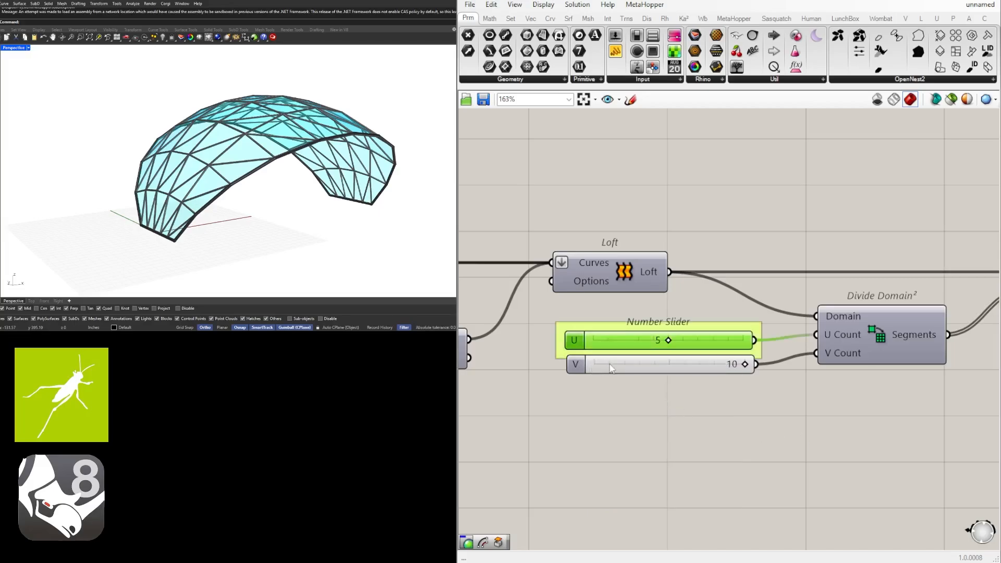
{"action": "left_click", "coordinate": [609, 369]}
{"action": "key", "text": "ctrl+g"}
{"action": "left_click_drag", "start_coordinate": [608, 370], "coordinate": [611, 391]}
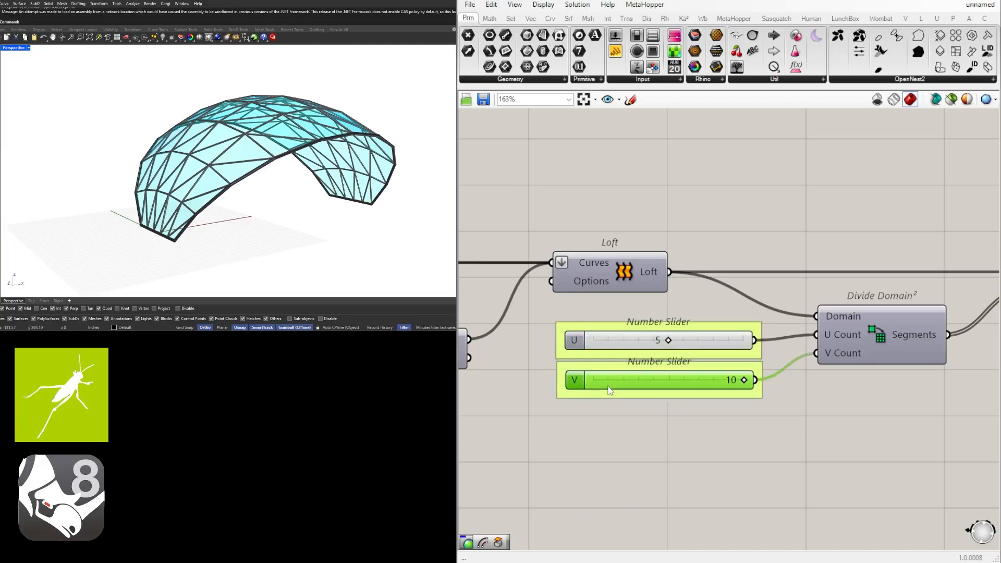
Make the colour of the V slider's group the default group colour.
{"action": "right_click", "coordinate": [582, 368]}
{"action": "mouse_move", "coordinate": [682, 493]}
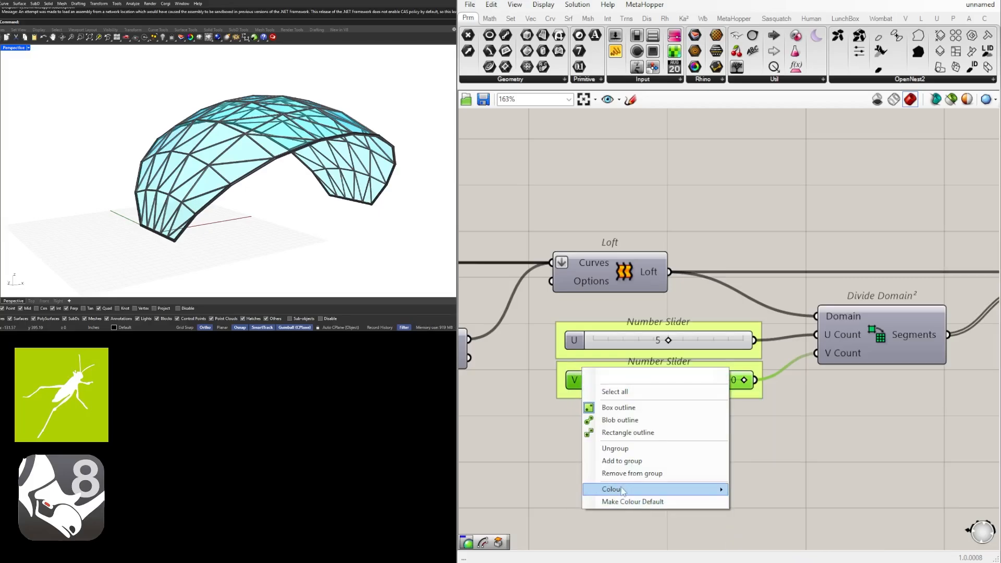
{"action": "left_click", "coordinate": [655, 502]}
Line up the number slider feeding the Index of the List Item after Isotrim with that input and set it to 0.
{"action": "scroll", "coordinate": [735, 301], "scroll_direction": "down", "scroll_amount": 5}
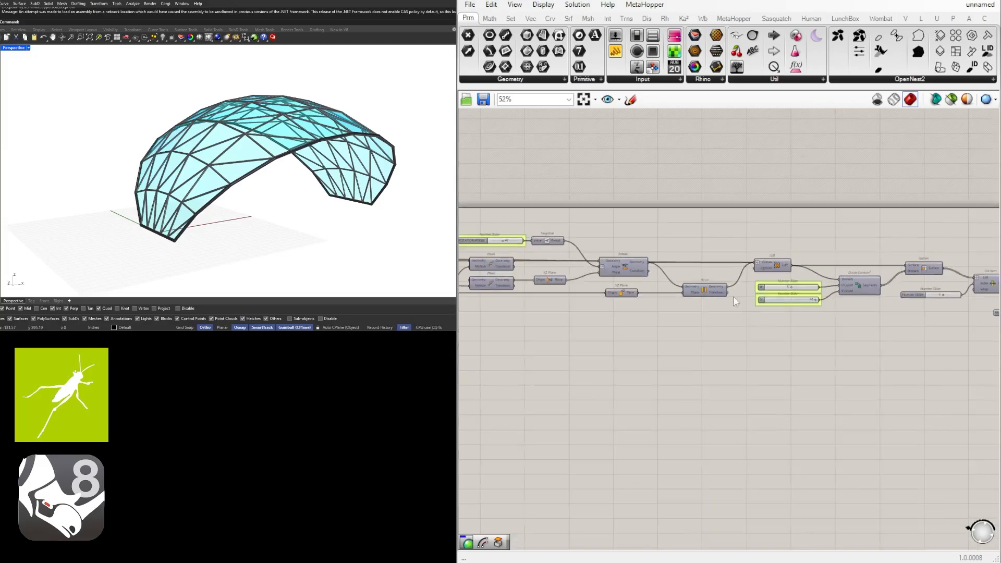
{"action": "right_click_drag", "start_coordinate": [735, 301], "coordinate": [585, 342]}
{"action": "scroll", "coordinate": [584, 342], "scroll_direction": "up", "scroll_amount": 3}
{"action": "right_click_drag", "start_coordinate": [915, 331], "coordinate": [634, 348]}
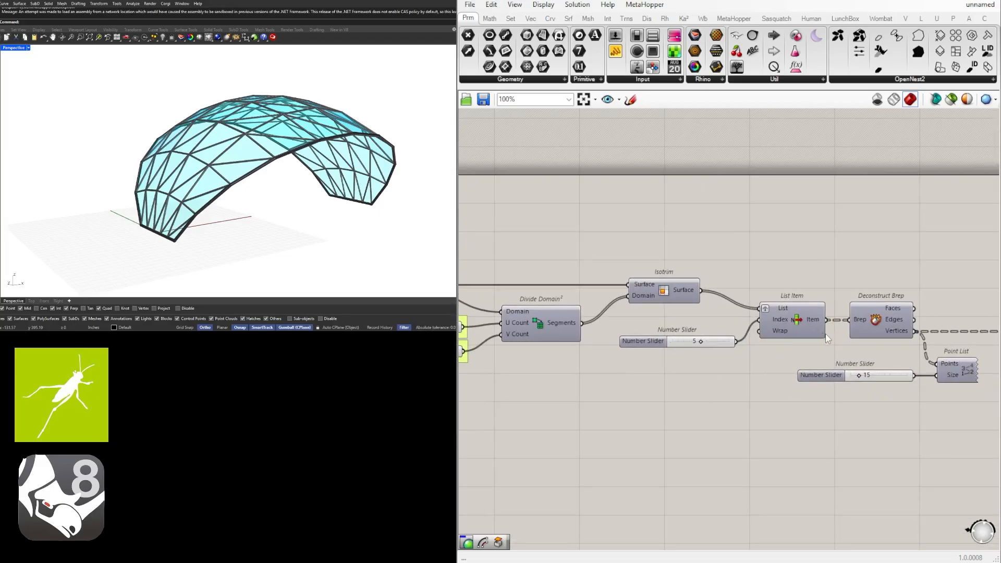
{"action": "right_click_drag", "start_coordinate": [825, 334], "coordinate": [693, 349]}
{"action": "scroll", "coordinate": [521, 358], "scroll_direction": "up", "scroll_amount": 2}
{"action": "right_click_drag", "start_coordinate": [500, 361], "coordinate": [563, 361]}
{"action": "left_click_drag", "start_coordinate": [569, 355], "coordinate": [566, 344]}
{"action": "right_click_drag", "start_coordinate": [691, 341], "coordinate": [616, 344]}
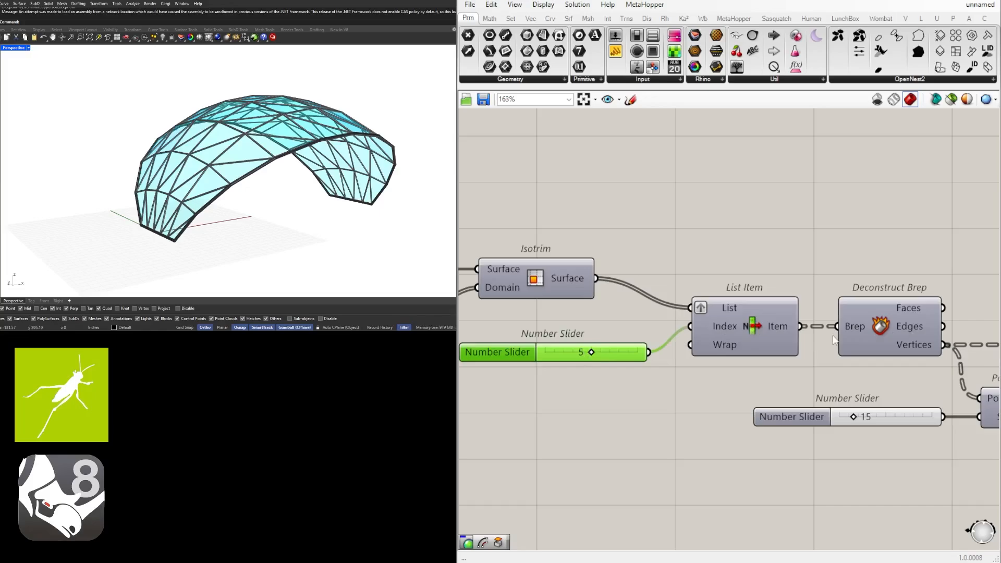
{"action": "left_click_drag", "start_coordinate": [635, 354], "coordinate": [629, 323]}
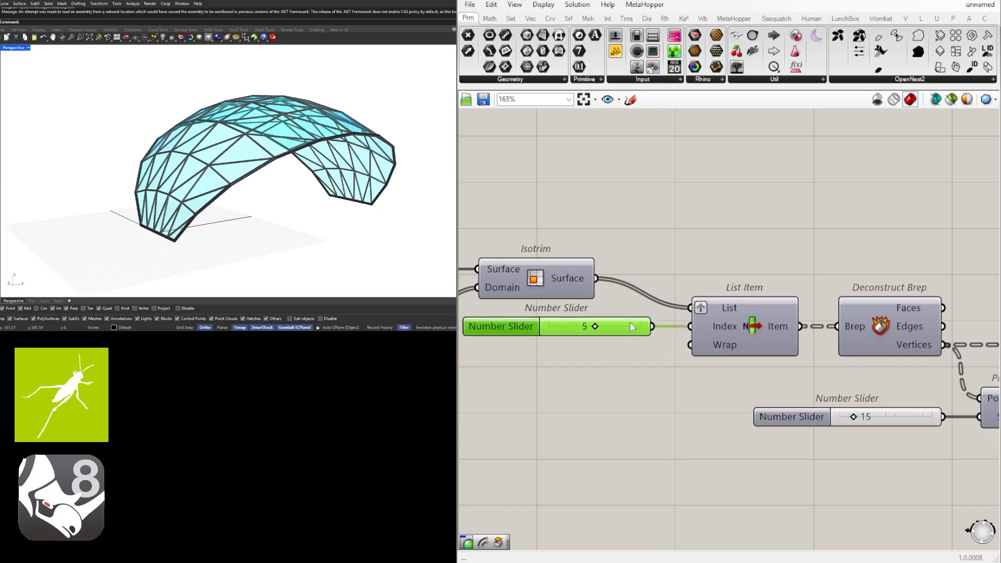
{"action": "scroll", "coordinate": [588, 336], "scroll_direction": "up", "scroll_amount": 1}
{"action": "double_click", "coordinate": [588, 334]}
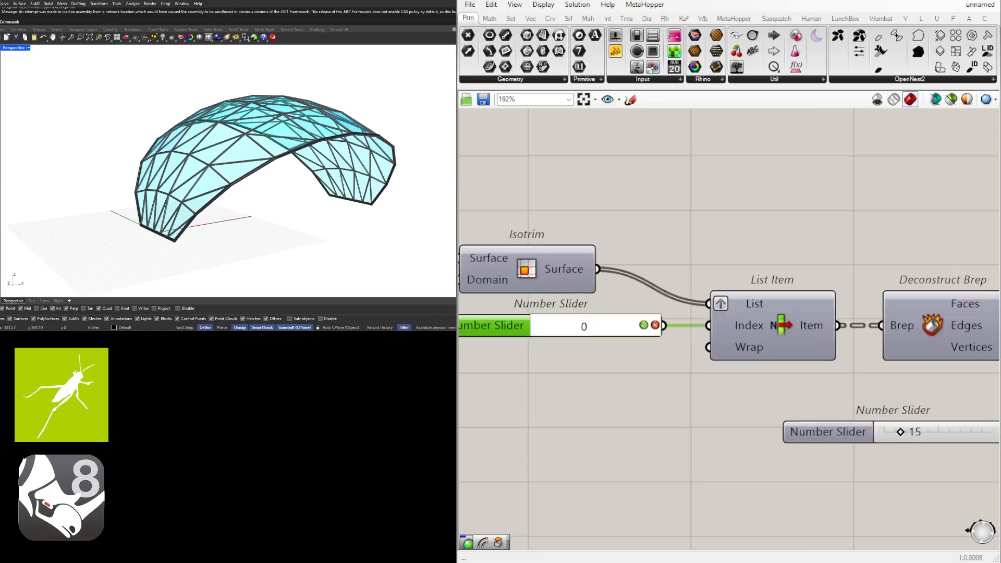
{"action": "type", "text": "0"}
{"action": "key", "text": "Return"}
{"action": "scroll", "coordinate": [682, 383], "scroll_direction": "down", "scroll_amount": 3}
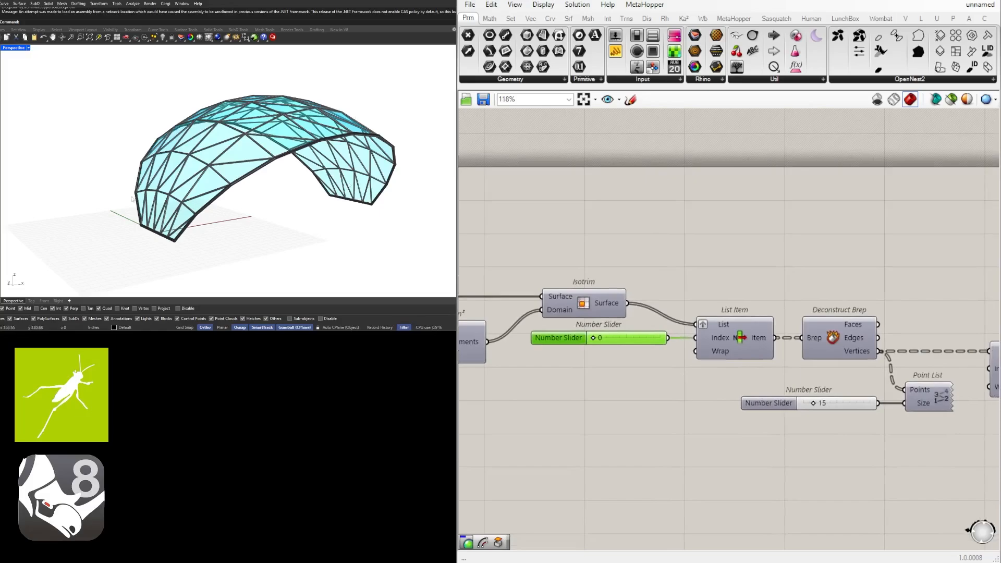
{"action": "scroll", "coordinate": [773, 340], "scroll_direction": "down", "scroll_amount": 1}
{"action": "right_click_drag", "start_coordinate": [840, 359], "coordinate": [672, 336]}
{"action": "scroll", "coordinate": [779, 345], "scroll_direction": "down", "scroll_amount": 1}
{"action": "scroll", "coordinate": [721, 348], "scroll_direction": "up", "scroll_amount": 2}
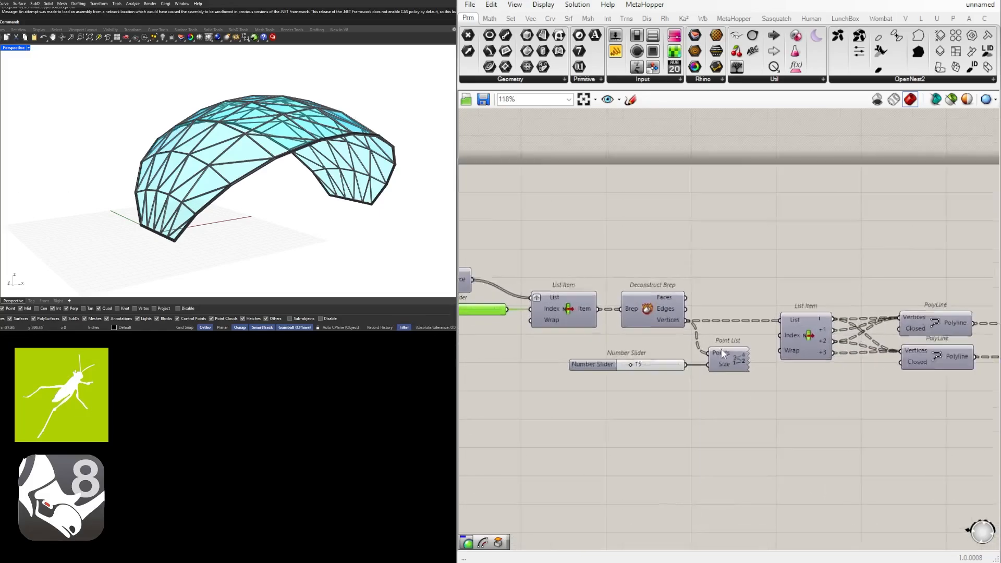
{"action": "left_click_drag", "start_coordinate": [744, 395], "coordinate": [642, 364]}
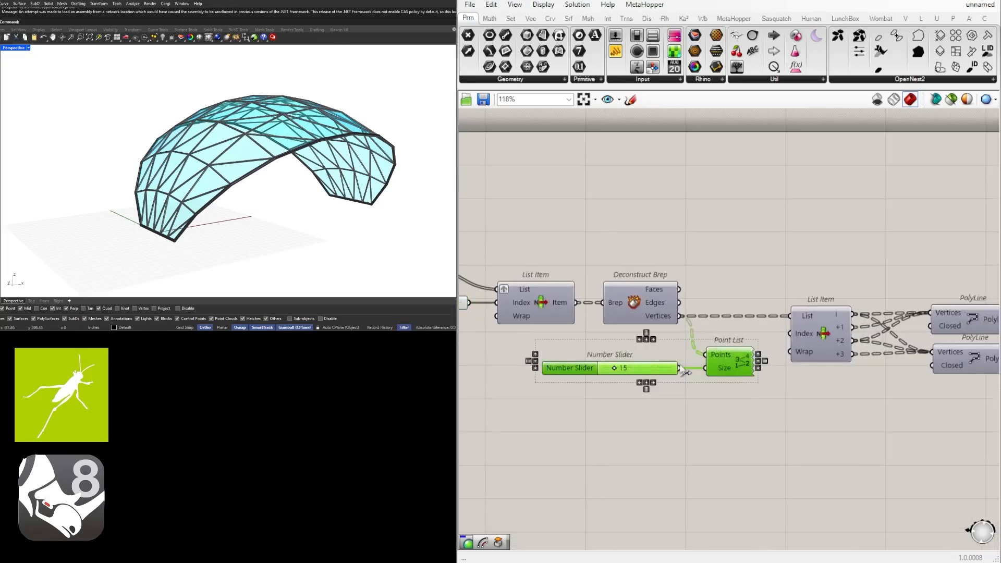
{"action": "left_click", "coordinate": [751, 418]}
Internalise the Index data of the List Item after Isotrim and delete the number slider that fed it.
{"action": "right_click_drag", "start_coordinate": [639, 408], "coordinate": [875, 396]}
{"action": "right_click_drag", "start_coordinate": [751, 295], "coordinate": [697, 294]}
{"action": "right_click", "coordinate": [699, 292]}
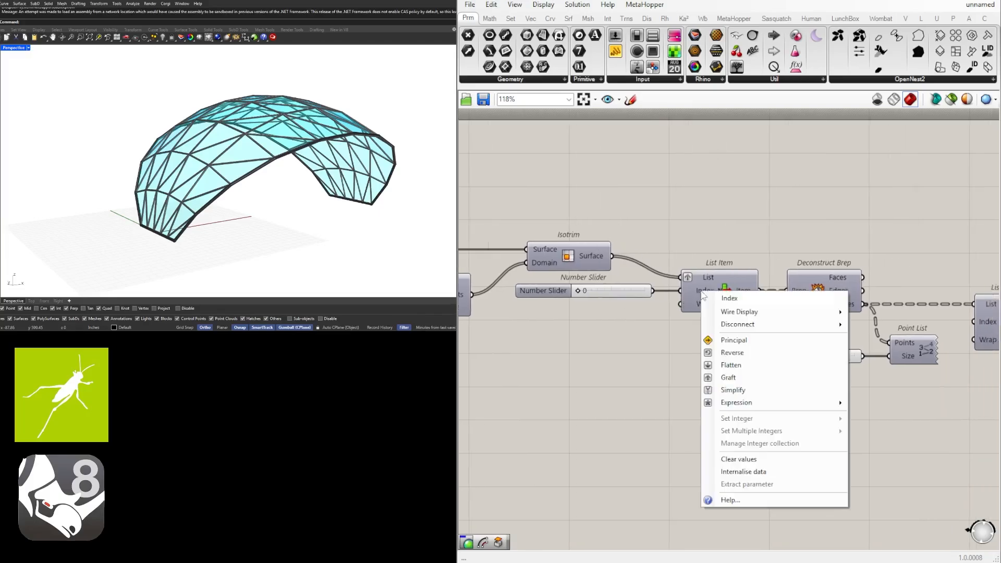
{"action": "left_click", "coordinate": [625, 300]}
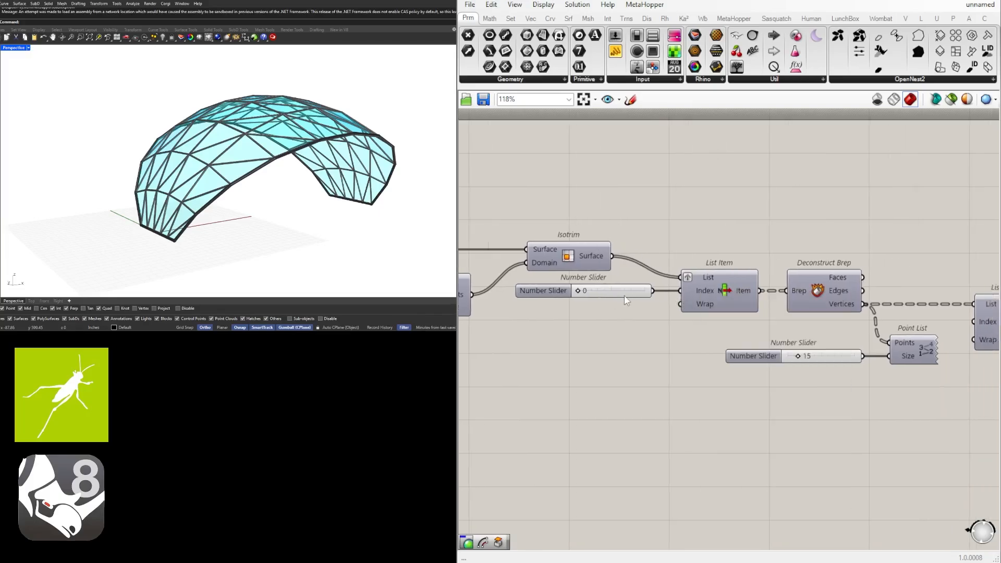
{"action": "right_click", "coordinate": [699, 293]}
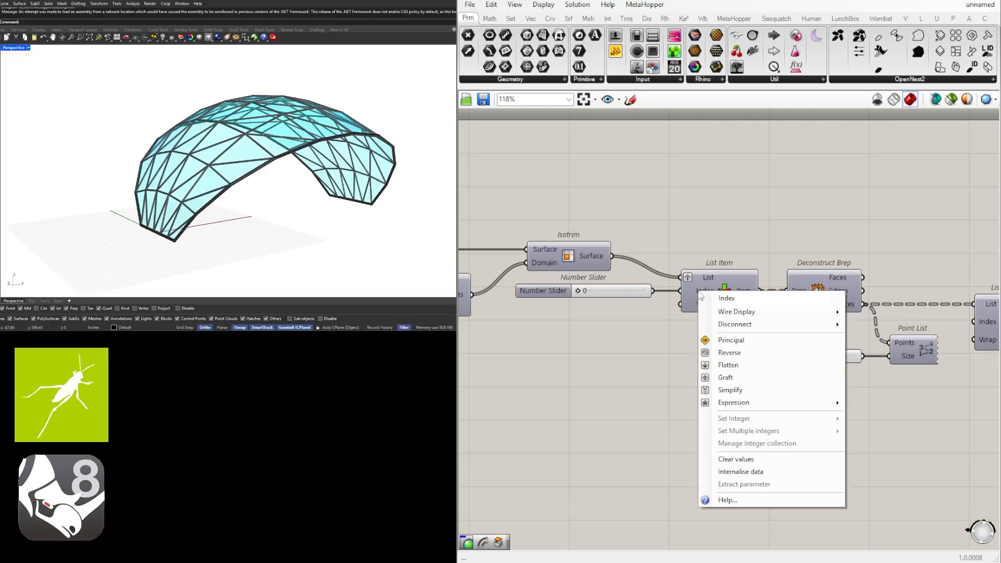
{"action": "left_click", "coordinate": [774, 473]}
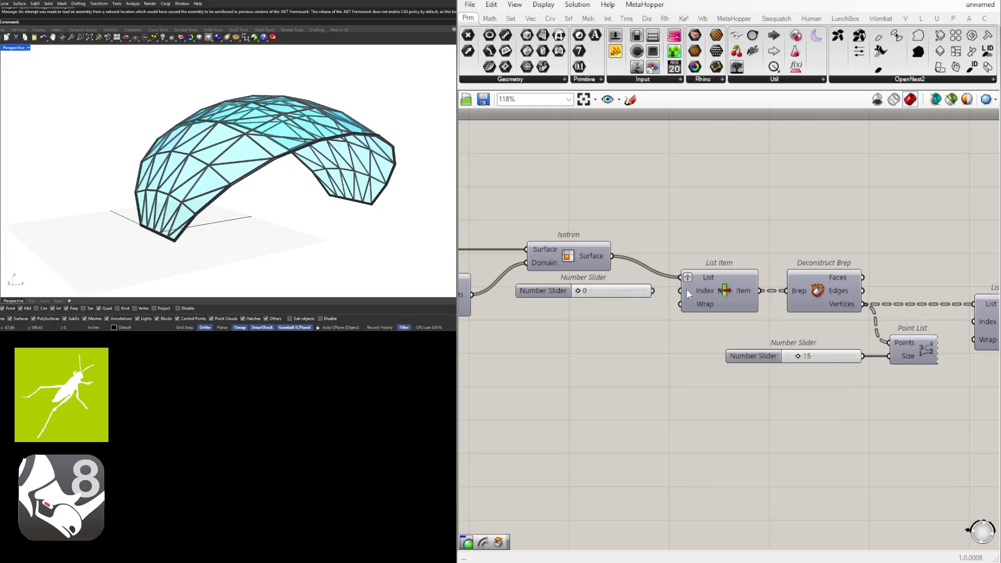
{"action": "left_click", "coordinate": [626, 293]}
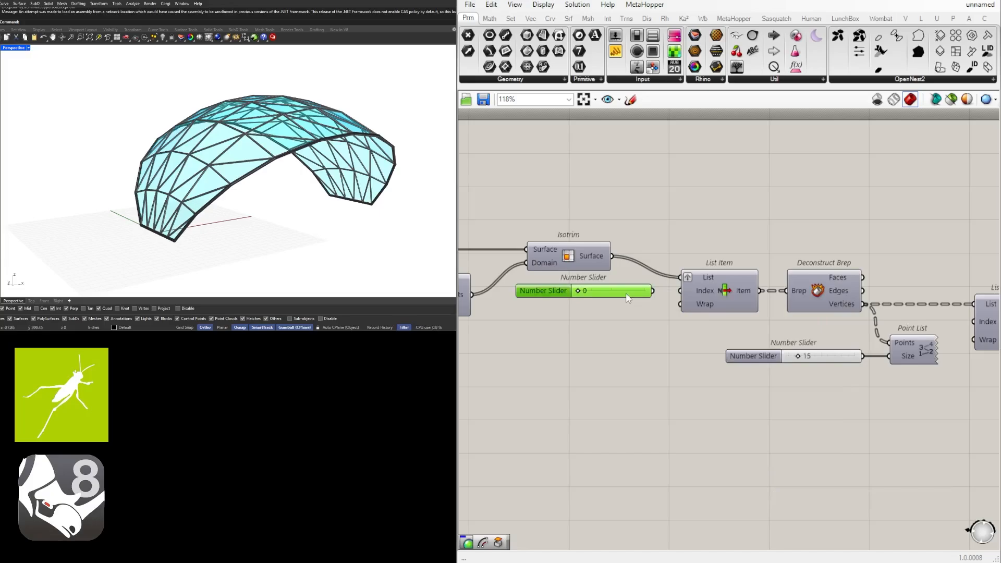
{"action": "key", "text": "Delete"}
Move Point List and its number slider slightly up towards Deconstruct Brep, then rename the slider as PT LIST.
{"action": "right_click_drag", "start_coordinate": [766, 356], "coordinate": [559, 365]}
{"action": "left_click_drag", "start_coordinate": [715, 405], "coordinate": [600, 355]}
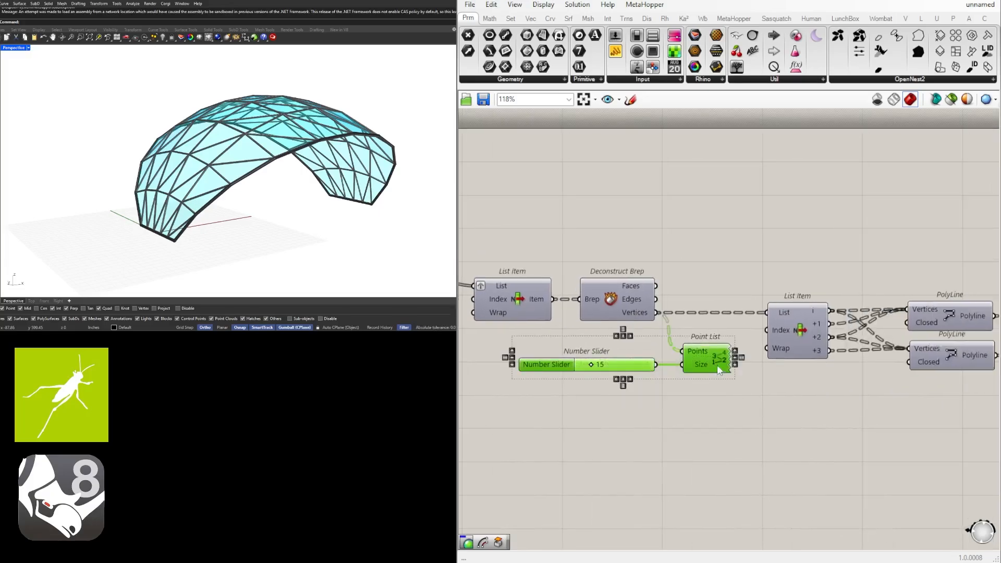
{"action": "left_click_drag", "start_coordinate": [721, 365], "coordinate": [722, 353]}
{"action": "left_click", "coordinate": [771, 372]}
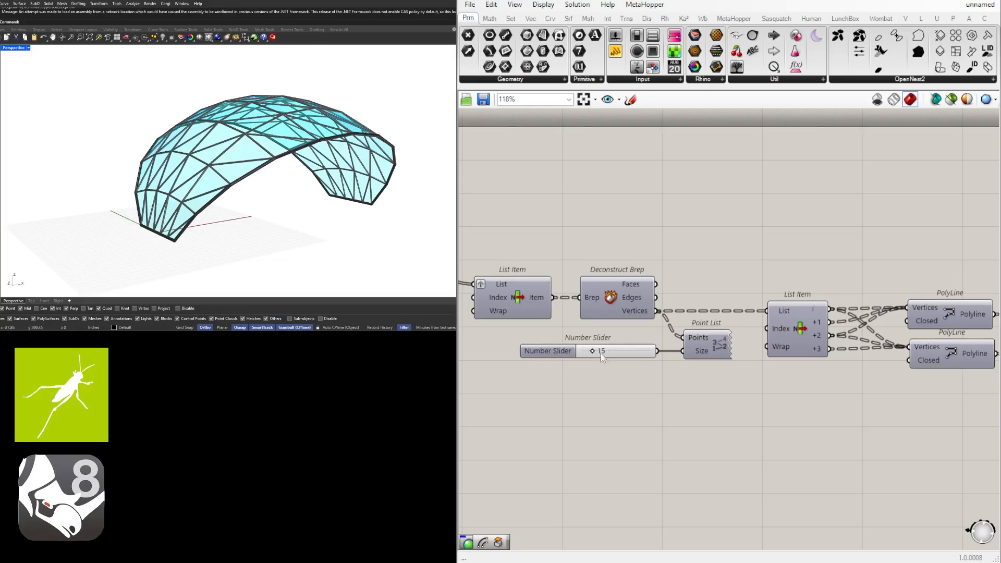
{"action": "right_click", "coordinate": [544, 355]}
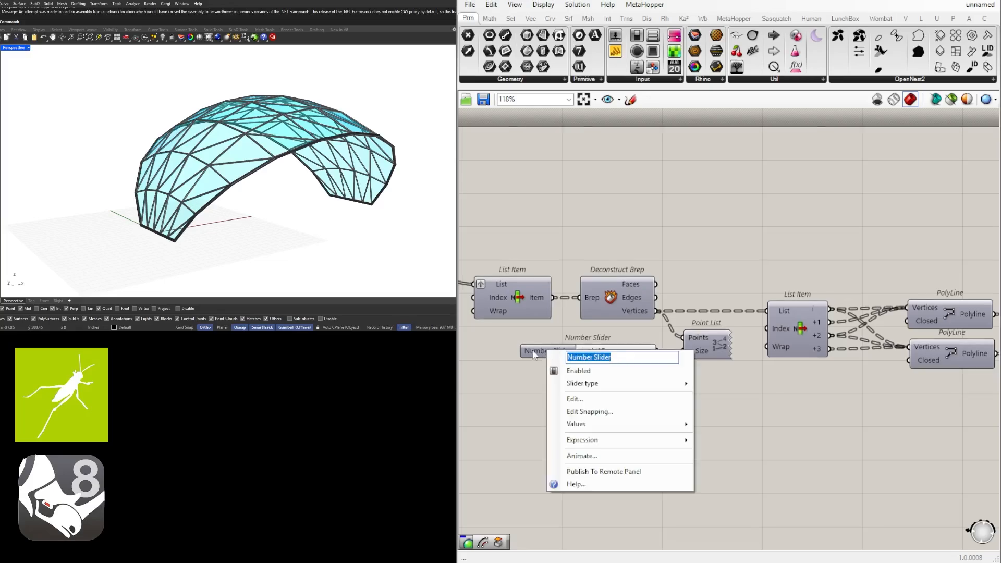
{"action": "type", "text": "PT LIST"}
{"action": "key", "text": "Return"}
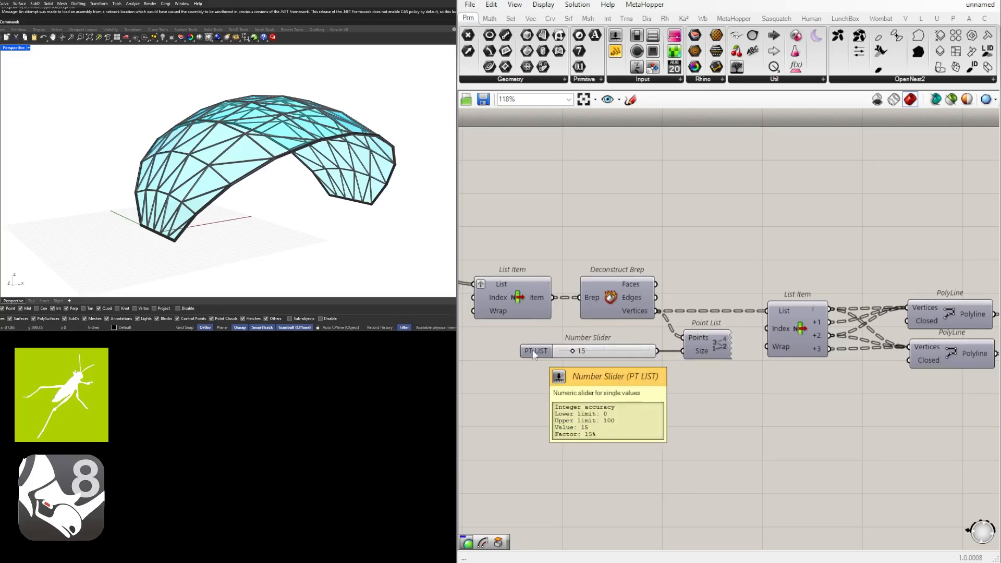
Rename the number slider feeding the upper Pipe's Radius as STRUCTURE 1 and put it in its own group.
{"action": "scroll", "coordinate": [535, 354], "scroll_direction": "down", "scroll_amount": 2}
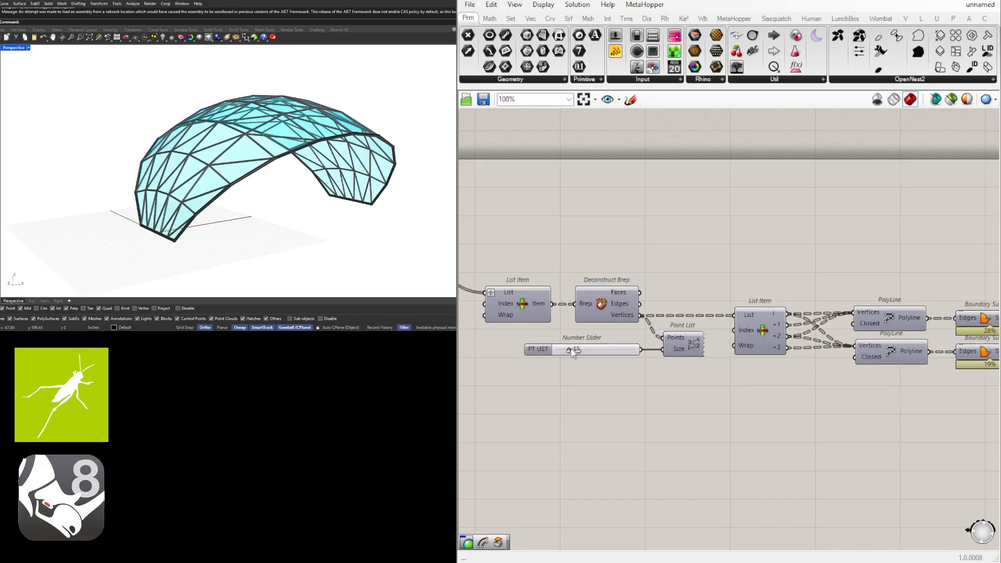
{"action": "scroll", "coordinate": [686, 357], "scroll_direction": "down", "scroll_amount": 1}
{"action": "right_click_drag", "start_coordinate": [928, 373], "coordinate": [709, 346]}
{"action": "right_click_drag", "start_coordinate": [990, 368], "coordinate": [713, 348]}
{"action": "scroll", "coordinate": [865, 324], "scroll_direction": "up", "scroll_amount": 3}
{"action": "right_click", "coordinate": [691, 323]}
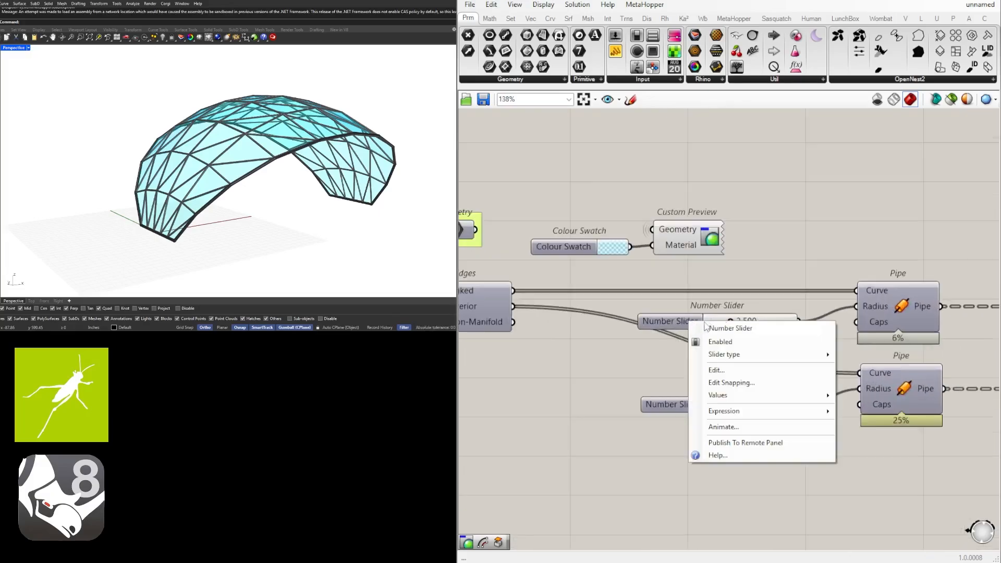
{"action": "type", "text": "STRUCTURE 1"}
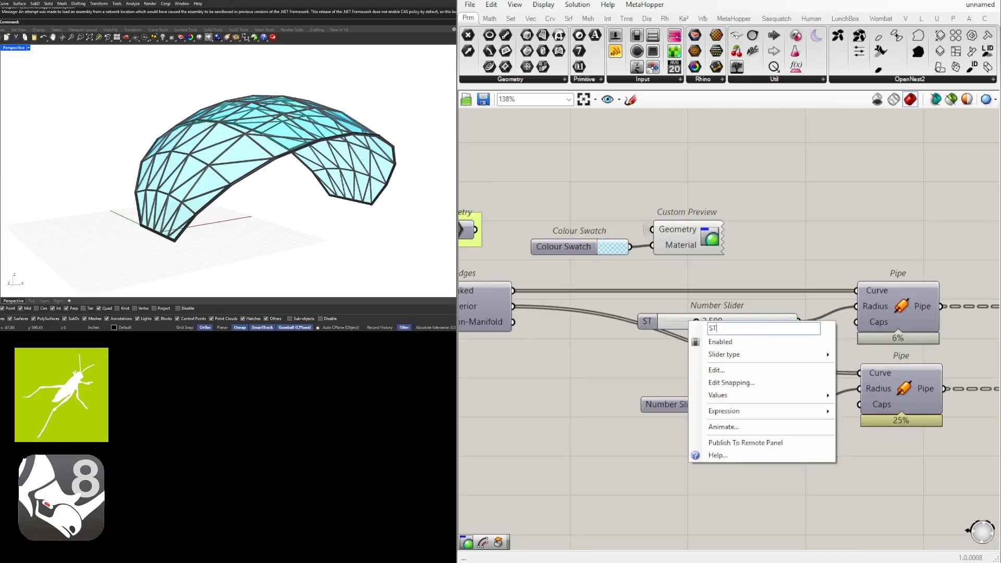
{"action": "key", "text": "Return"}
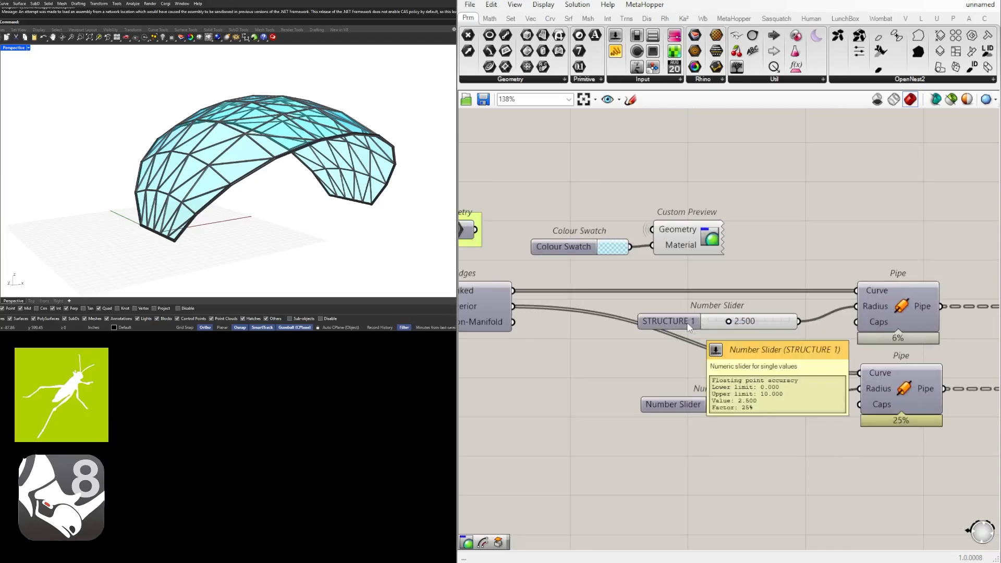
{"action": "left_click", "coordinate": [691, 323]}
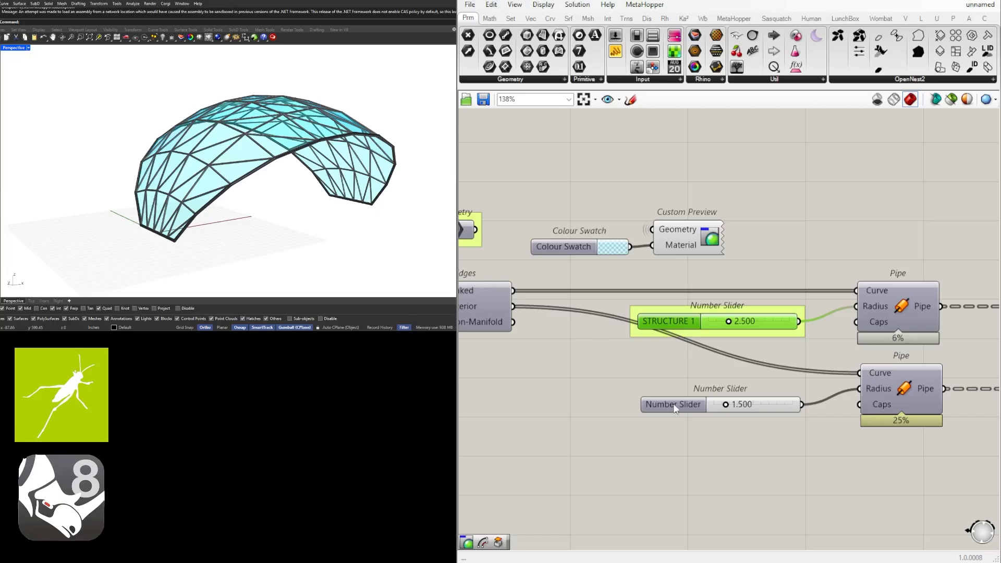
Rename the number slider feeding the lower Pipe's Radius as STRUCTURE 2 and put it in its own group.
{"action": "right_click", "coordinate": [652, 412]}
{"action": "type", "text": "ST"}
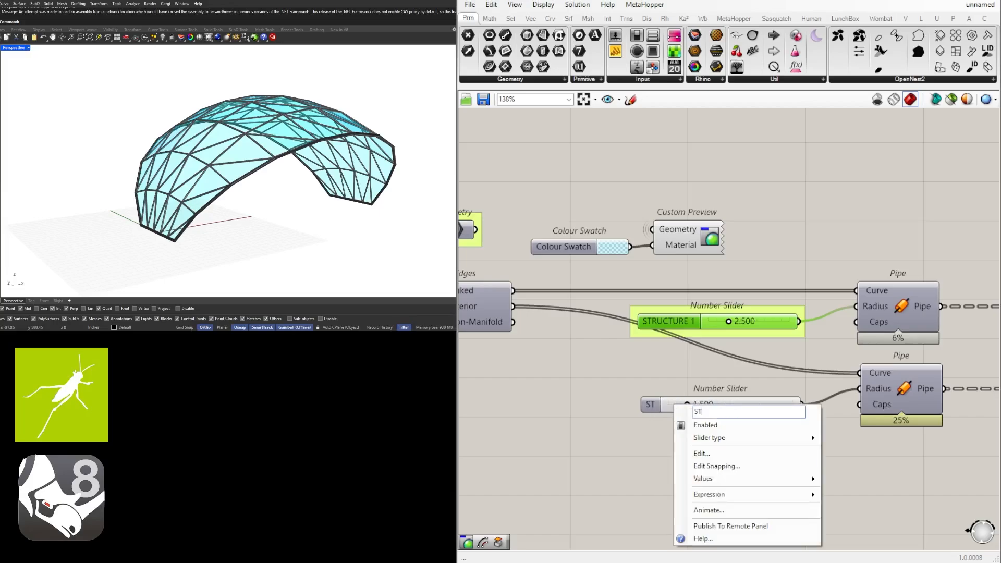
{"action": "type", "text": "RUCTURE 2"}
{"action": "key", "text": "Return"}
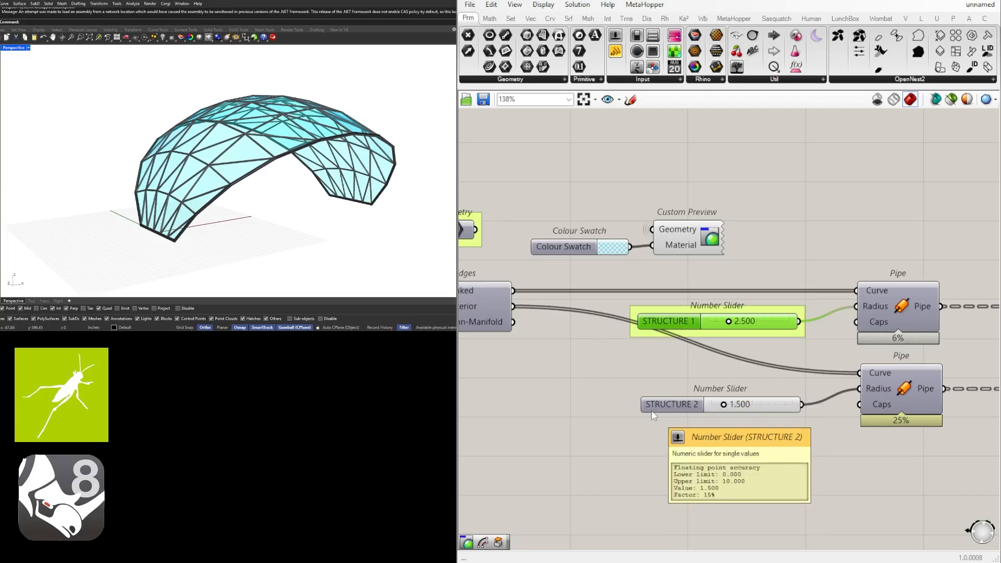
{"action": "left_click", "coordinate": [682, 407]}
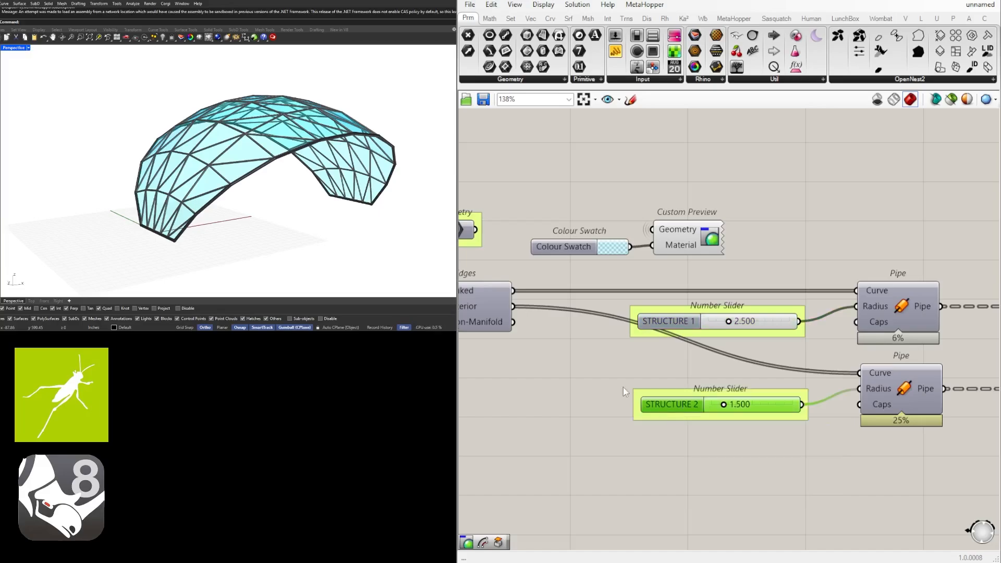
Tidy the early part of the definition by nudging its components into line, up to the ROTATION ANGLE slider and Negative.
{"action": "scroll", "coordinate": [732, 397], "scroll_direction": "down", "scroll_amount": 4}
{"action": "scroll", "coordinate": [732, 397], "scroll_direction": "down", "scroll_amount": 4}
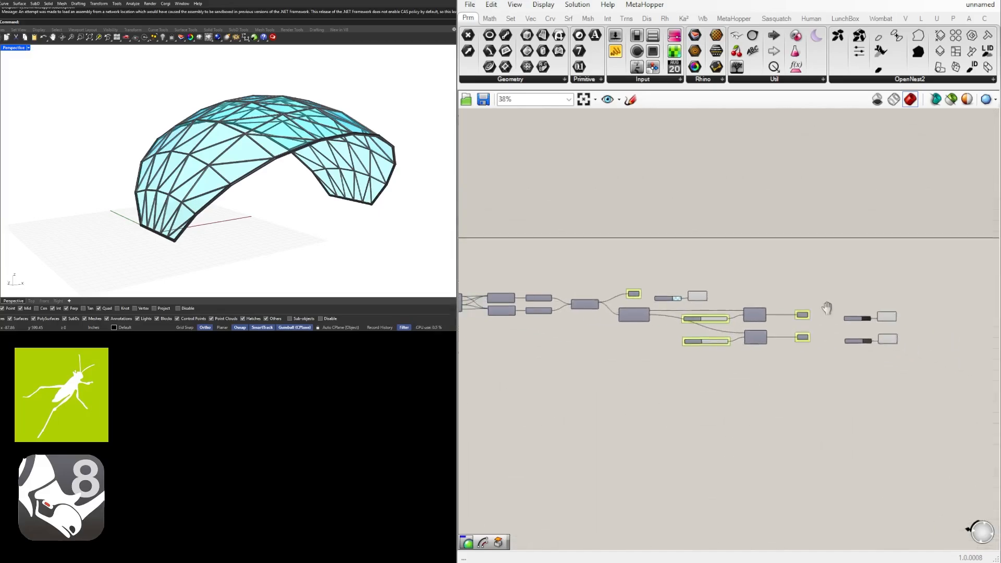
{"action": "scroll", "coordinate": [720, 317], "scroll_direction": "down", "scroll_amount": 1}
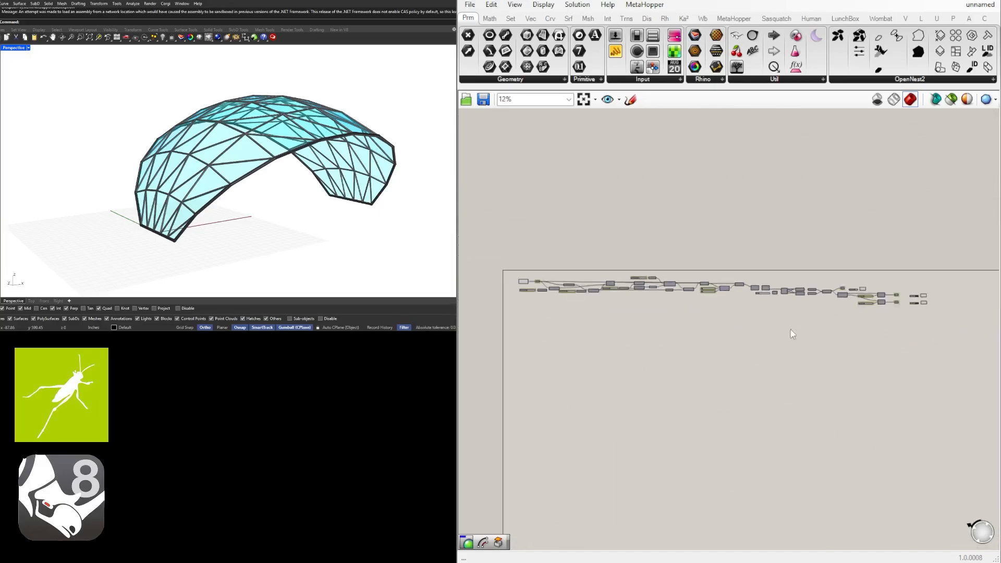
{"action": "scroll", "coordinate": [558, 293], "scroll_direction": "up", "scroll_amount": 5}
{"action": "scroll", "coordinate": [610, 273], "scroll_direction": "down", "scroll_amount": 2}
{"action": "right_click_drag", "start_coordinate": [579, 292], "coordinate": [786, 285]}
{"action": "scroll", "coordinate": [594, 242], "scroll_direction": "up", "scroll_amount": 3}
{"action": "mouse_move", "coordinate": [612, 230]}
{"action": "left_mouse_down"}
{"action": "mouse_move", "coordinate": [632, 242]}
{"action": "mouse_move", "coordinate": [633, 227]}
{"action": "mouse_move", "coordinate": [611, 228]}
{"action": "left_mouse_up"}
{"action": "left_click", "coordinate": [701, 184]}
{"action": "right_click_drag", "start_coordinate": [701, 183], "coordinate": [629, 197]}
{"action": "left_click_drag", "start_coordinate": [809, 229], "coordinate": [809, 225]}
{"action": "left_click", "coordinate": [820, 182]}
{"action": "right_click_drag", "start_coordinate": [820, 183], "coordinate": [579, 191]}
{"action": "left_click_drag", "start_coordinate": [732, 230], "coordinate": [728, 237]}
{"action": "left_click", "coordinate": [735, 218]}
{"action": "right_click_drag", "start_coordinate": [865, 216], "coordinate": [759, 233]}
{"action": "left_click_drag", "start_coordinate": [727, 238], "coordinate": [644, 209]}
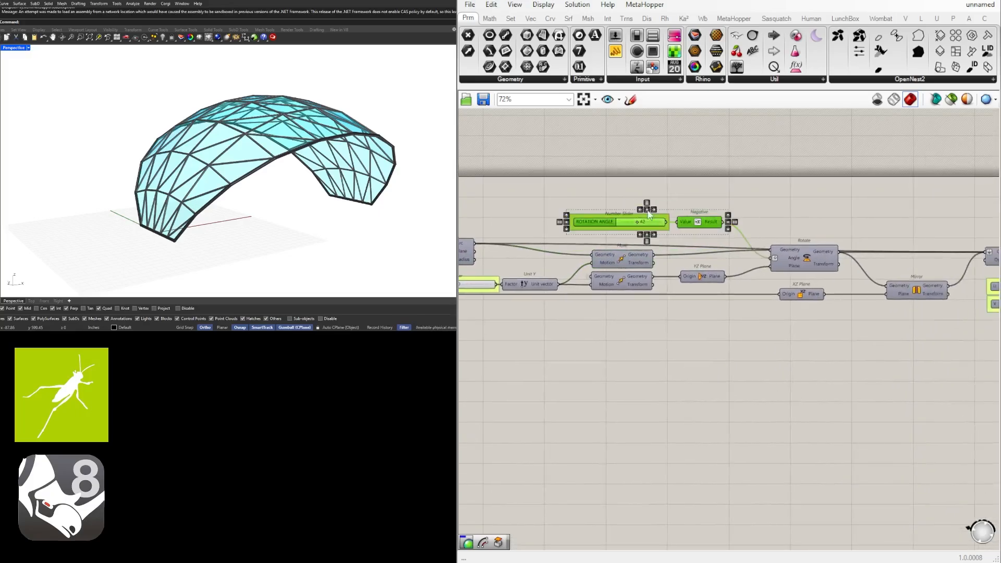
{"action": "left_click", "coordinate": [784, 234]}
Nudge Rotate and Loft vertically to straighten their wires and shift Mirror slightly closer to XZ Plane.
{"action": "left_click_drag", "start_coordinate": [814, 254], "coordinate": [811, 265]}
{"action": "left_click", "coordinate": [887, 243]}
{"action": "right_click_drag", "start_coordinate": [887, 243], "coordinate": [793, 249]}
{"action": "left_click_drag", "start_coordinate": [922, 265], "coordinate": [917, 257]}
{"action": "left_click", "coordinate": [794, 258]}
{"action": "left_click_drag", "start_coordinate": [705, 270], "coordinate": [706, 264]}
{"action": "left_click", "coordinate": [727, 219]}
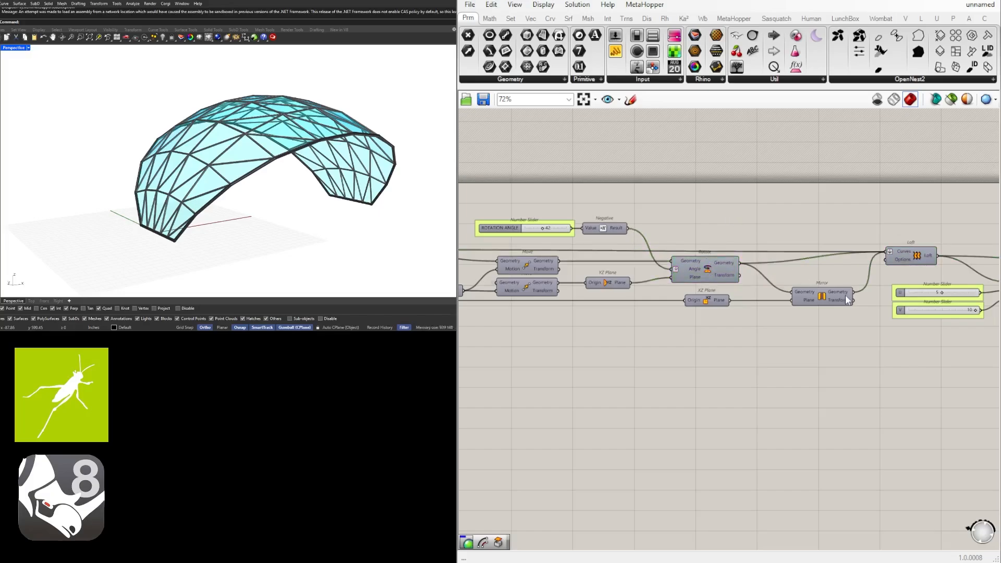
{"action": "left_click_drag", "start_coordinate": [827, 297], "coordinate": [809, 296]}
{"action": "left_click", "coordinate": [807, 236]}
{"action": "scroll", "coordinate": [867, 246], "scroll_direction": "down", "scroll_amount": 5}
{"action": "right_click_drag", "start_coordinate": [915, 270], "coordinate": [721, 285]}
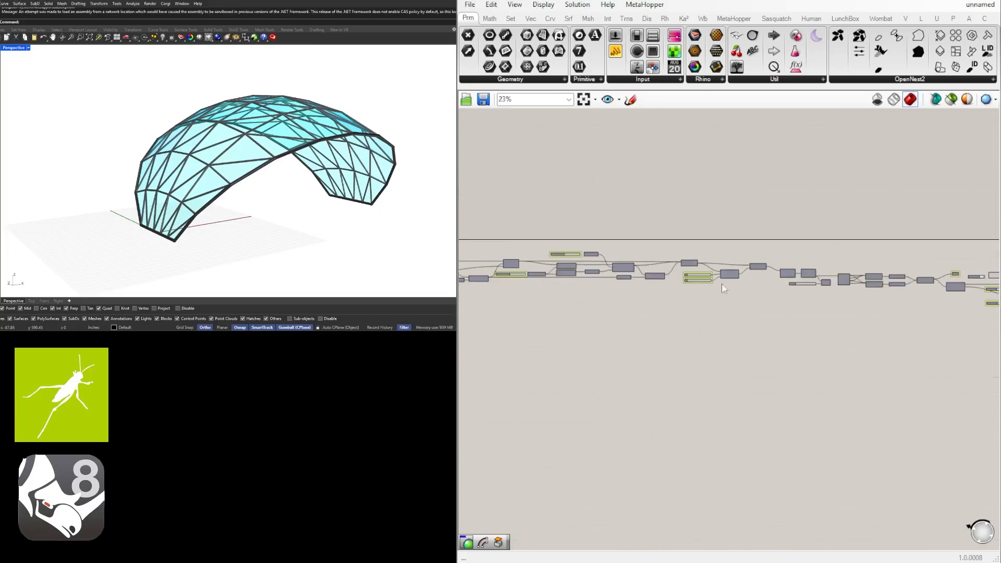
{"action": "scroll", "coordinate": [723, 288], "scroll_direction": "up", "scroll_amount": 6}
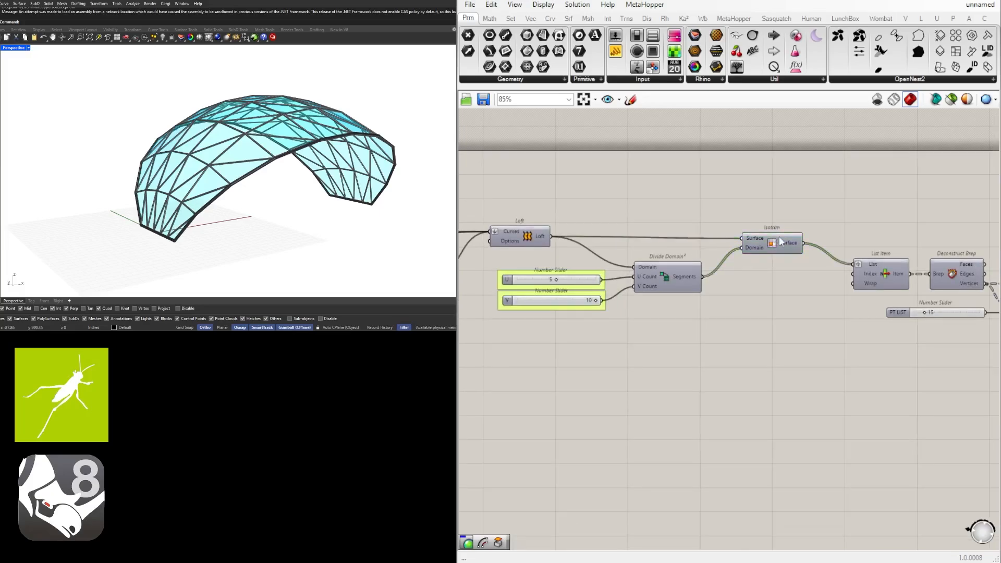
{"action": "scroll", "coordinate": [781, 241], "scroll_direction": "down", "scroll_amount": 7}
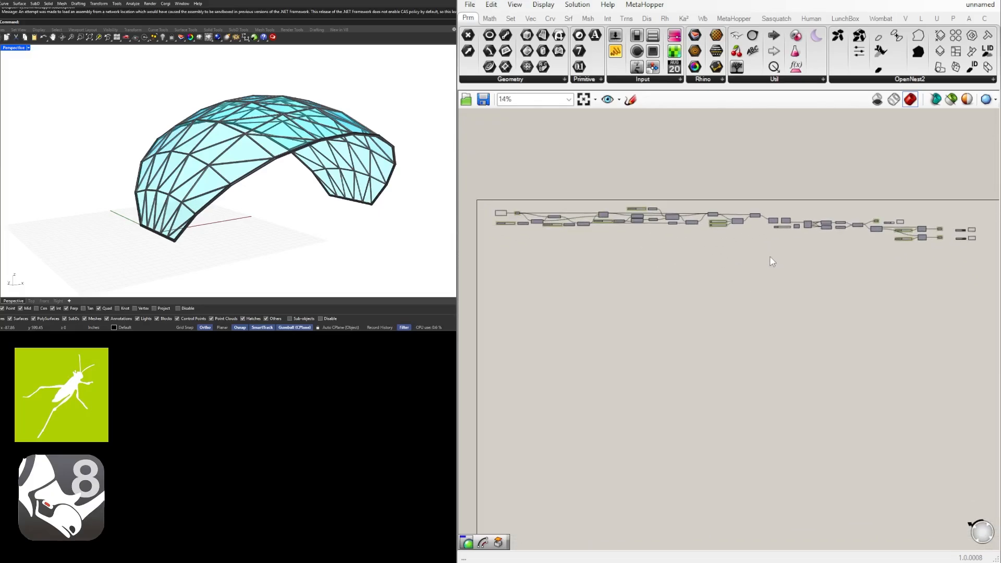
{"action": "right_click_drag", "start_coordinate": [803, 274], "coordinate": [769, 286]}
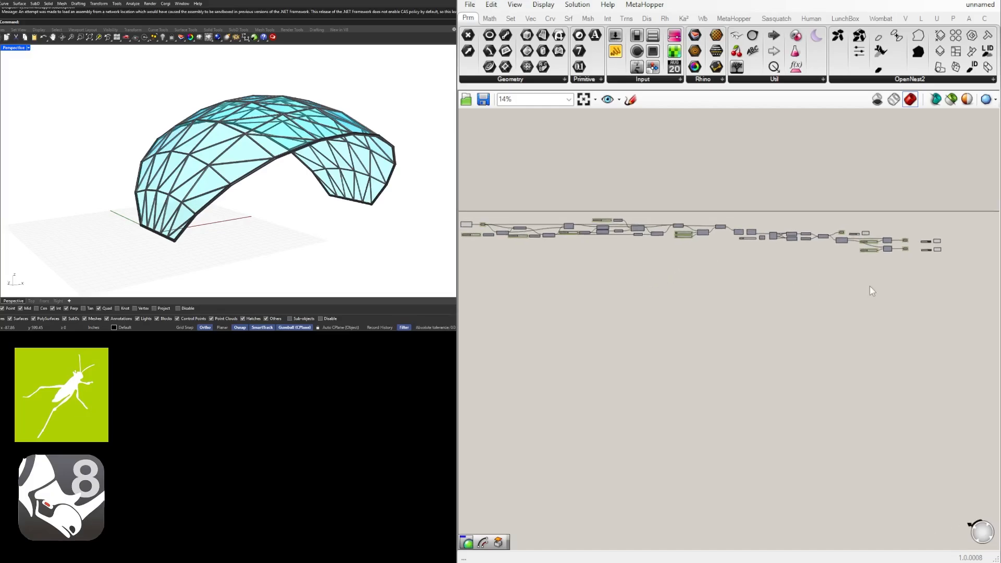